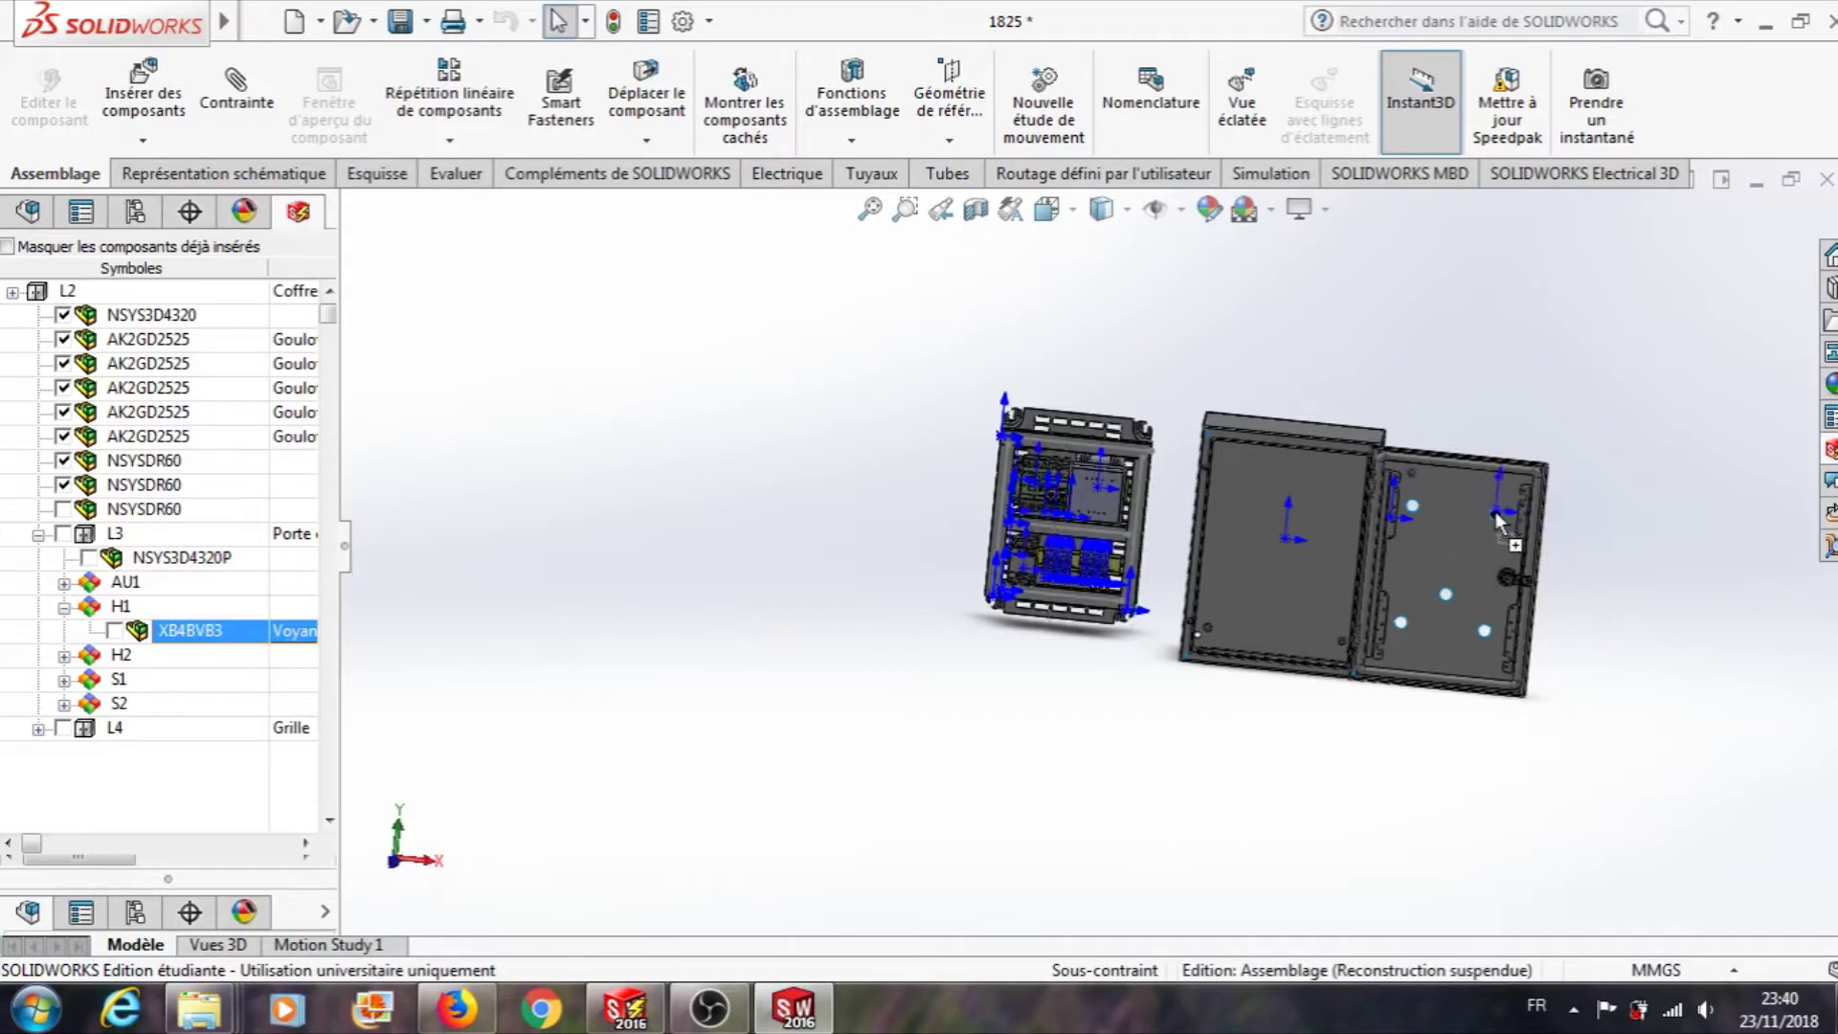
# - Place the H1 indicator light XB4BVB3 on the door's inner face near the upper hole on the latch side, with a coincident mate
pyautogui.moveTo(1495, 511); pyautogui.dragTo(1465, 522)
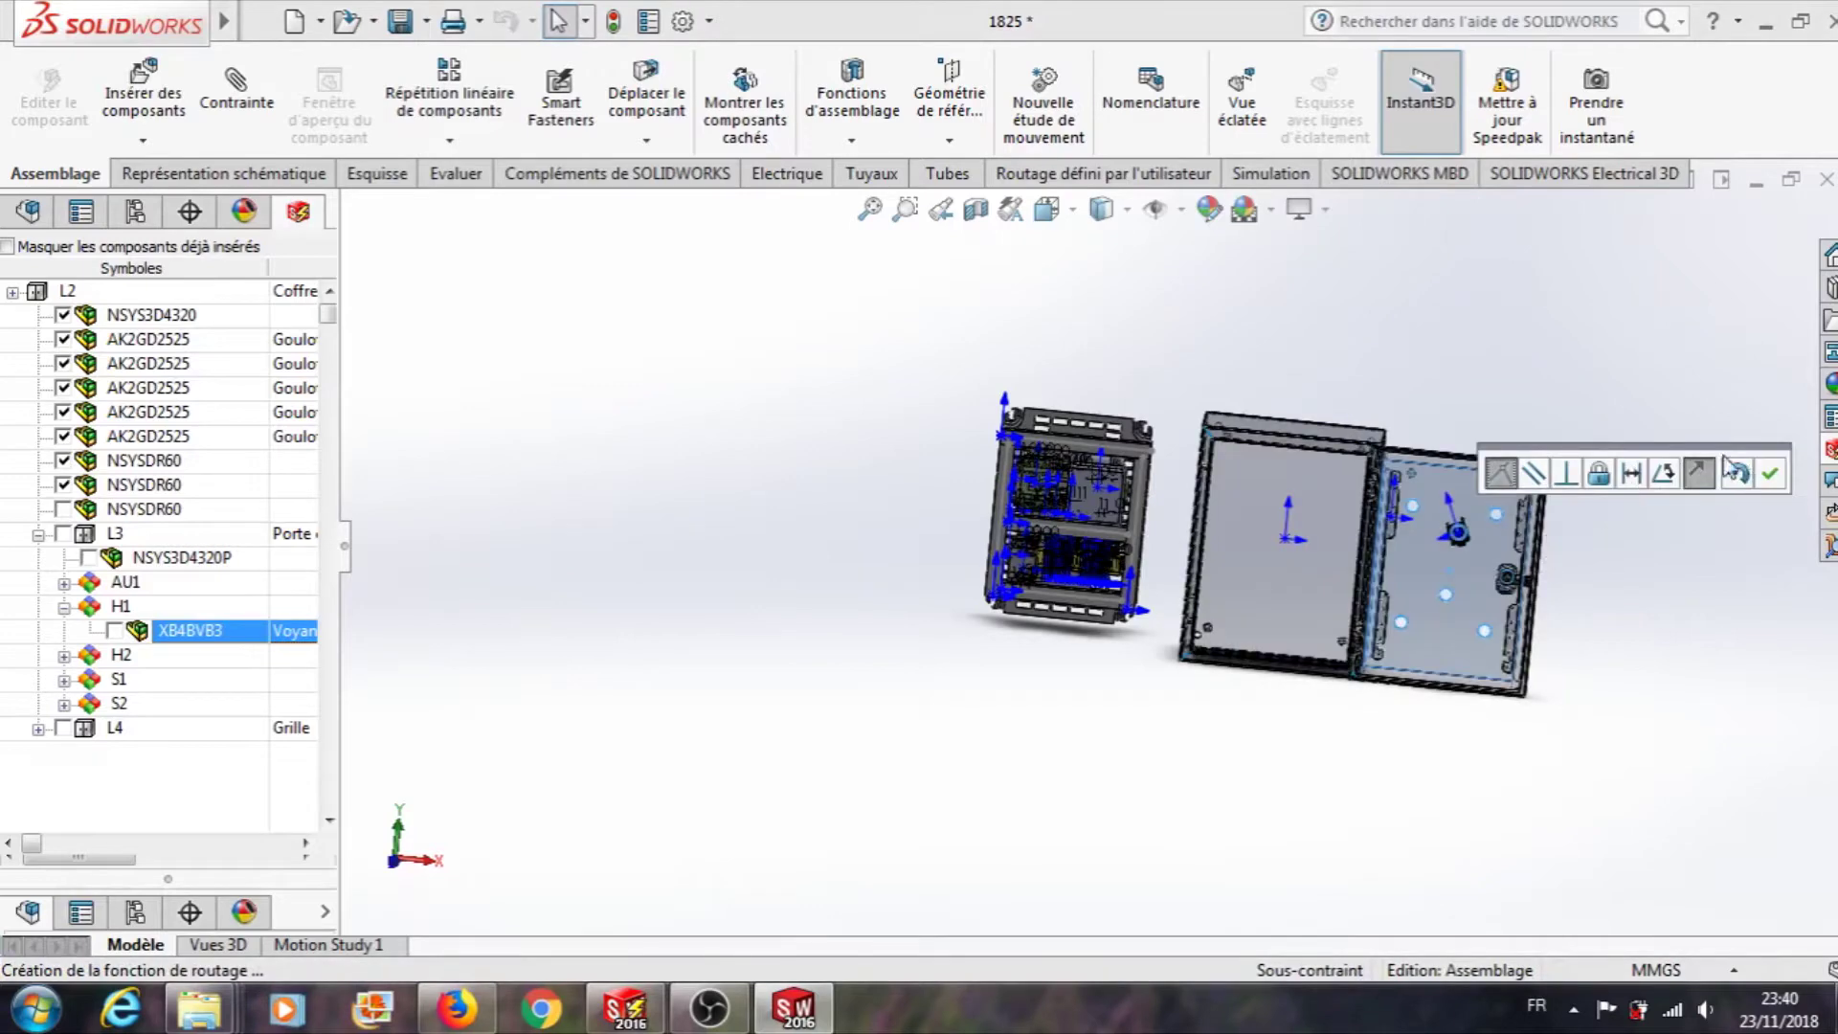
pyautogui.click(1770, 473)
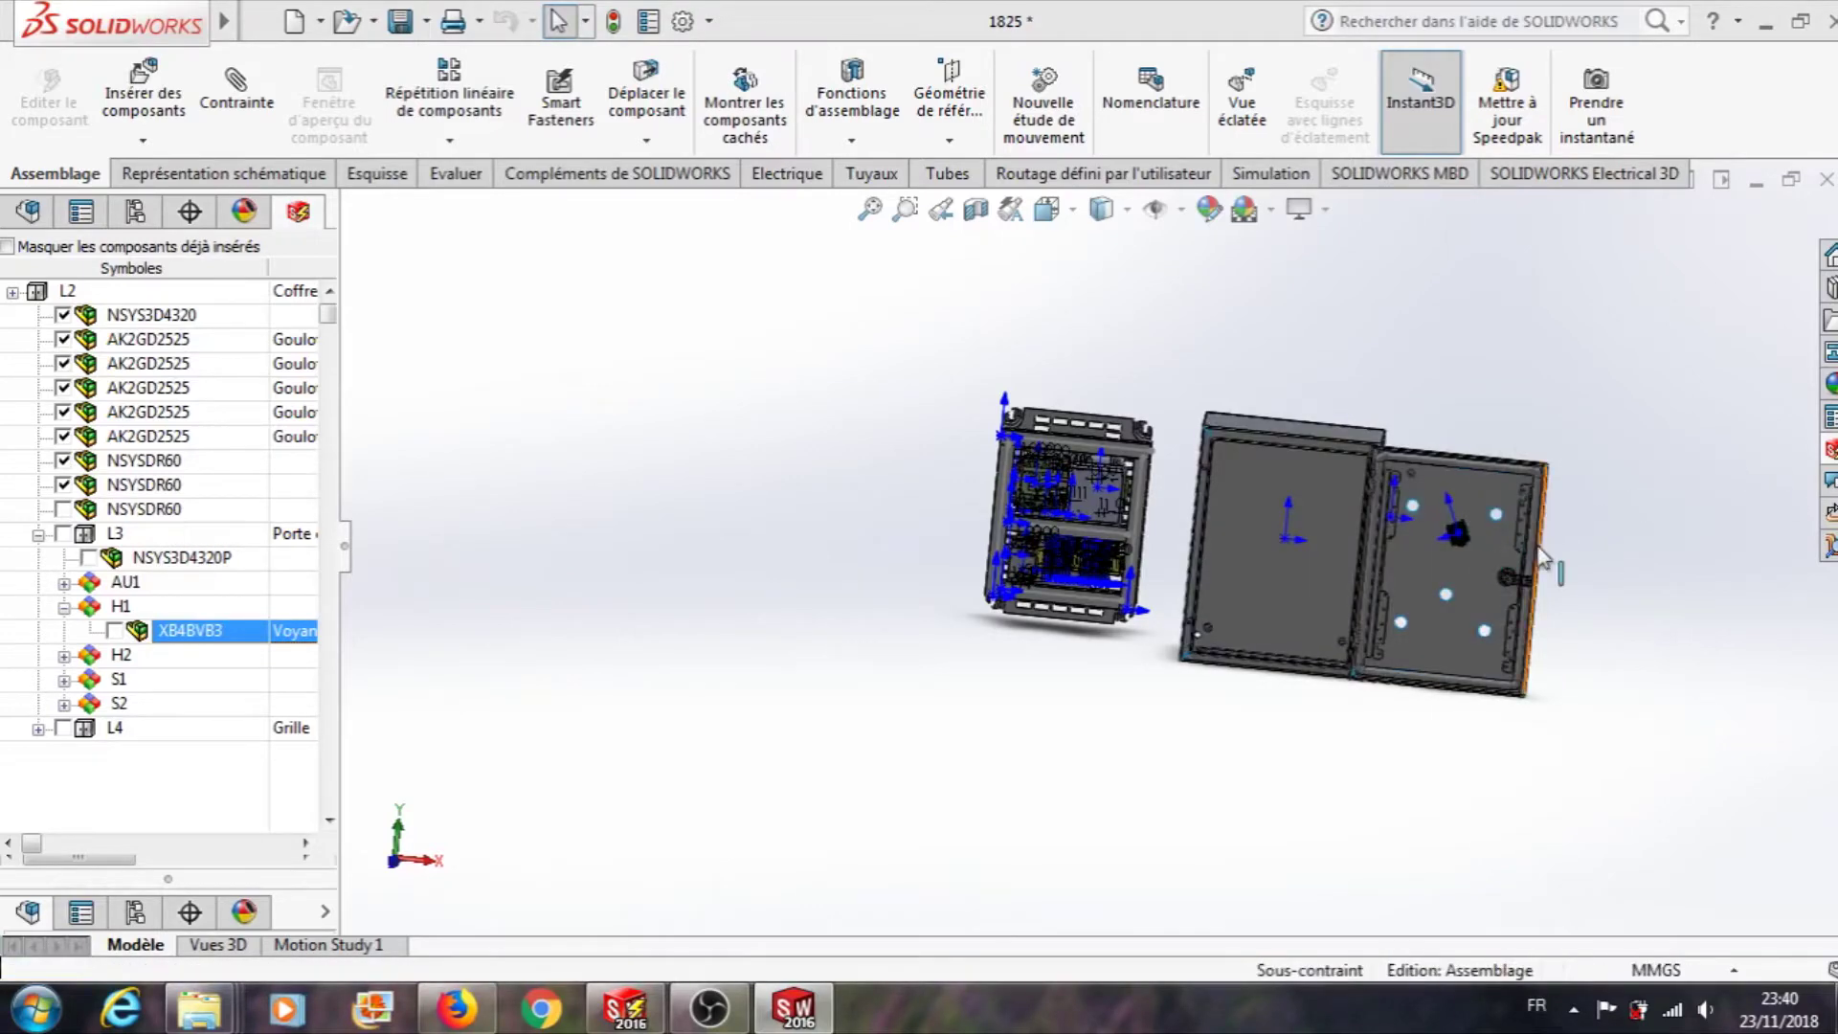
# - Add a concentric mate between the H1 light's circular edge and the door's upper hole on the latch side
pyautogui.scroll(-6, 1589, 521)
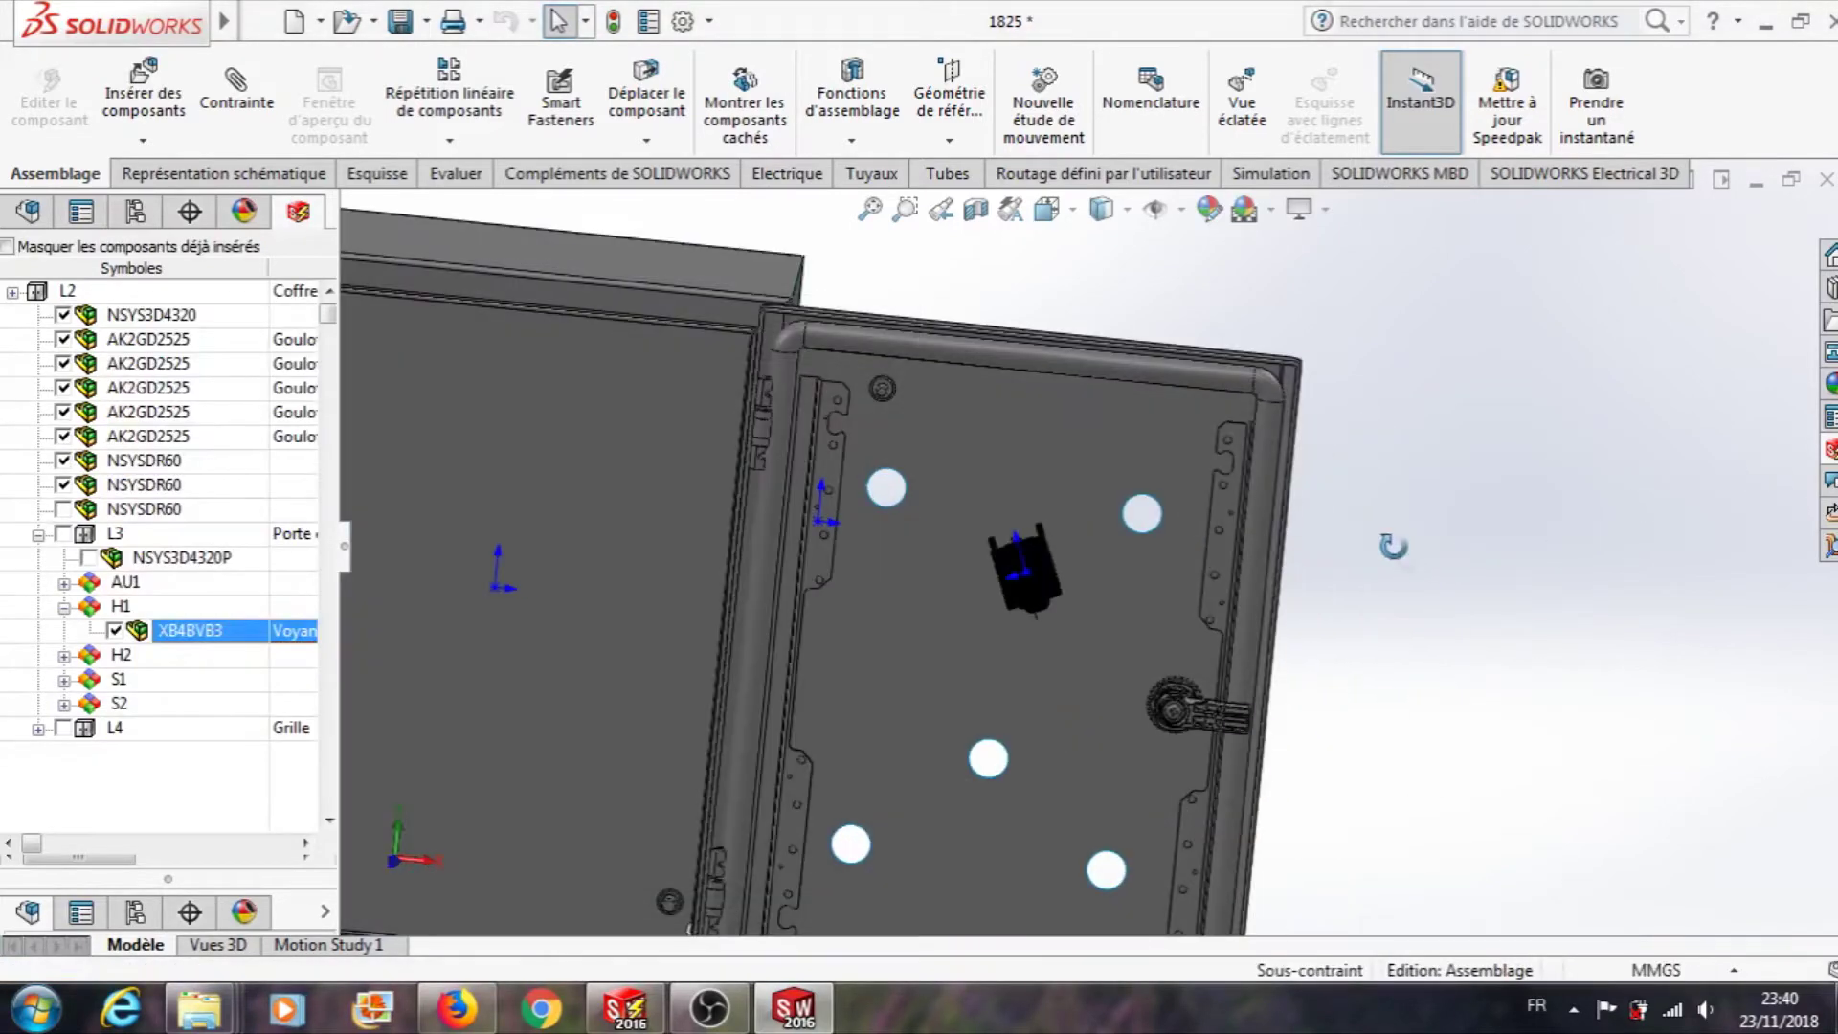
pyautogui.moveTo(1333, 558); pyautogui.dragTo(1099, 490, button='middle')
pyautogui.scroll(-5, 1103, 550)
pyautogui.scroll(-4, 1072, 508)
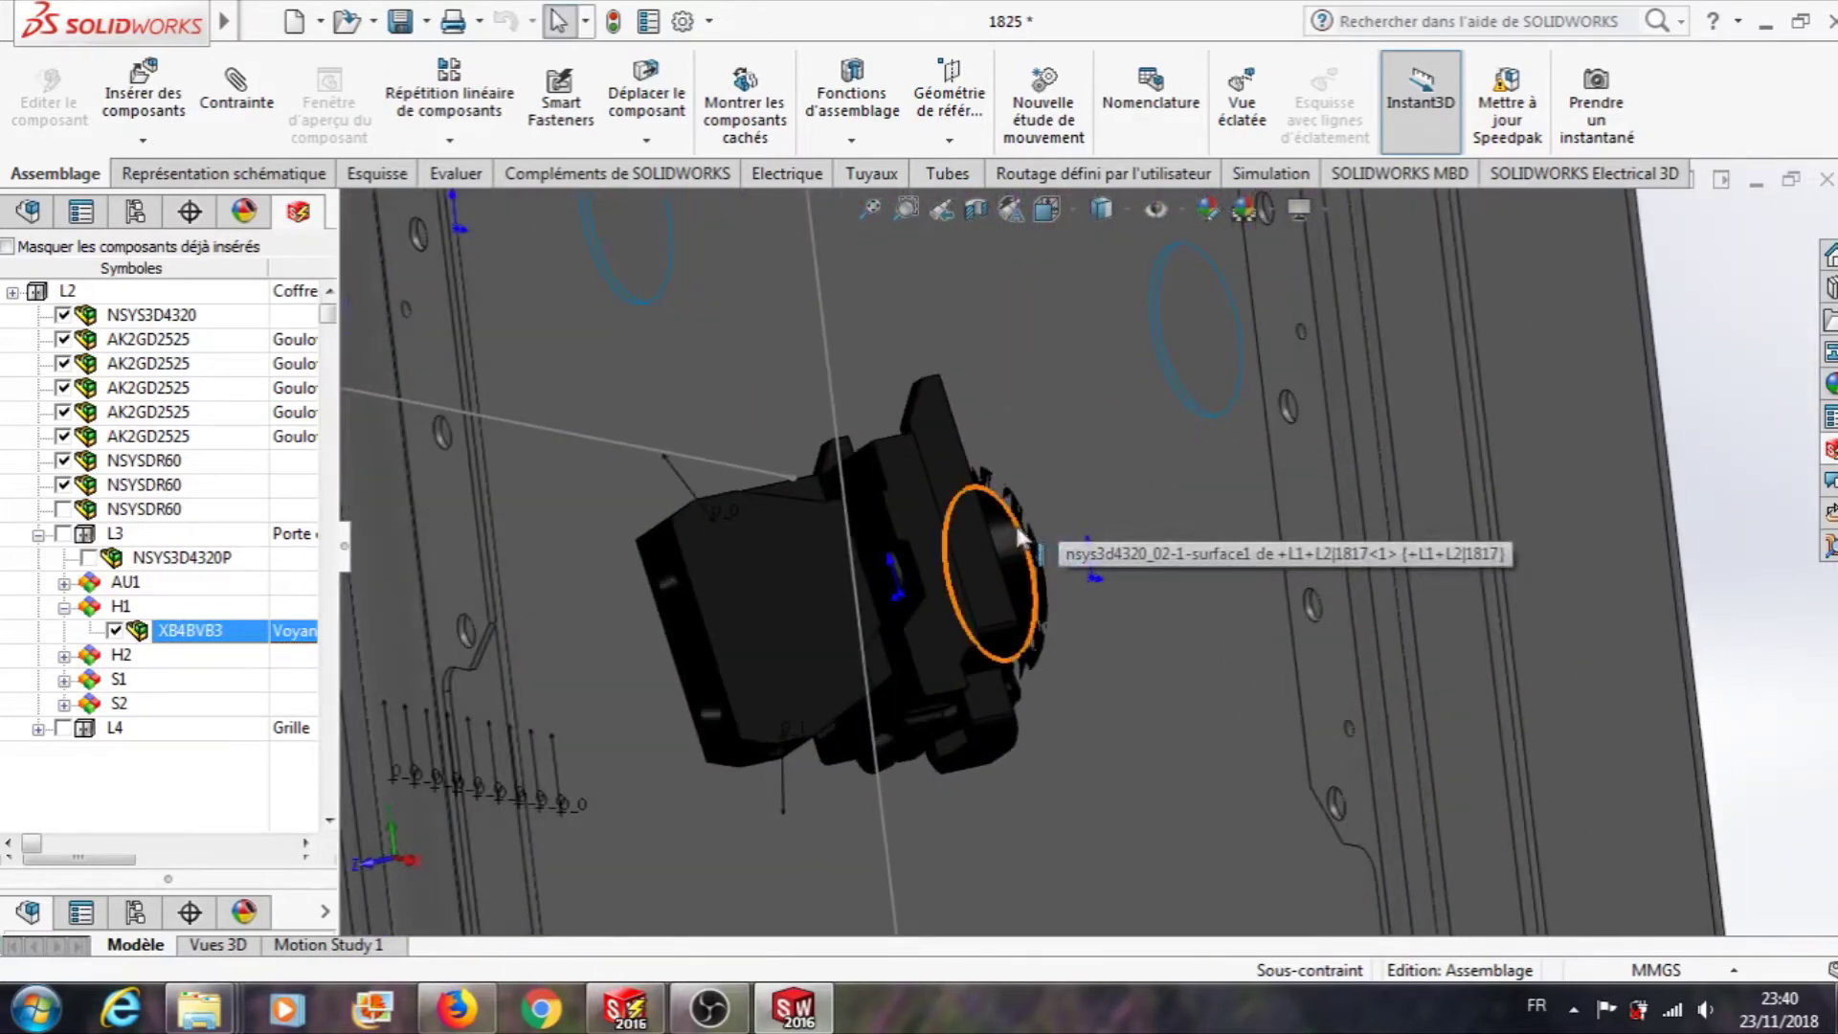
pyautogui.click(1014, 528)
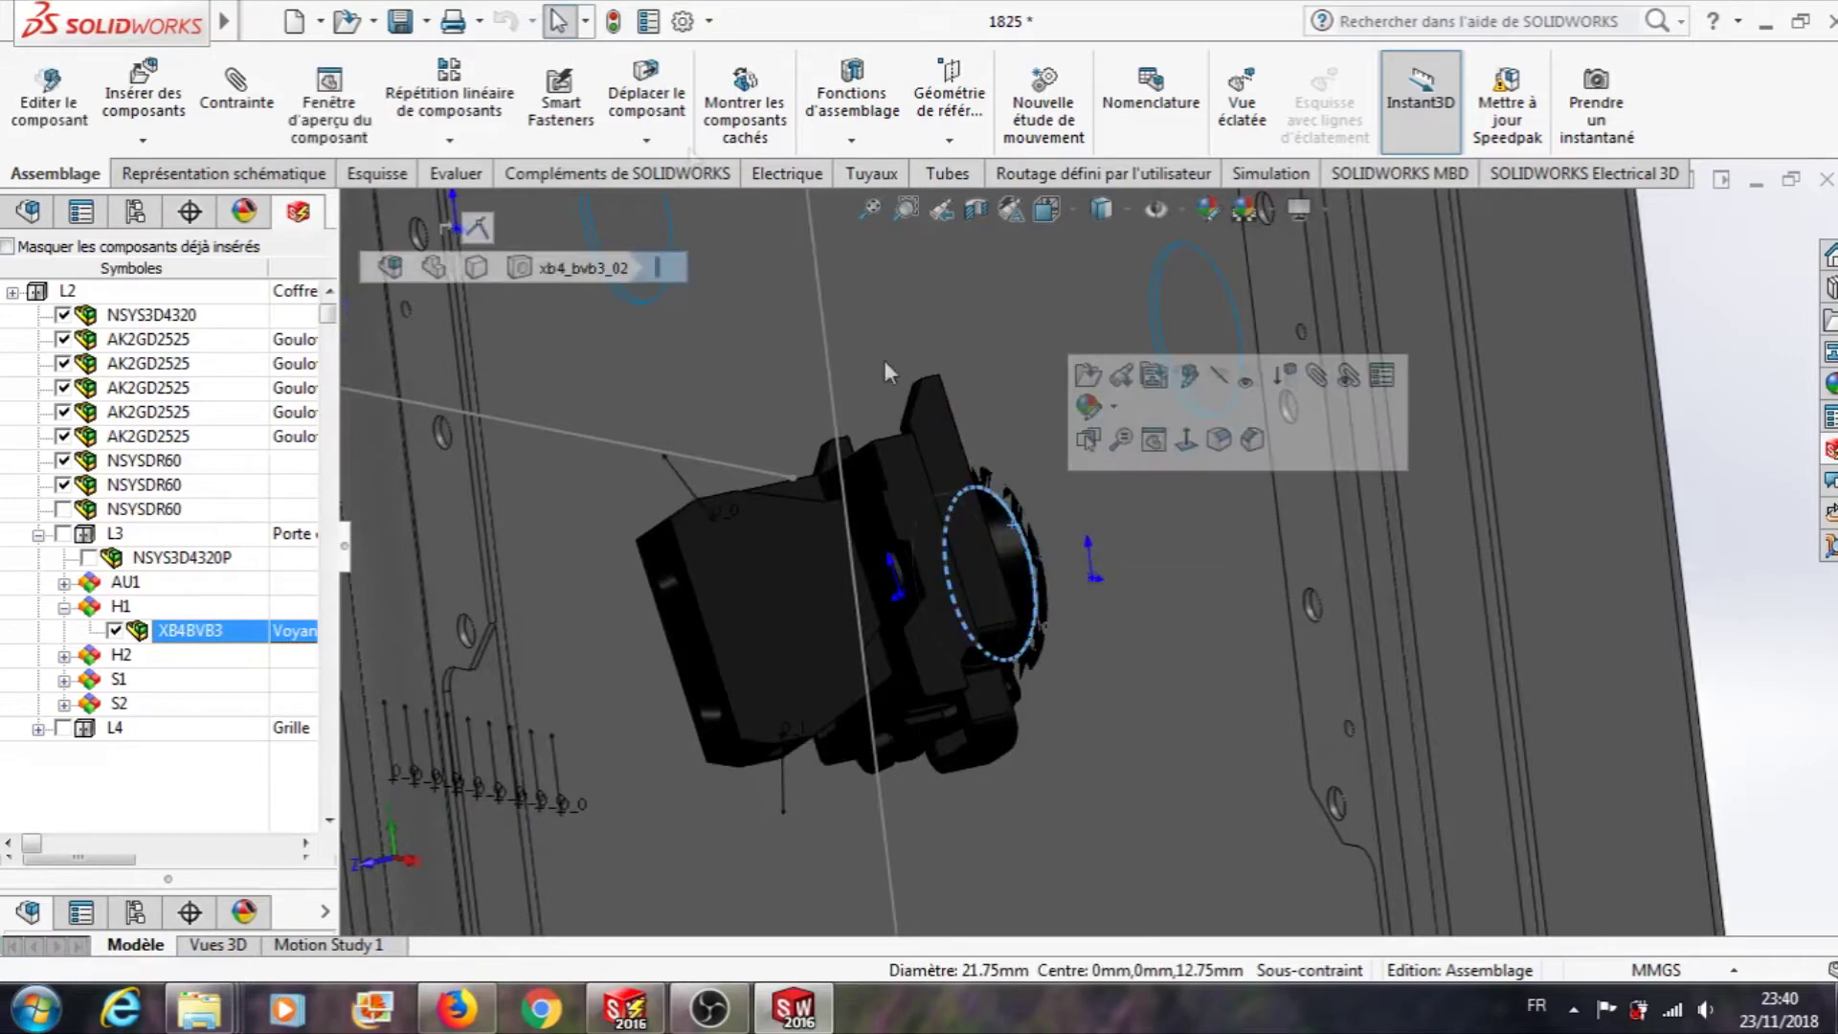
pyautogui.click(240, 96)
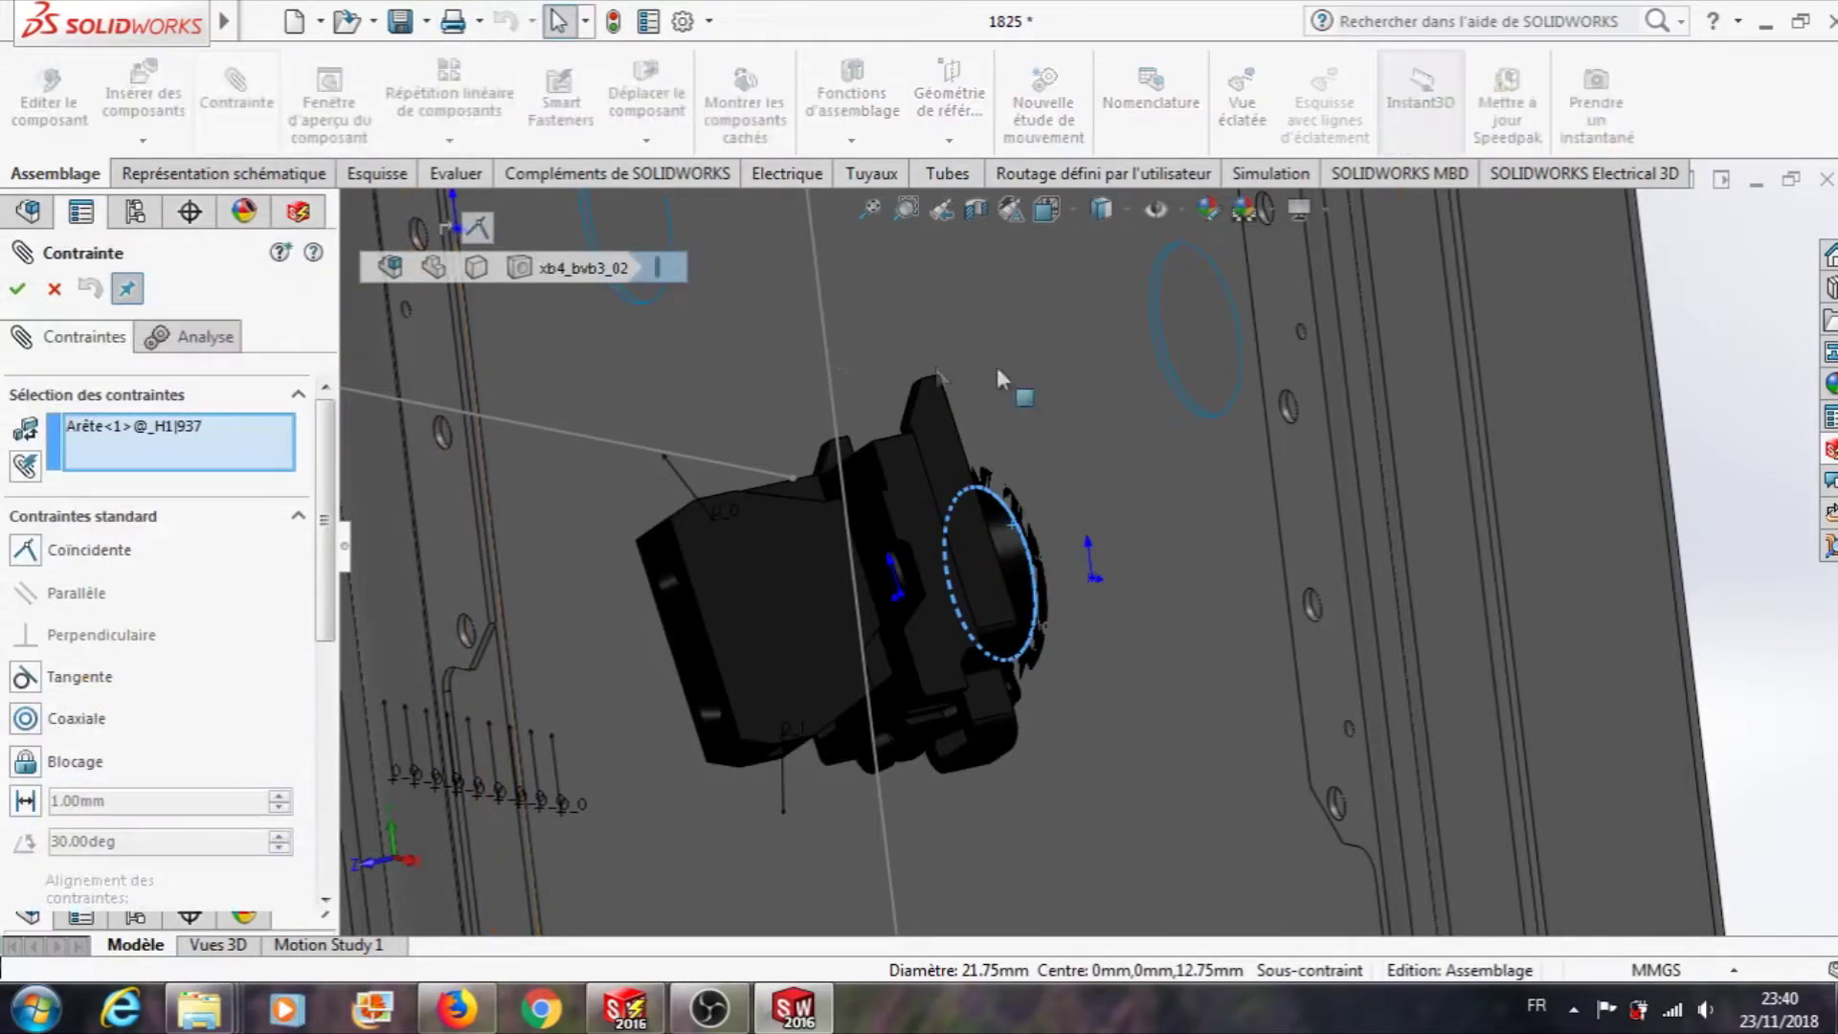
pyautogui.click(1153, 341)
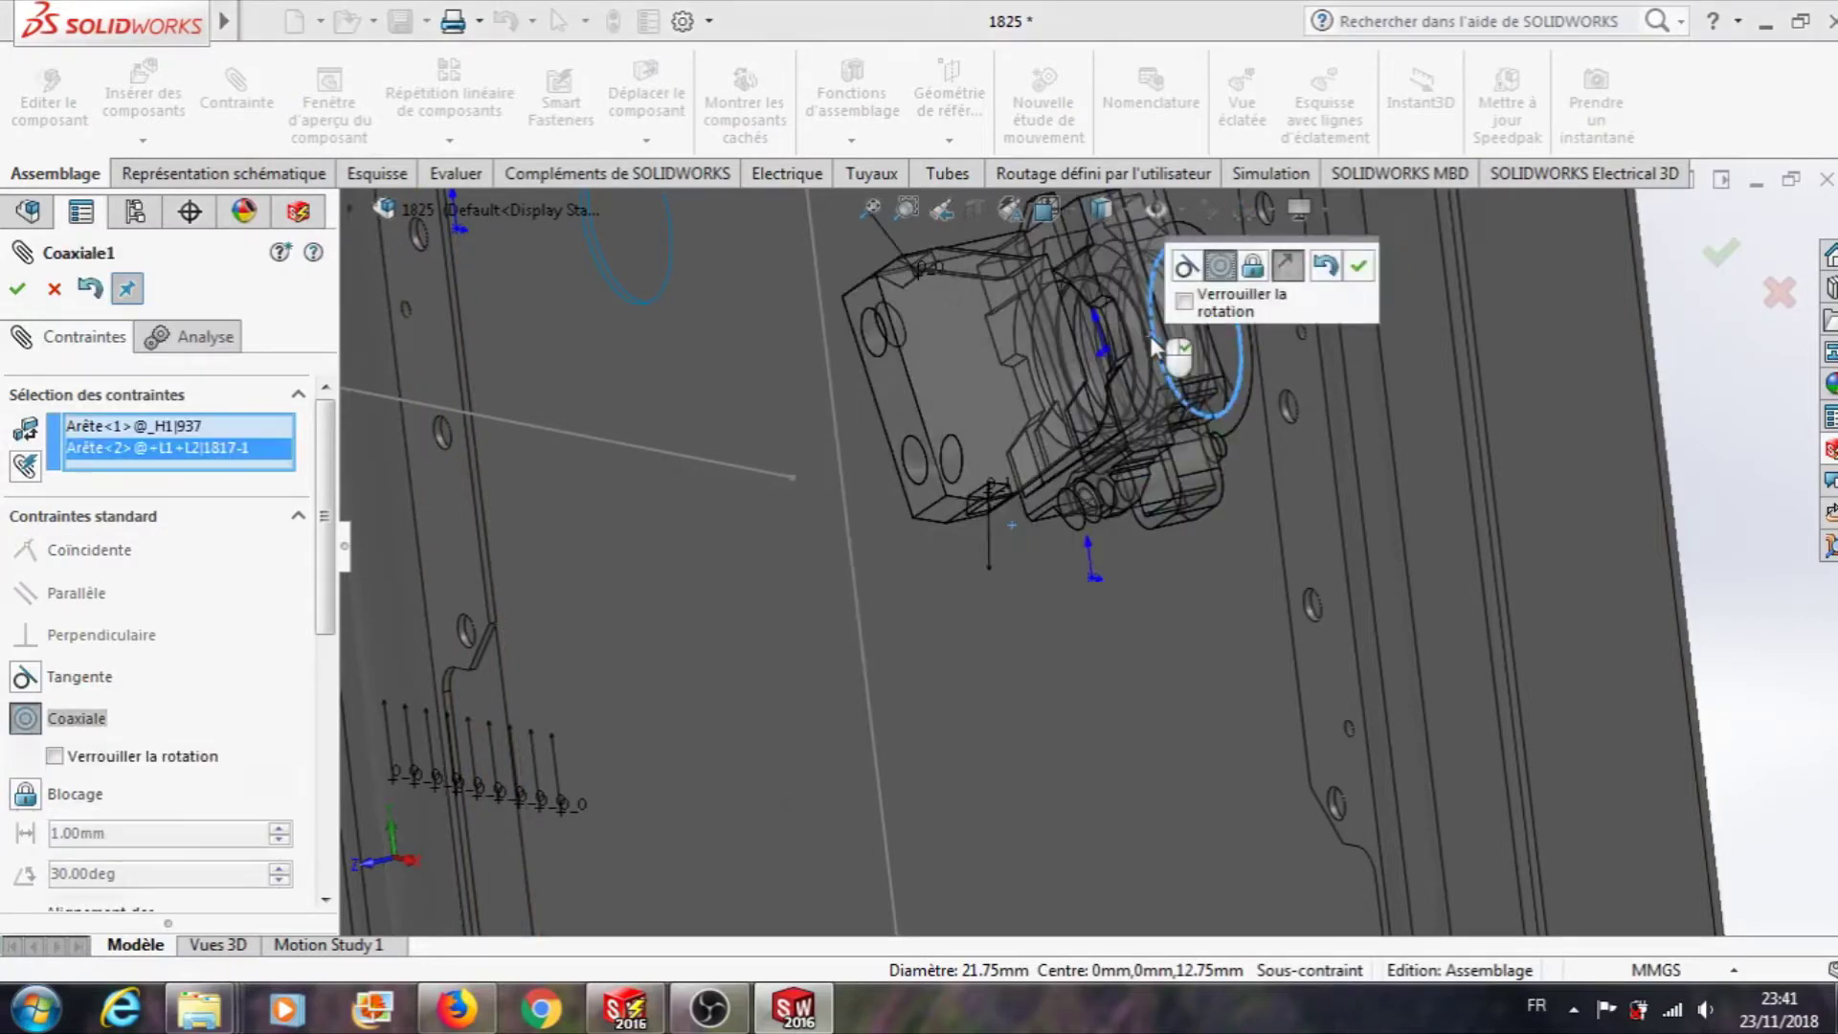
pyautogui.click(1360, 268)
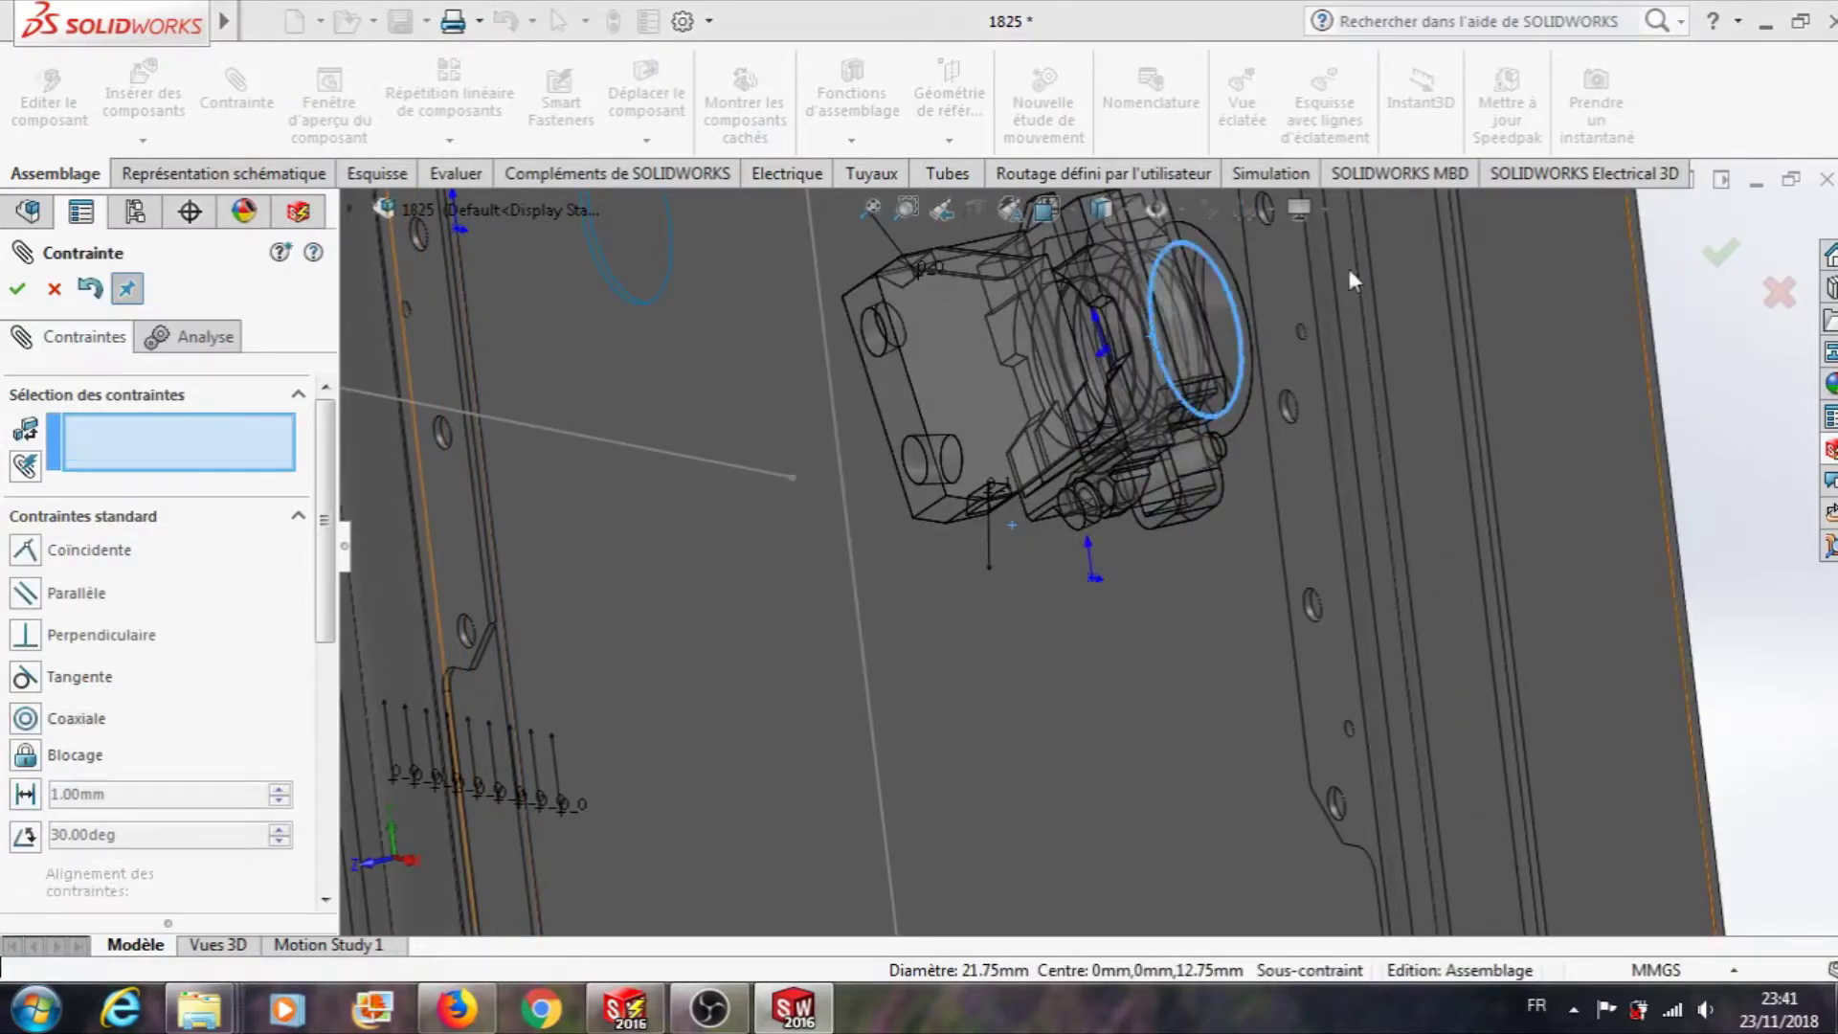
# - Add a parallel mate between the straight rear edge of the H1 light and the vertical edge of the adjacent door rail
pyautogui.click(912, 403)
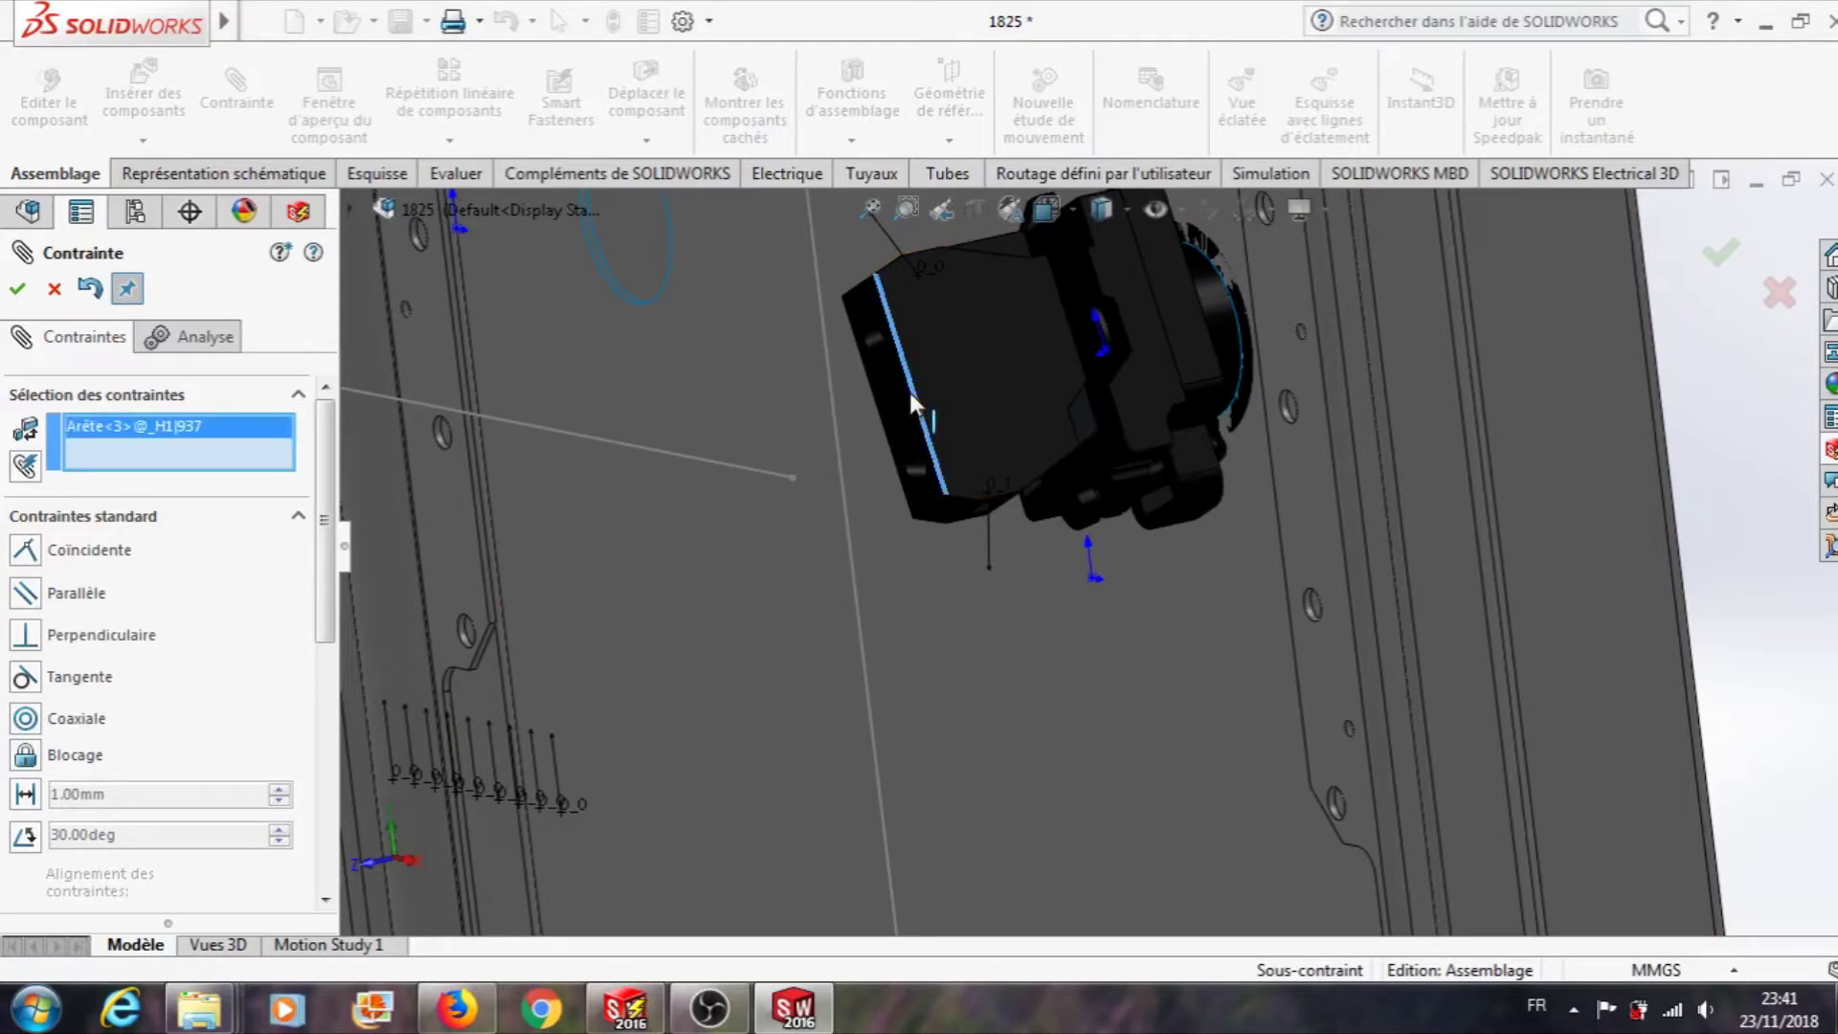
pyautogui.click(1283, 560)
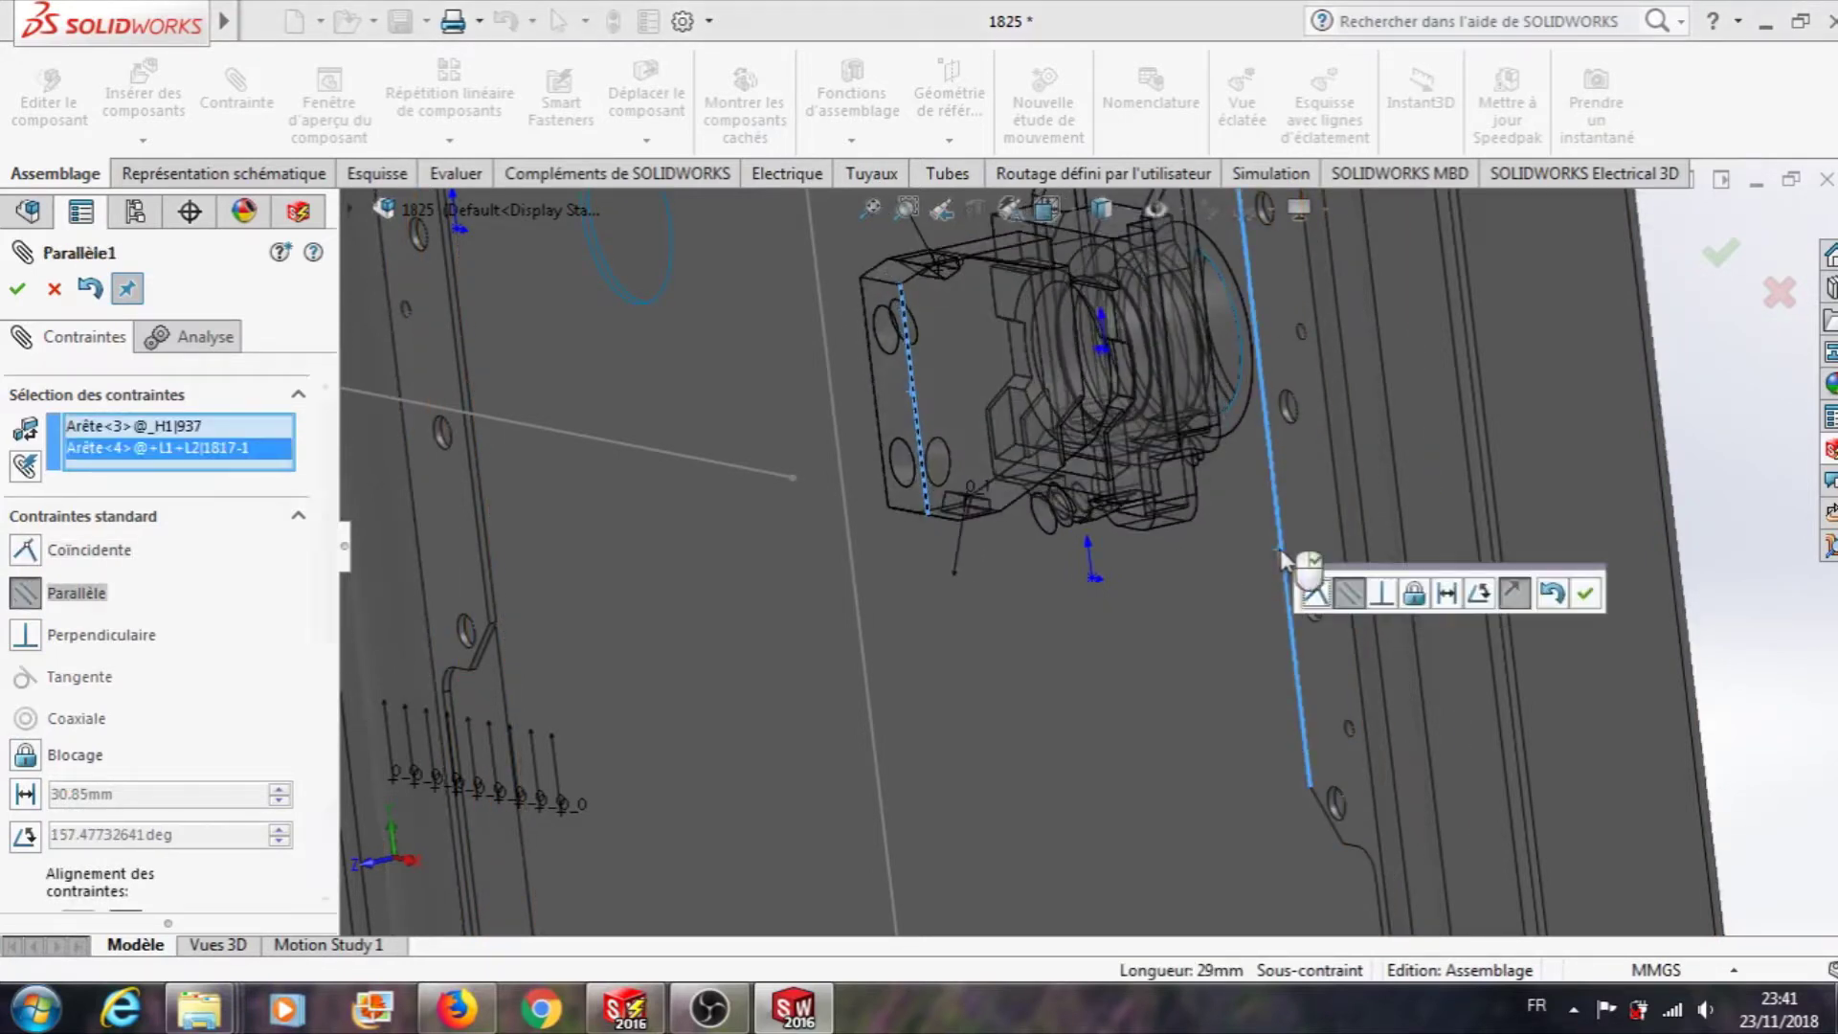
pyautogui.click(1586, 596)
pyautogui.scroll(5, 1104, 559)
pyautogui.scroll(5, 1105, 559)
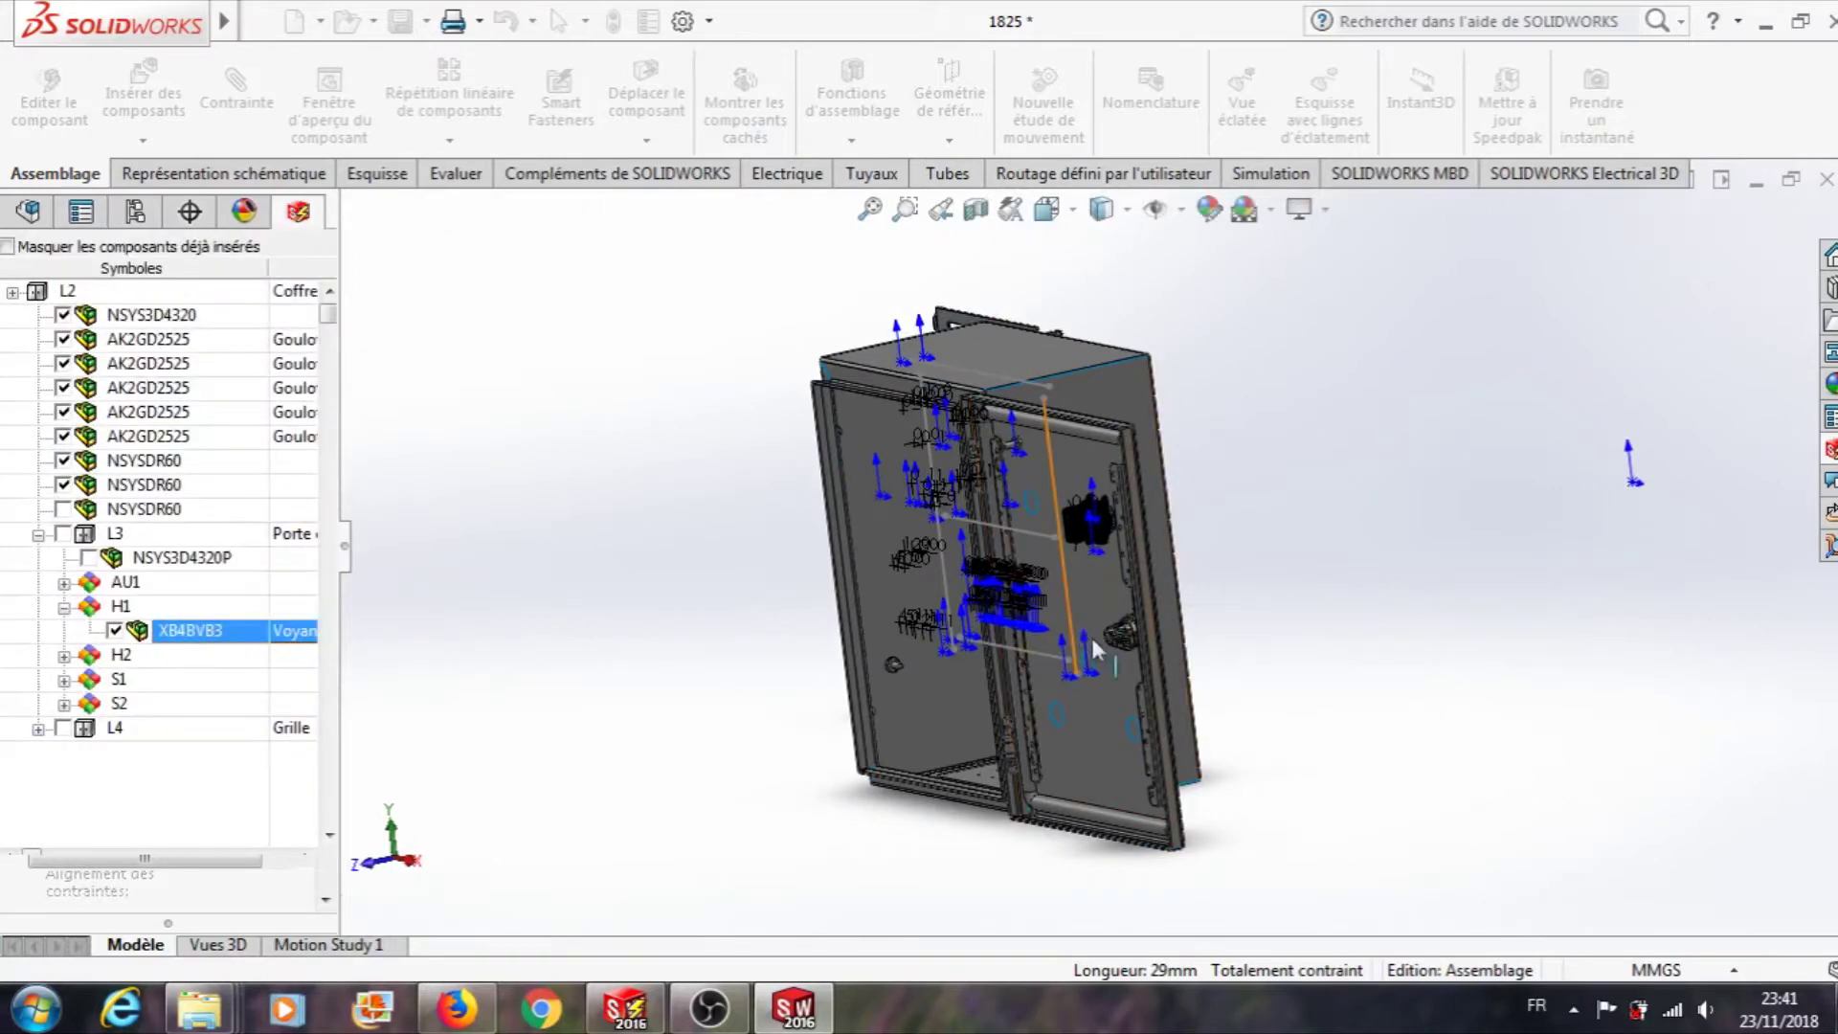
pyautogui.moveTo(1292, 681); pyautogui.dragTo(1321, 613, button='middle')
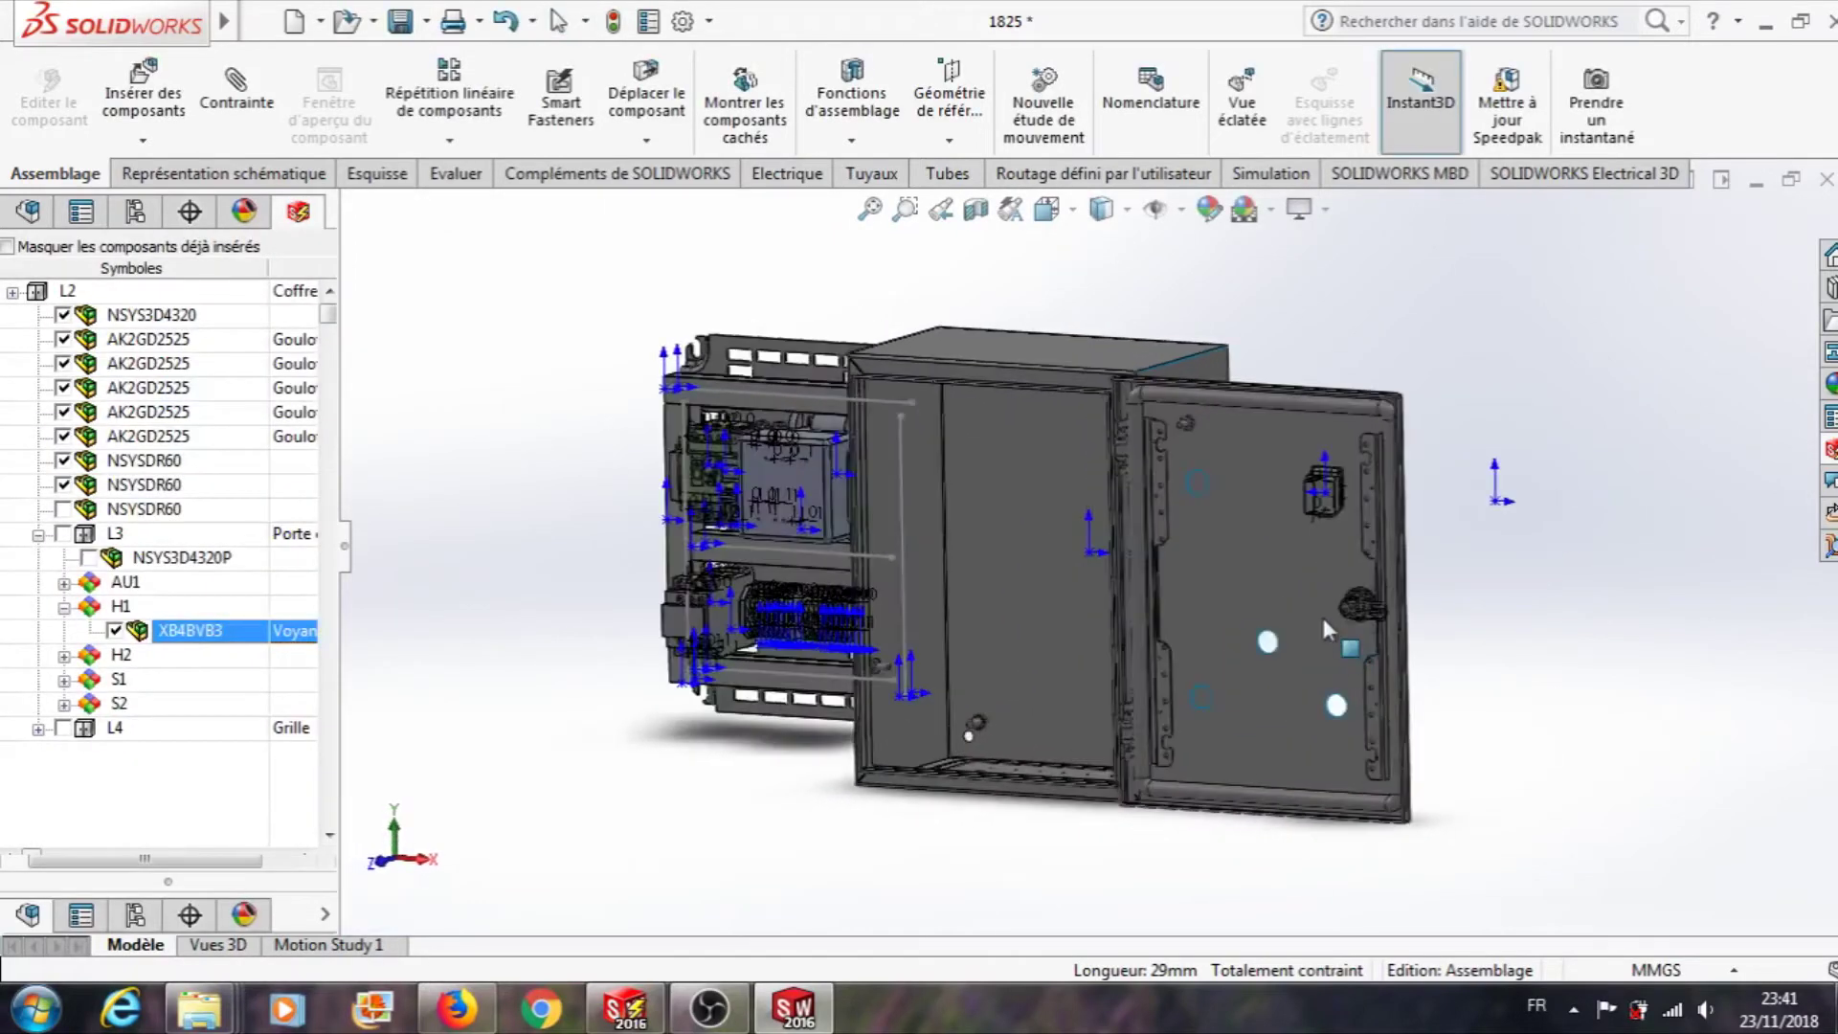
pyautogui.scroll(-6, 1244, 522)
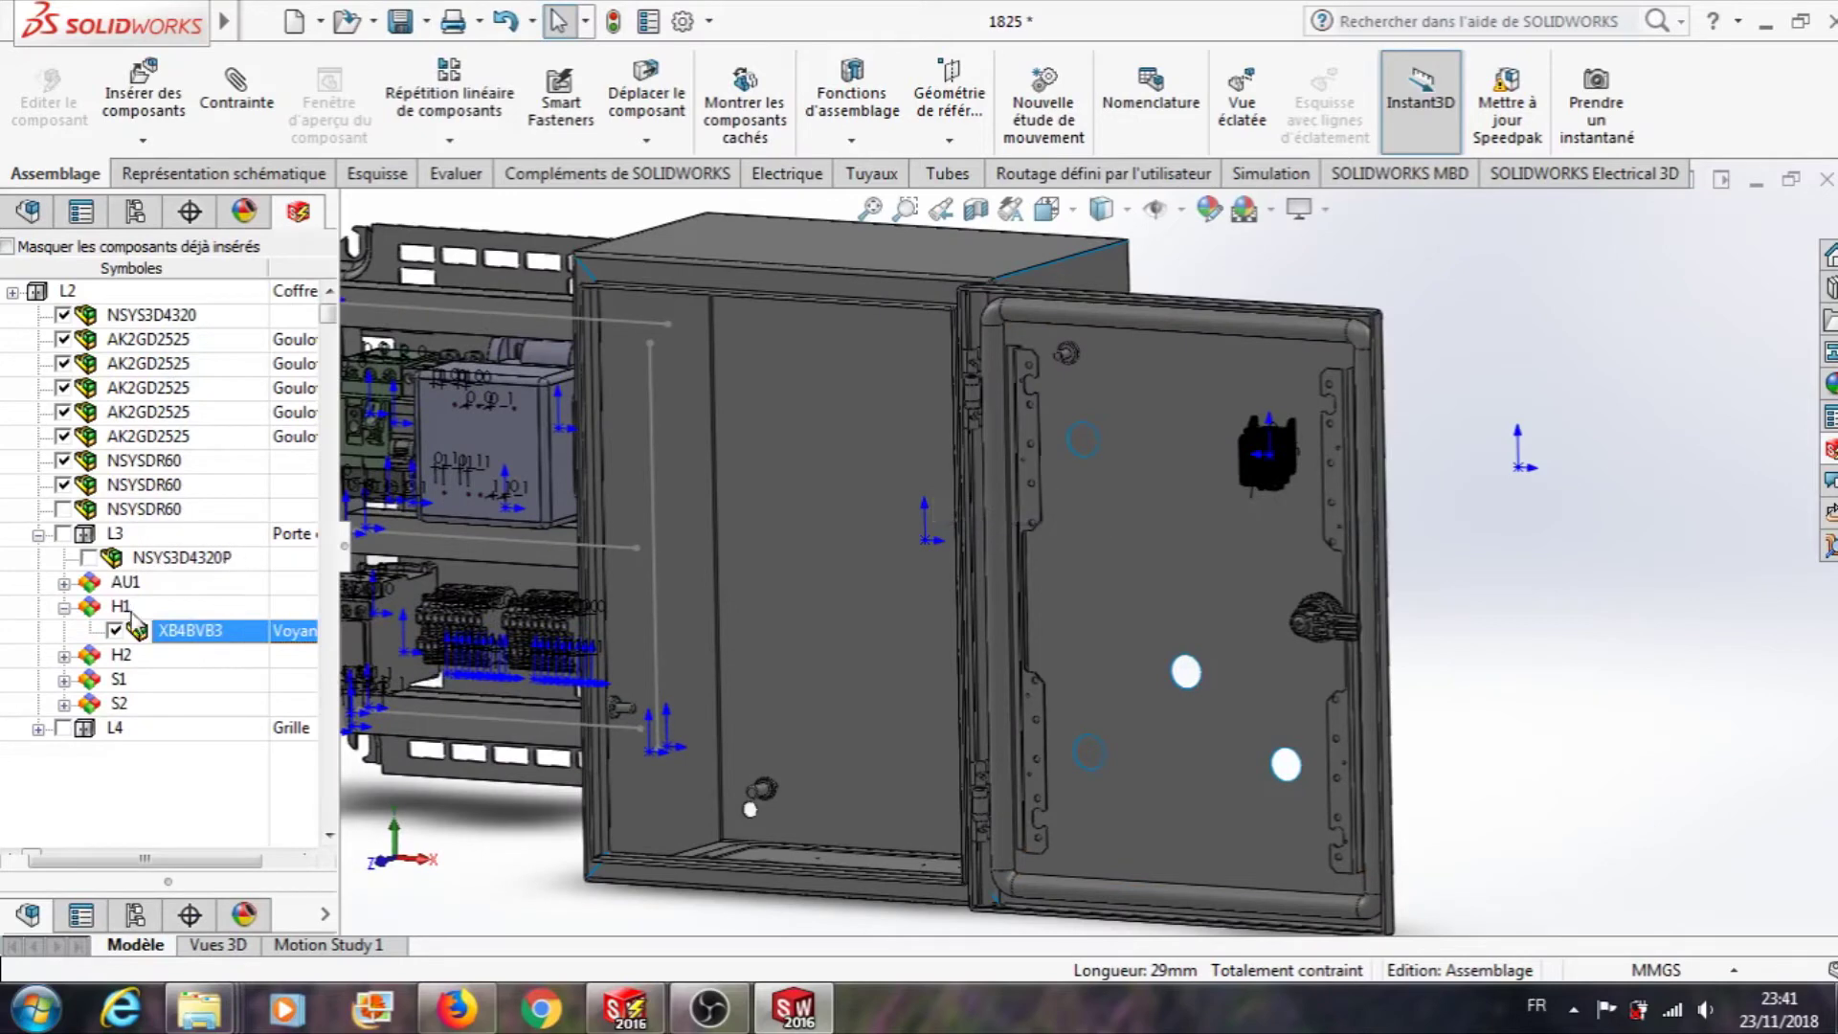
# - Expand component H2 to reach its XB4BVB1 part and orient the view normal to the door's inner face
pyautogui.click(64, 656)
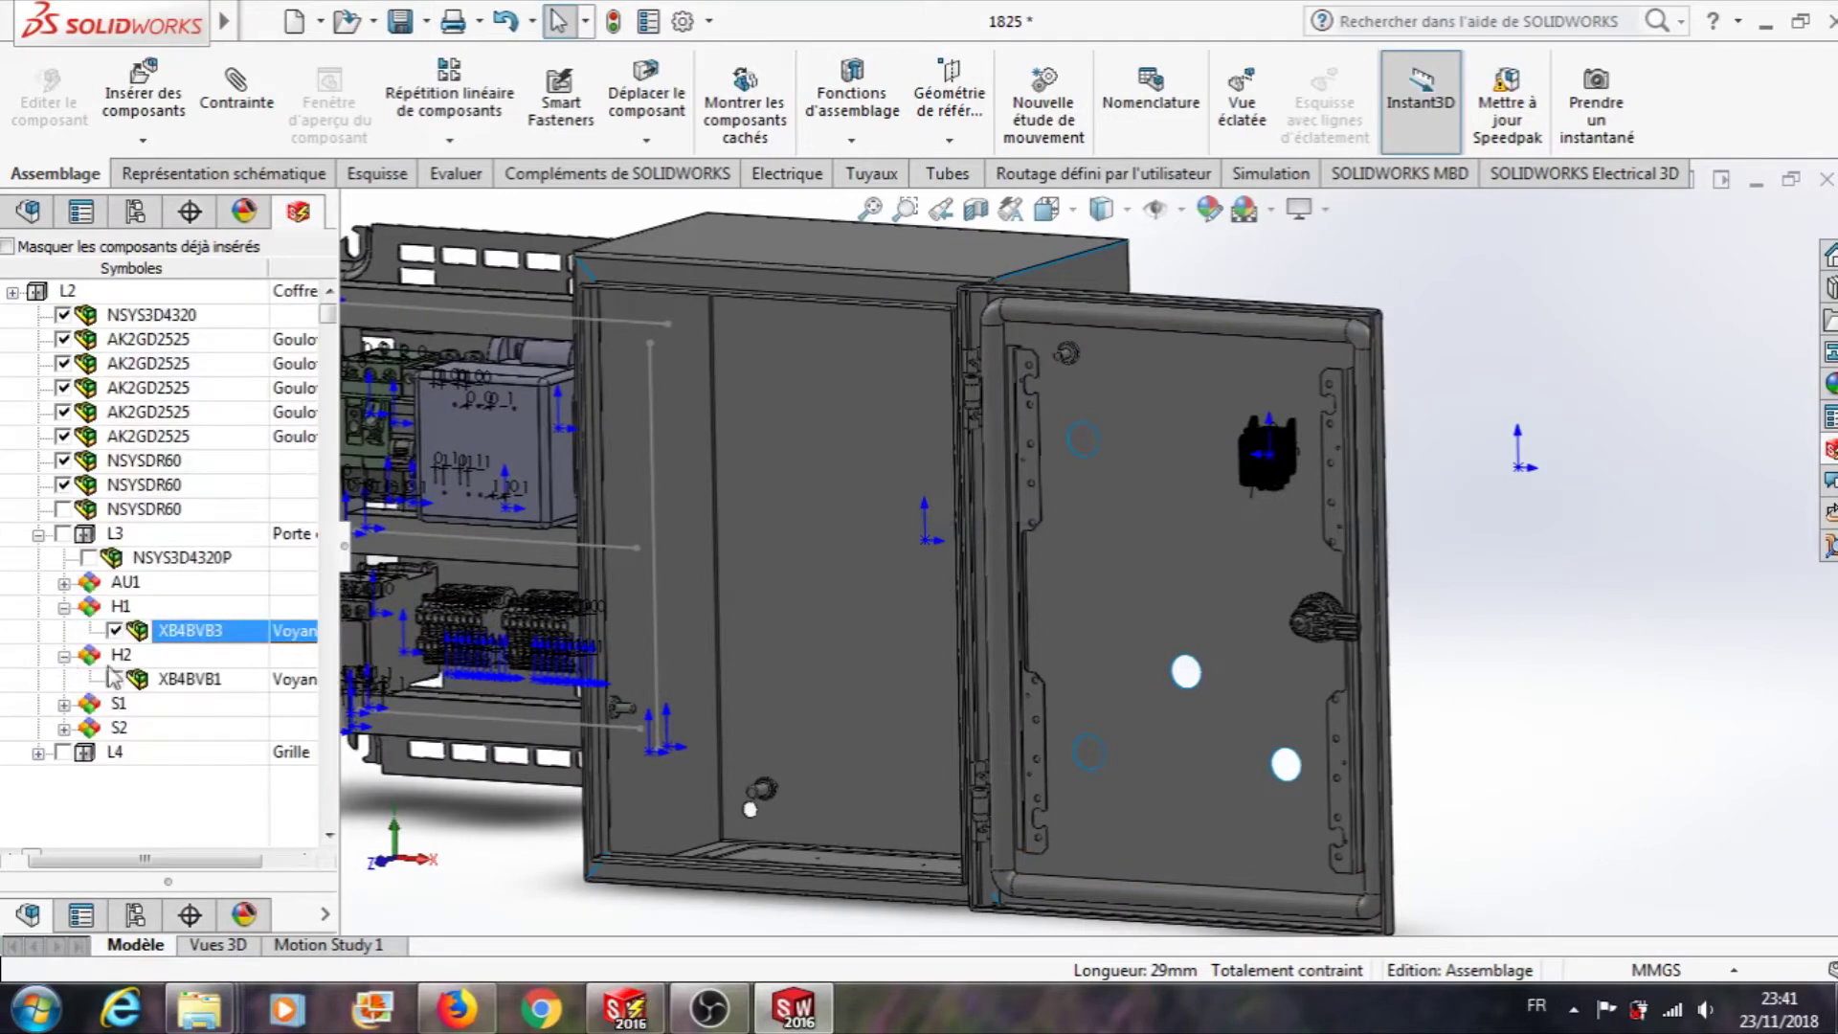
pyautogui.rightClick(193, 686)
pyautogui.click(244, 698)
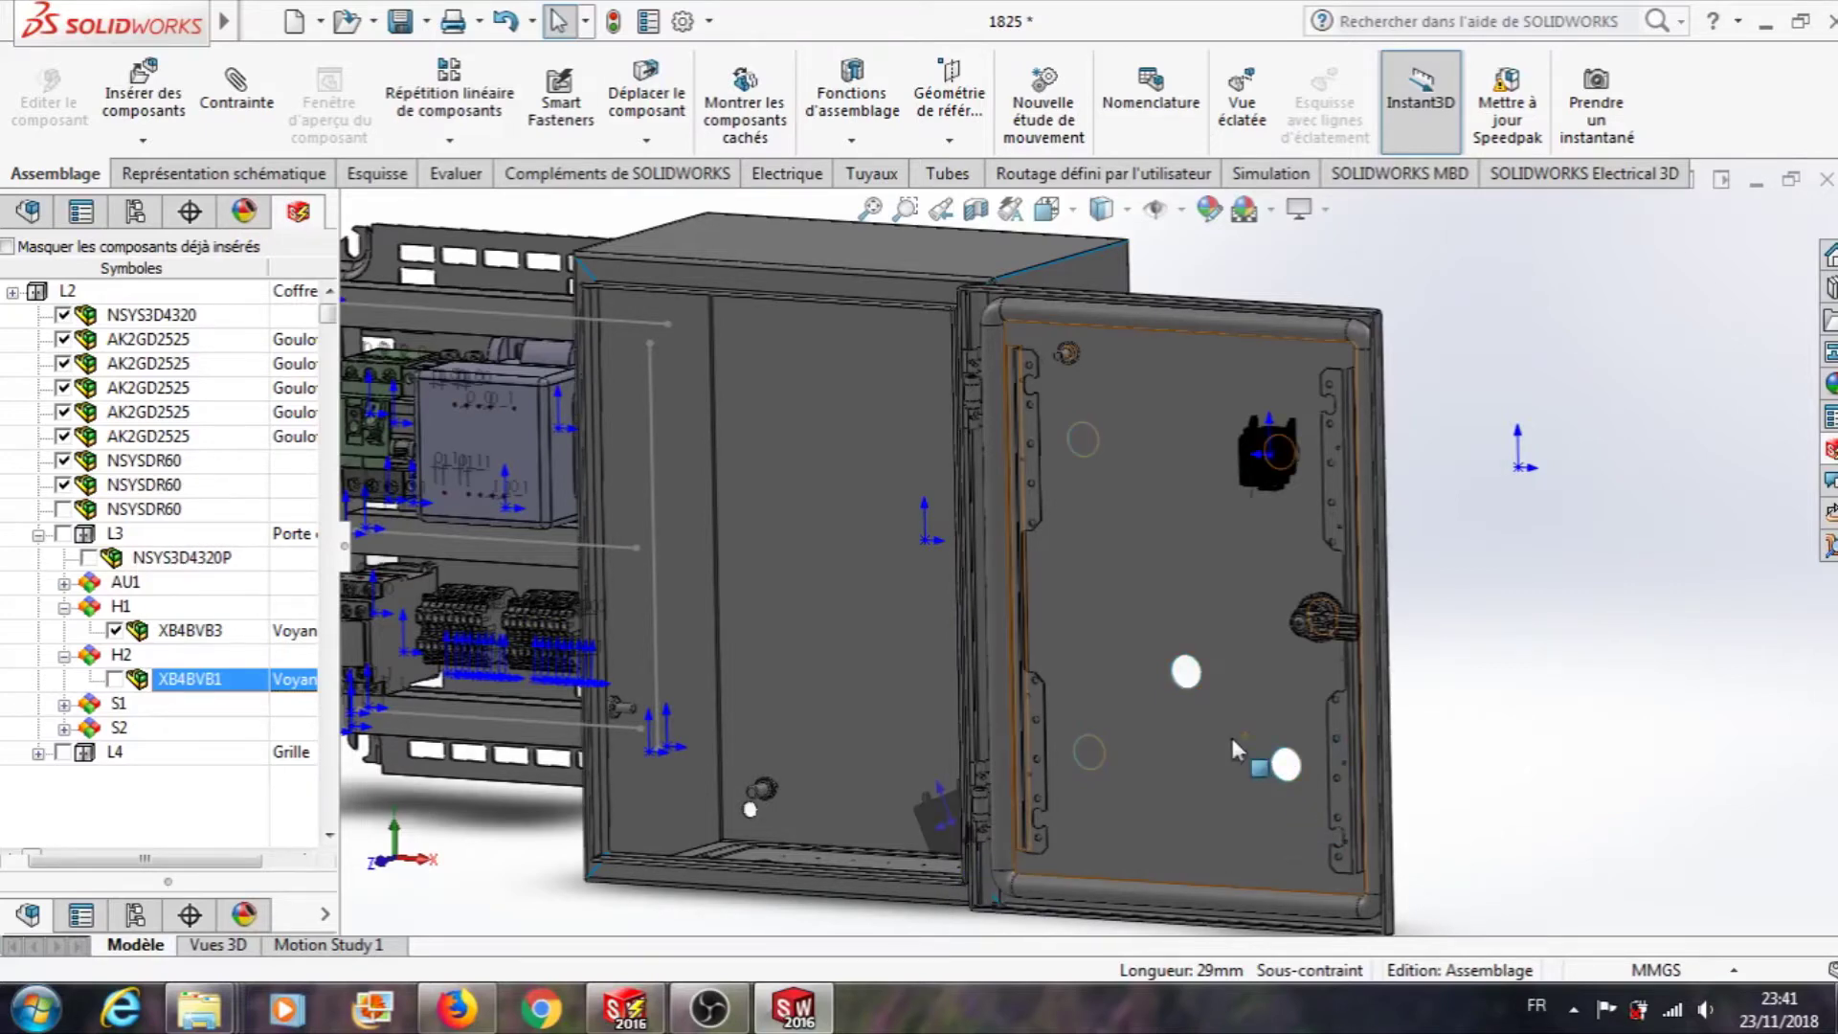
pyautogui.rightClick(1151, 761)
pyautogui.click(1321, 89)
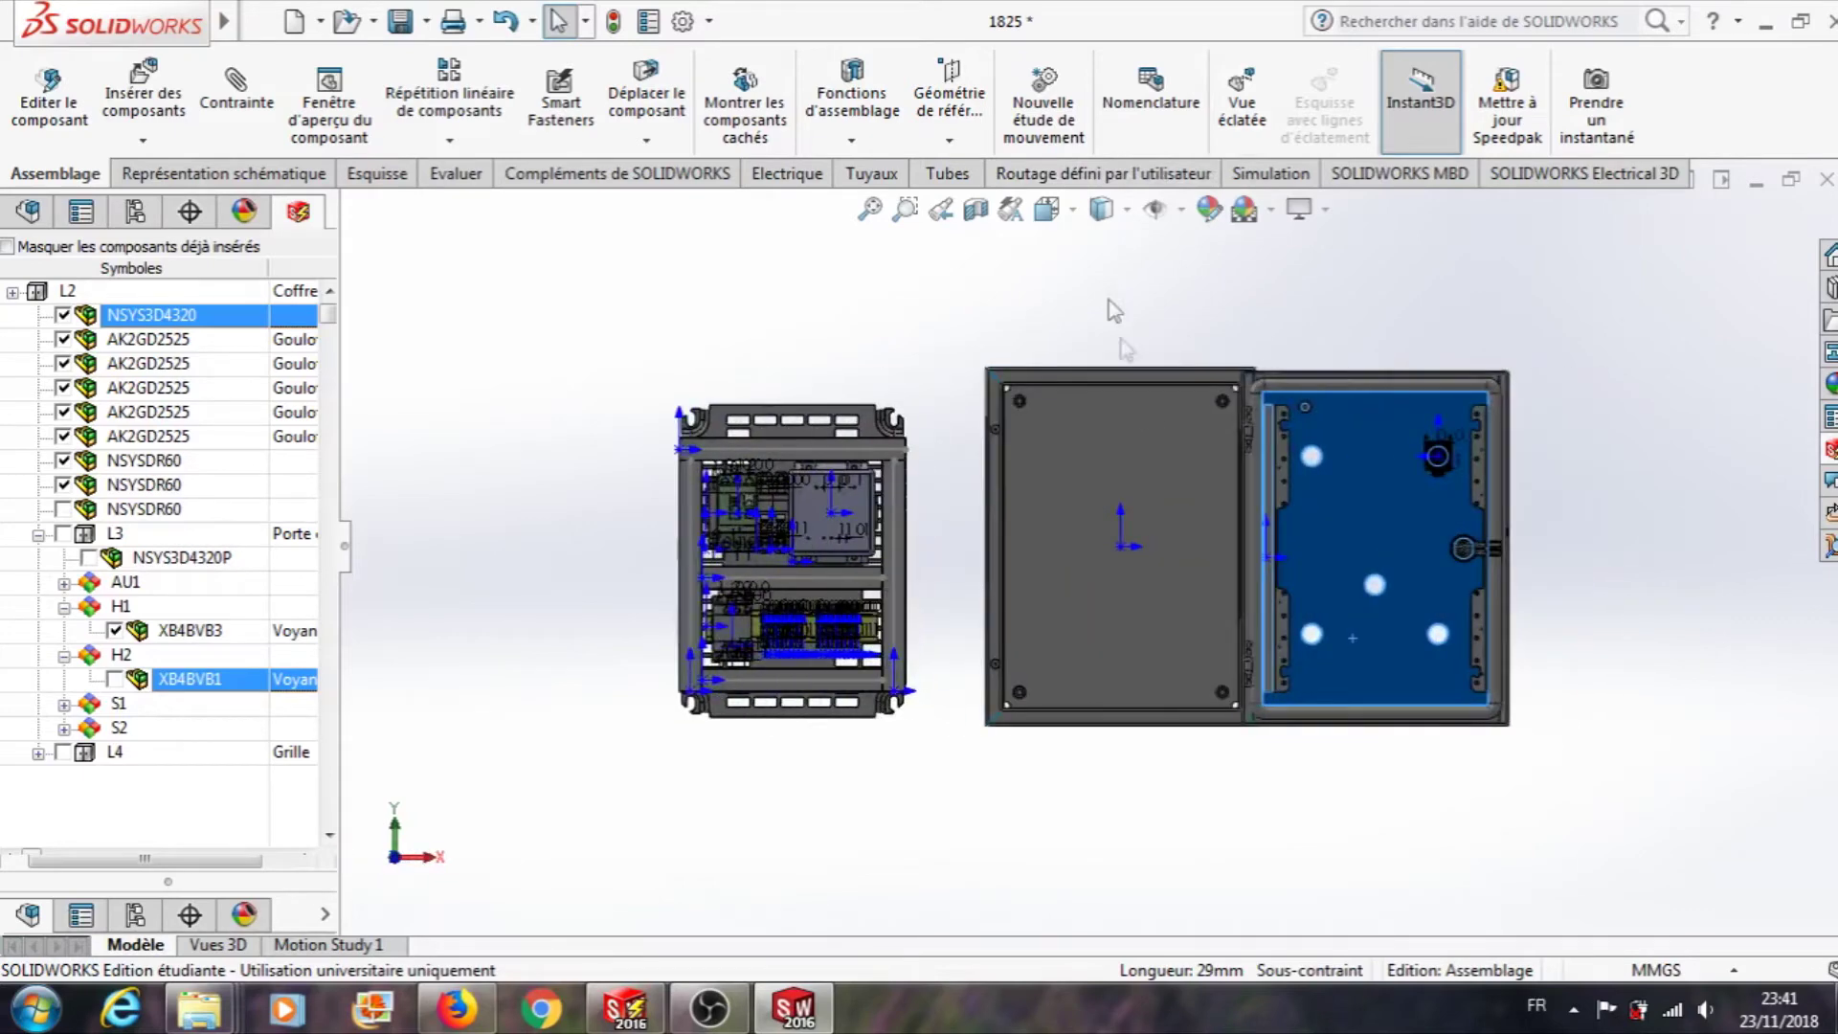
pyautogui.rightClick(211, 677)
pyautogui.click(256, 707)
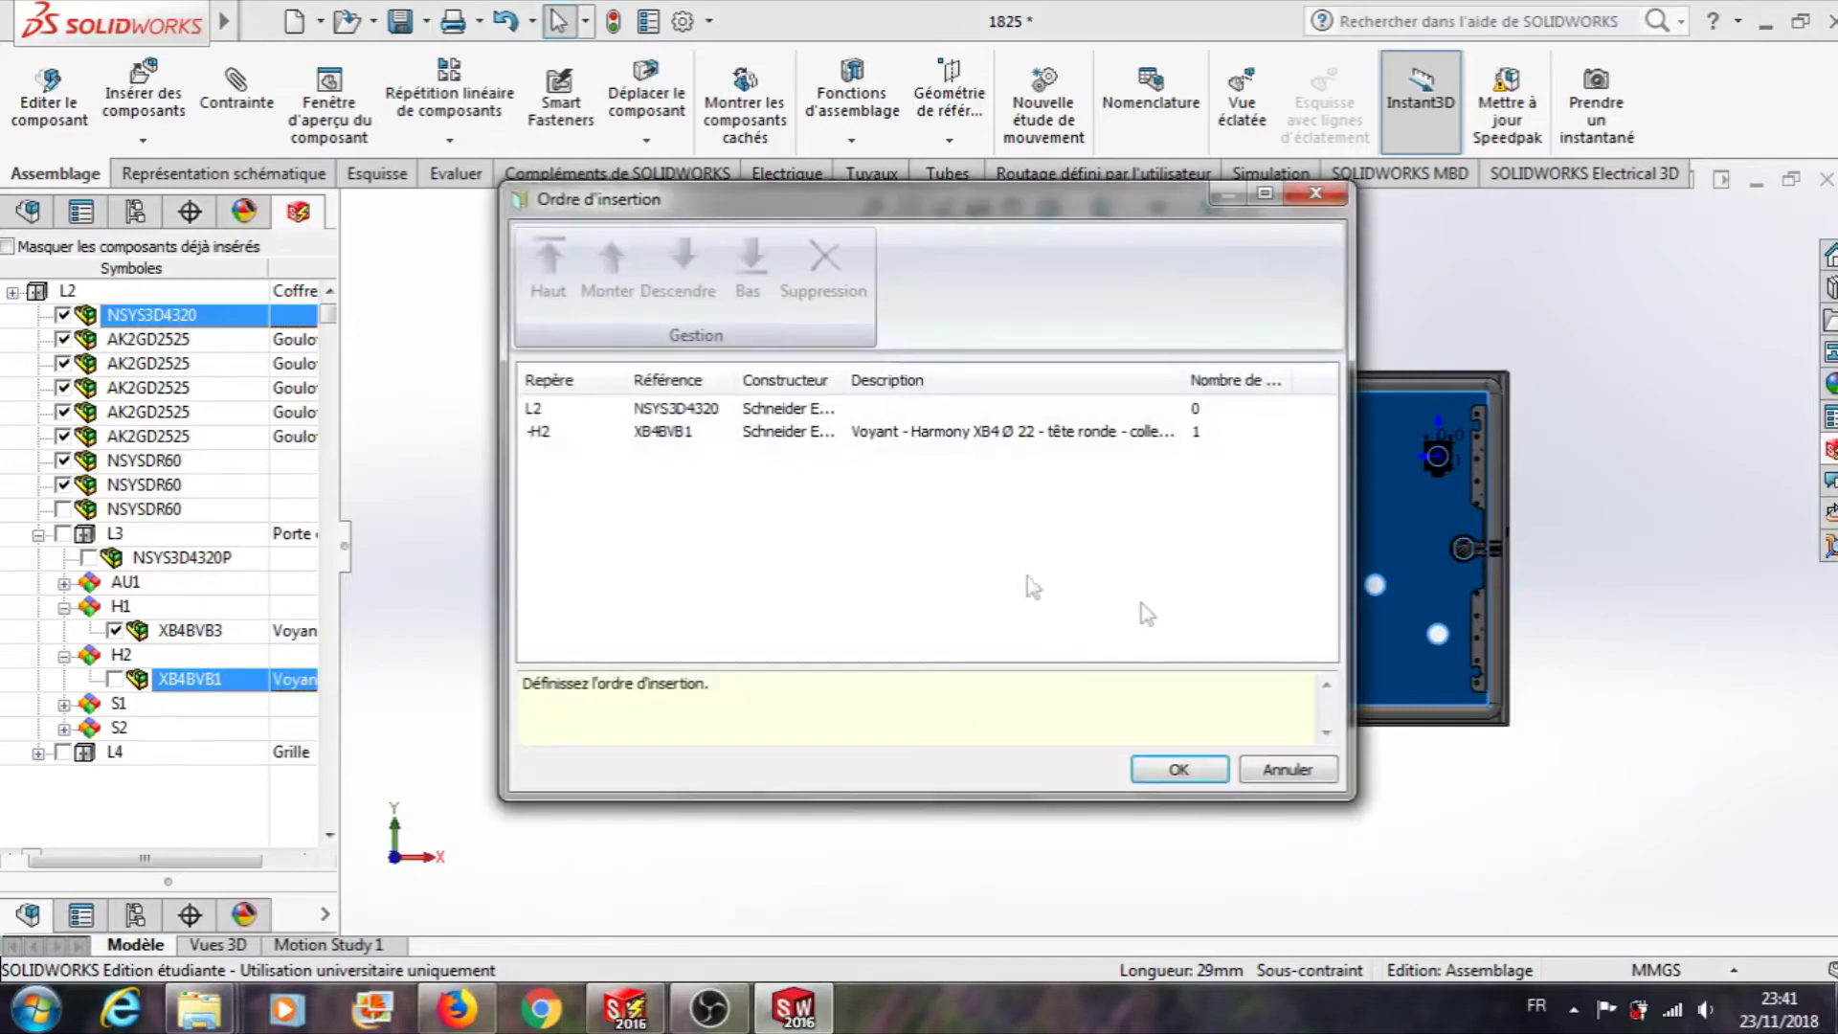
pyautogui.click(1269, 774)
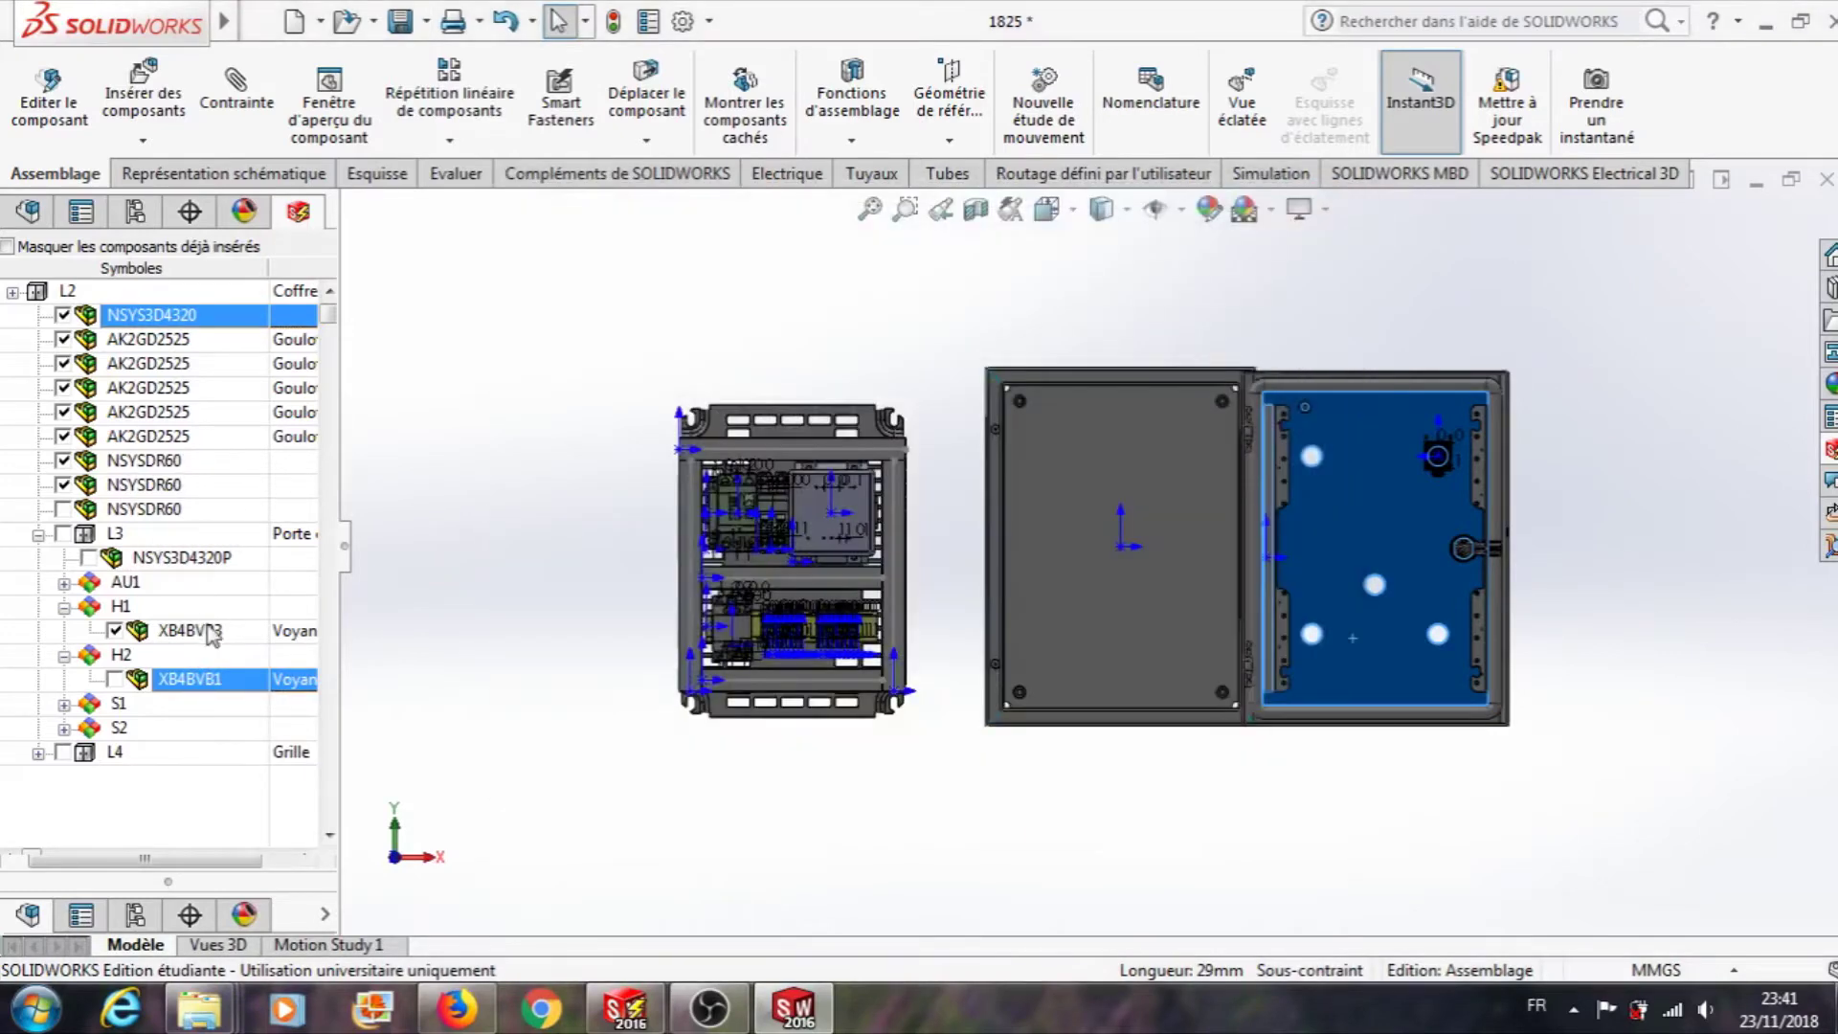
# - Insert the H2 indicator light XB4BVB1 on the door's inner face near the upper hinge-side hole, with a coincident mate
pyautogui.click(205, 627)
pyautogui.rightClick(197, 680)
pyautogui.click(255, 698)
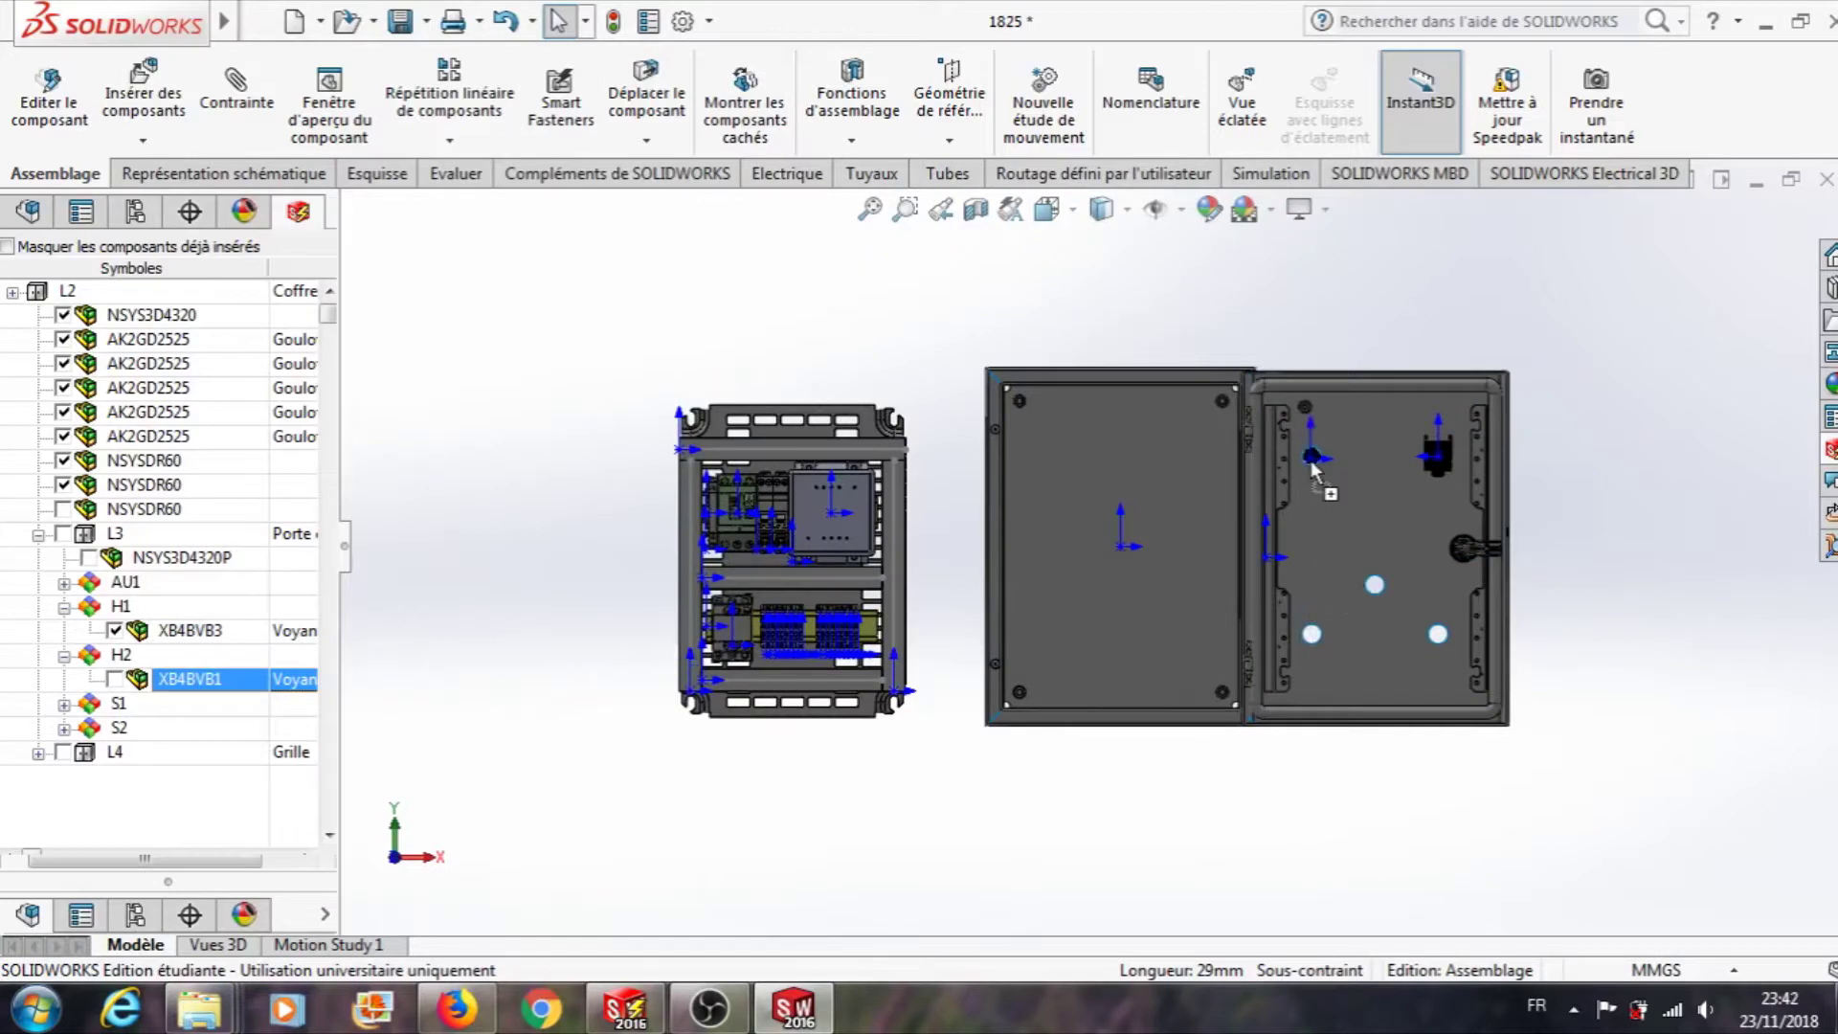
pyautogui.click(1346, 489)
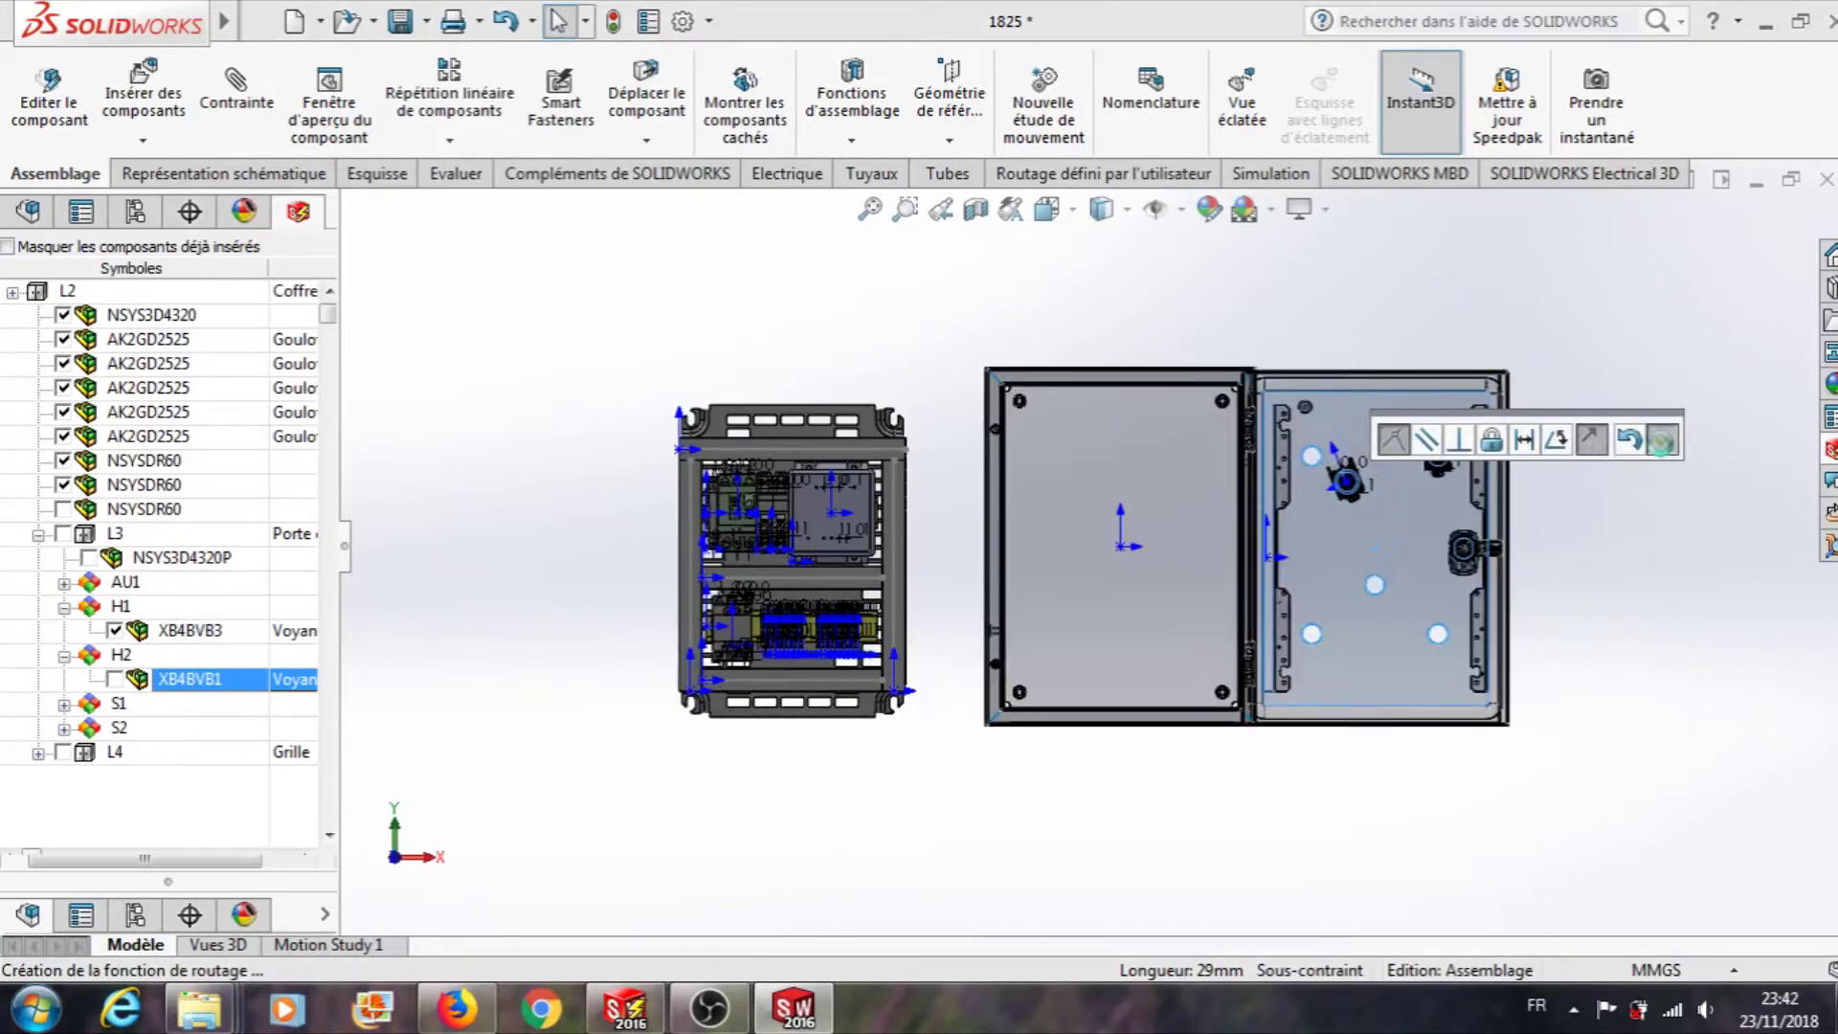
pyautogui.click(1663, 441)
# - Add a concentric mate between the H2 light's circular edge and the door's upper hinge-side hole
pyautogui.scroll(-5, 1367, 450)
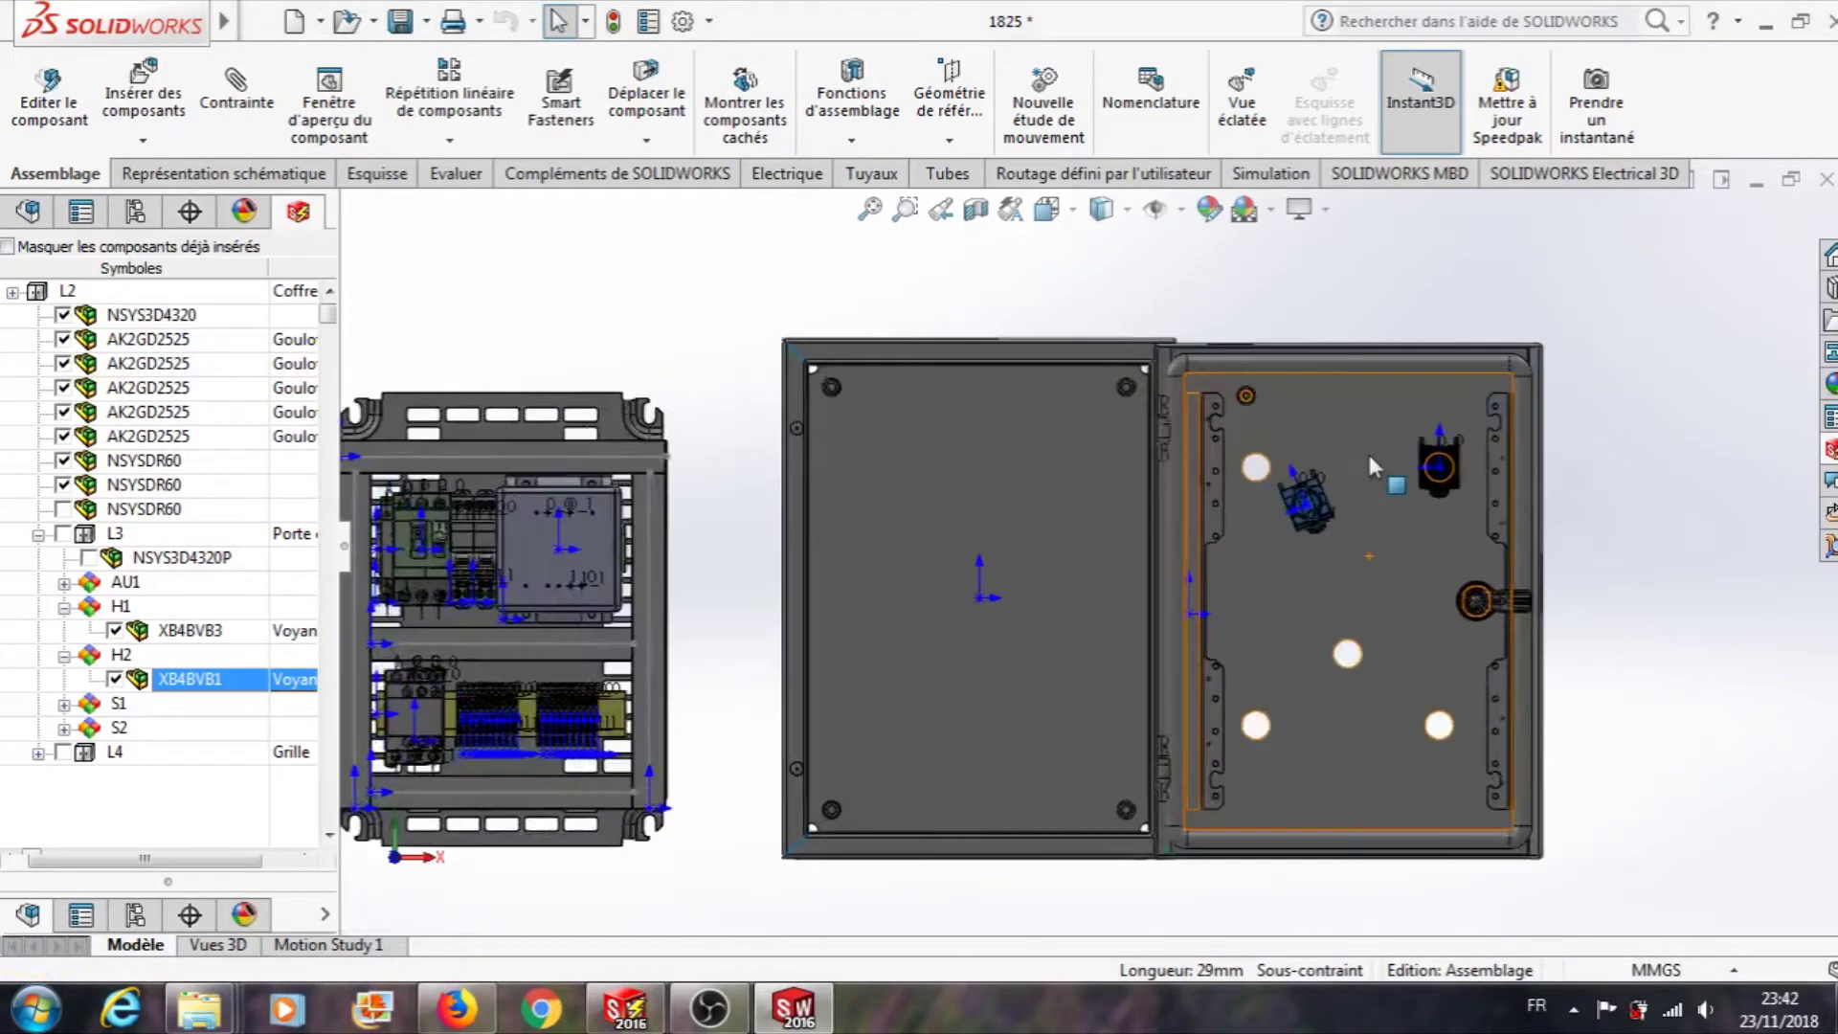
pyautogui.moveTo(1301, 544); pyautogui.dragTo(1220, 598, button='middle')
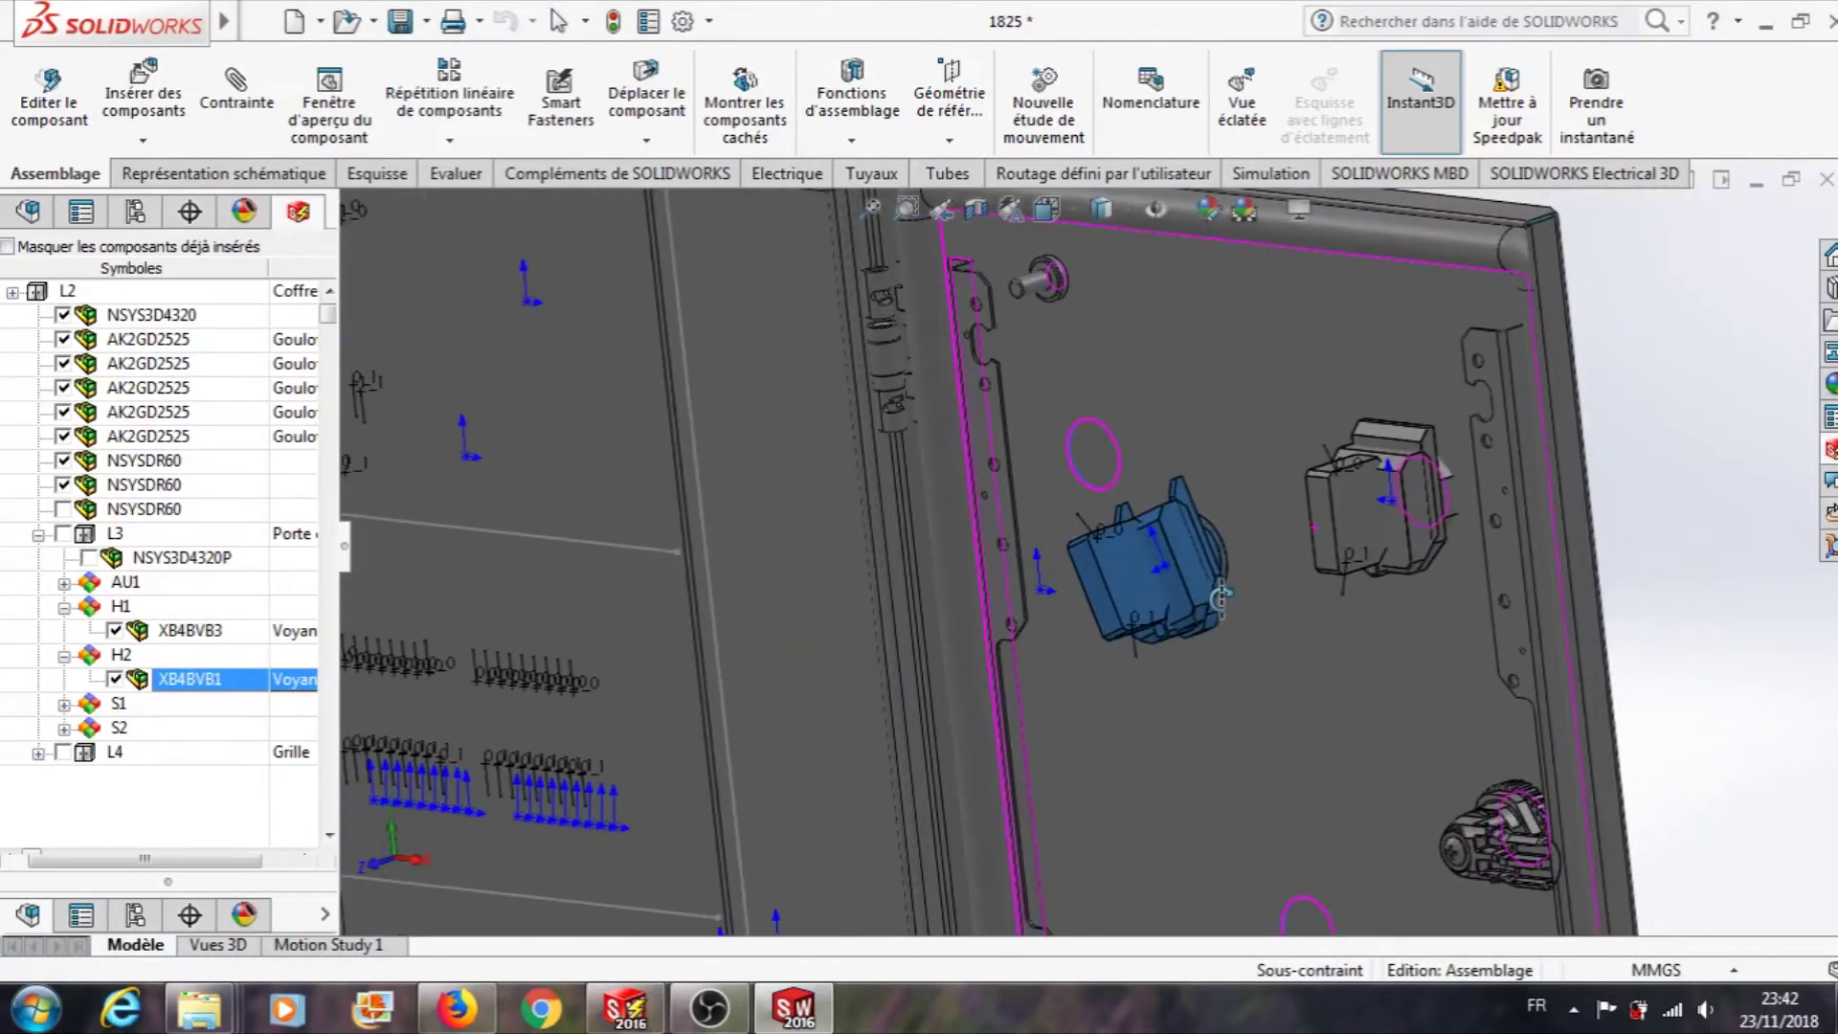
pyautogui.scroll(-3, 1222, 543)
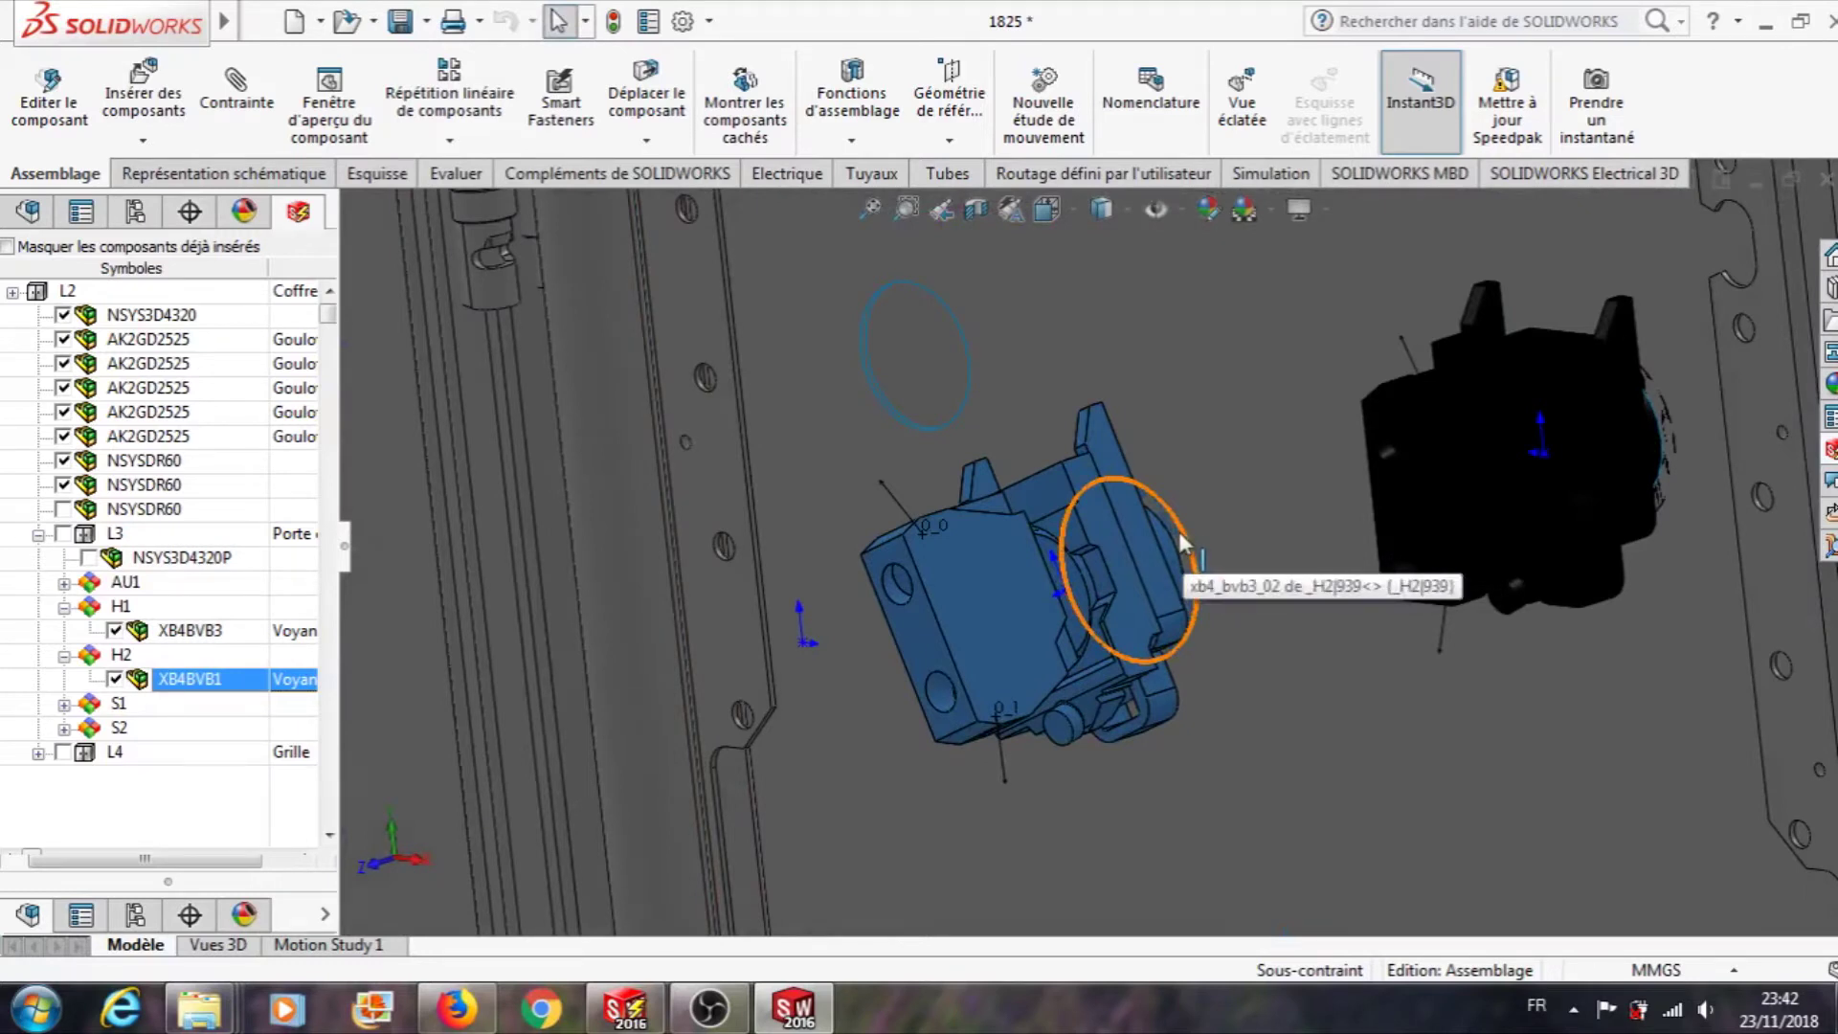
pyautogui.moveTo(1180, 533); pyautogui.dragTo(1174, 537)
pyautogui.click(1177, 548)
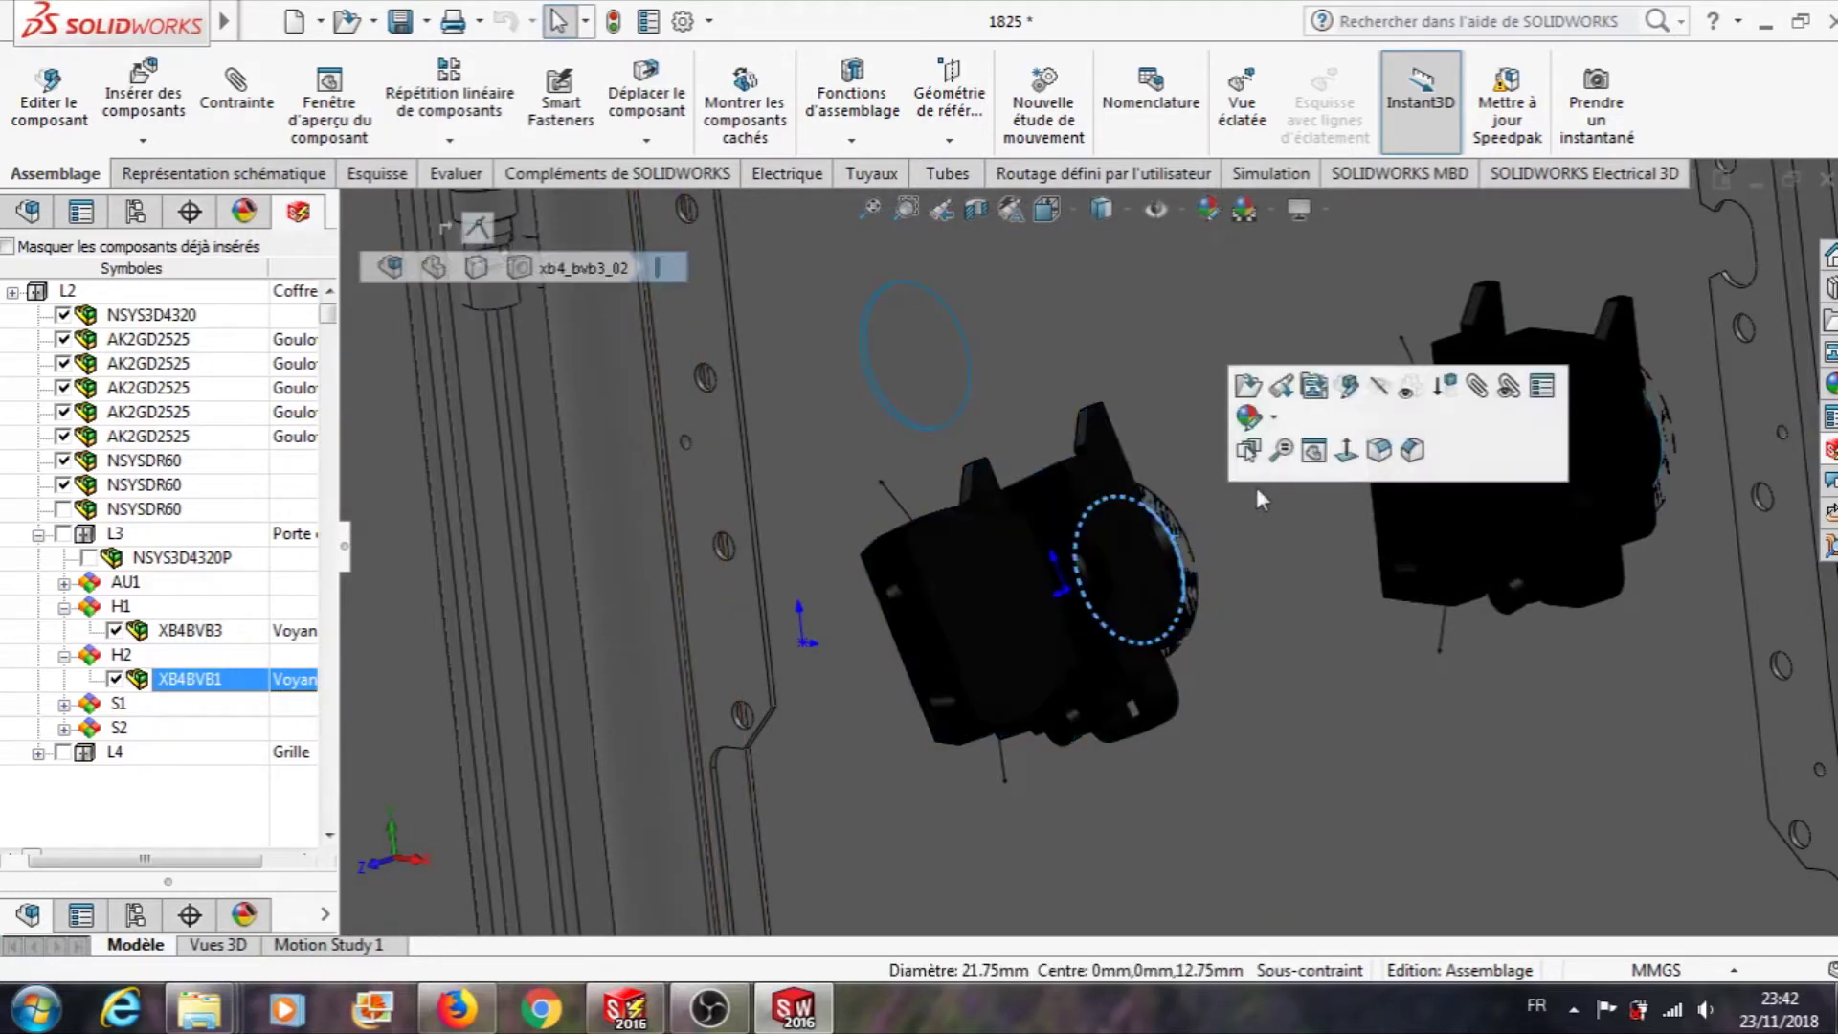
pyautogui.click(271, 77)
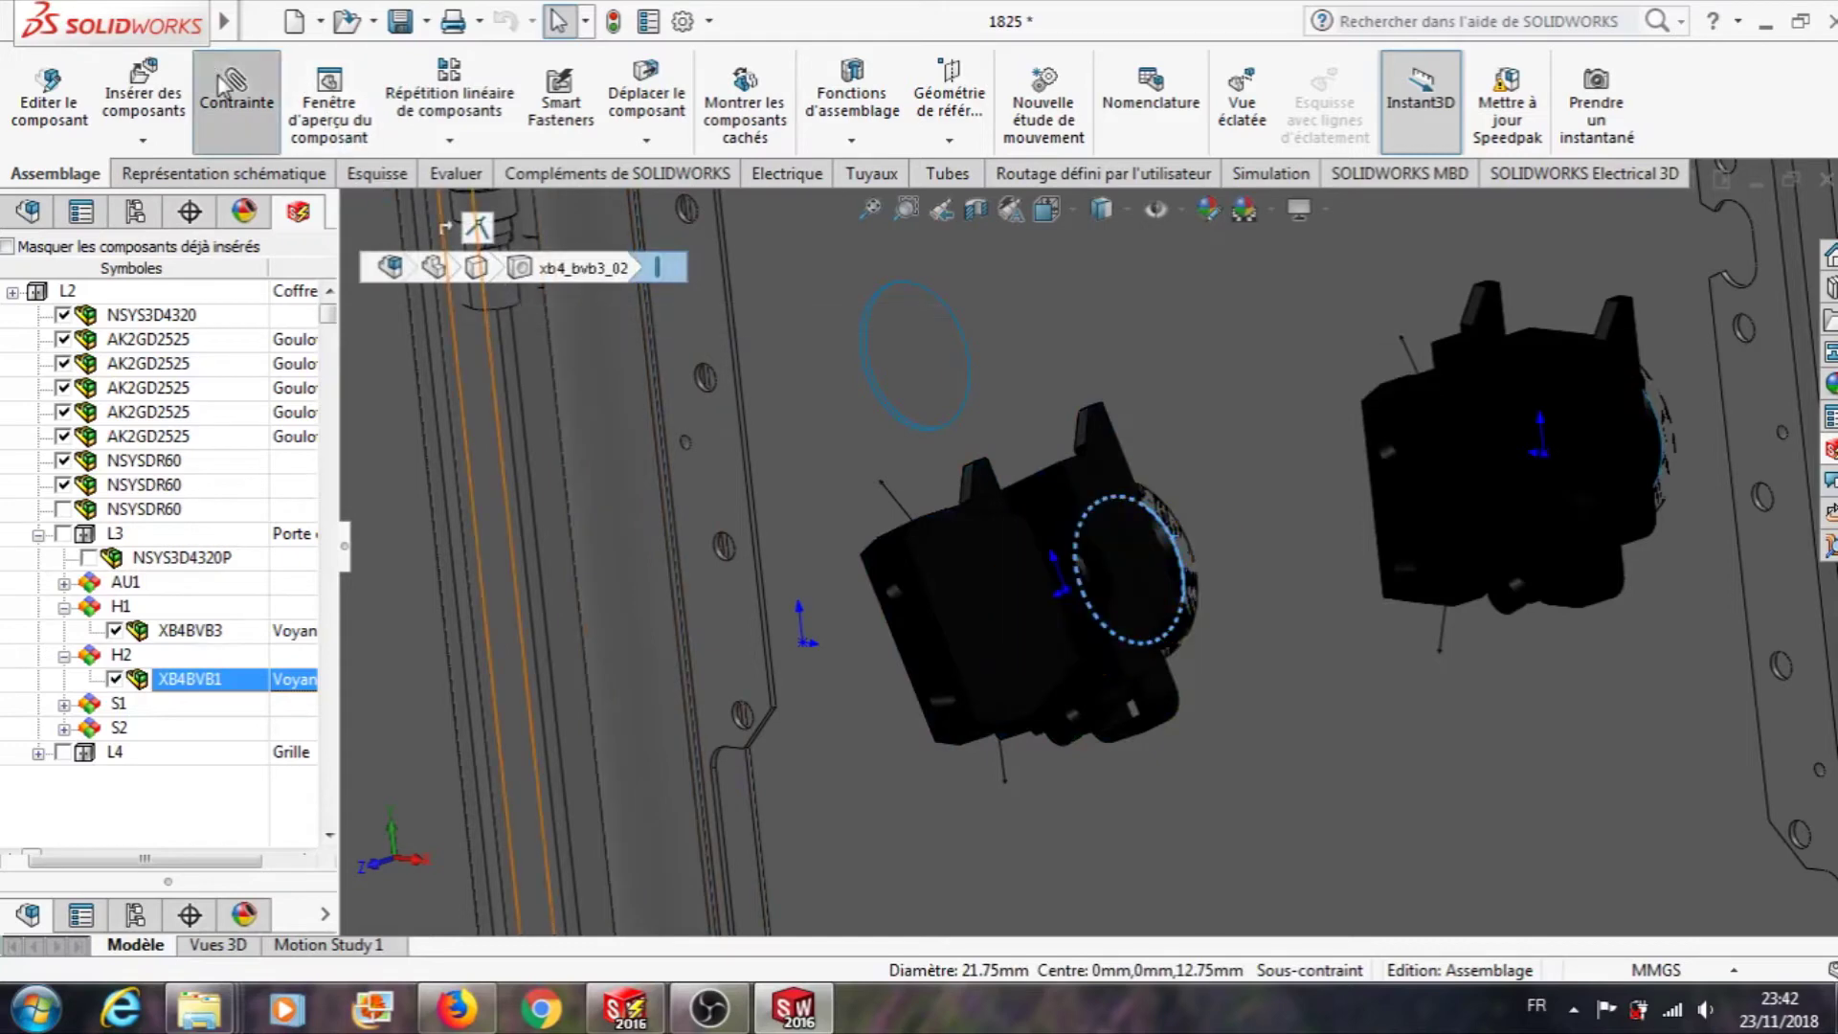
pyautogui.click(945, 319)
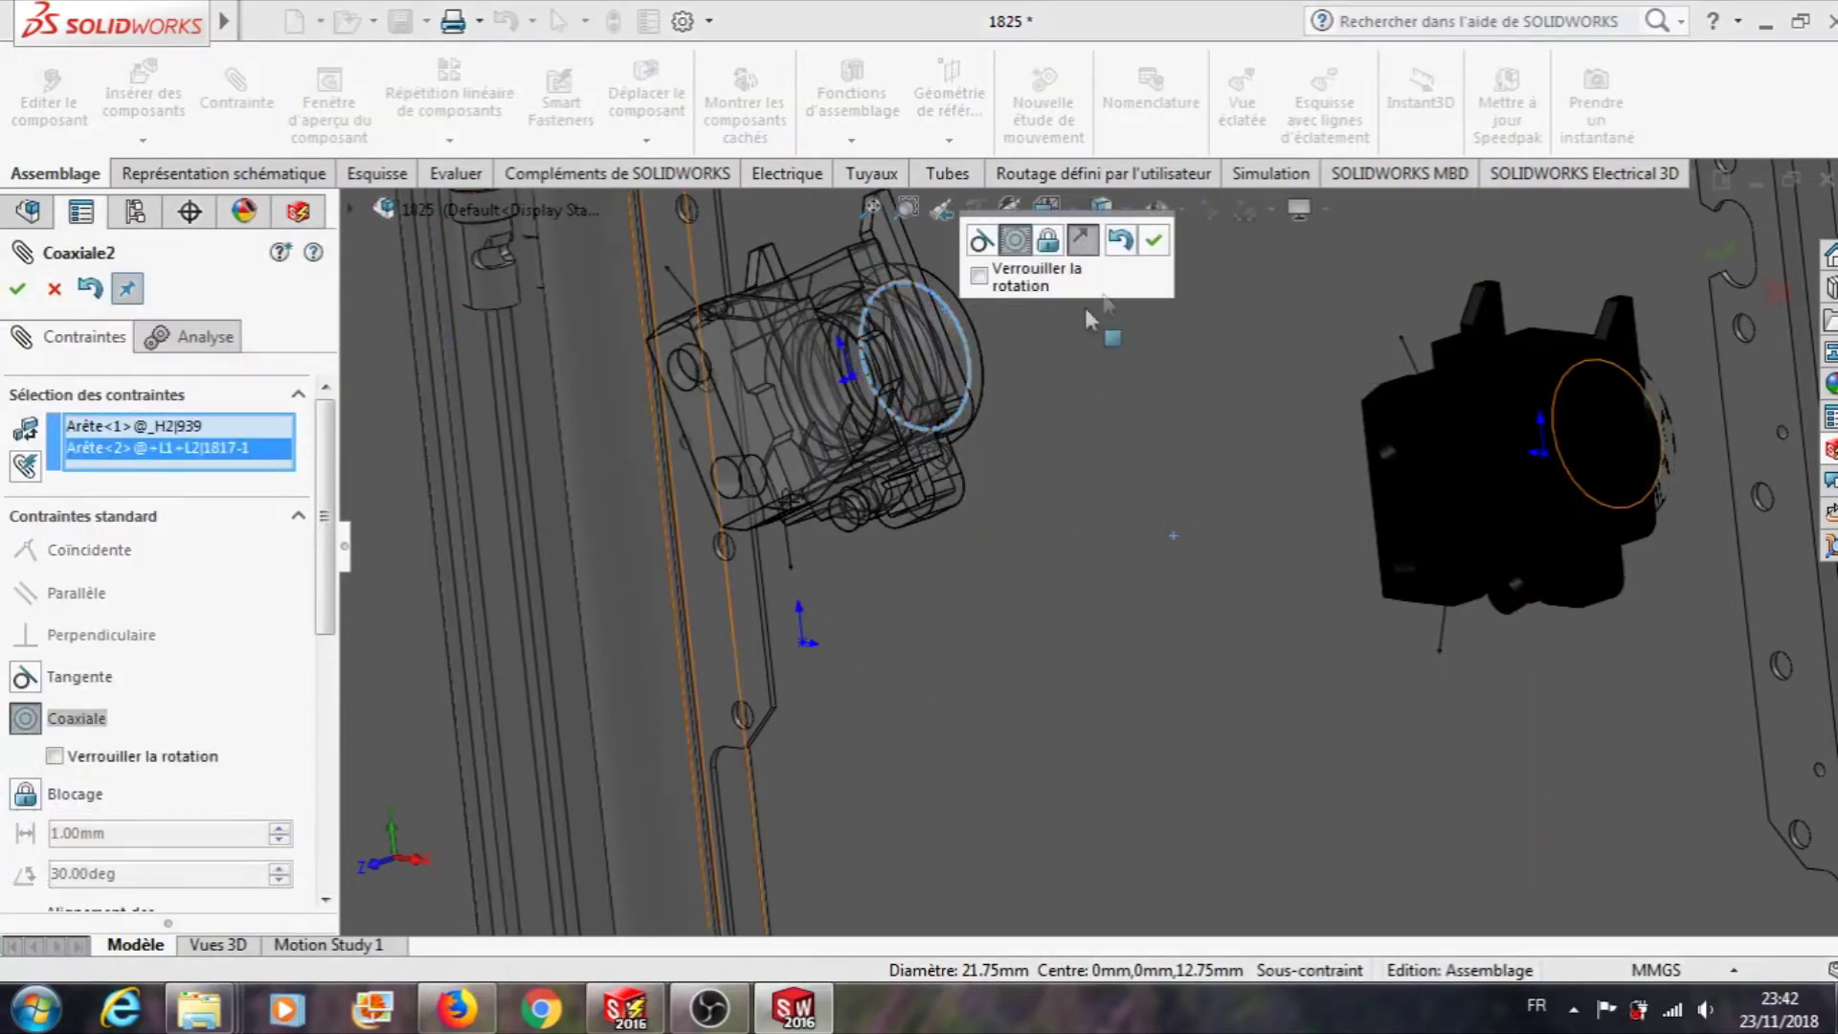
pyautogui.click(1155, 251)
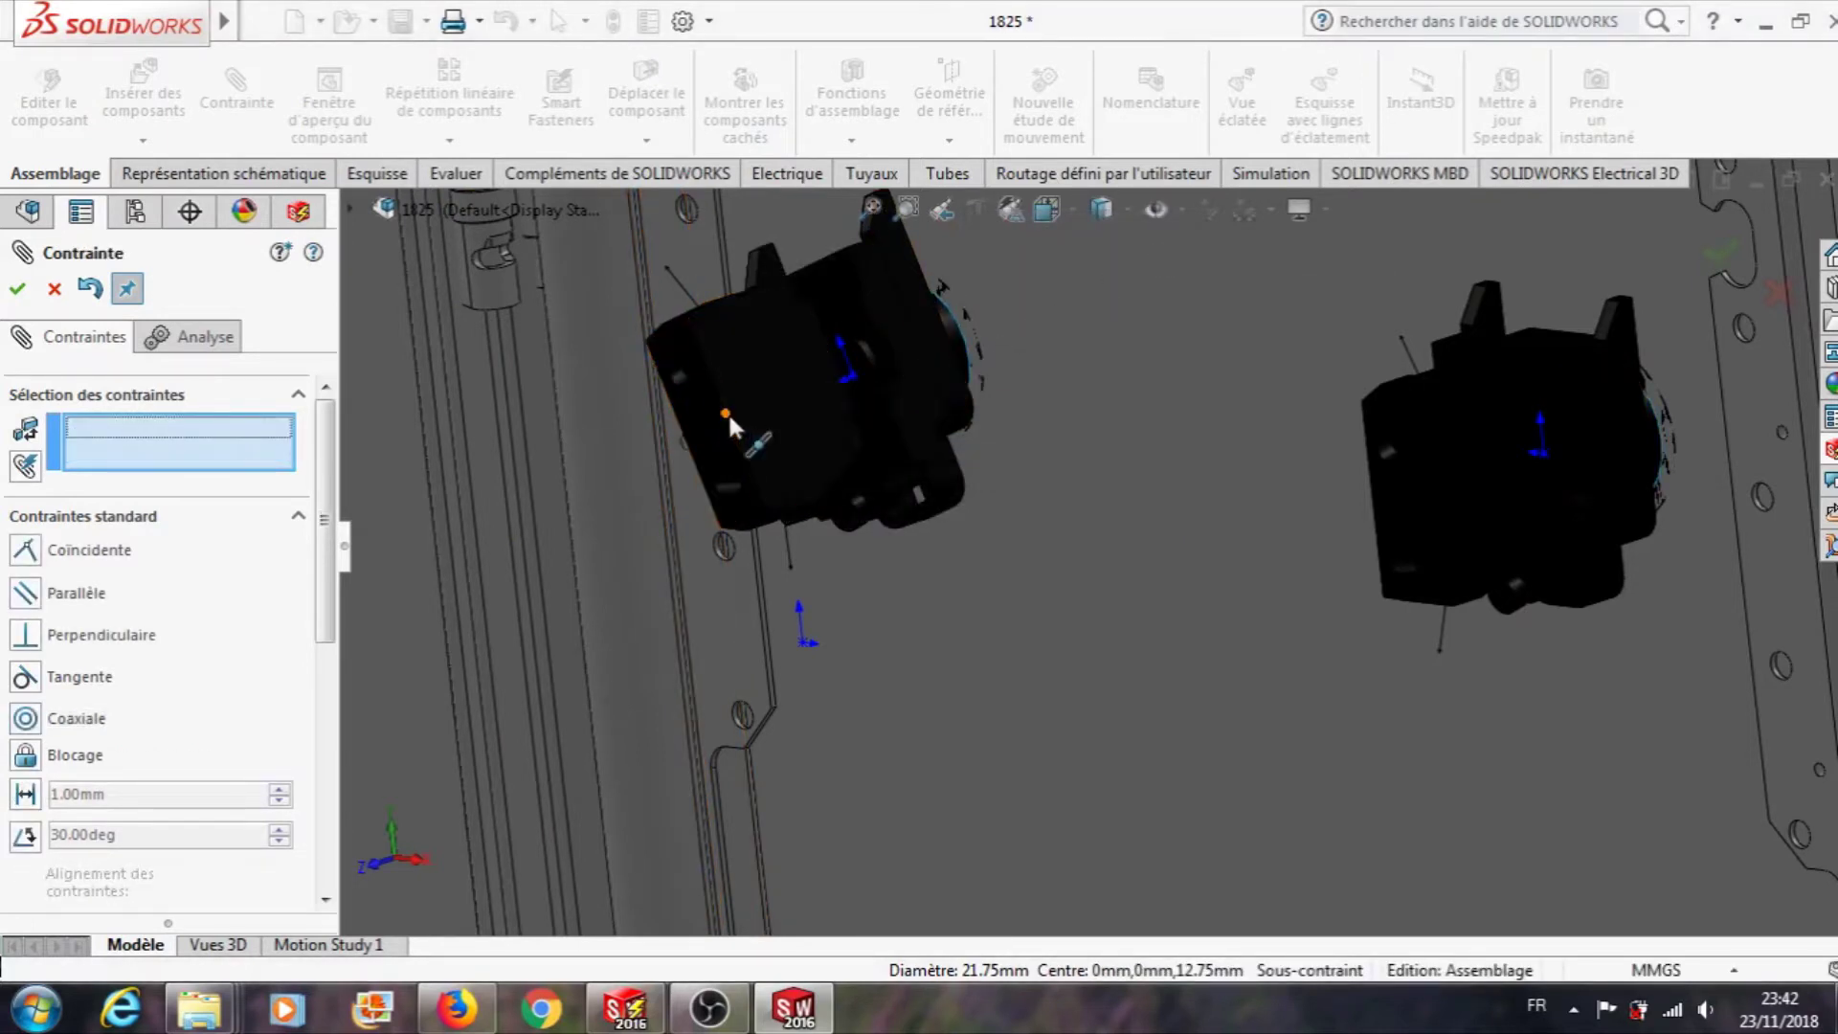
# - Add a parallel mate between the H2 light's straight rear edge and the hinge-side rail's vertical edge, and finish mating
pyautogui.click(725, 416)
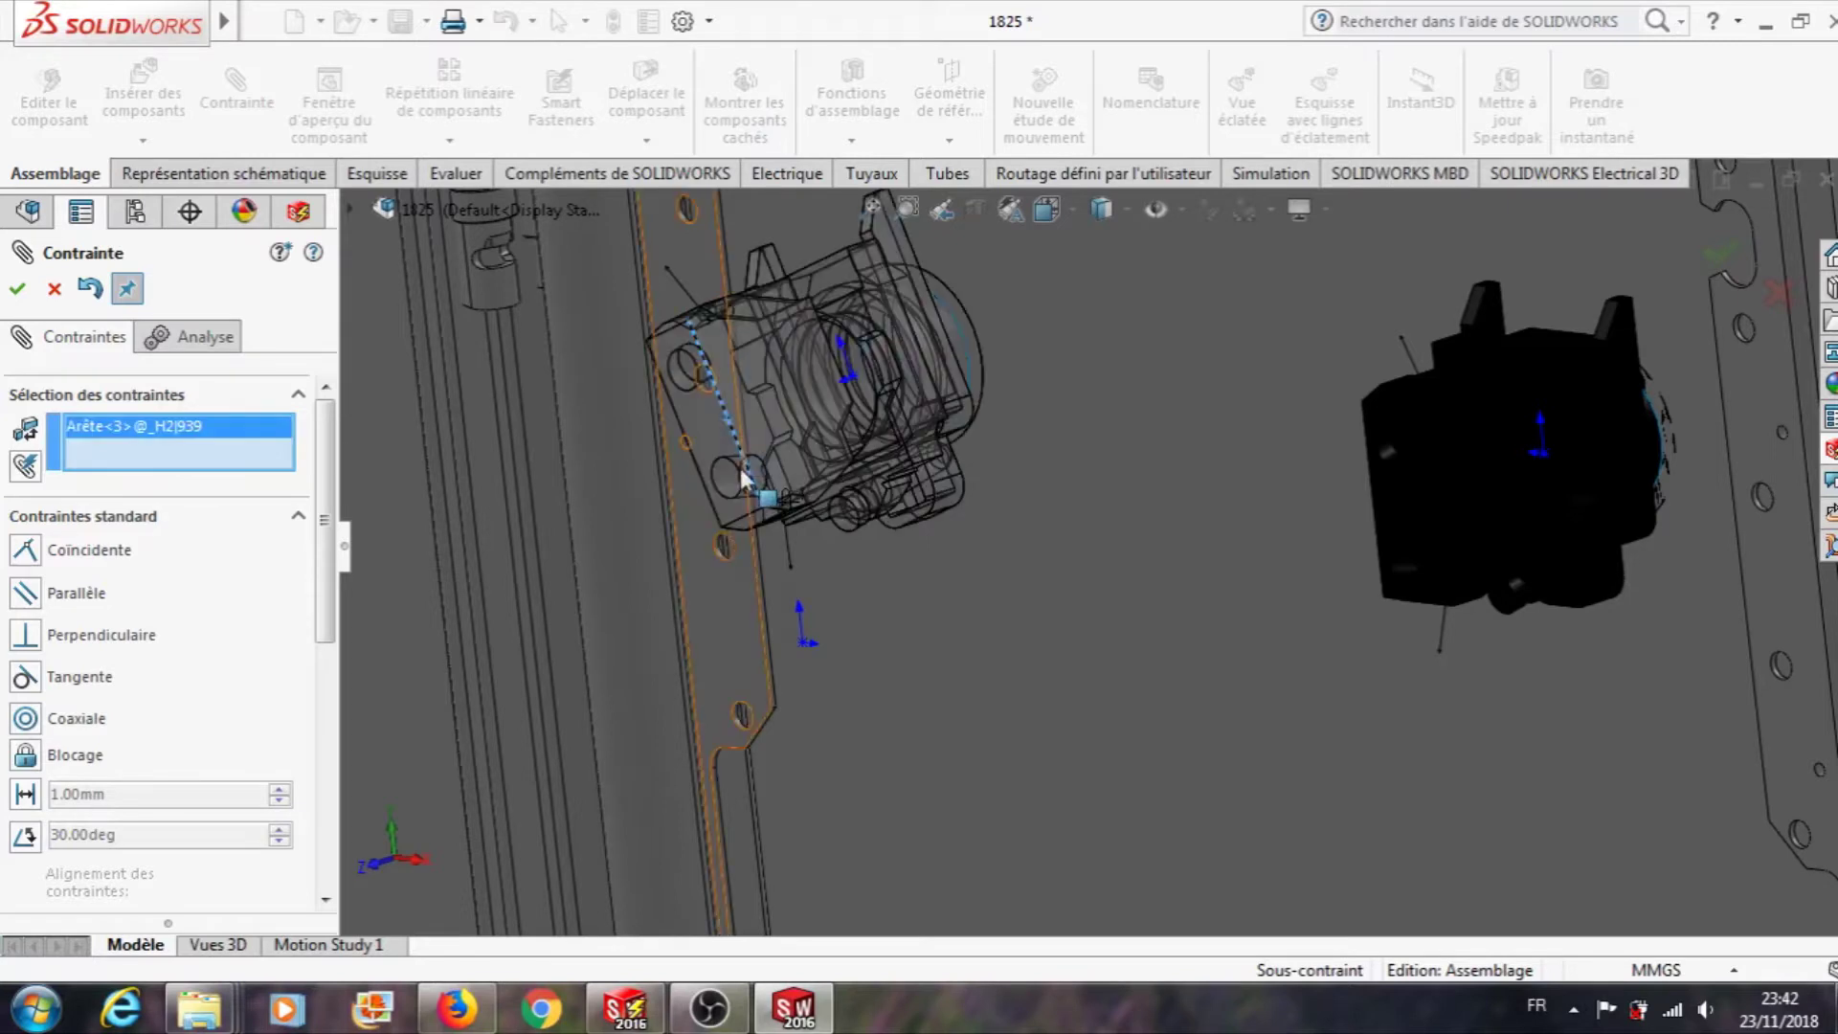
pyautogui.click(755, 565)
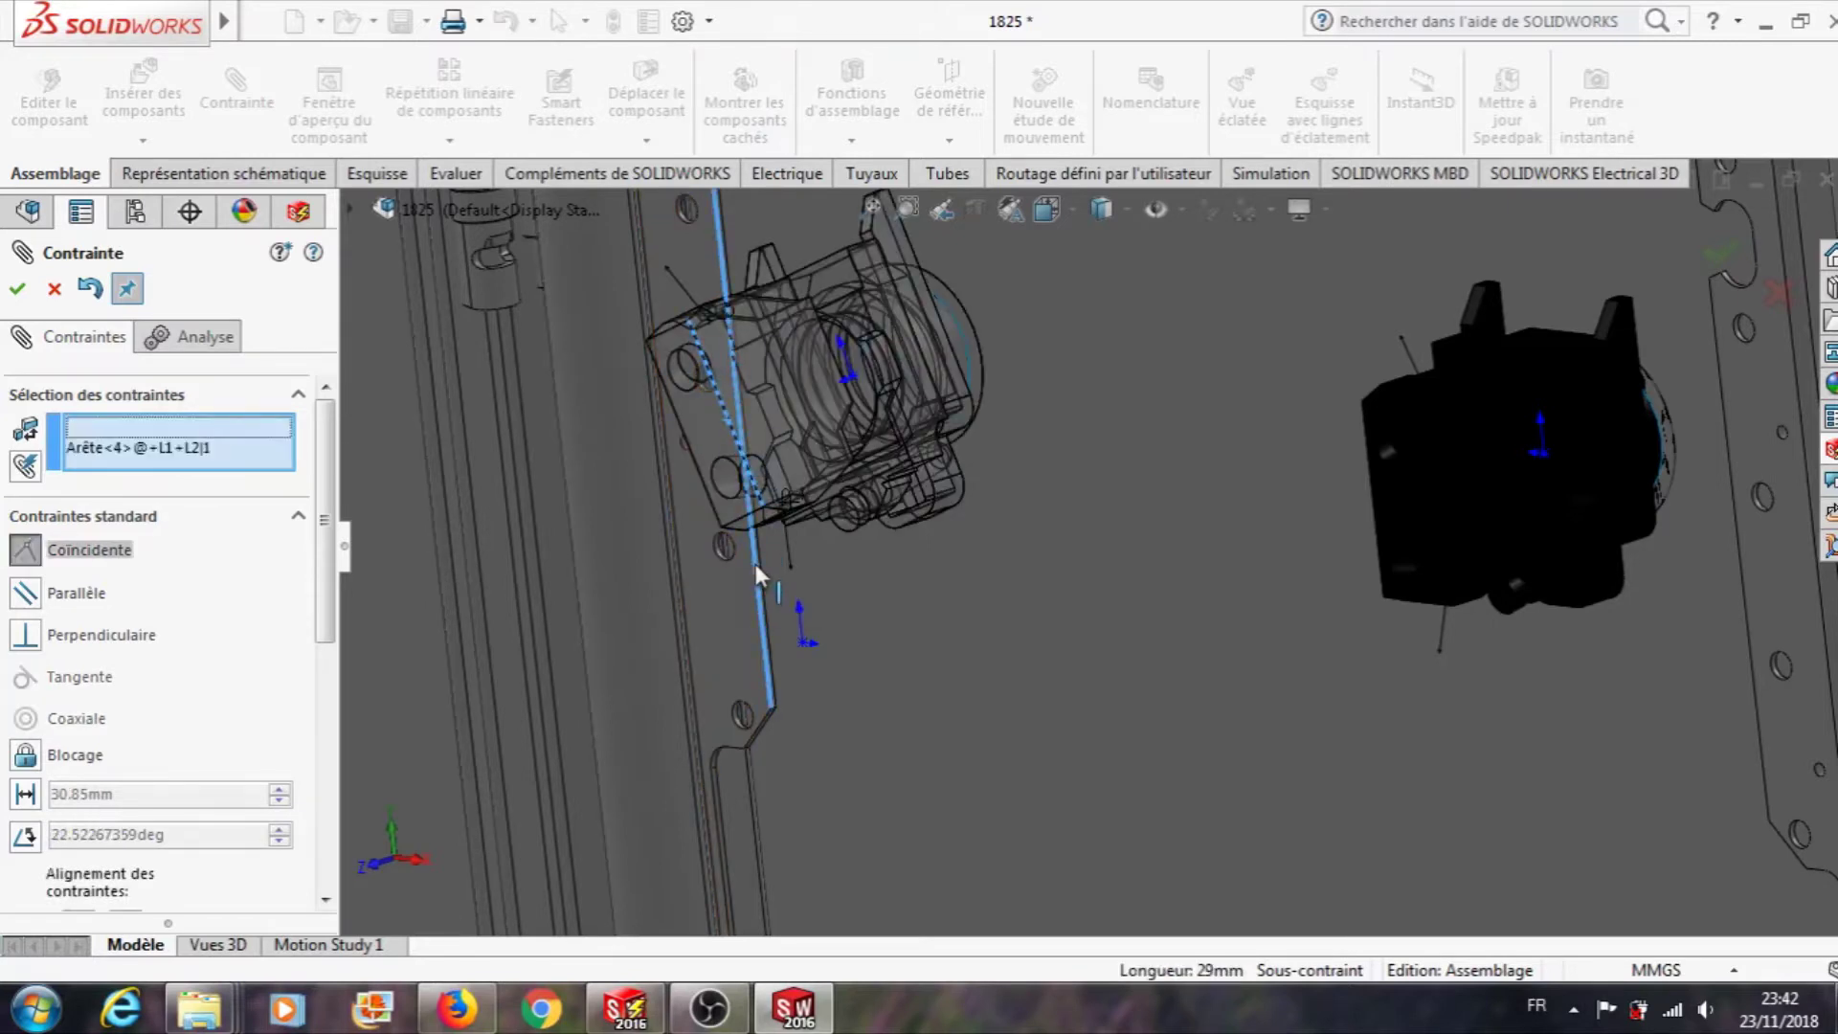
pyautogui.click(19, 288)
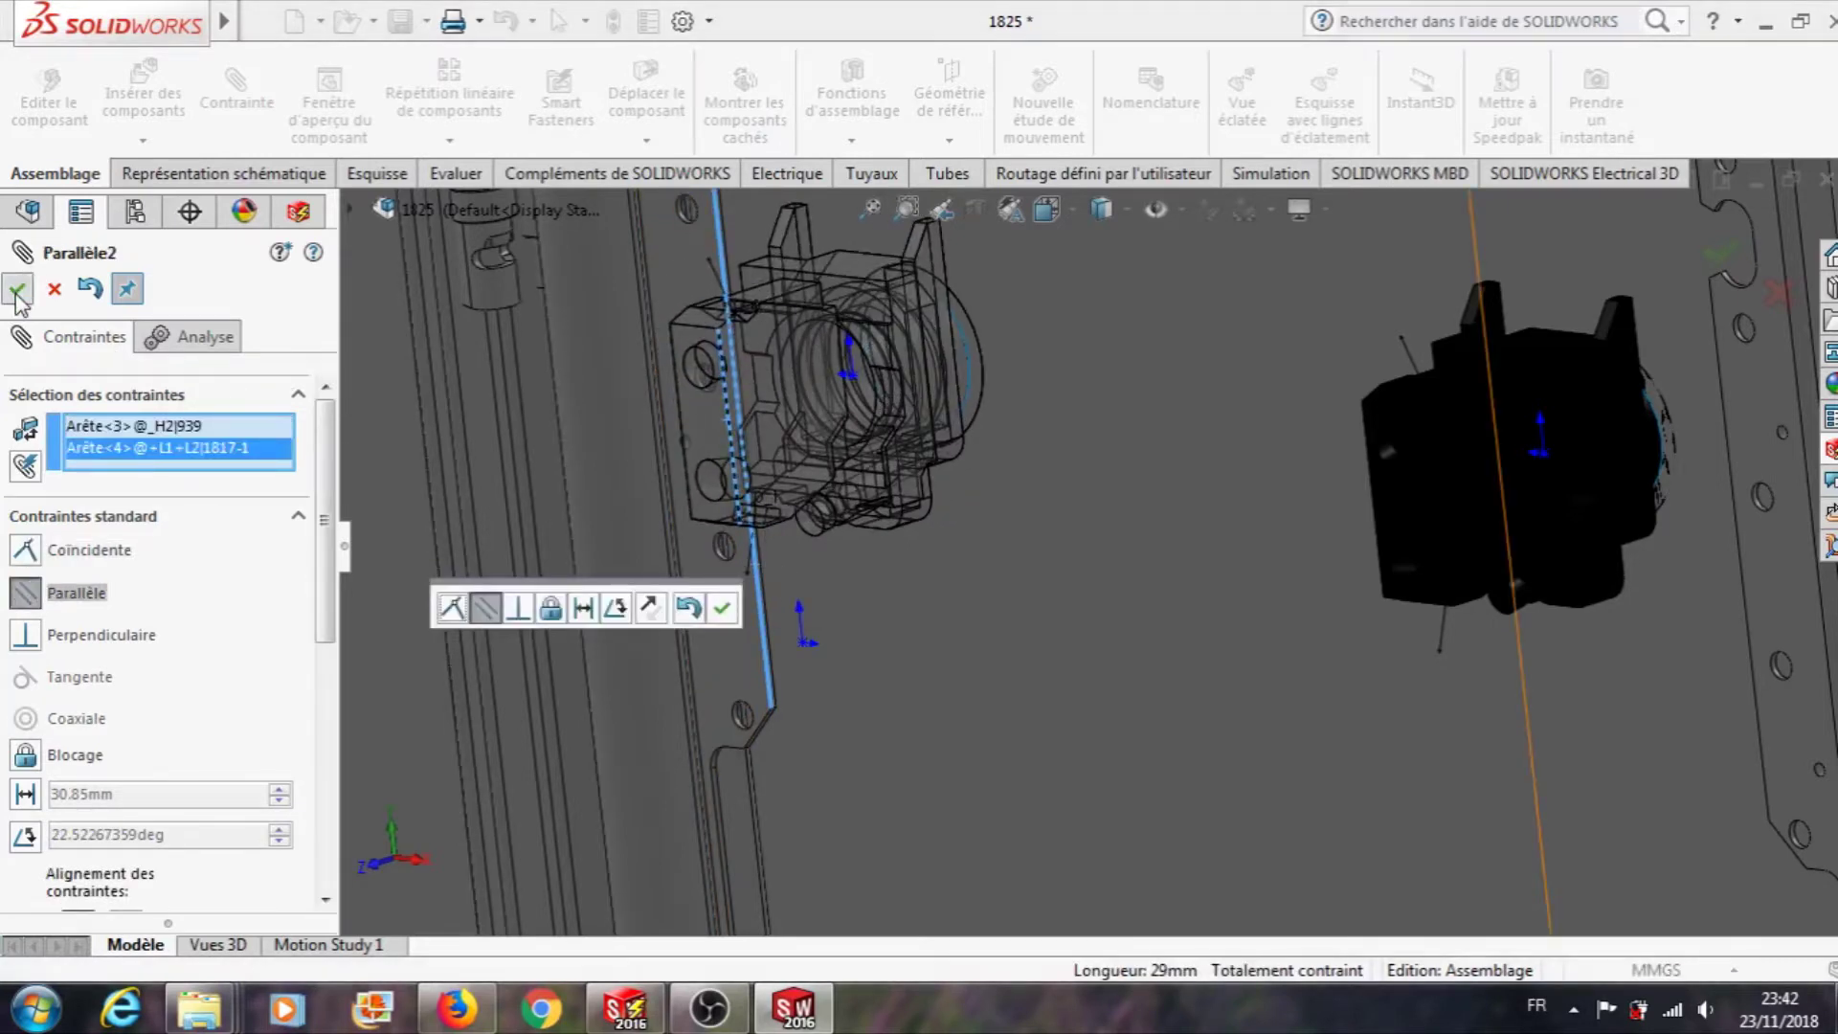
pyautogui.scroll(2, 1025, 630)
pyautogui.scroll(6, 1028, 641)
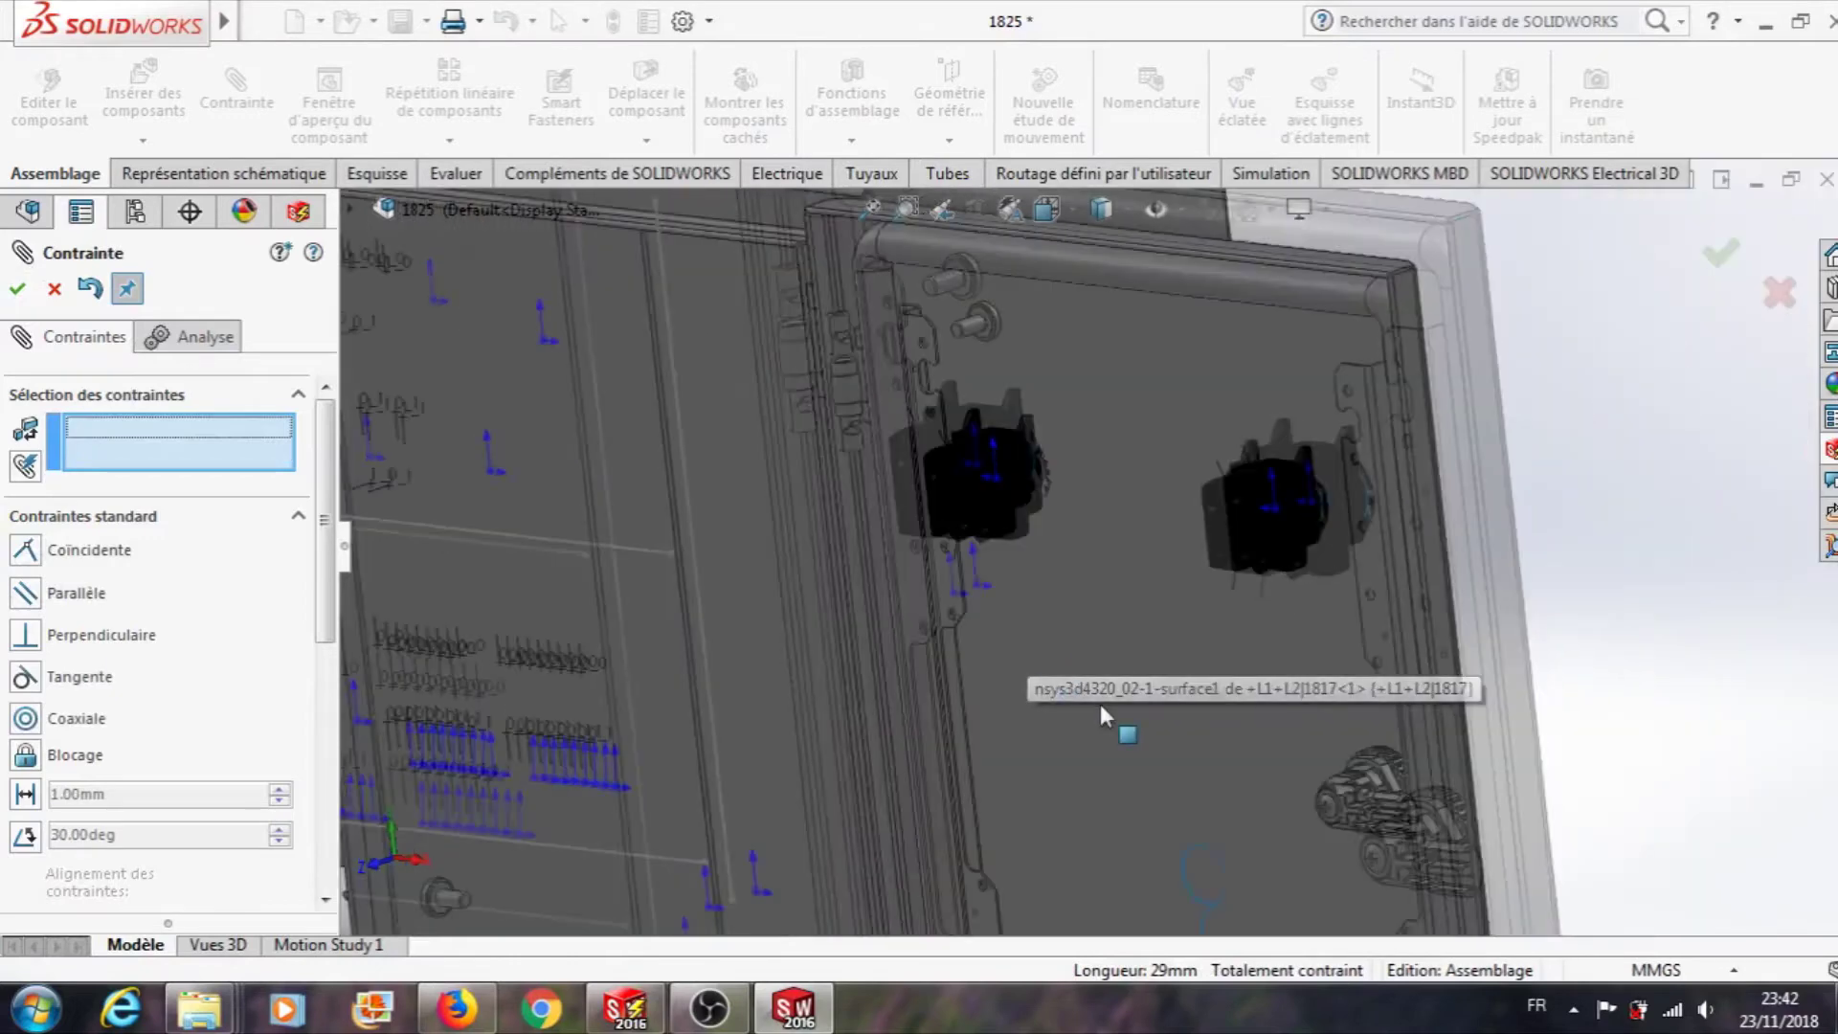
pyautogui.moveTo(1157, 696); pyautogui.dragTo(1177, 722, button='middle')
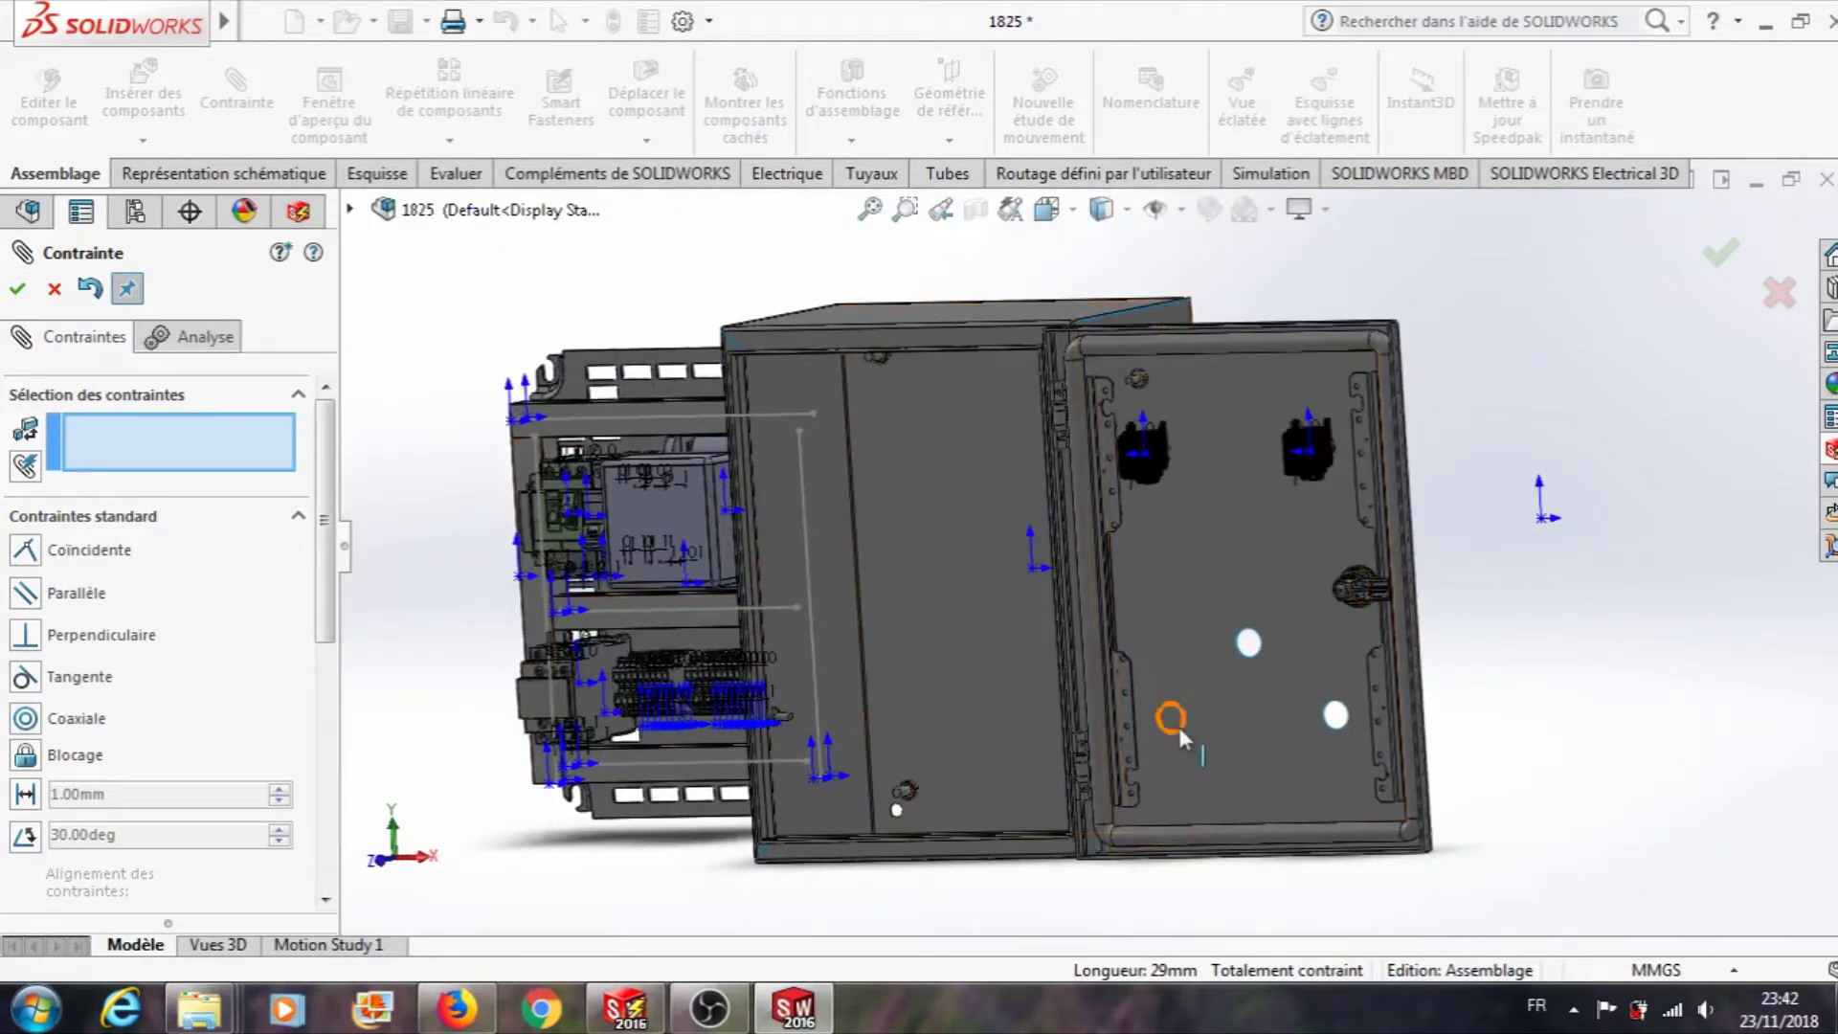
pyautogui.click(57, 288)
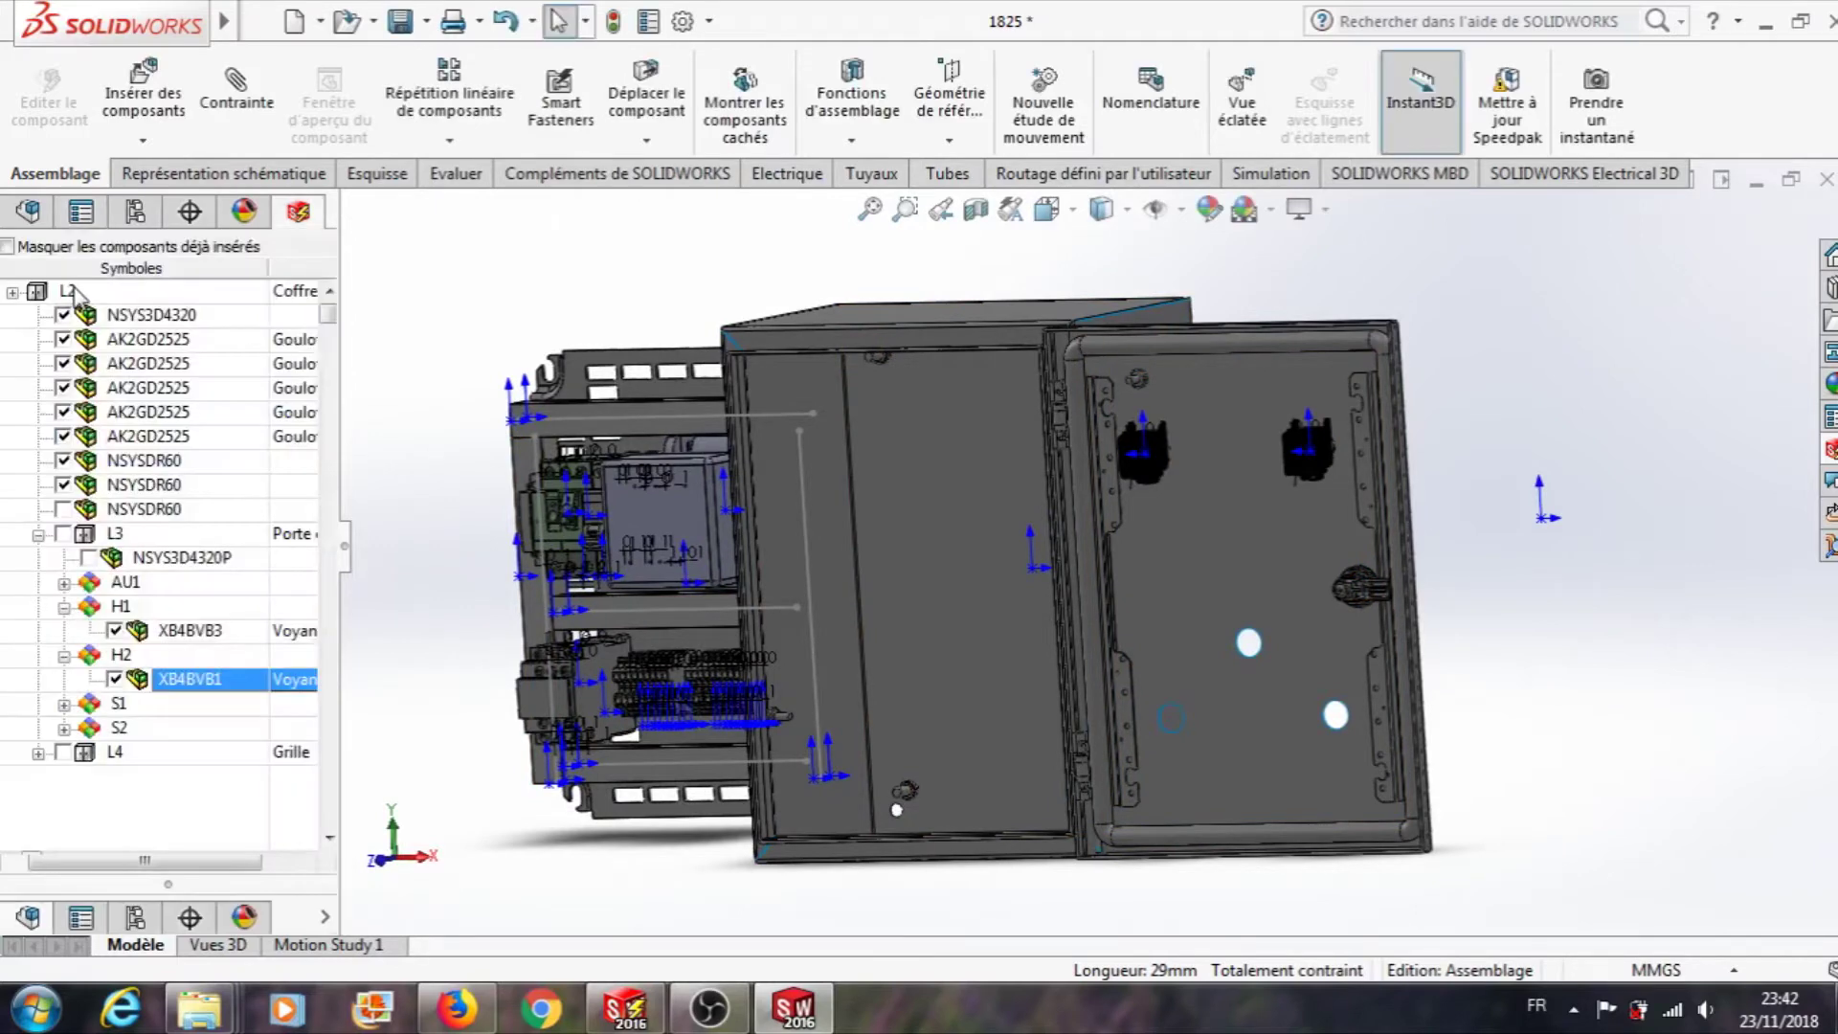
# - Expand component S1 and insert its XB4BA42 push button on the door's inner face, below the three free holes, with a coincident mate
pyautogui.click(1252, 730)
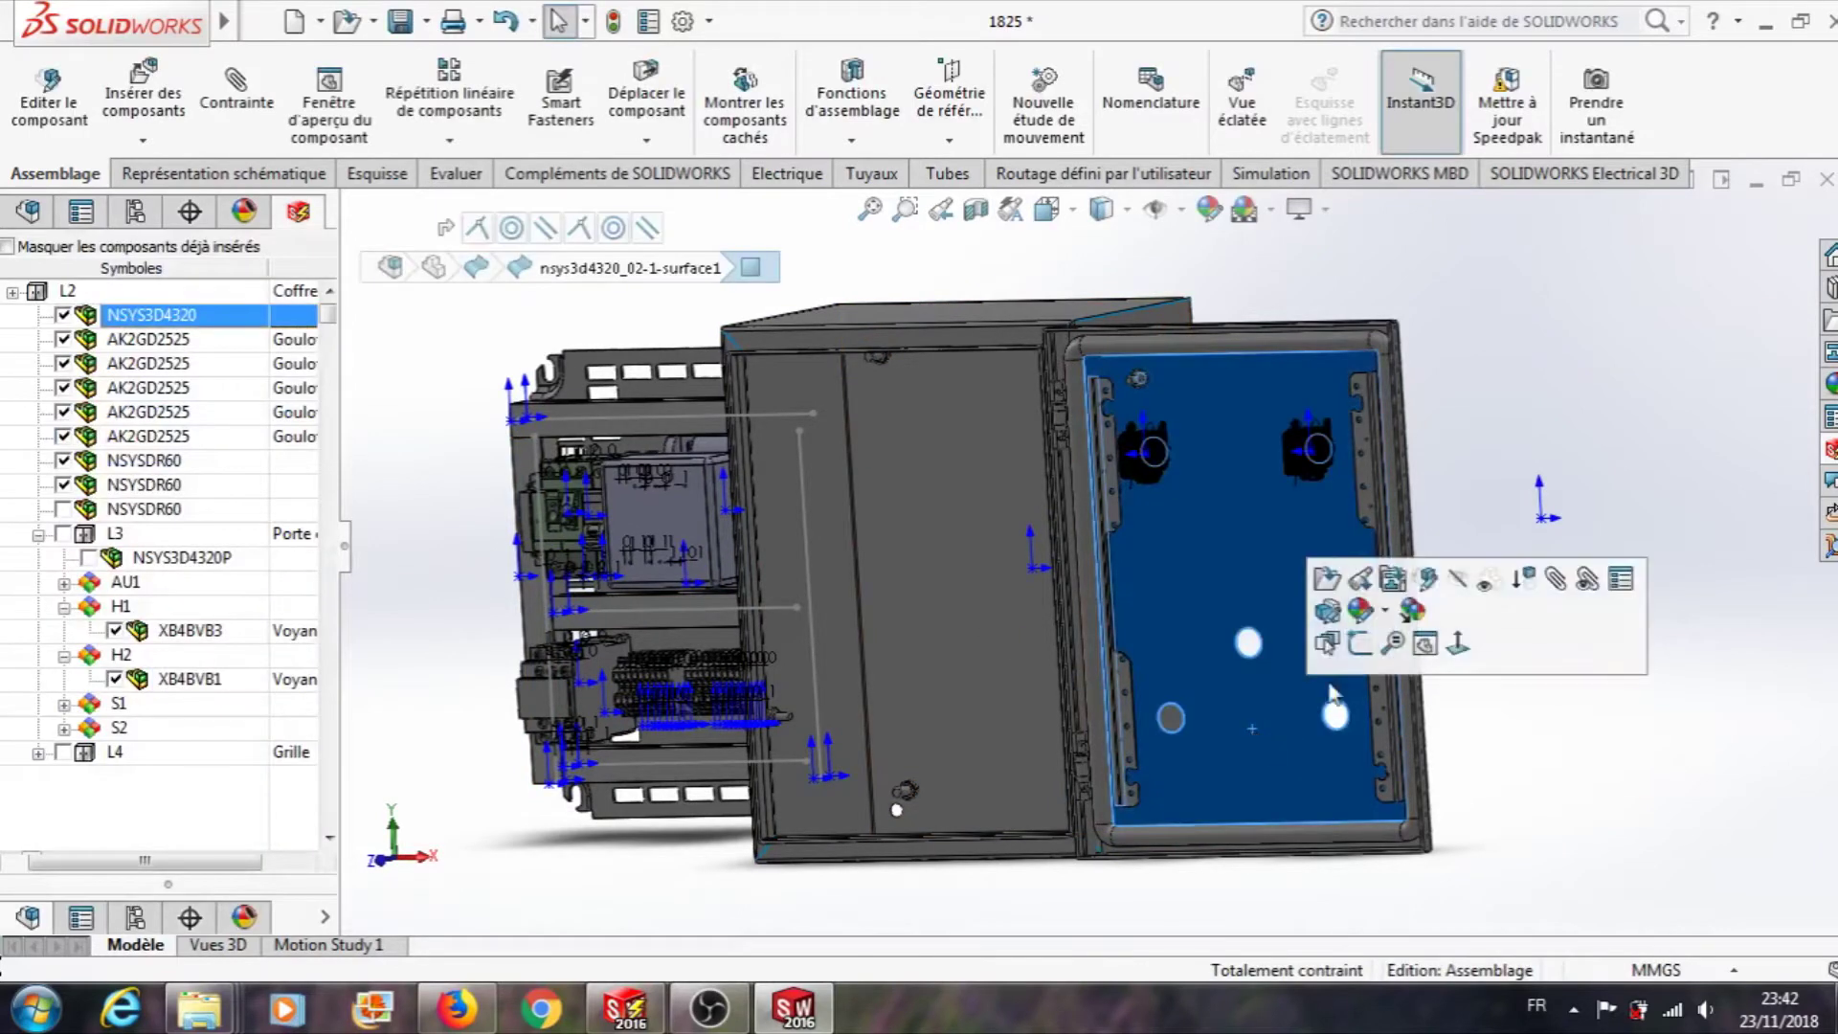
pyautogui.click(1457, 643)
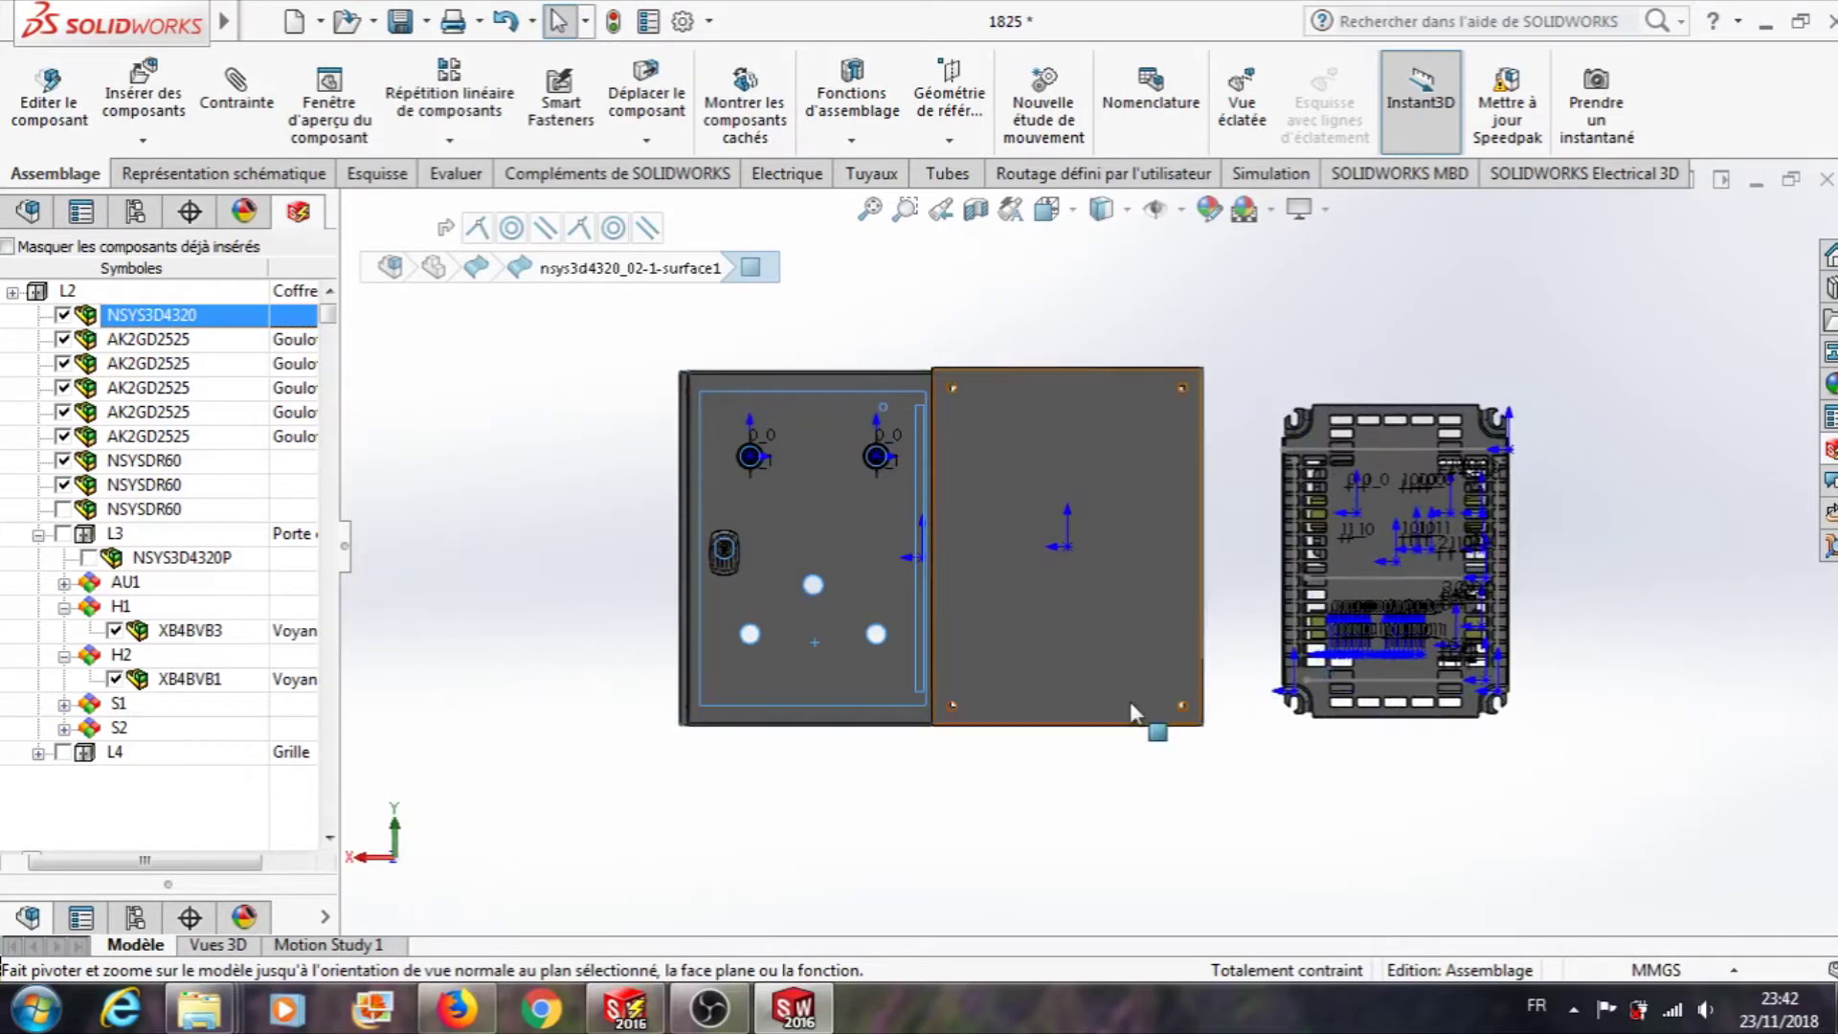
pyautogui.press('Left')
pyautogui.press('Left')
pyautogui.press('Left')
pyautogui.press('Left')
pyautogui.press('Left')
pyautogui.press('Left')
pyautogui.press('Left')
pyautogui.press('Left')
pyautogui.press('Left')
pyautogui.press('Left')
pyautogui.press('Left')
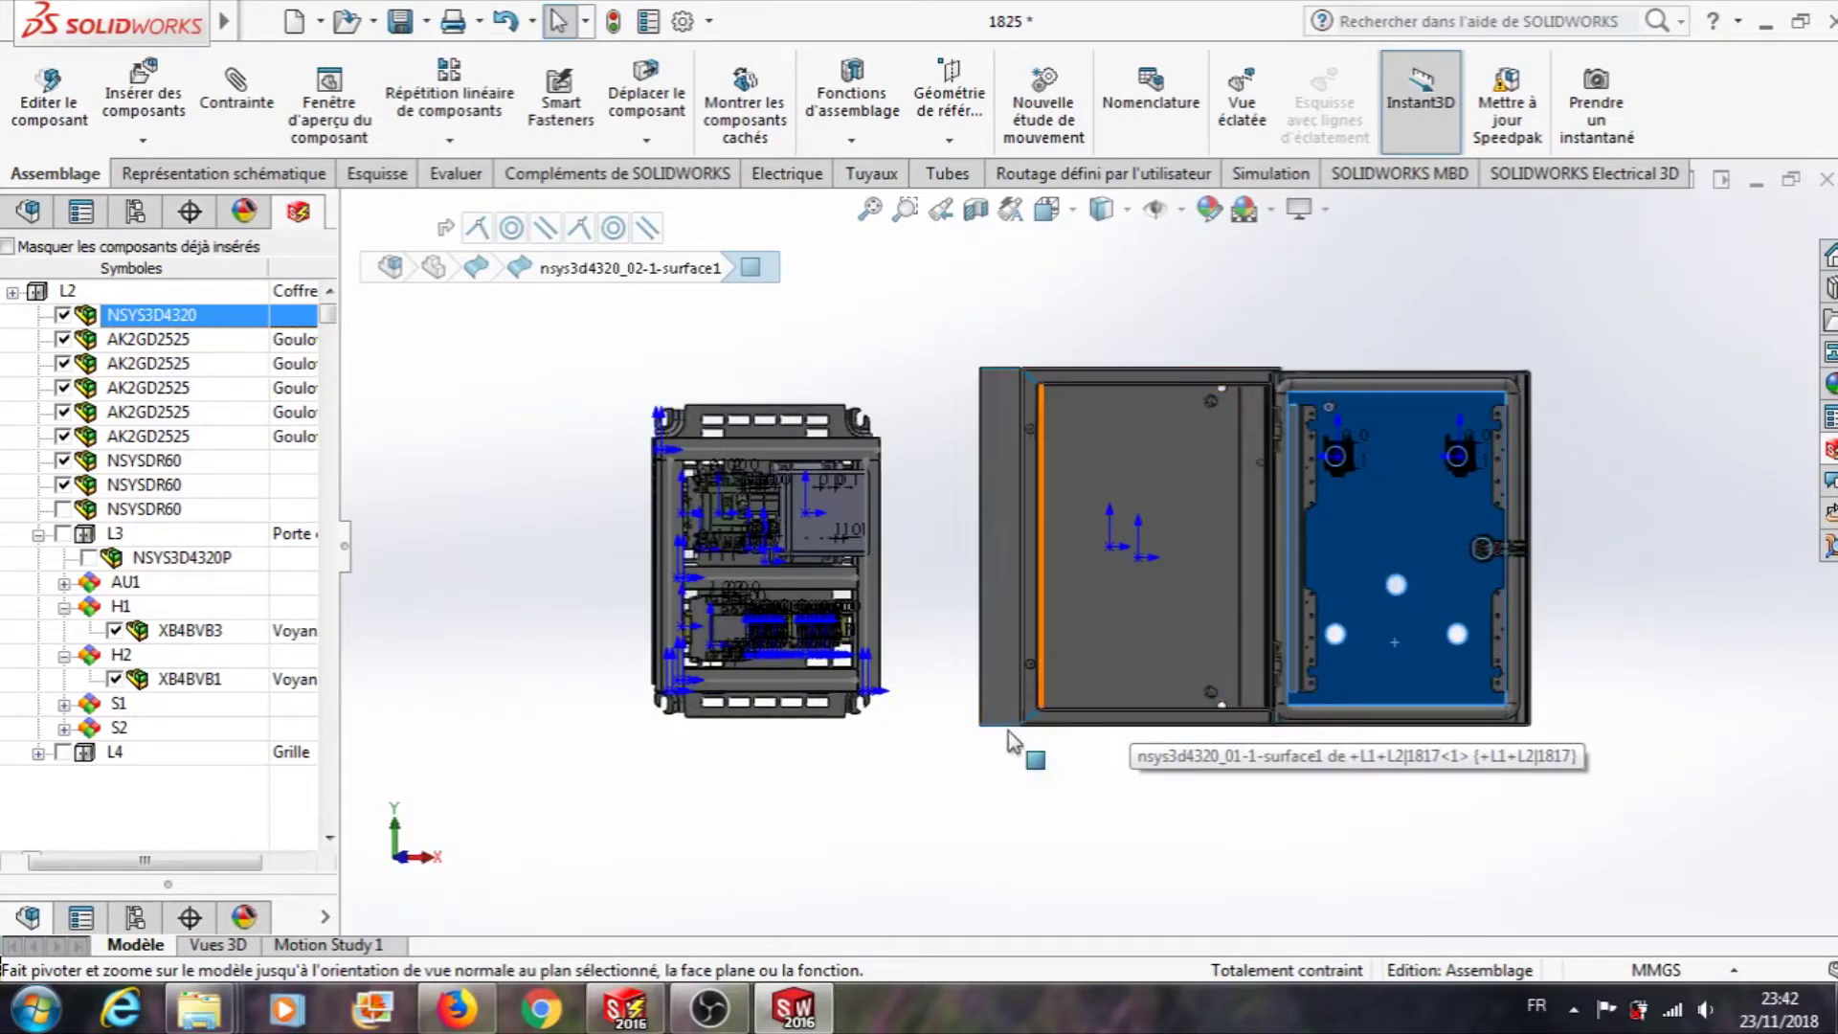
pyautogui.press('Left')
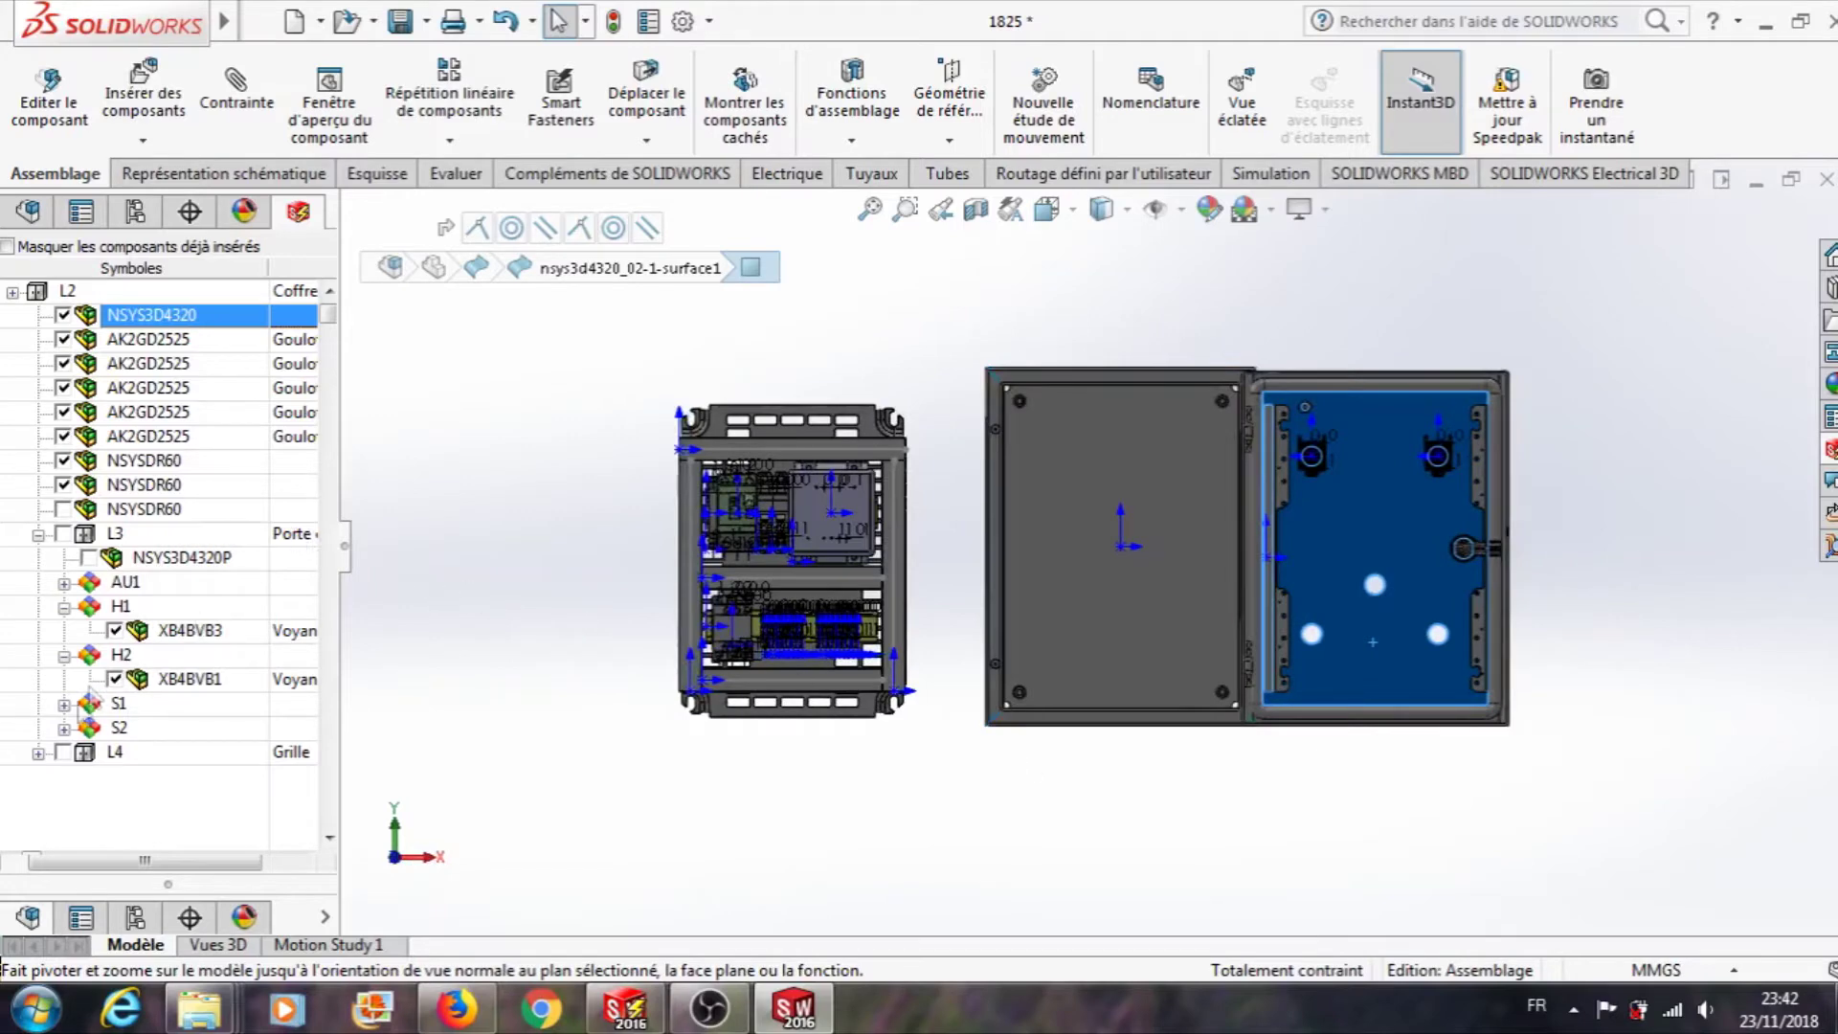
pyautogui.click(64, 704)
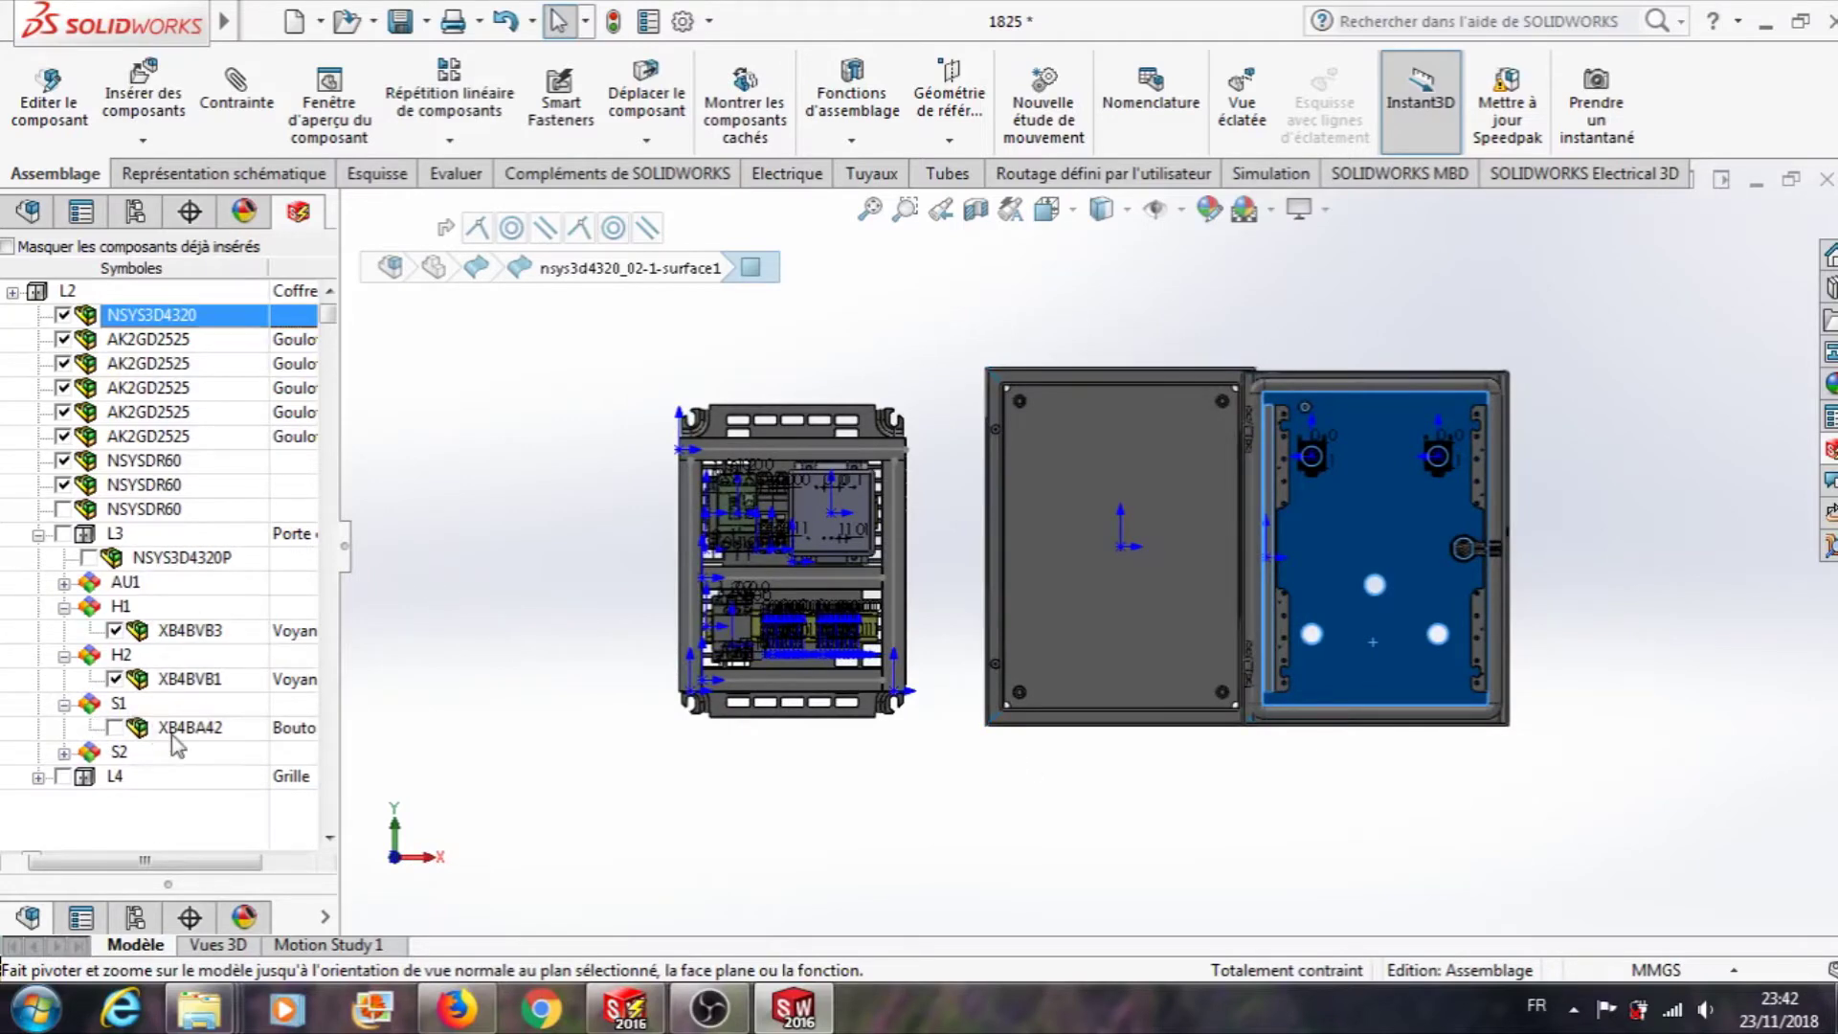
pyautogui.rightClick(175, 733)
pyautogui.click(225, 750)
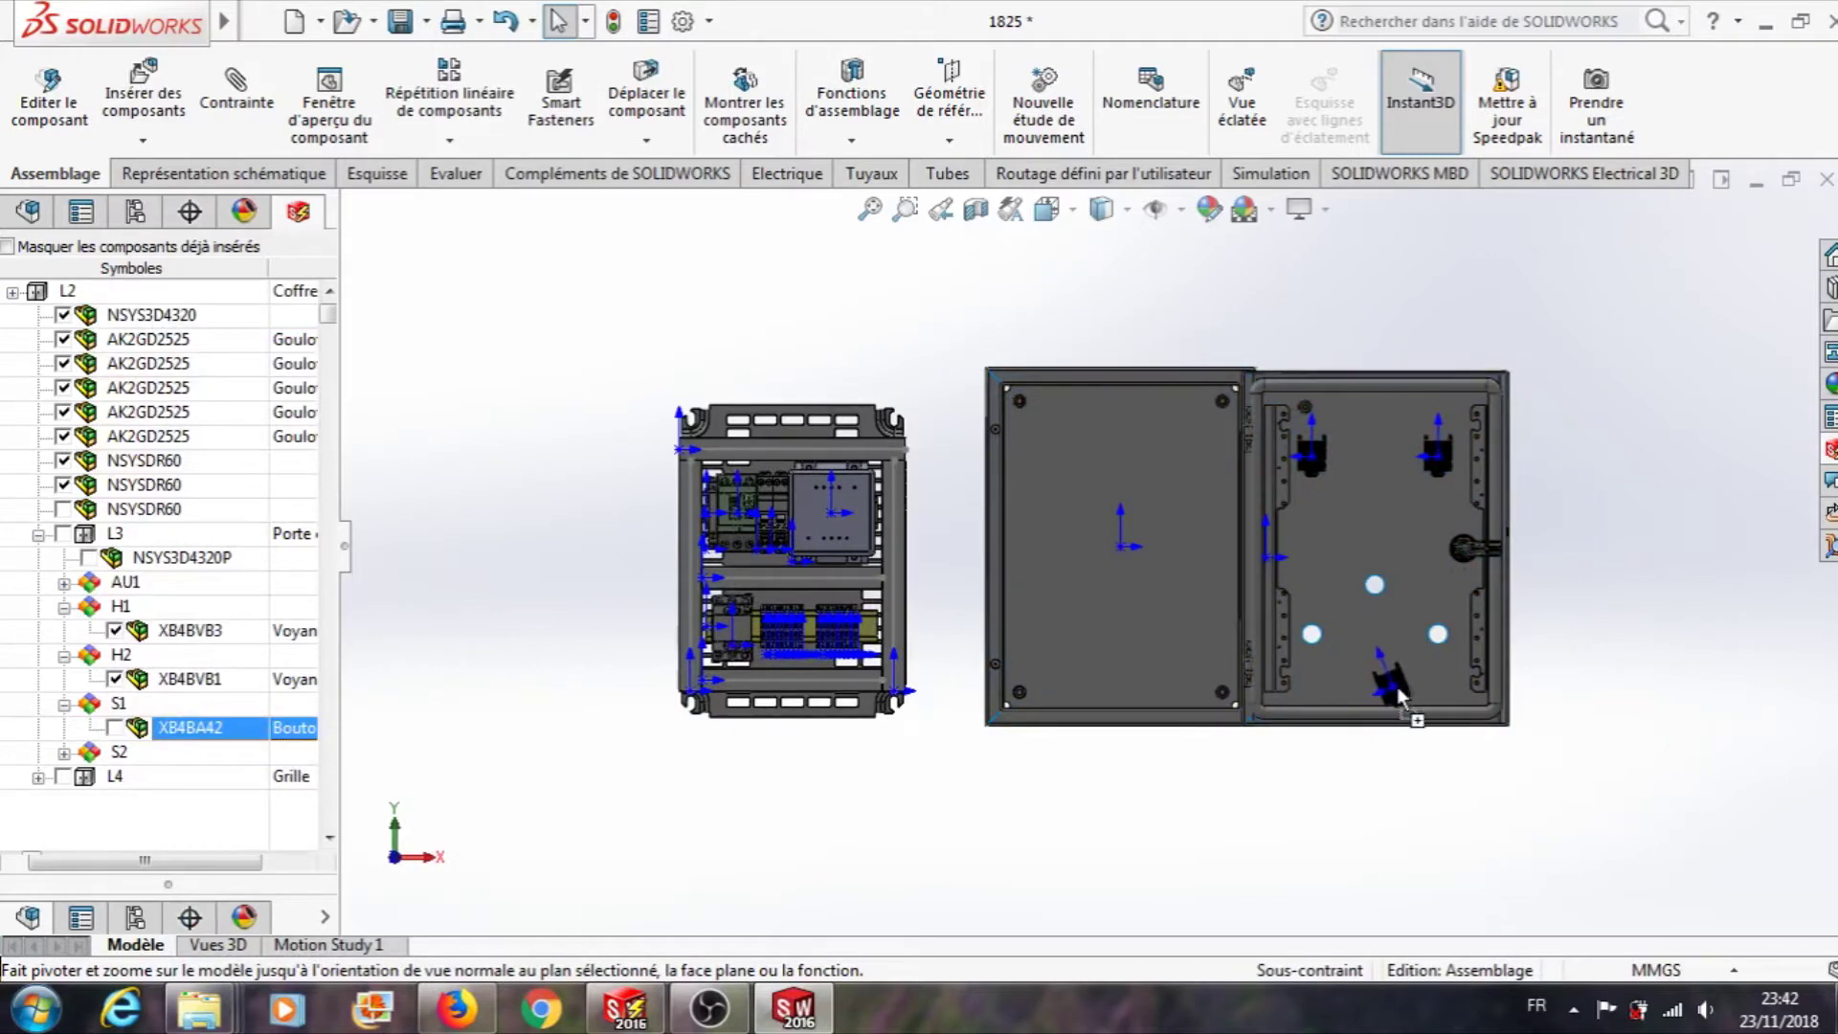
pyautogui.click(1407, 675)
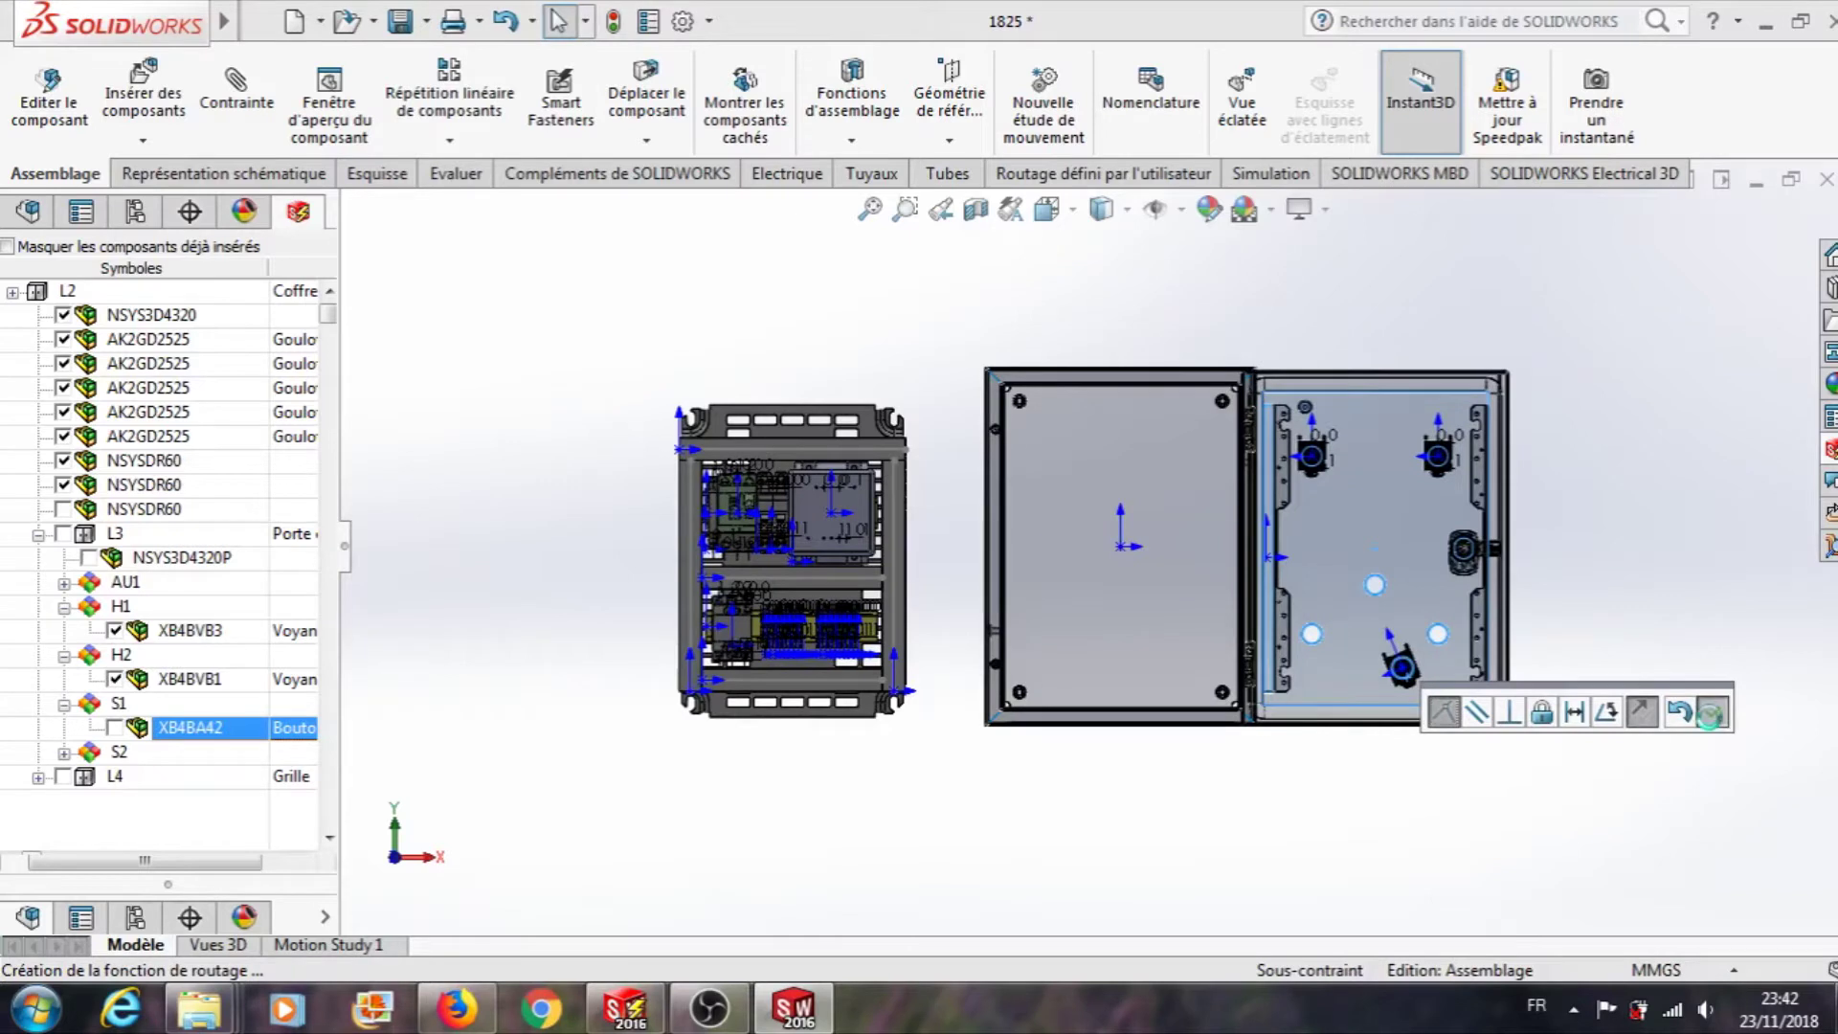
pyautogui.click(1713, 713)
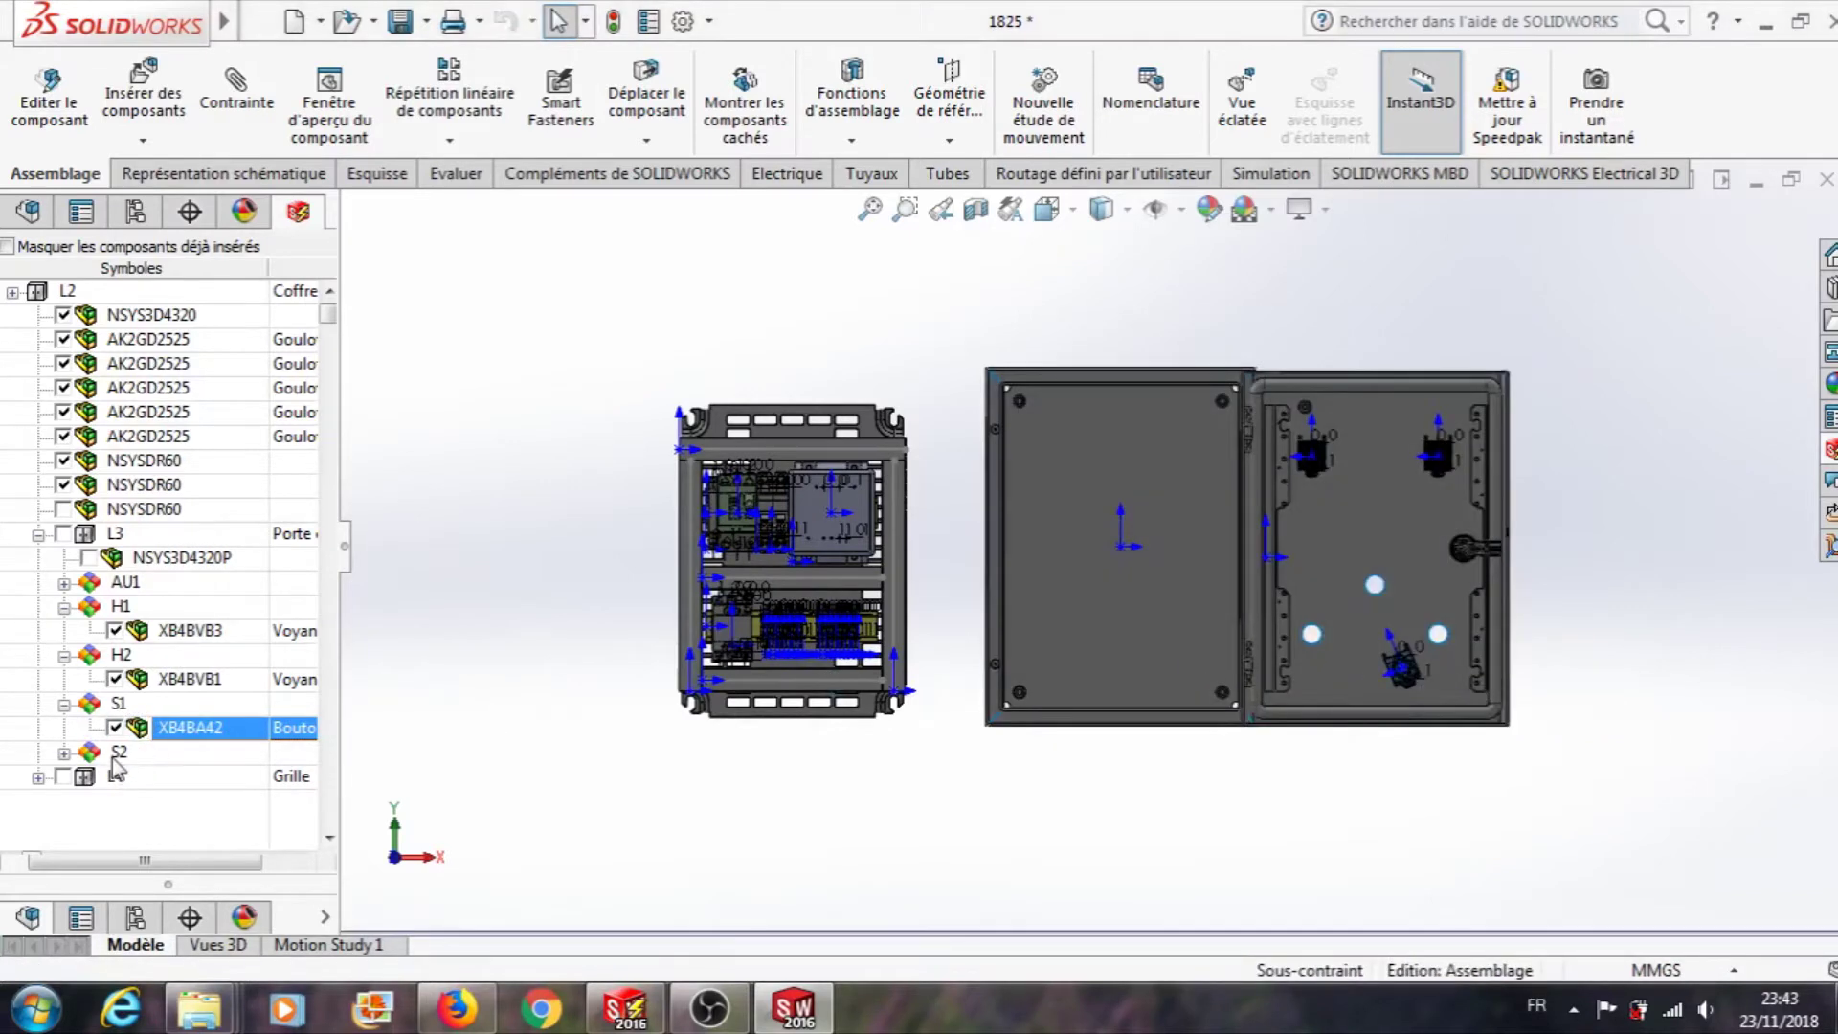
# - Expand component S2 and insert its XB4BA31 push button on the door's inner face, below the lower hinge-side hole
pyautogui.click(65, 754)
pyautogui.rightClick(203, 787)
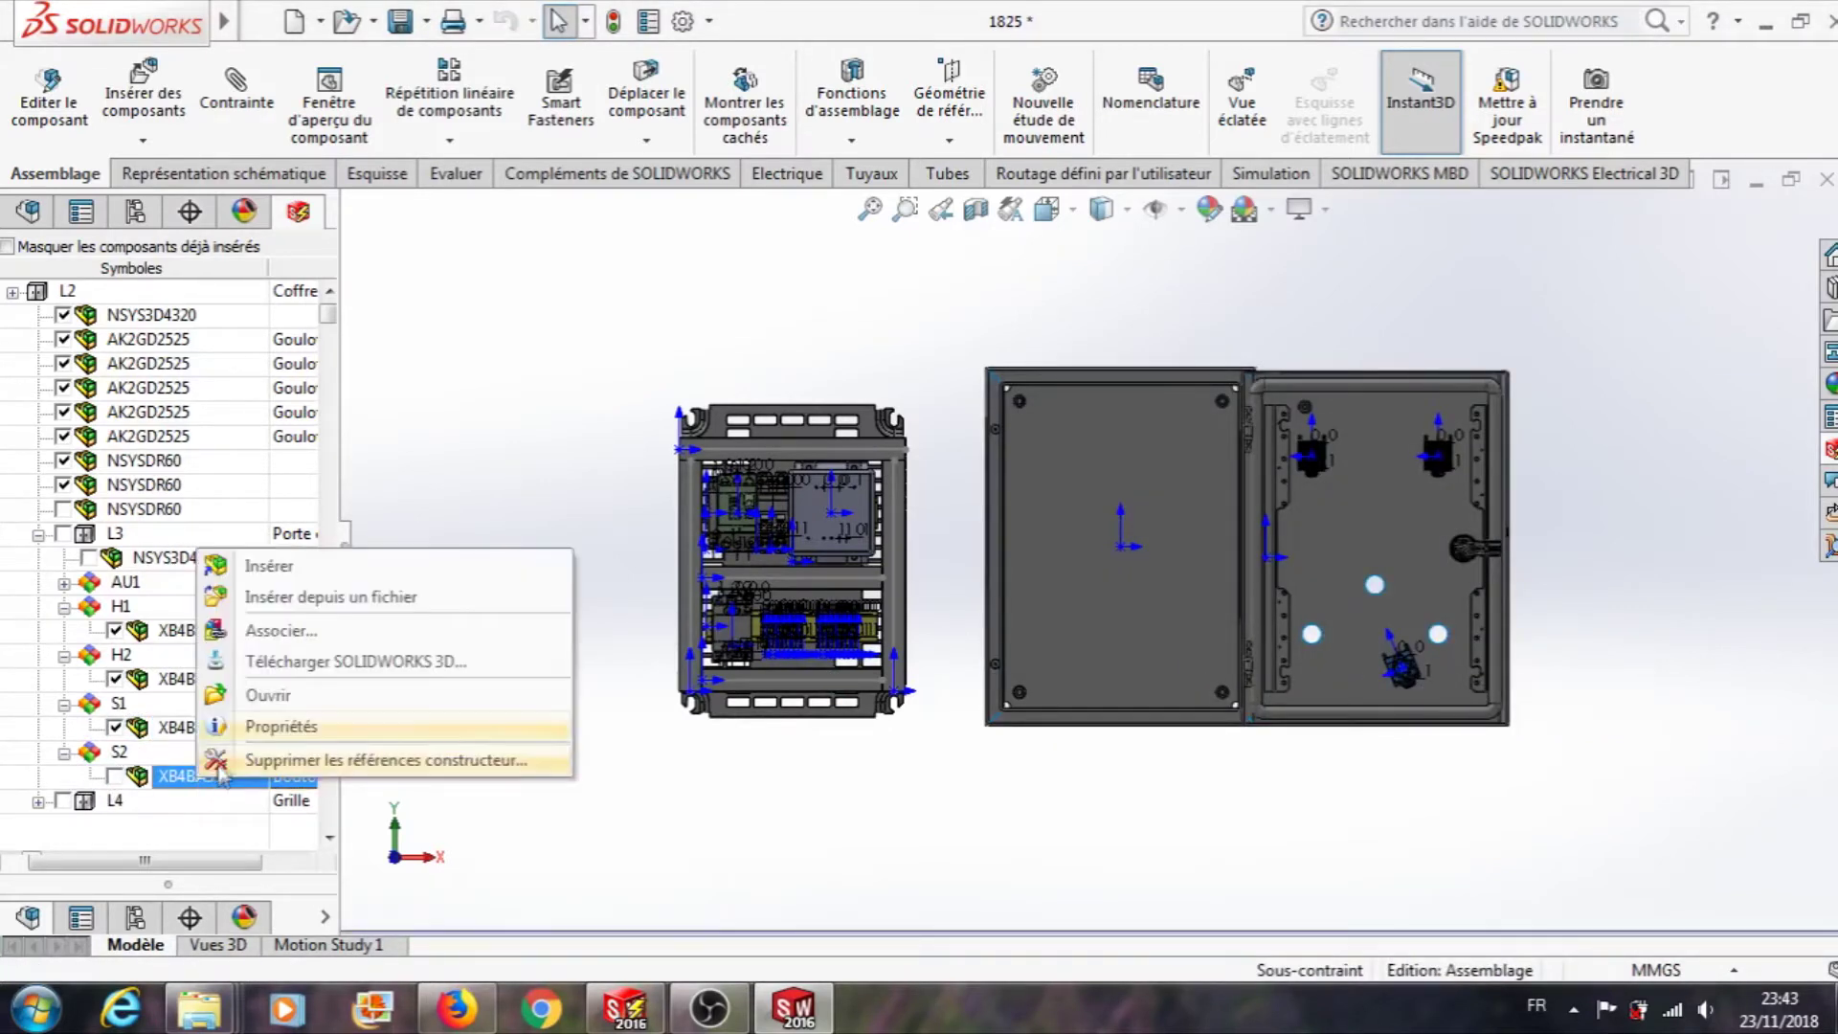
pyautogui.click(287, 563)
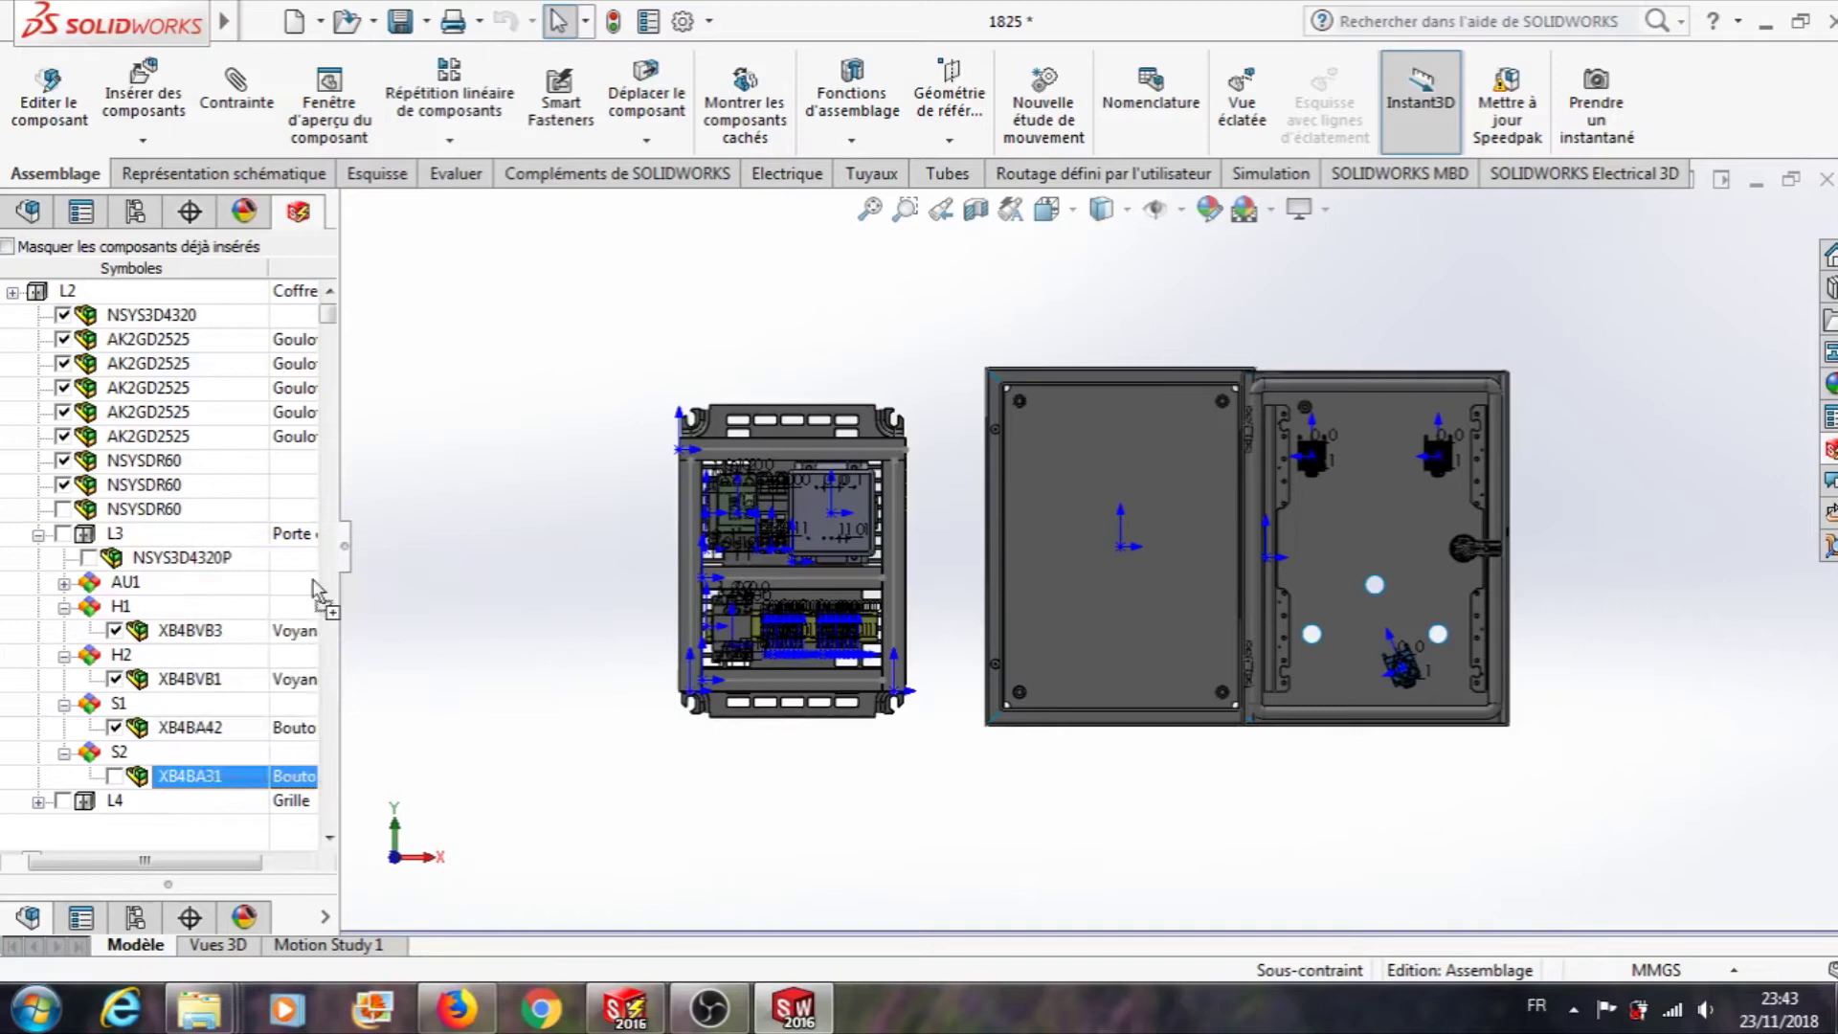
pyautogui.click(1326, 683)
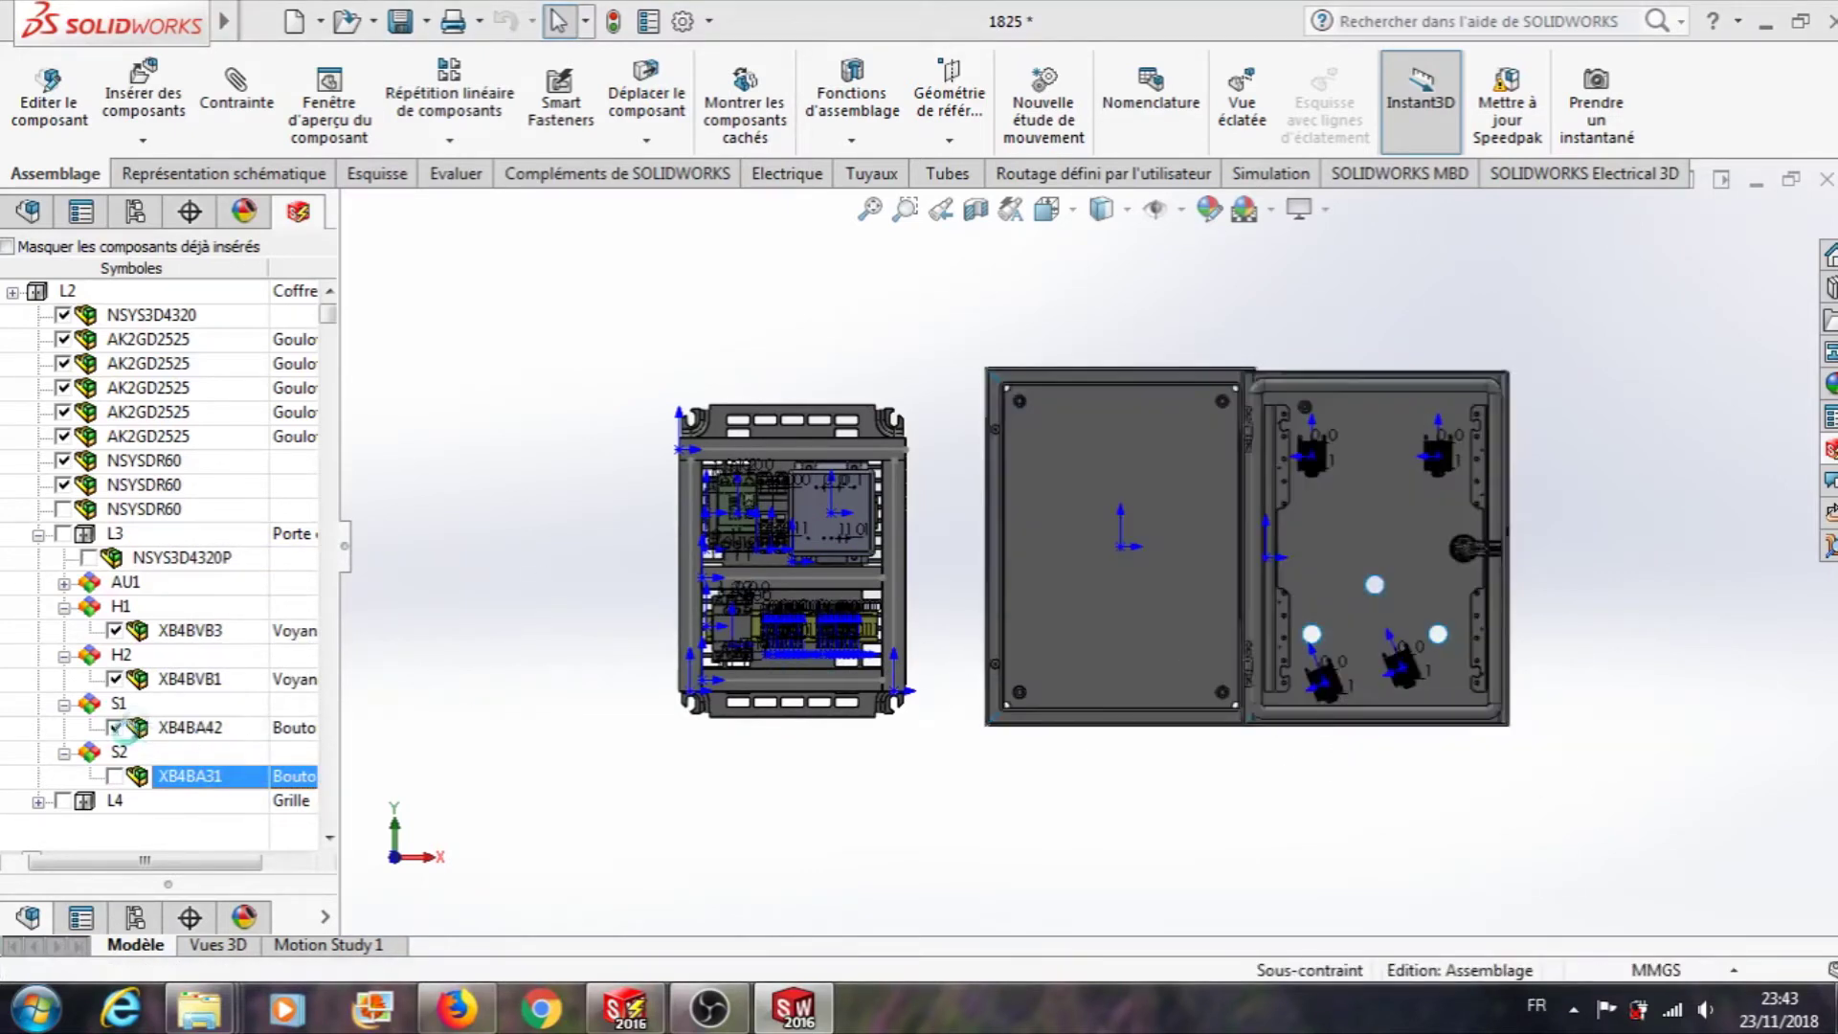
# - Expand component AU1 and insert its XB4BS9445 push button on the door's inner face, between the centre hole and the hinge side
pyautogui.click(64, 583)
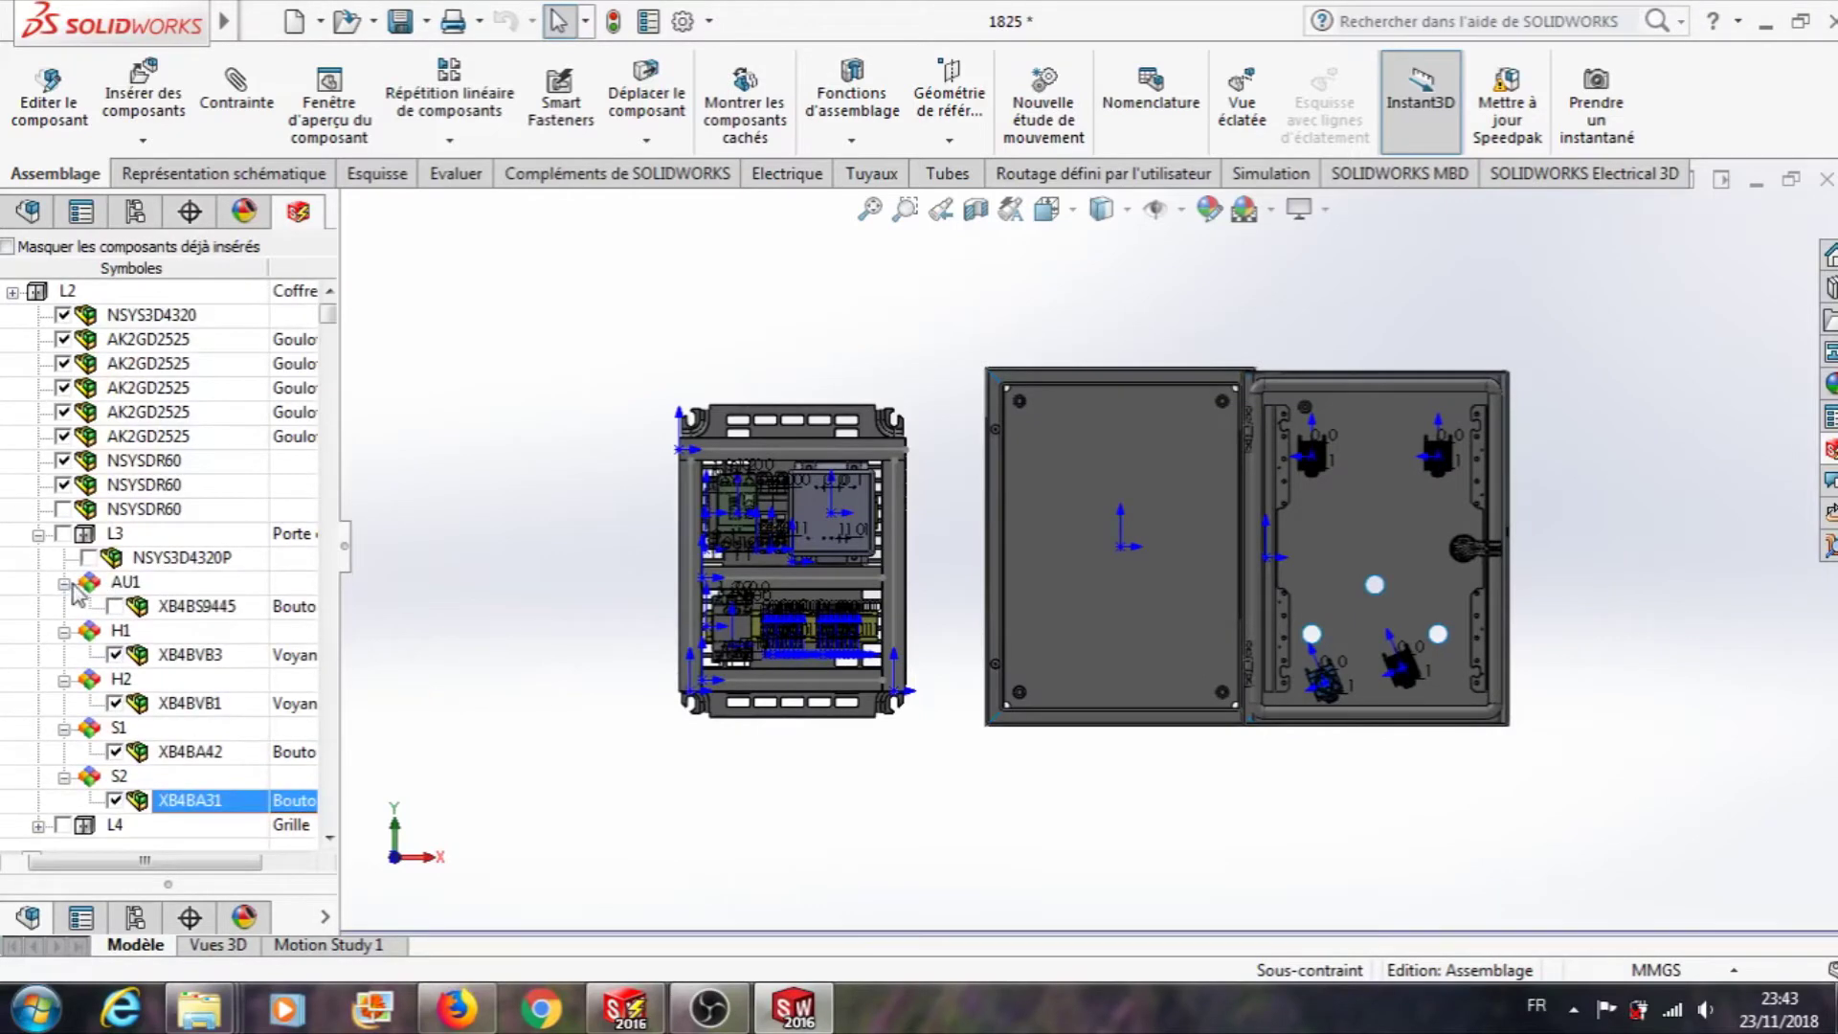
pyautogui.rightClick(196, 609)
pyautogui.click(216, 628)
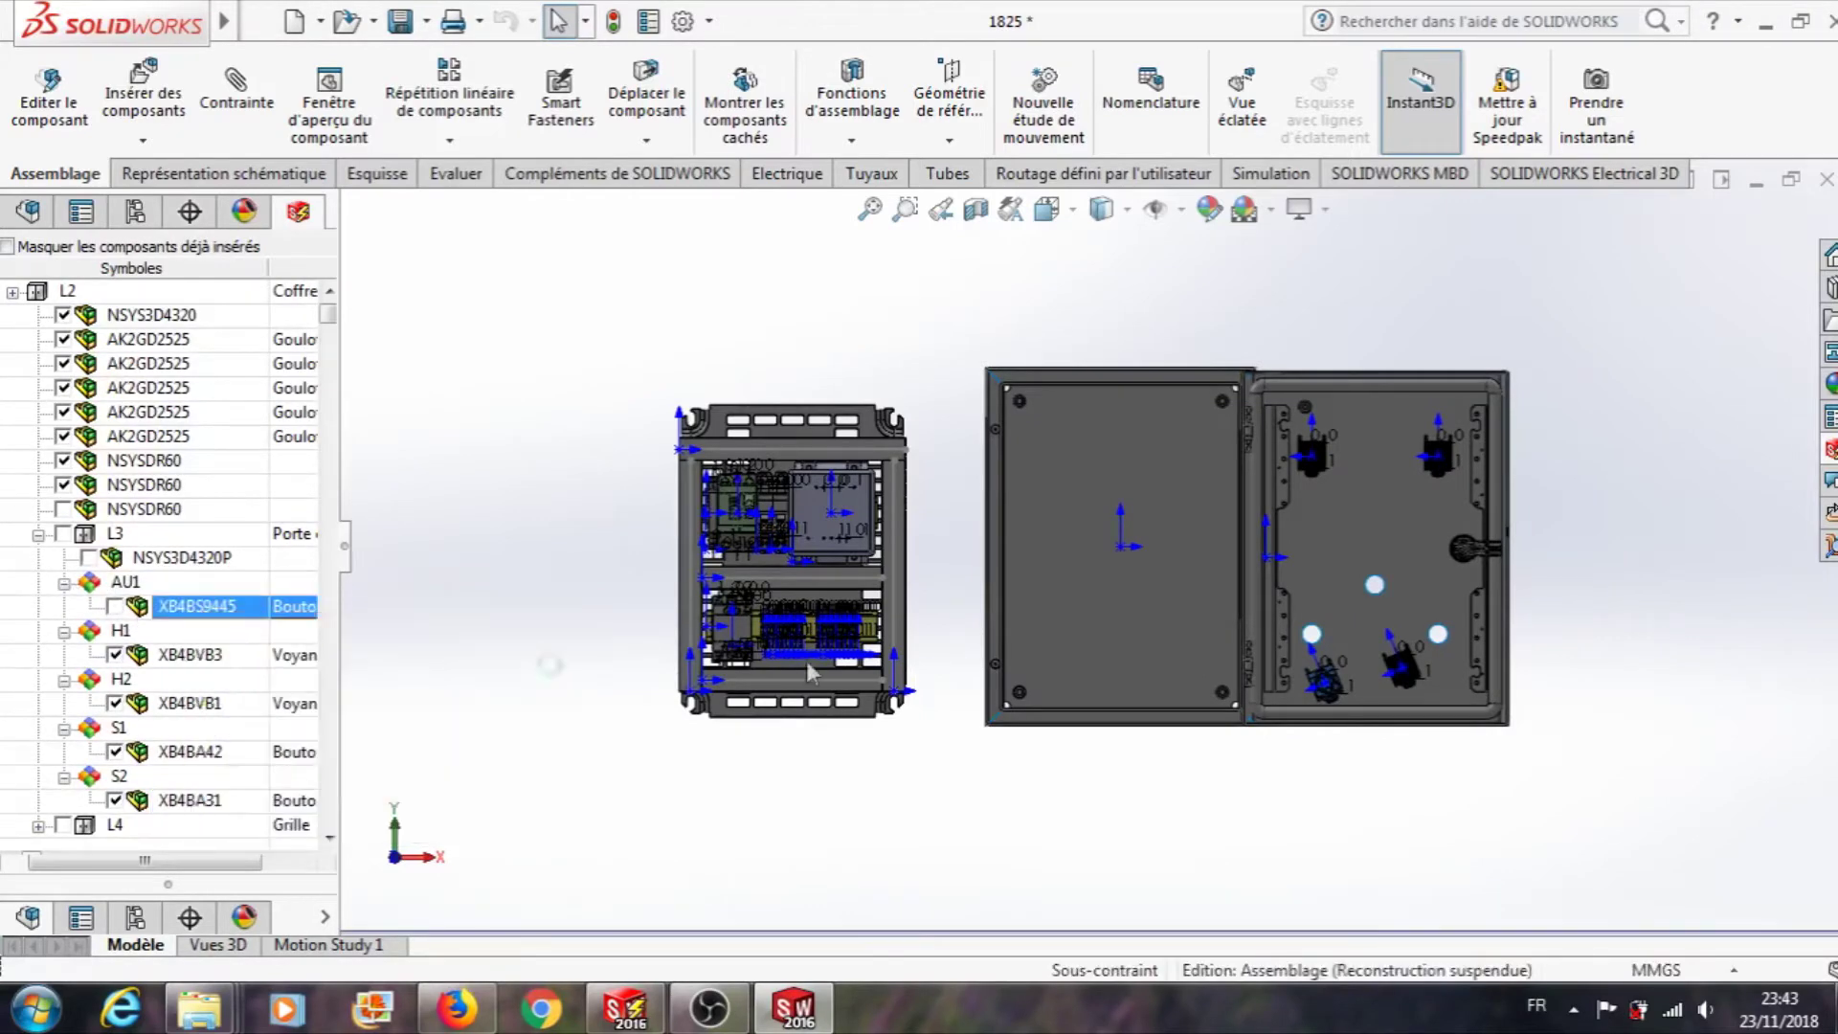
pyautogui.click(1328, 574)
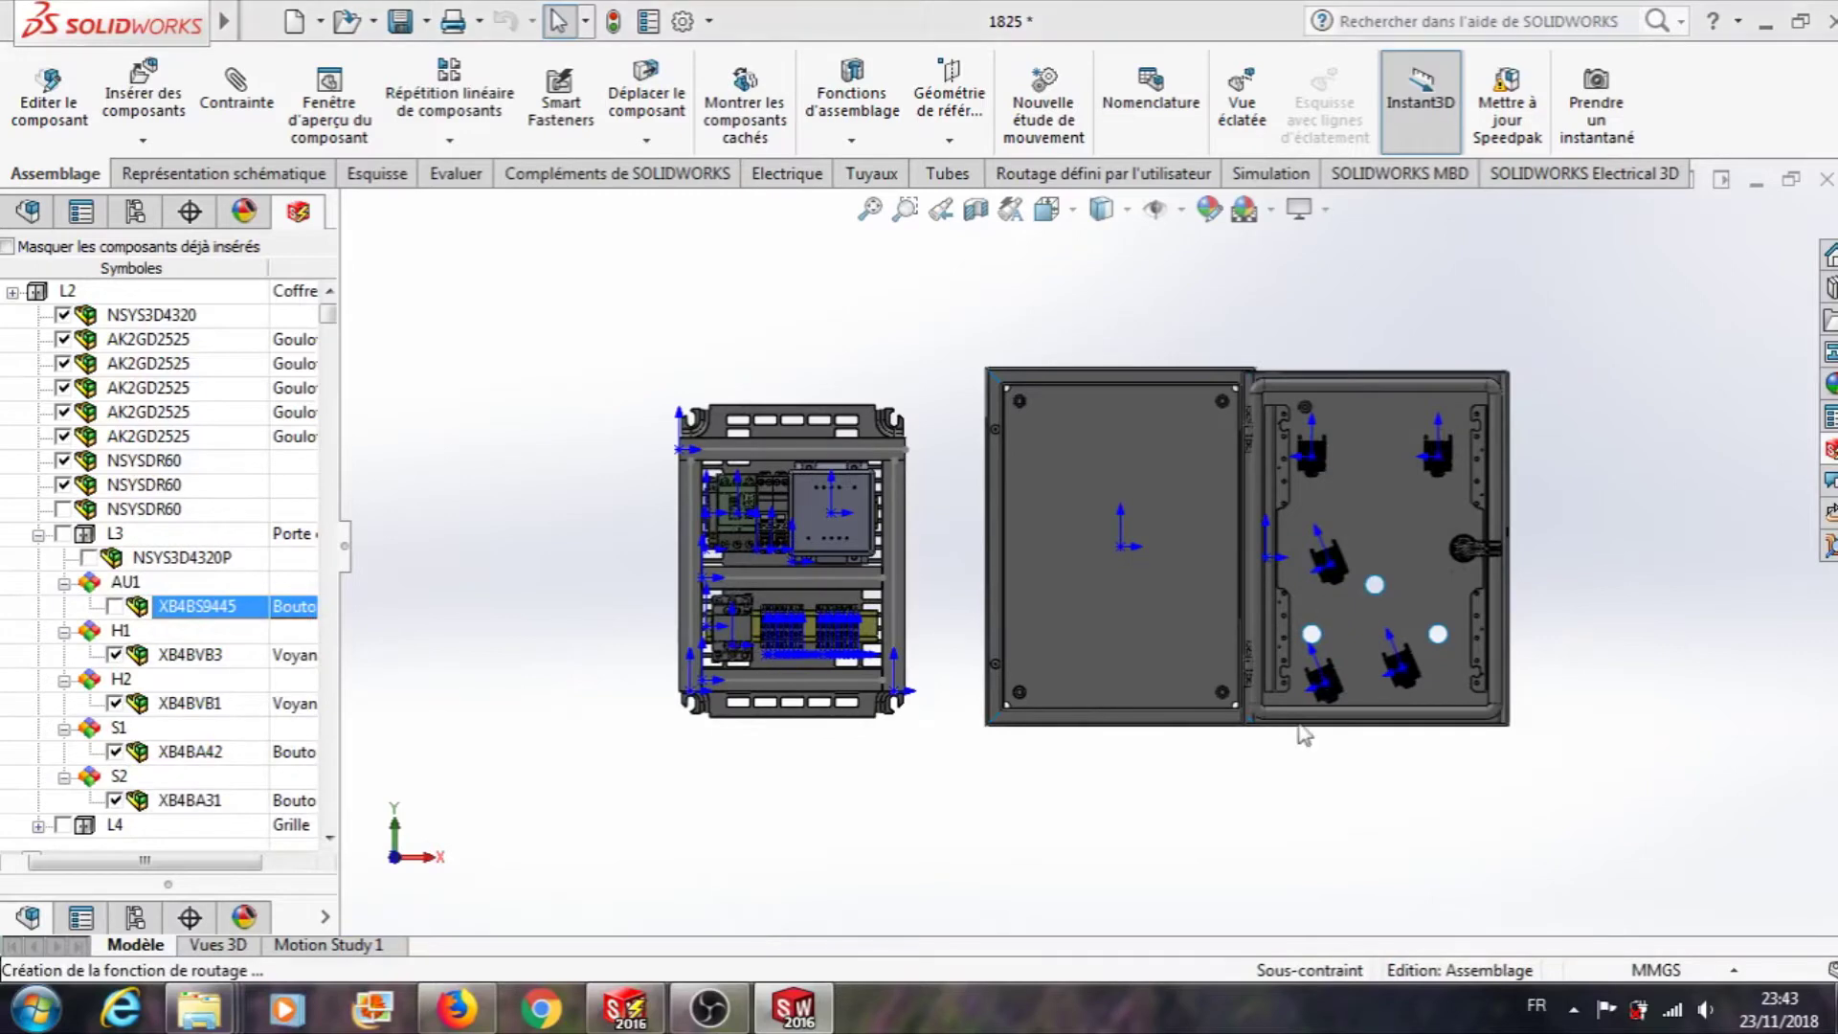
pyautogui.click(1629, 647)
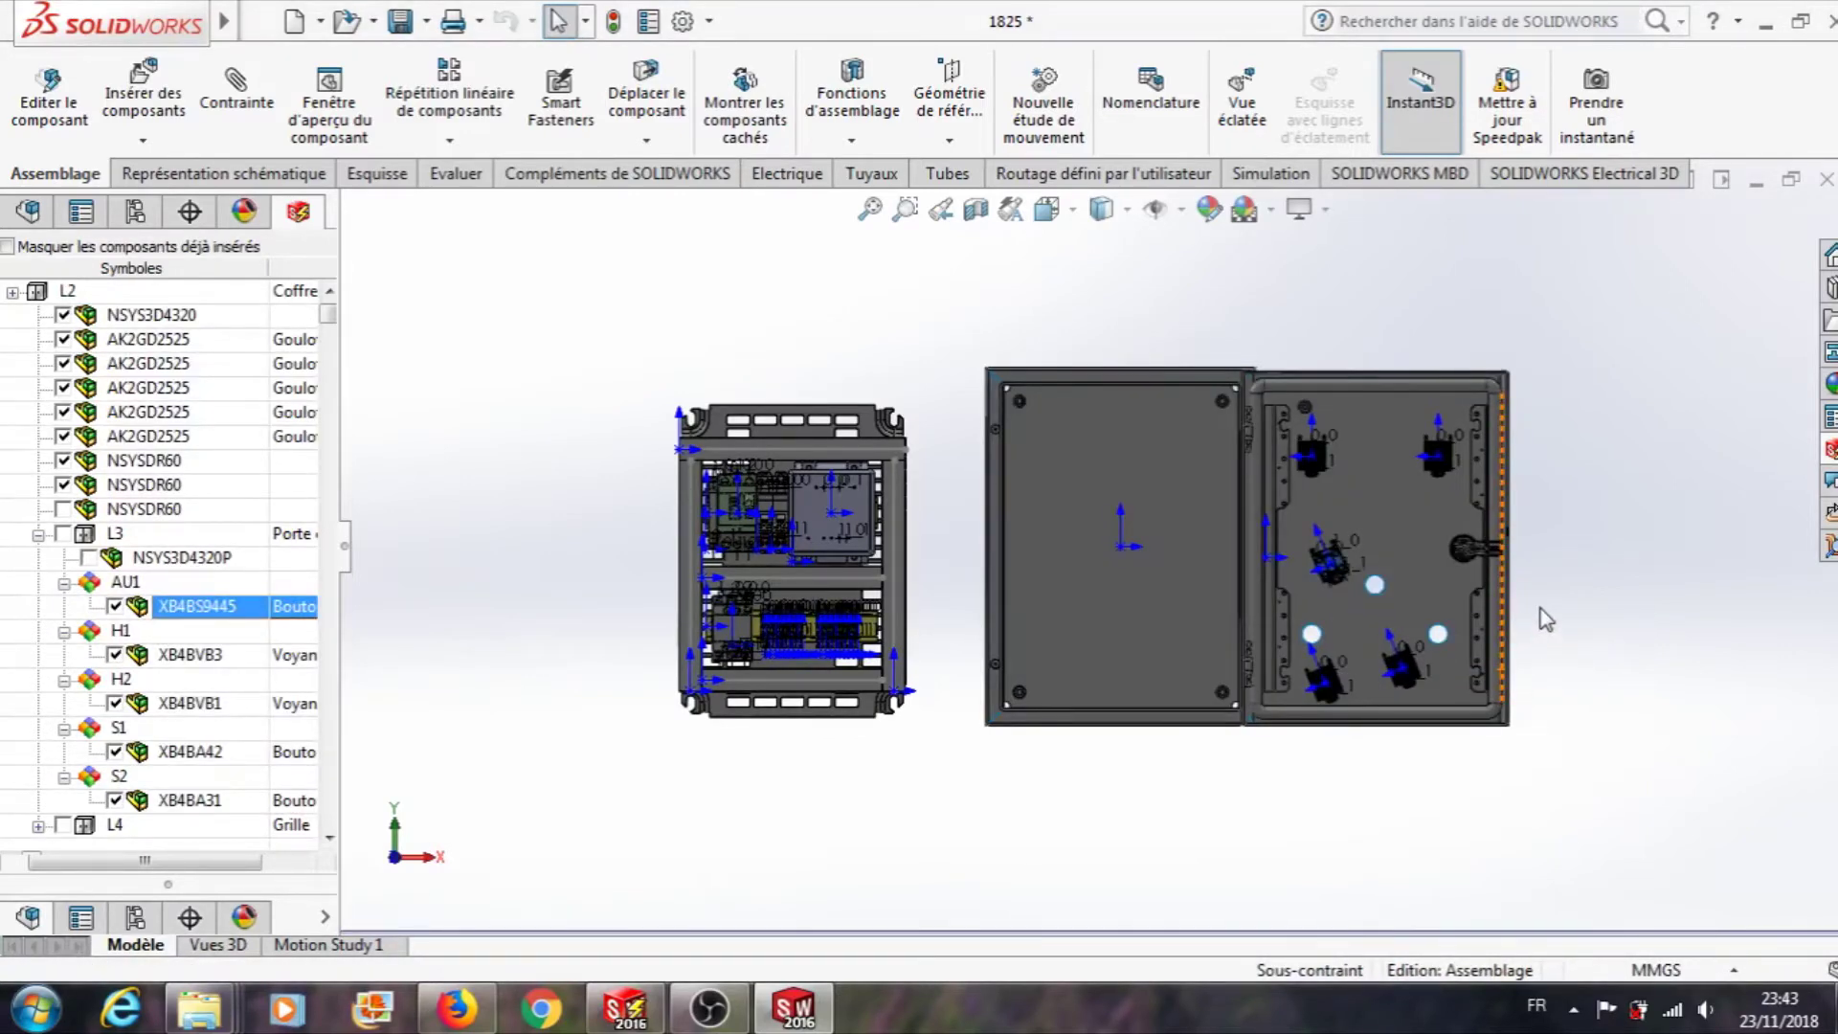
# - Add a concentric mate between the S1 push button's circular edge and the door's lower handle-side hole
pyautogui.scroll(-6, 1436, 738)
pyautogui.moveTo(942, 721); pyautogui.dragTo(952, 550, button='middle')
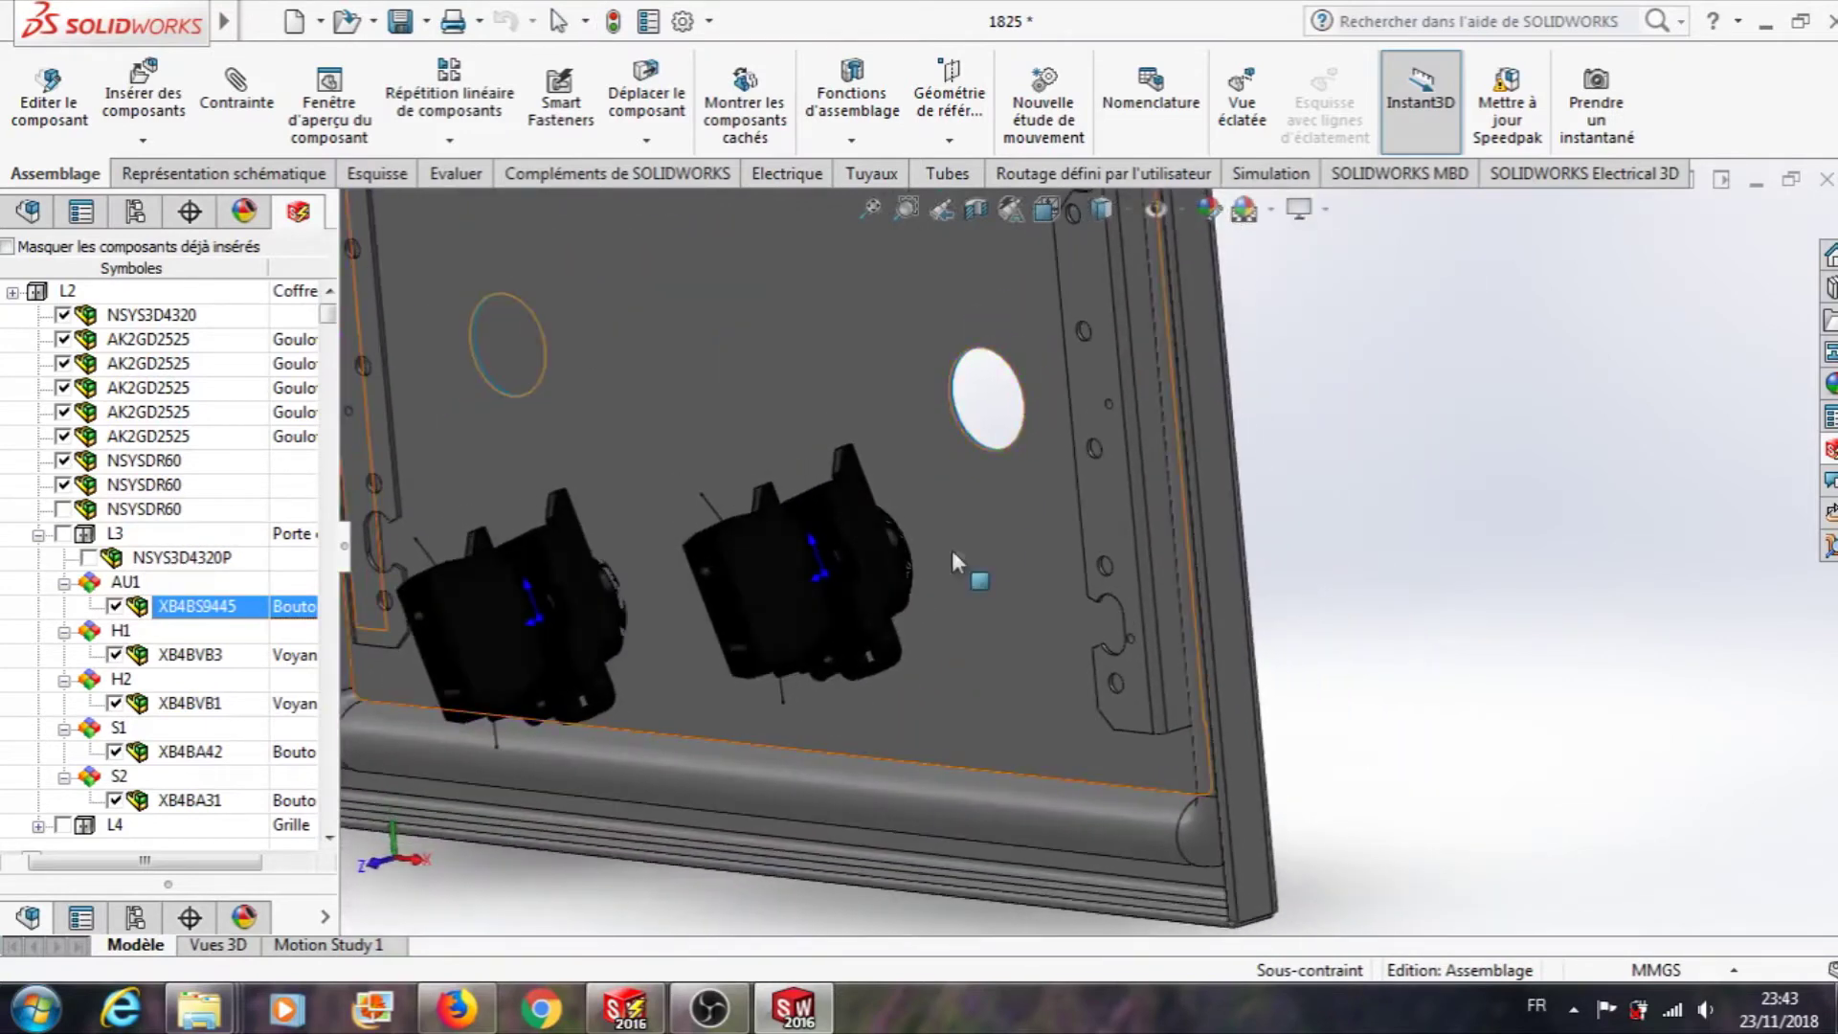
pyautogui.click(898, 542)
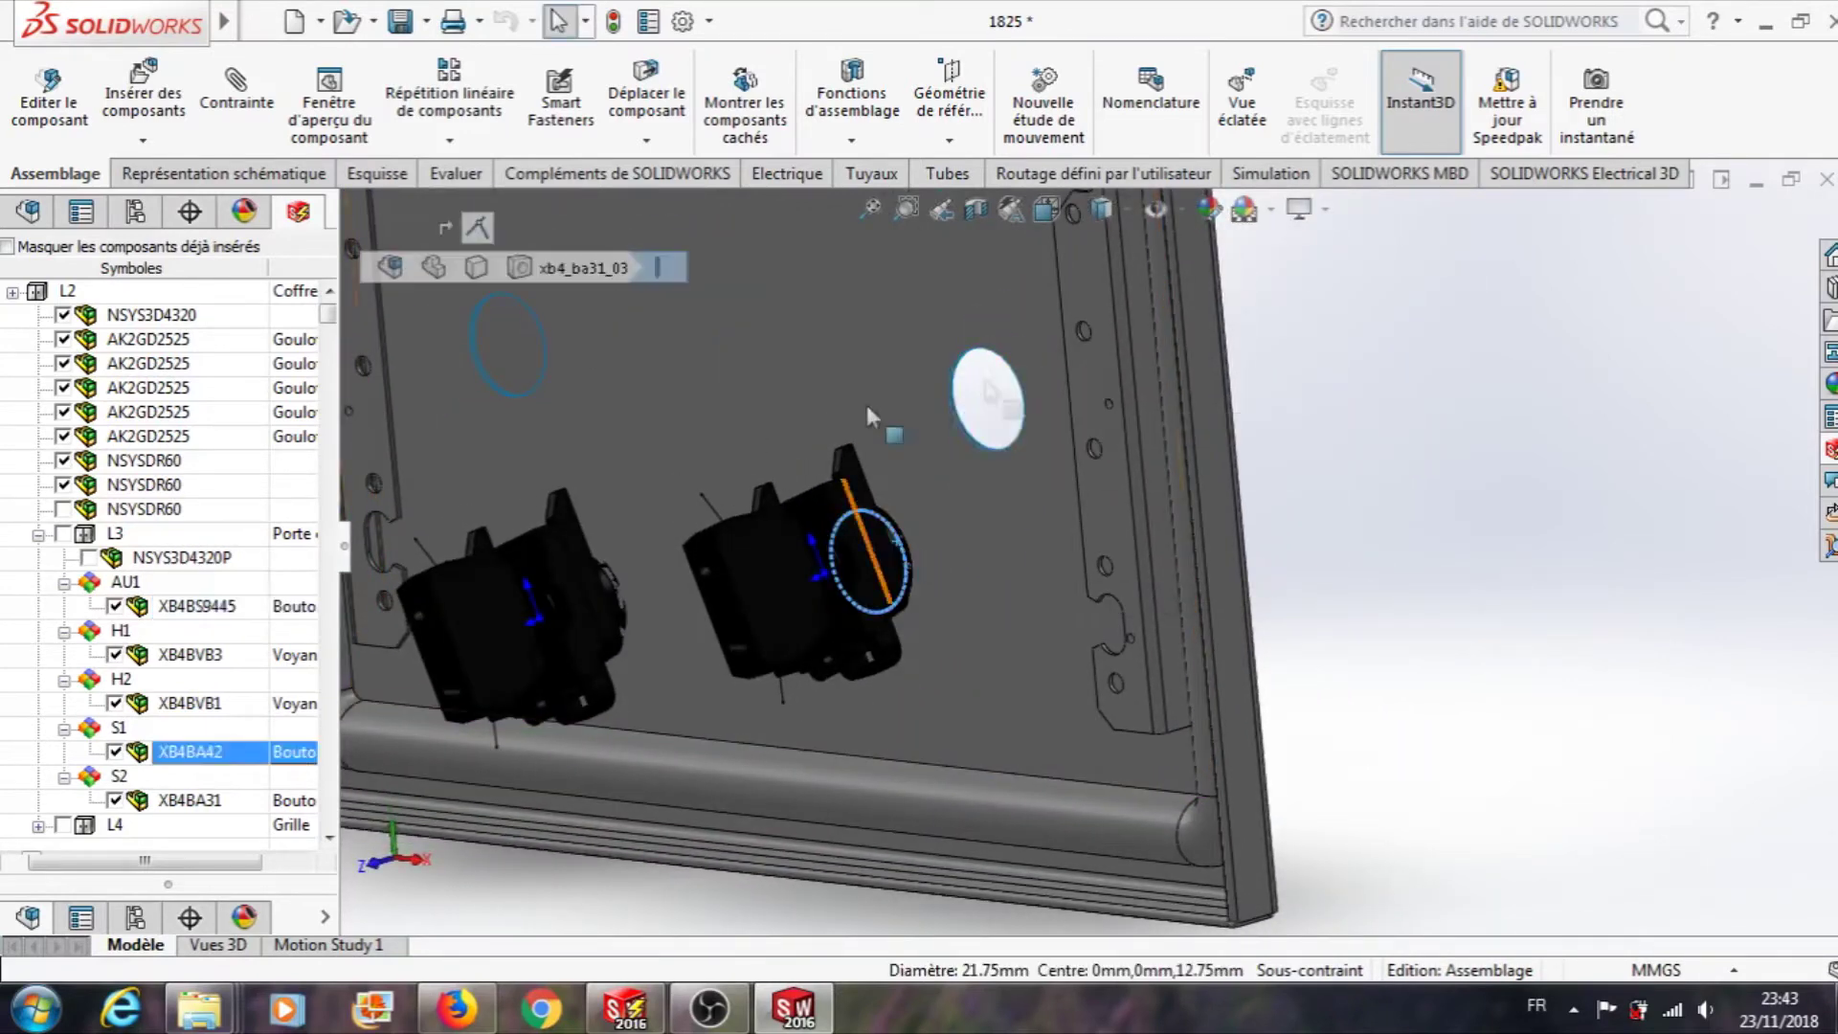
pyautogui.click(231, 110)
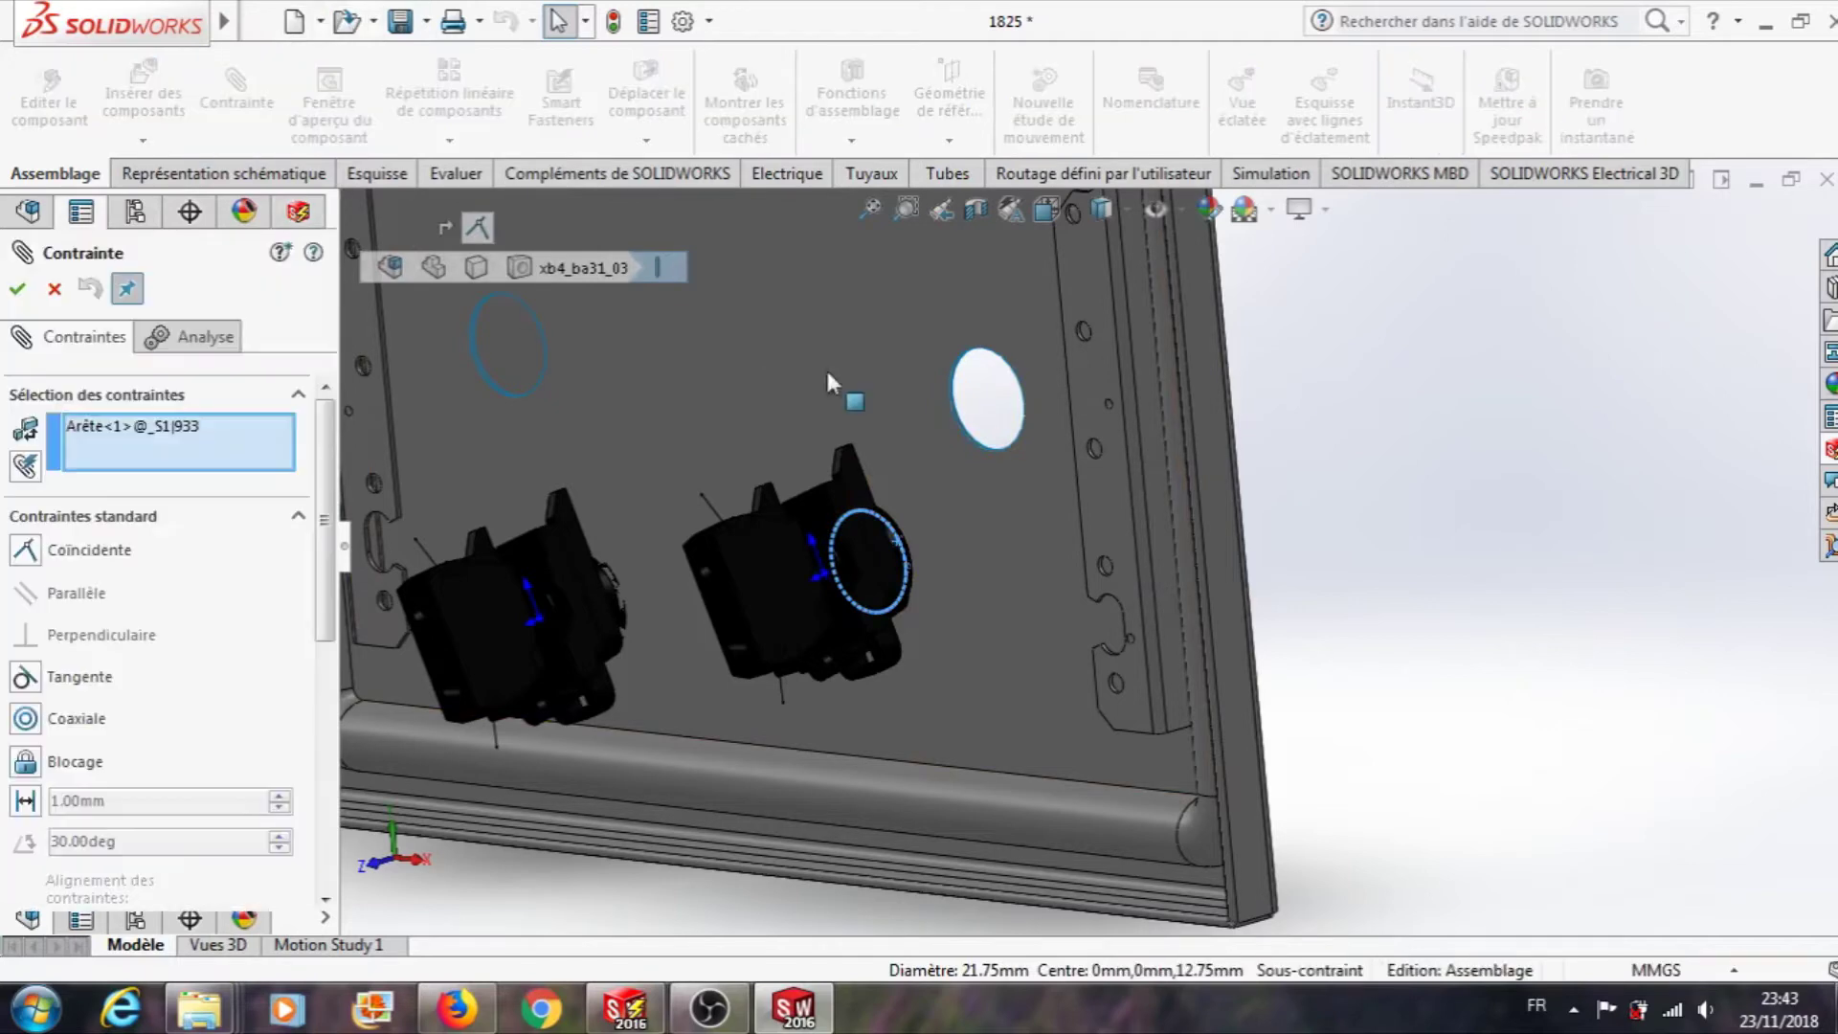
pyautogui.click(950, 410)
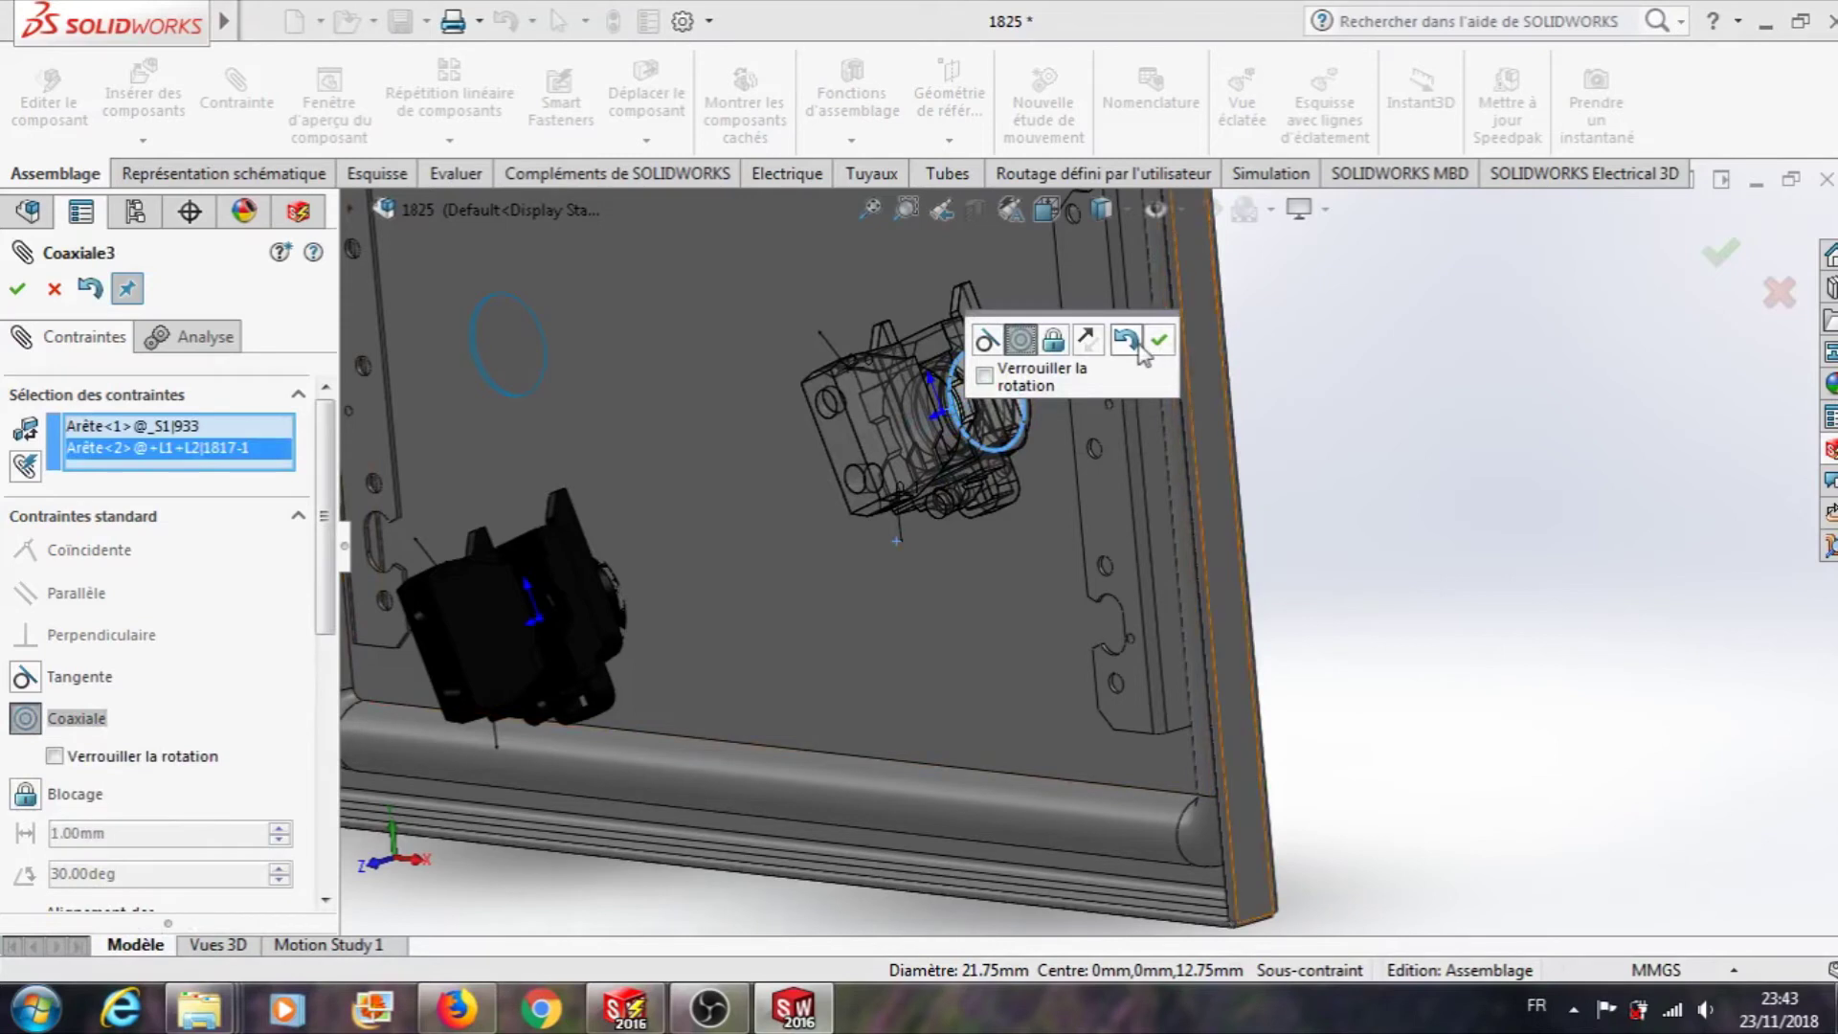
pyautogui.click(1162, 347)
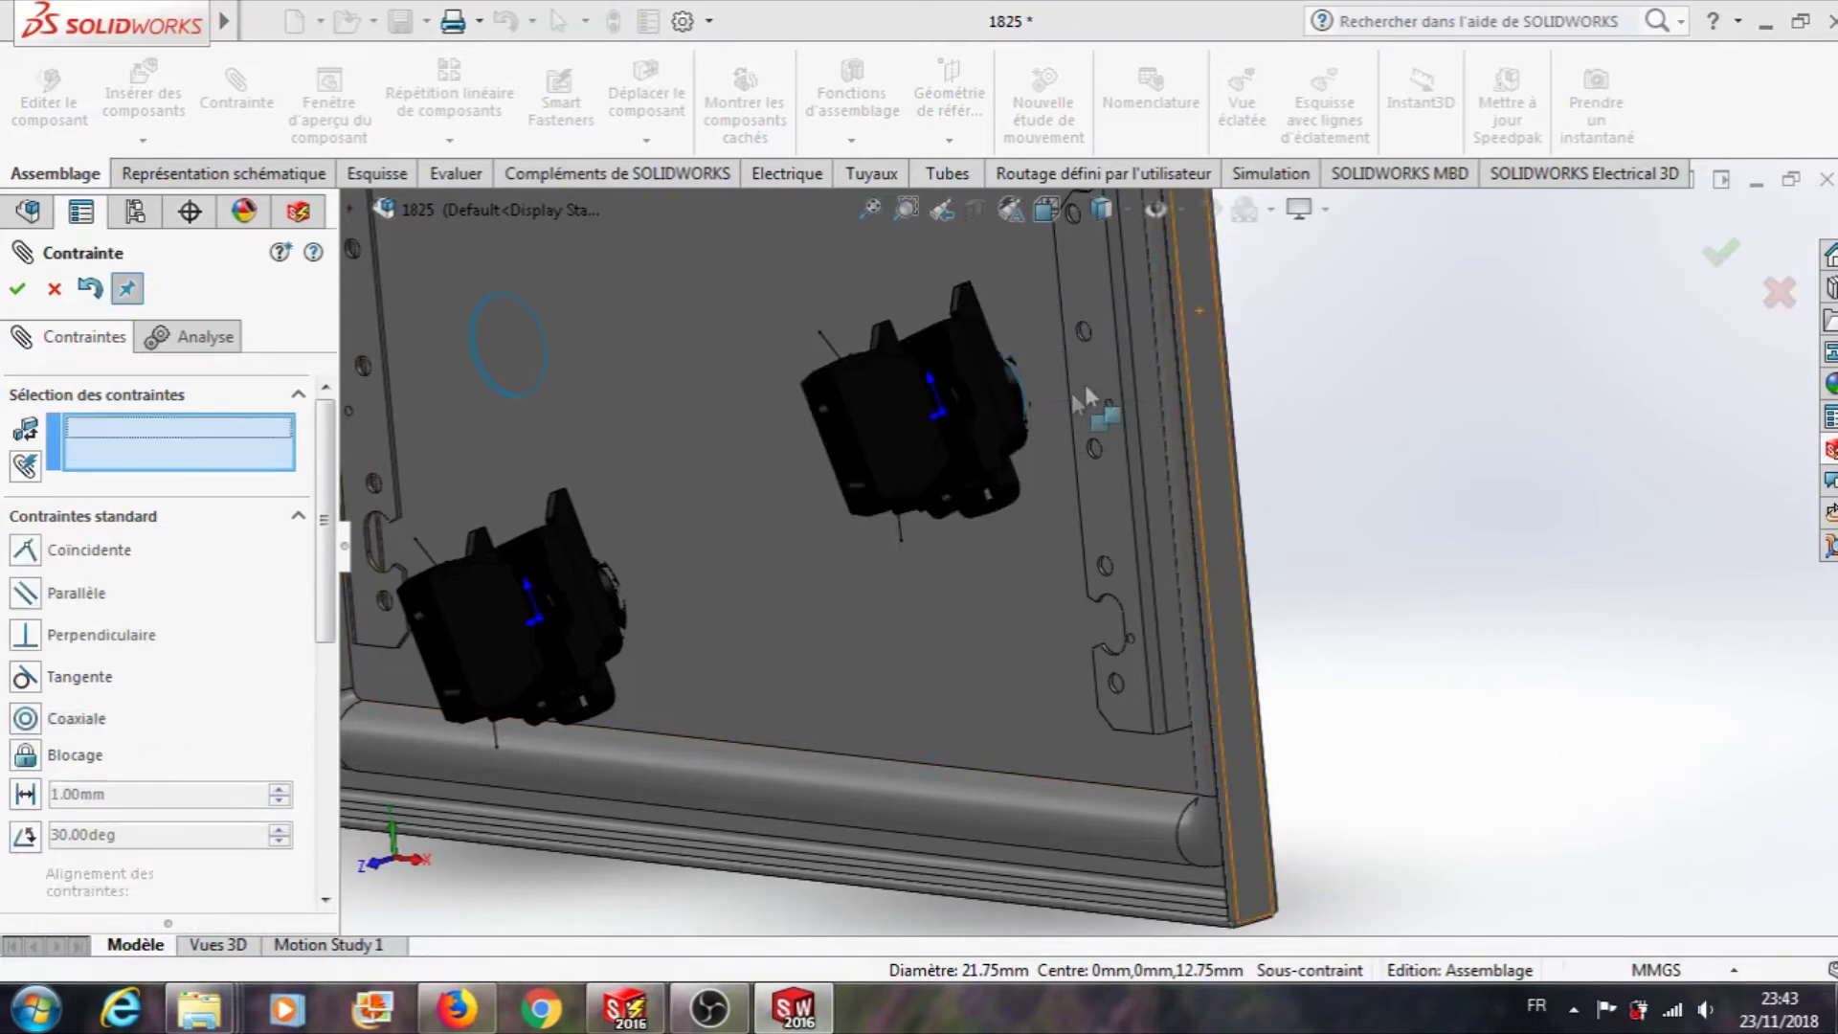
# - Add a parallel mate between the S1 push button's straight rear edge and the handle-side rail's vertical edge
pyautogui.click(861, 453)
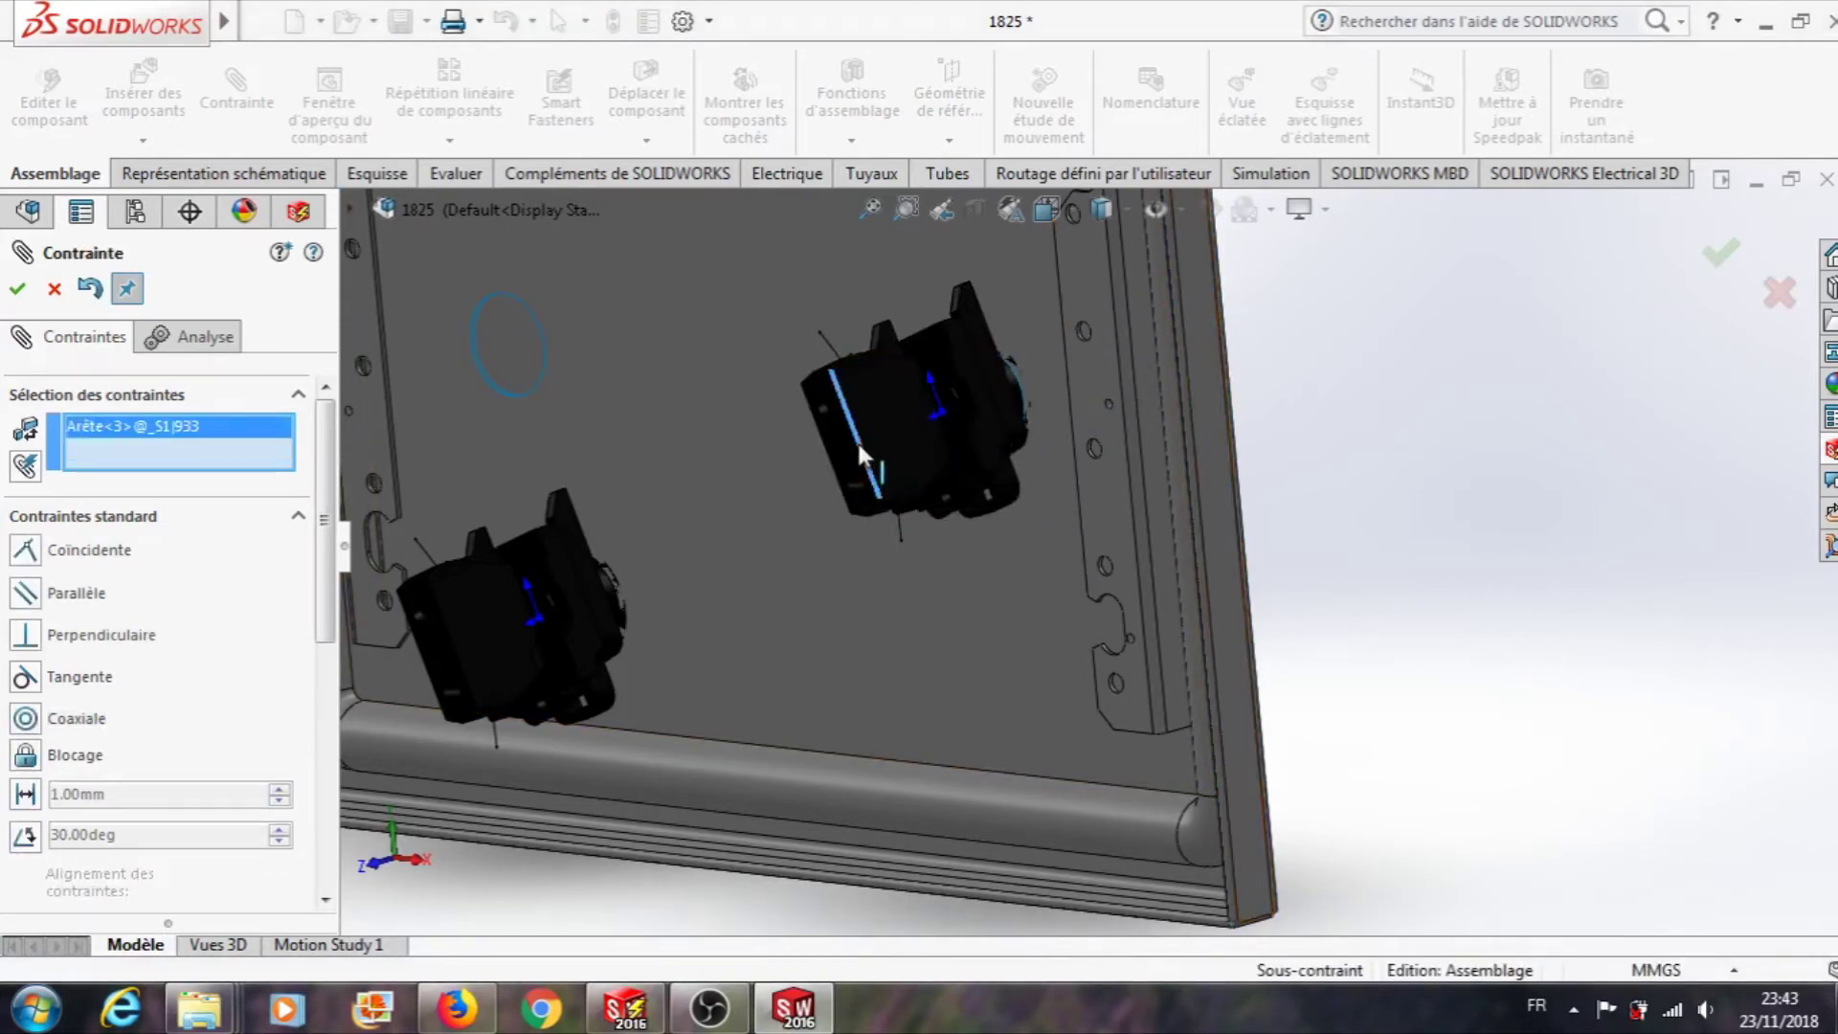
pyautogui.click(1072, 421)
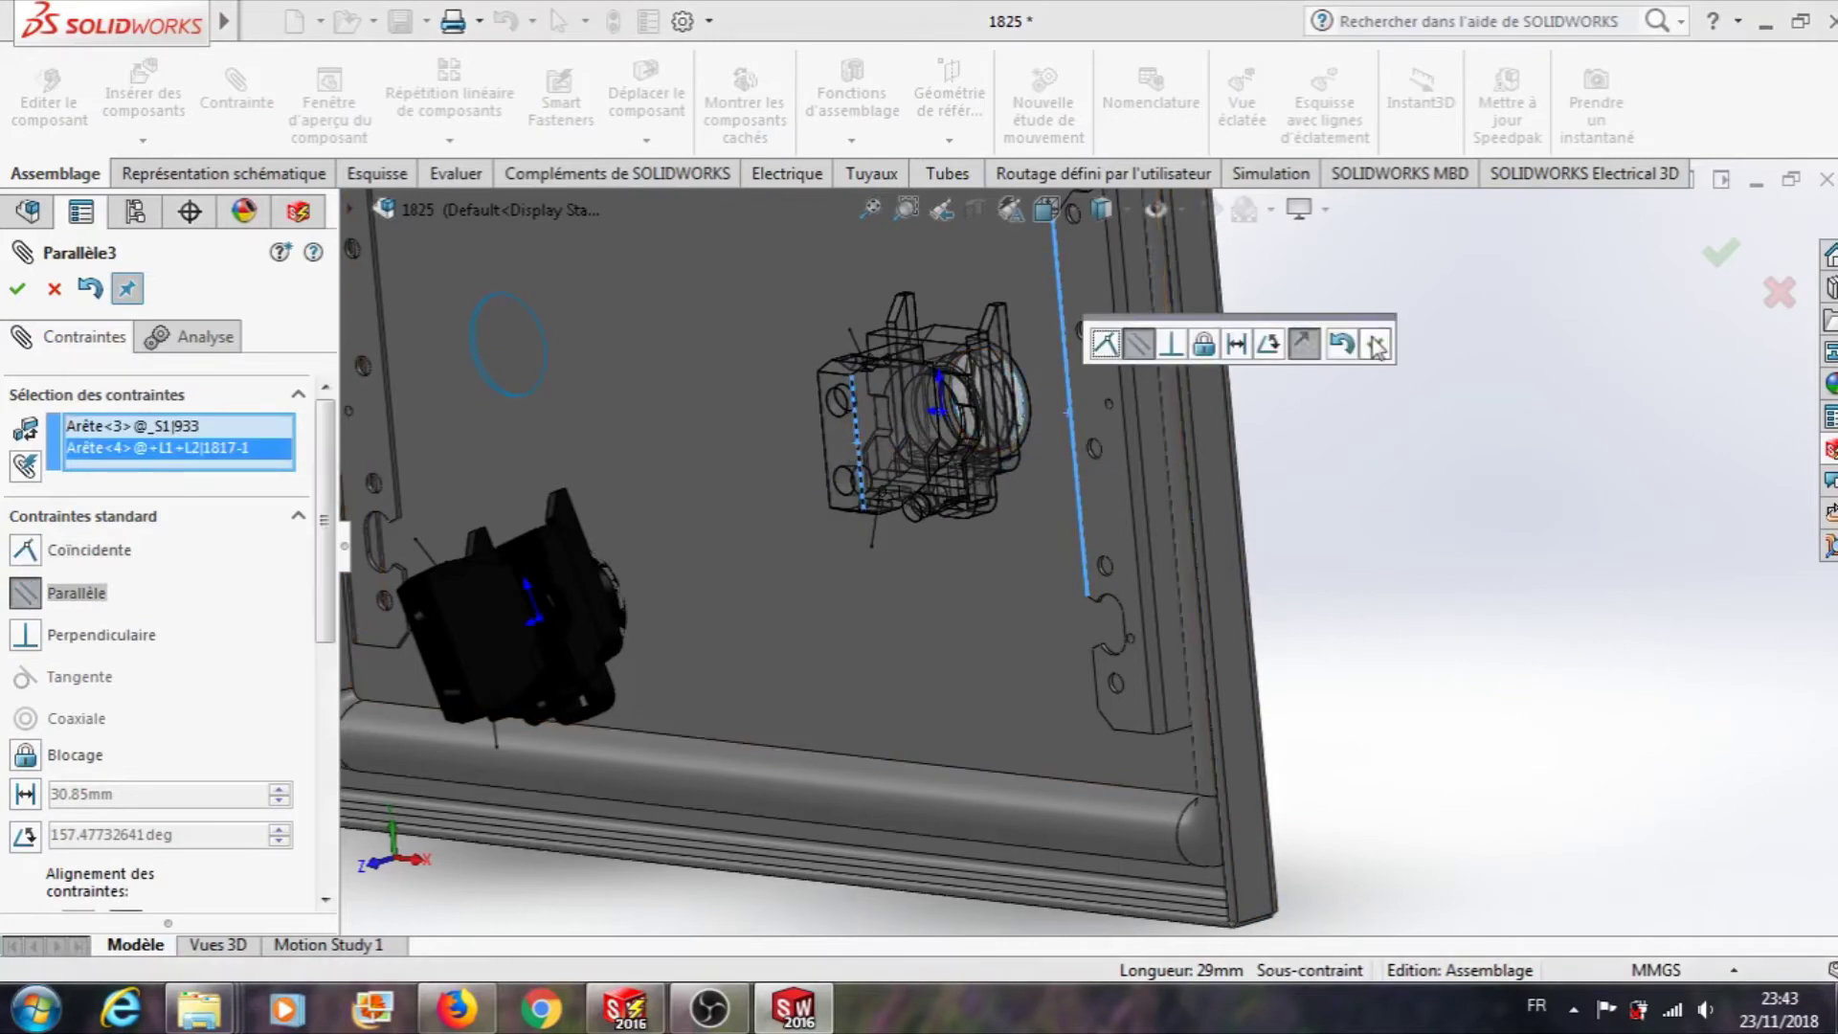
pyautogui.click(1376, 347)
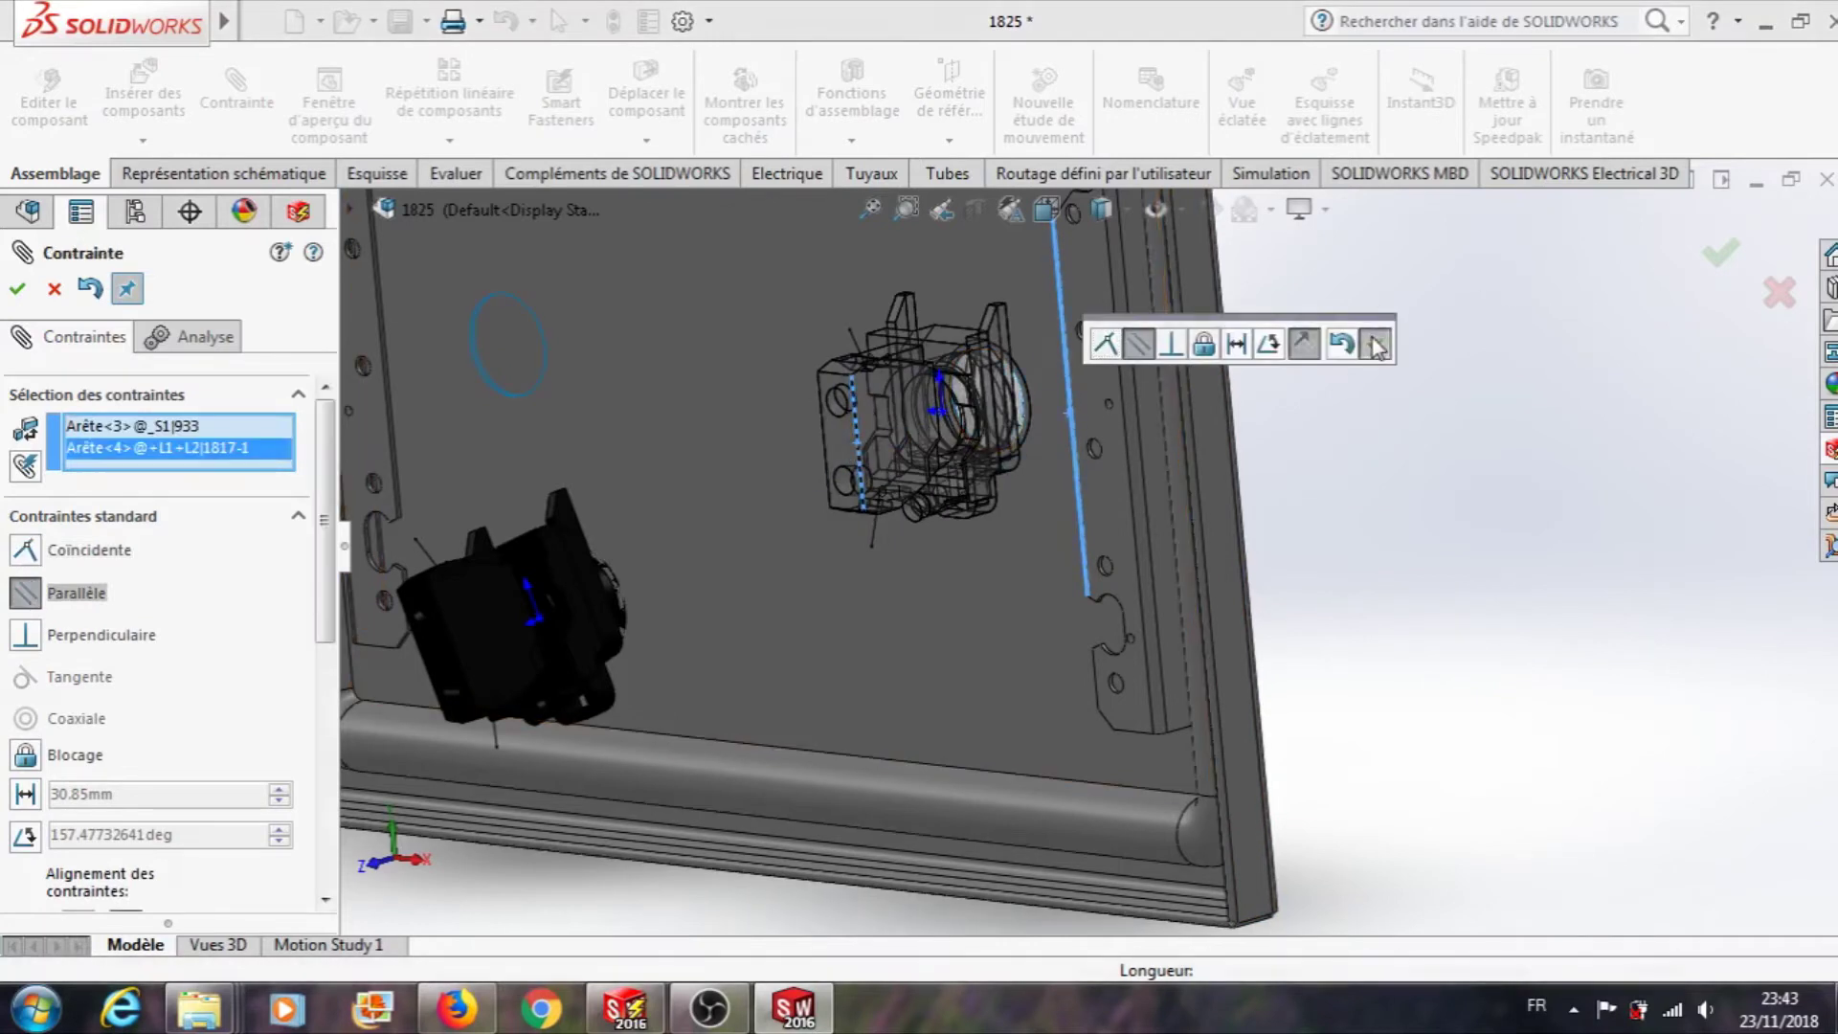
# - Add a concentric mate between the S2 push button's circular edge and the door's lower hinge-side hole
pyautogui.click(617, 601)
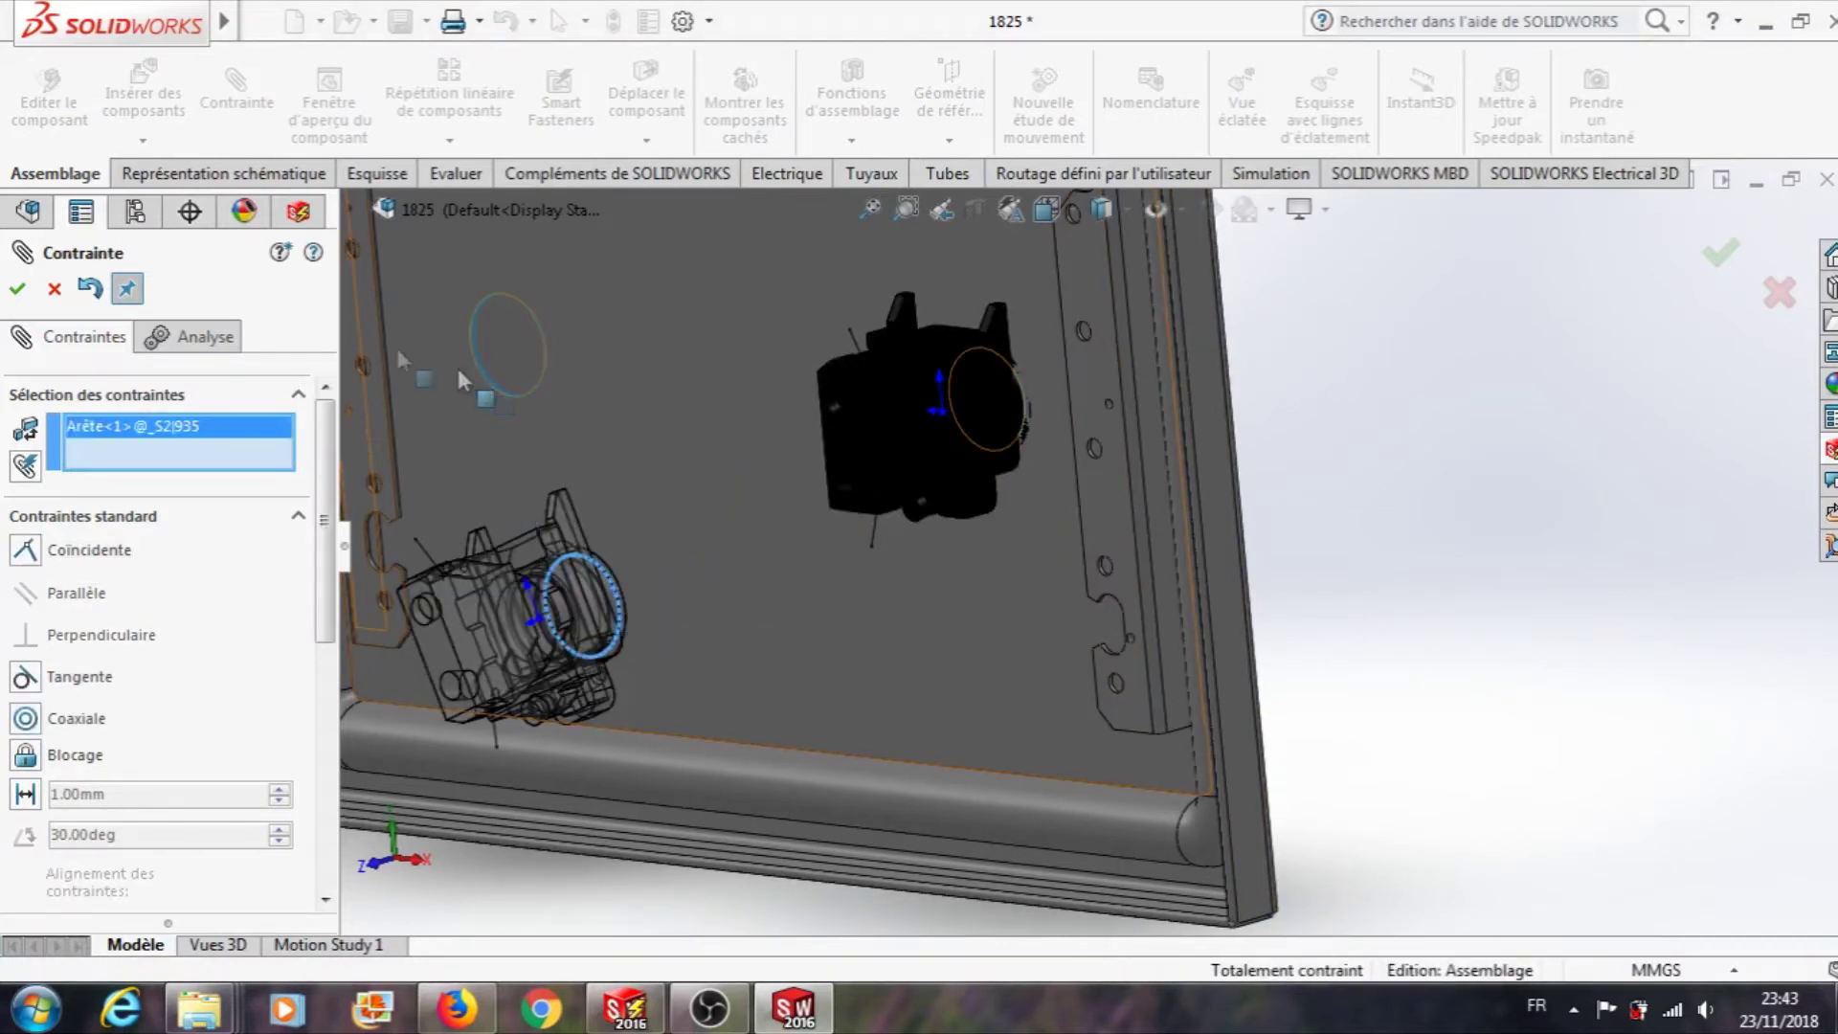
pyautogui.click(541, 342)
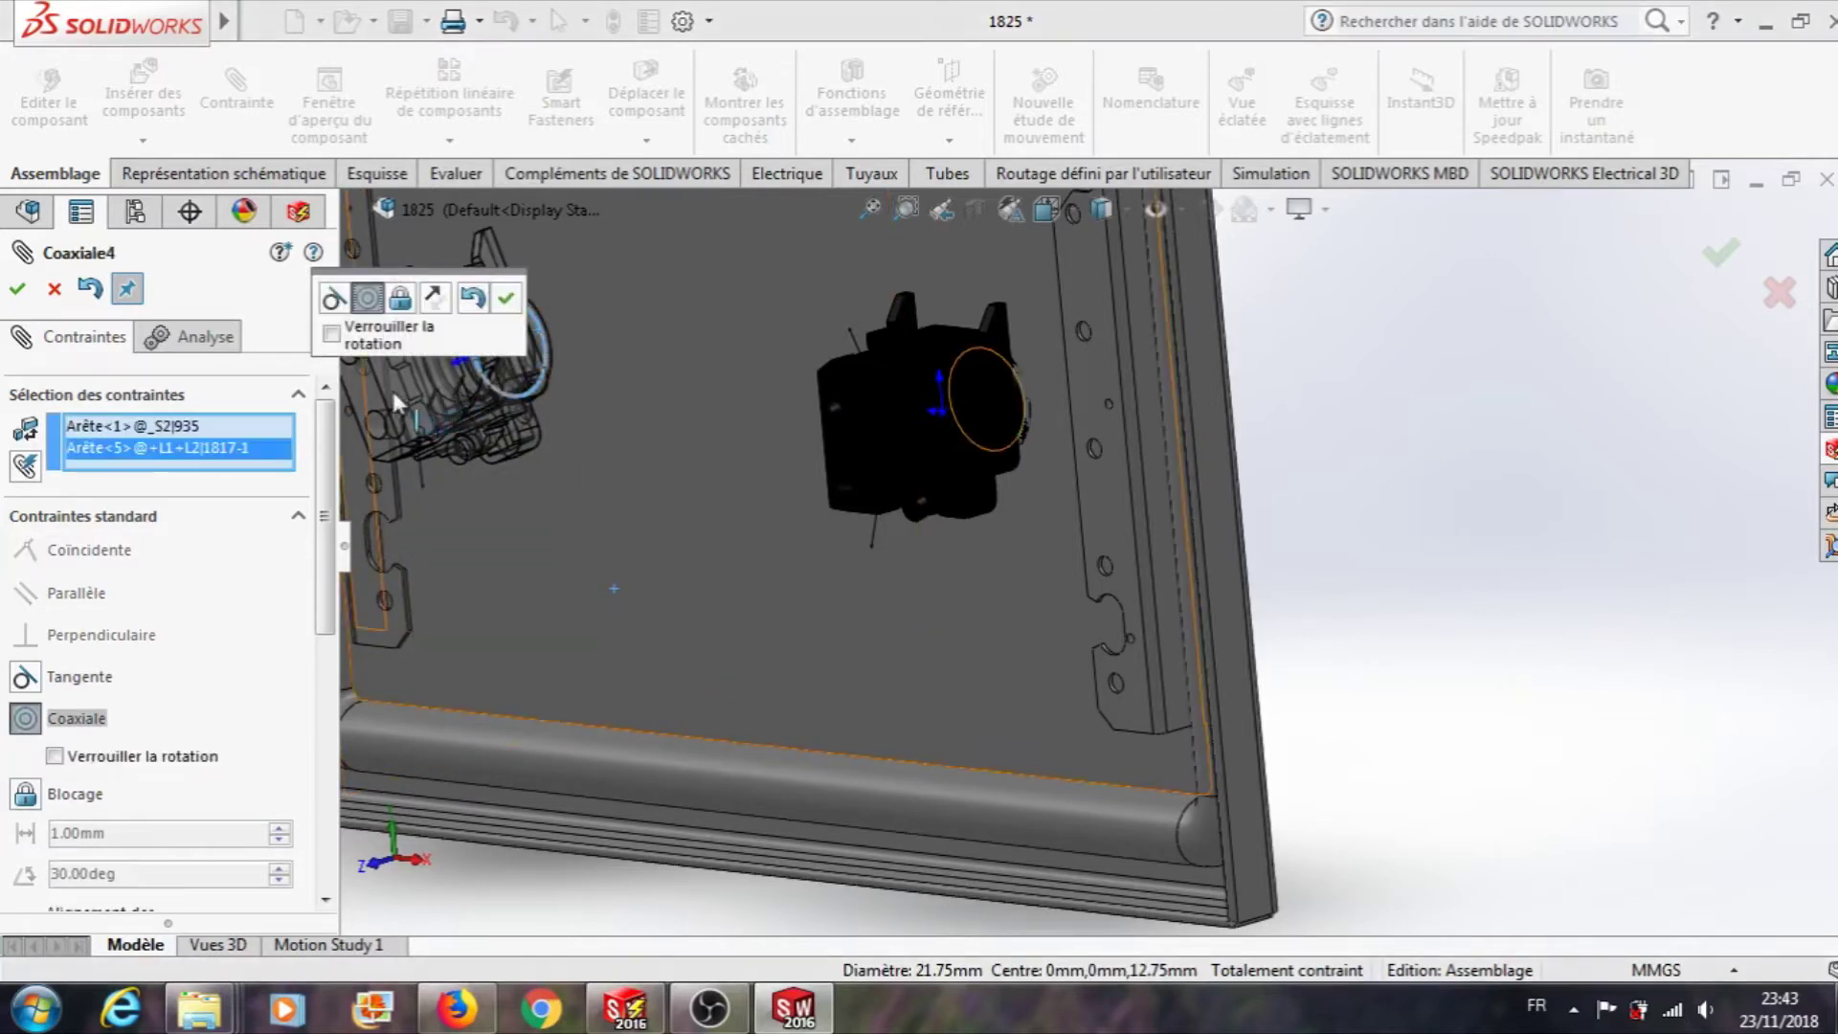
pyautogui.click(18, 290)
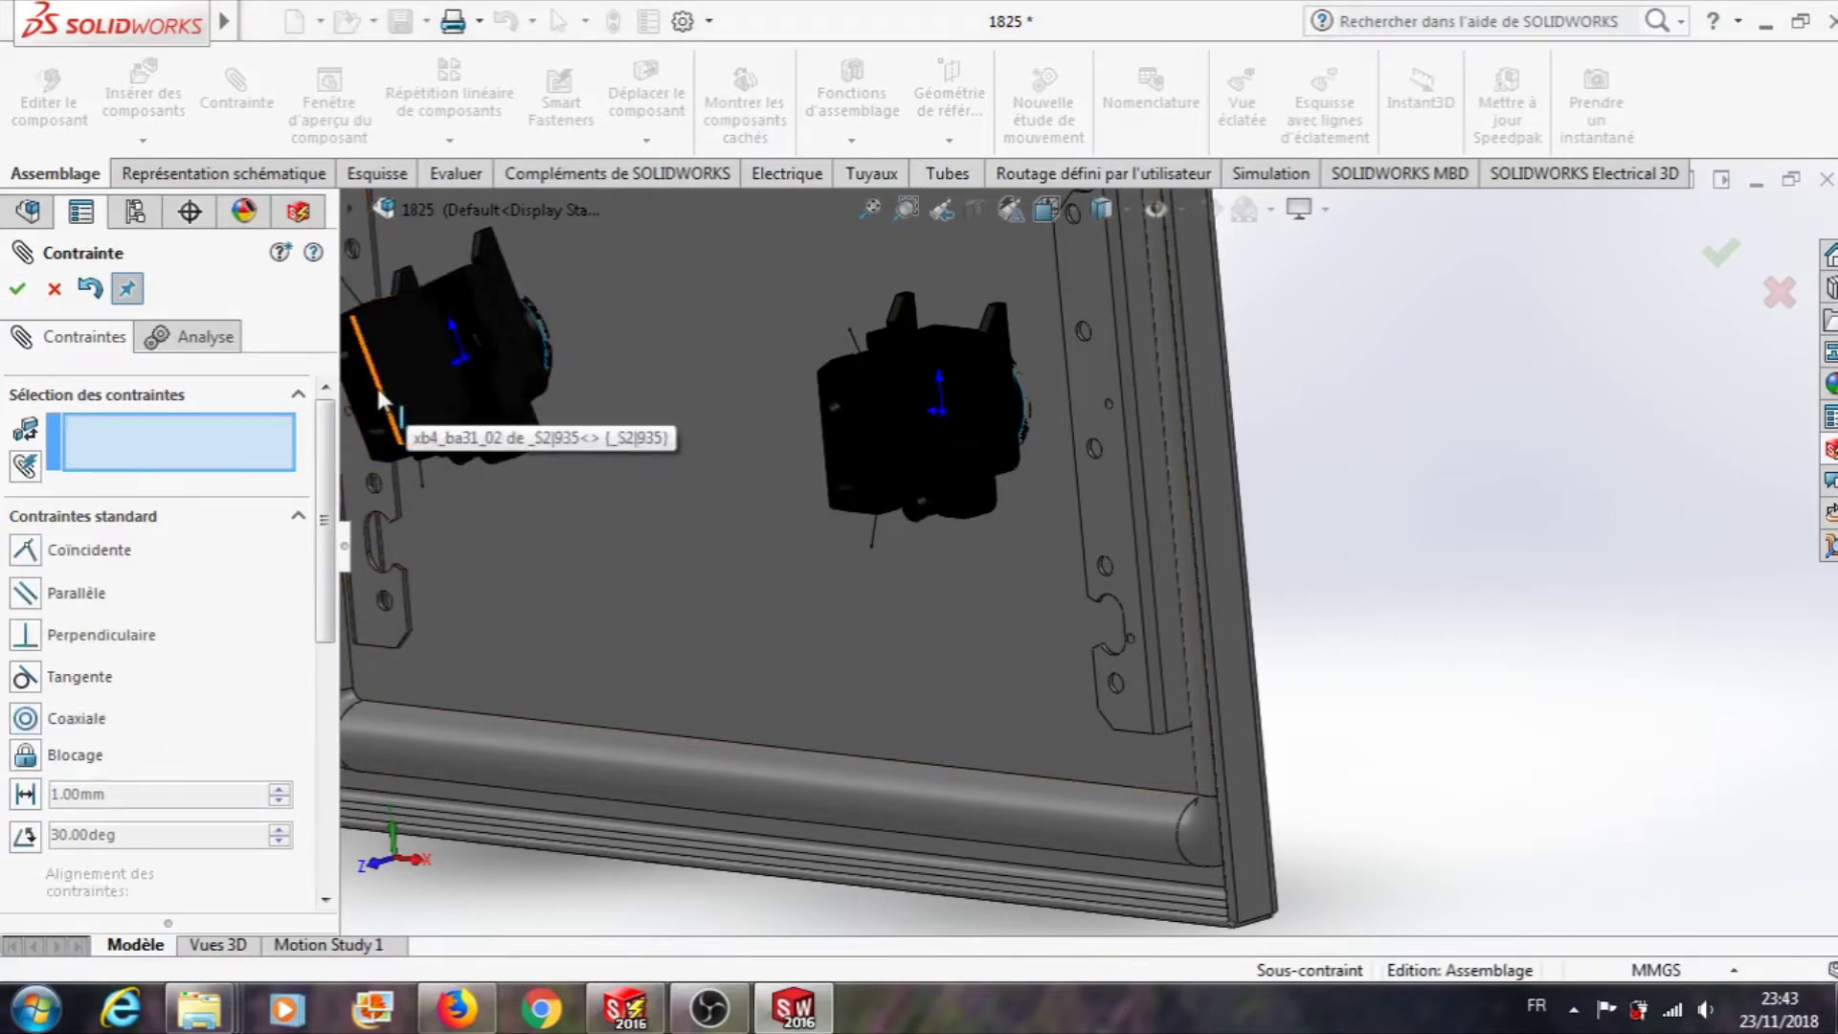
# - Add a parallel mate between the S2 push button's straight rear edge and the hinge-side rail's vertical edge, and finish mating
pyautogui.click(379, 399)
pyautogui.click(396, 493)
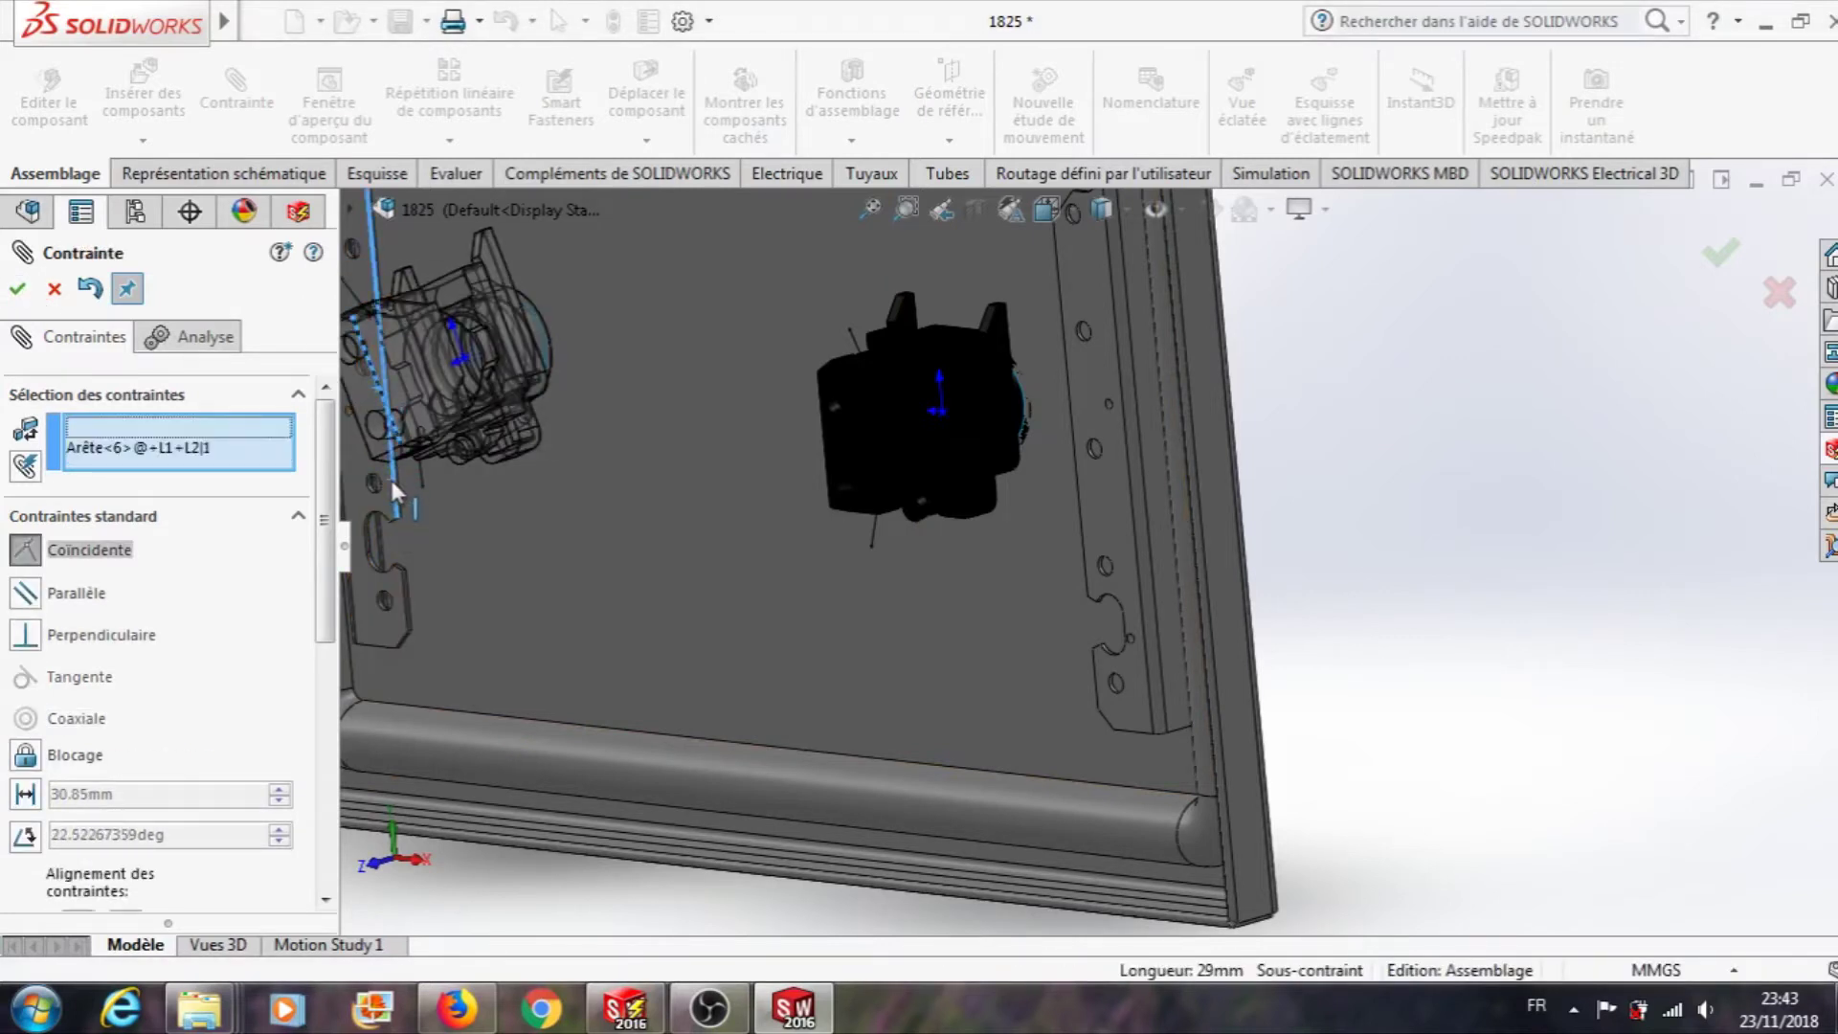
pyautogui.click(364, 410)
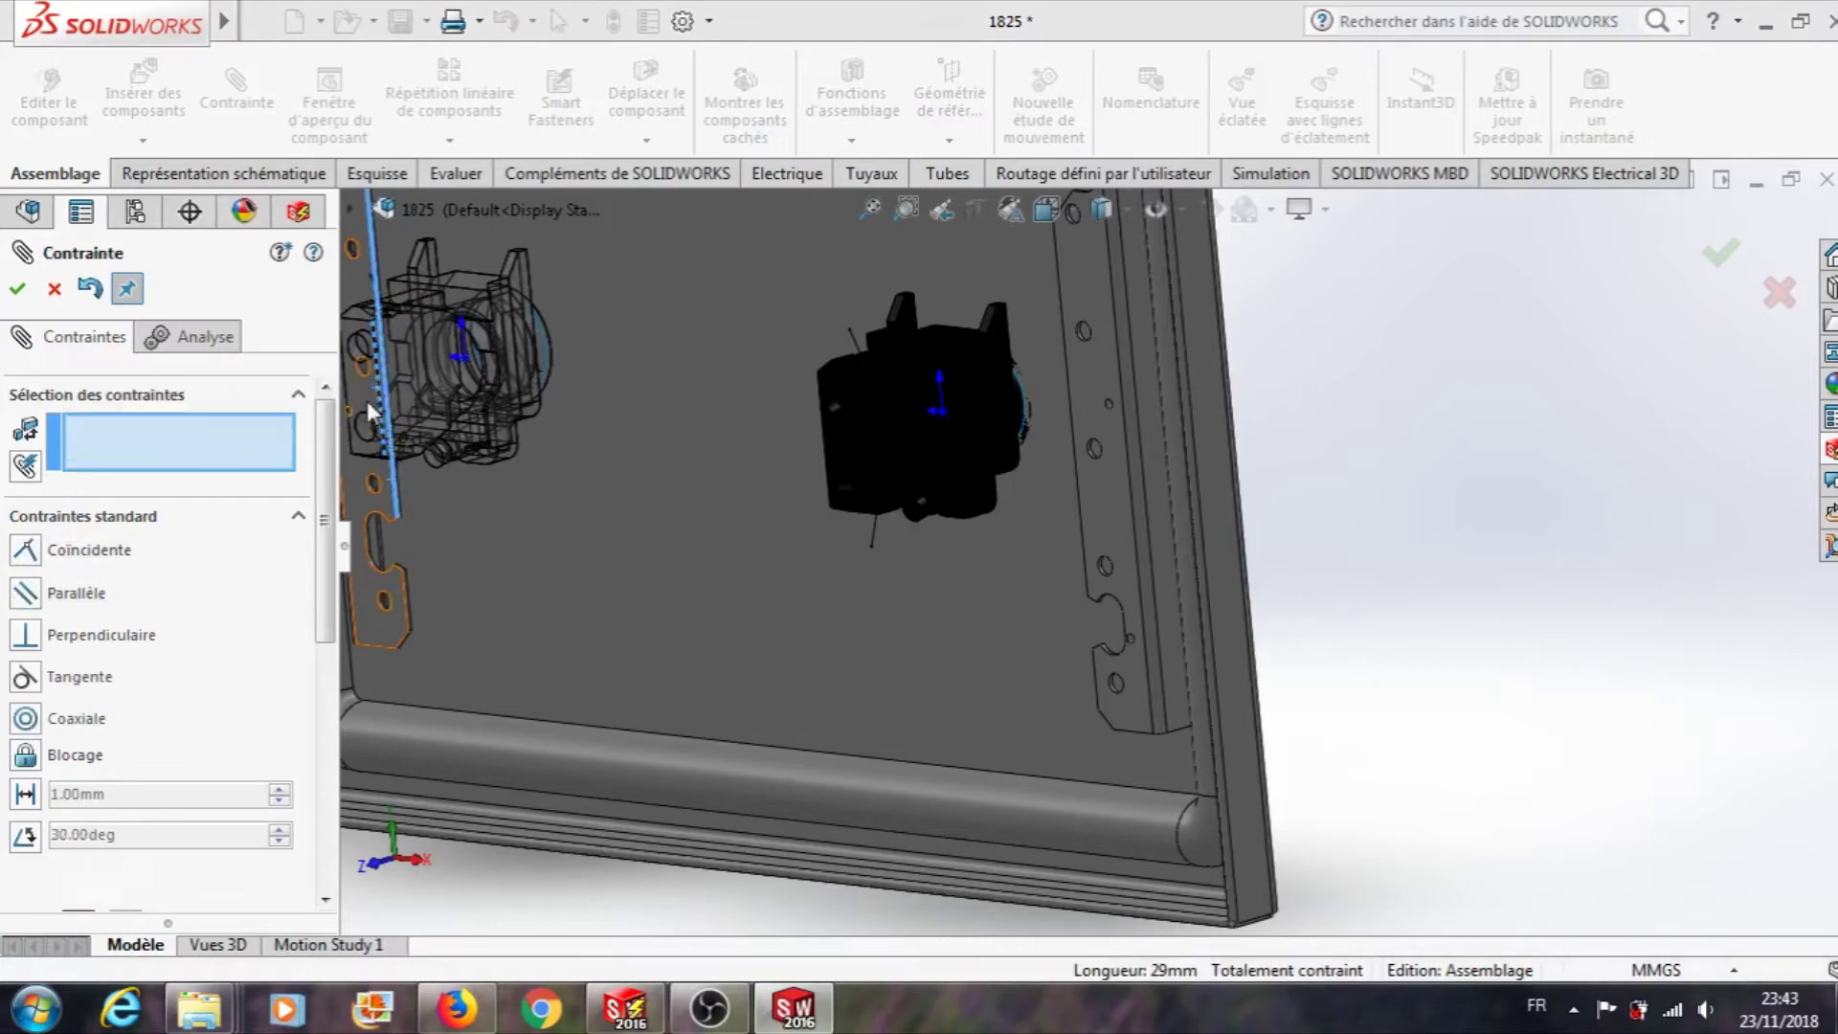
pyautogui.click(54, 290)
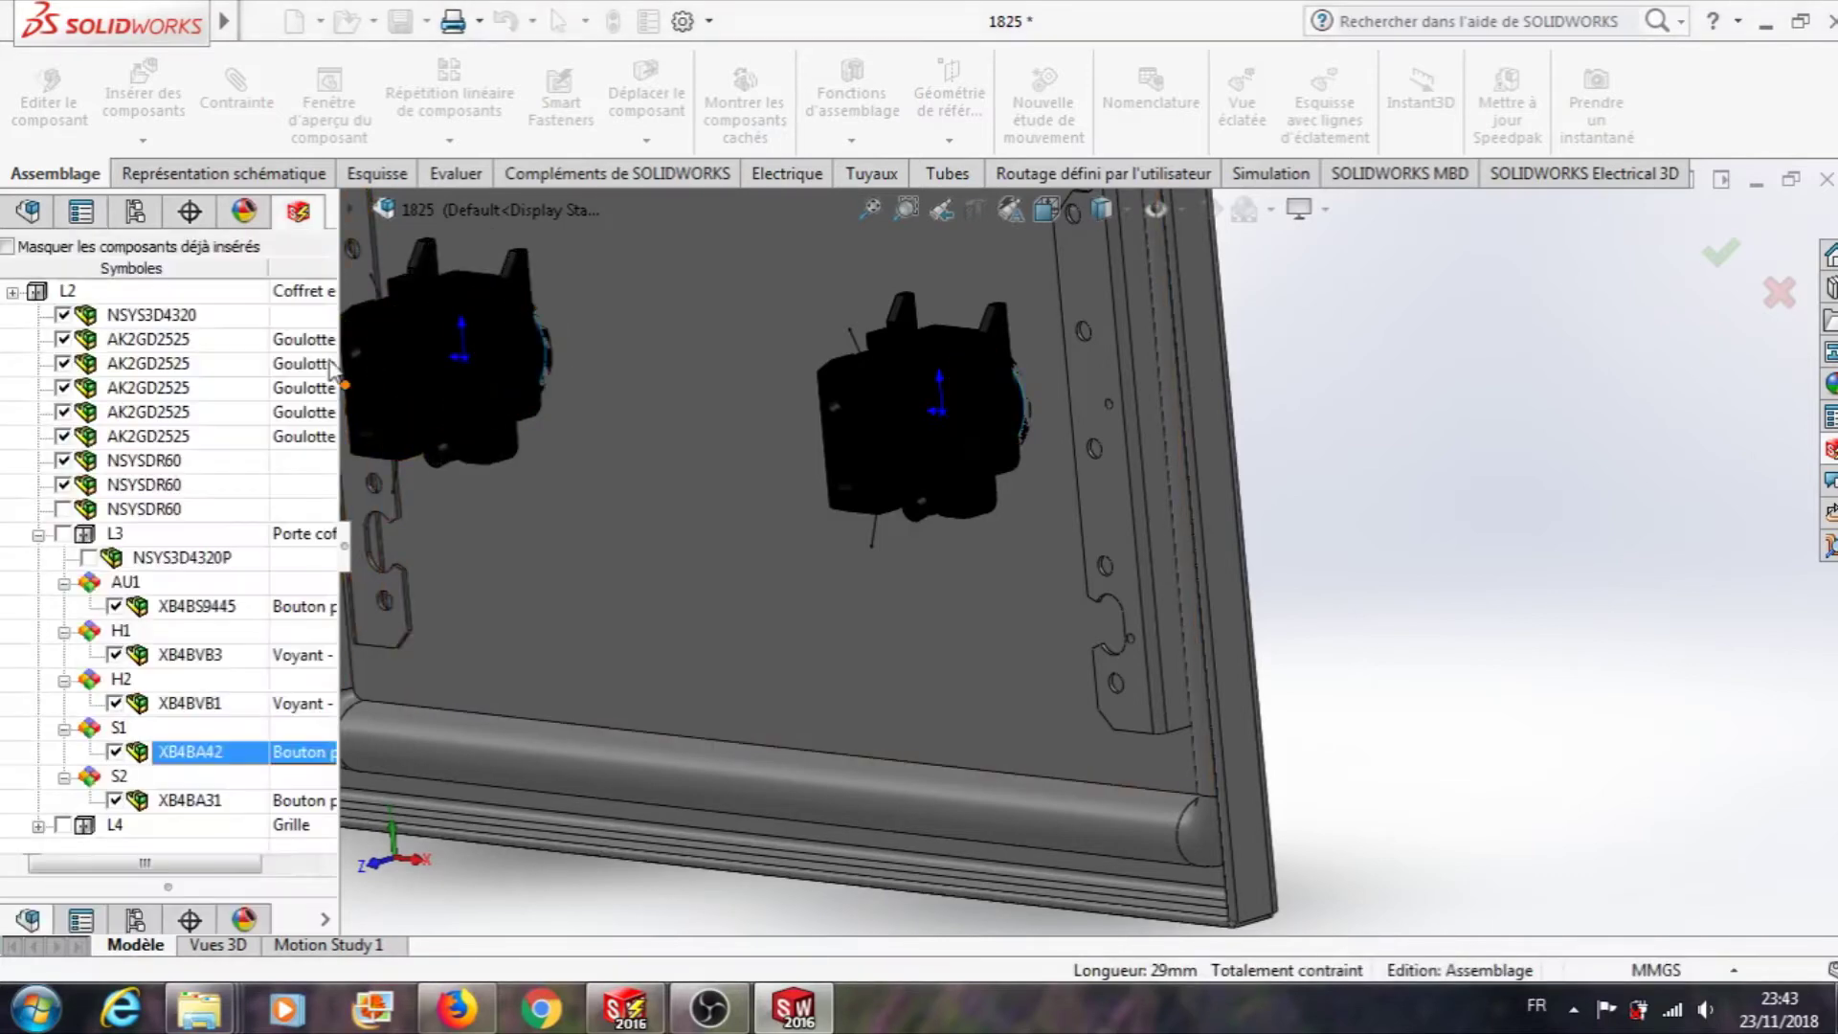
# - Add a concentric mate between the AU1 push button's circular edge and the door's centre hole
pyautogui.scroll(5, 813, 440)
pyautogui.moveTo(829, 517); pyautogui.dragTo(917, 379)
pyautogui.scroll(-4, 938, 304)
pyautogui.click(258, 95)
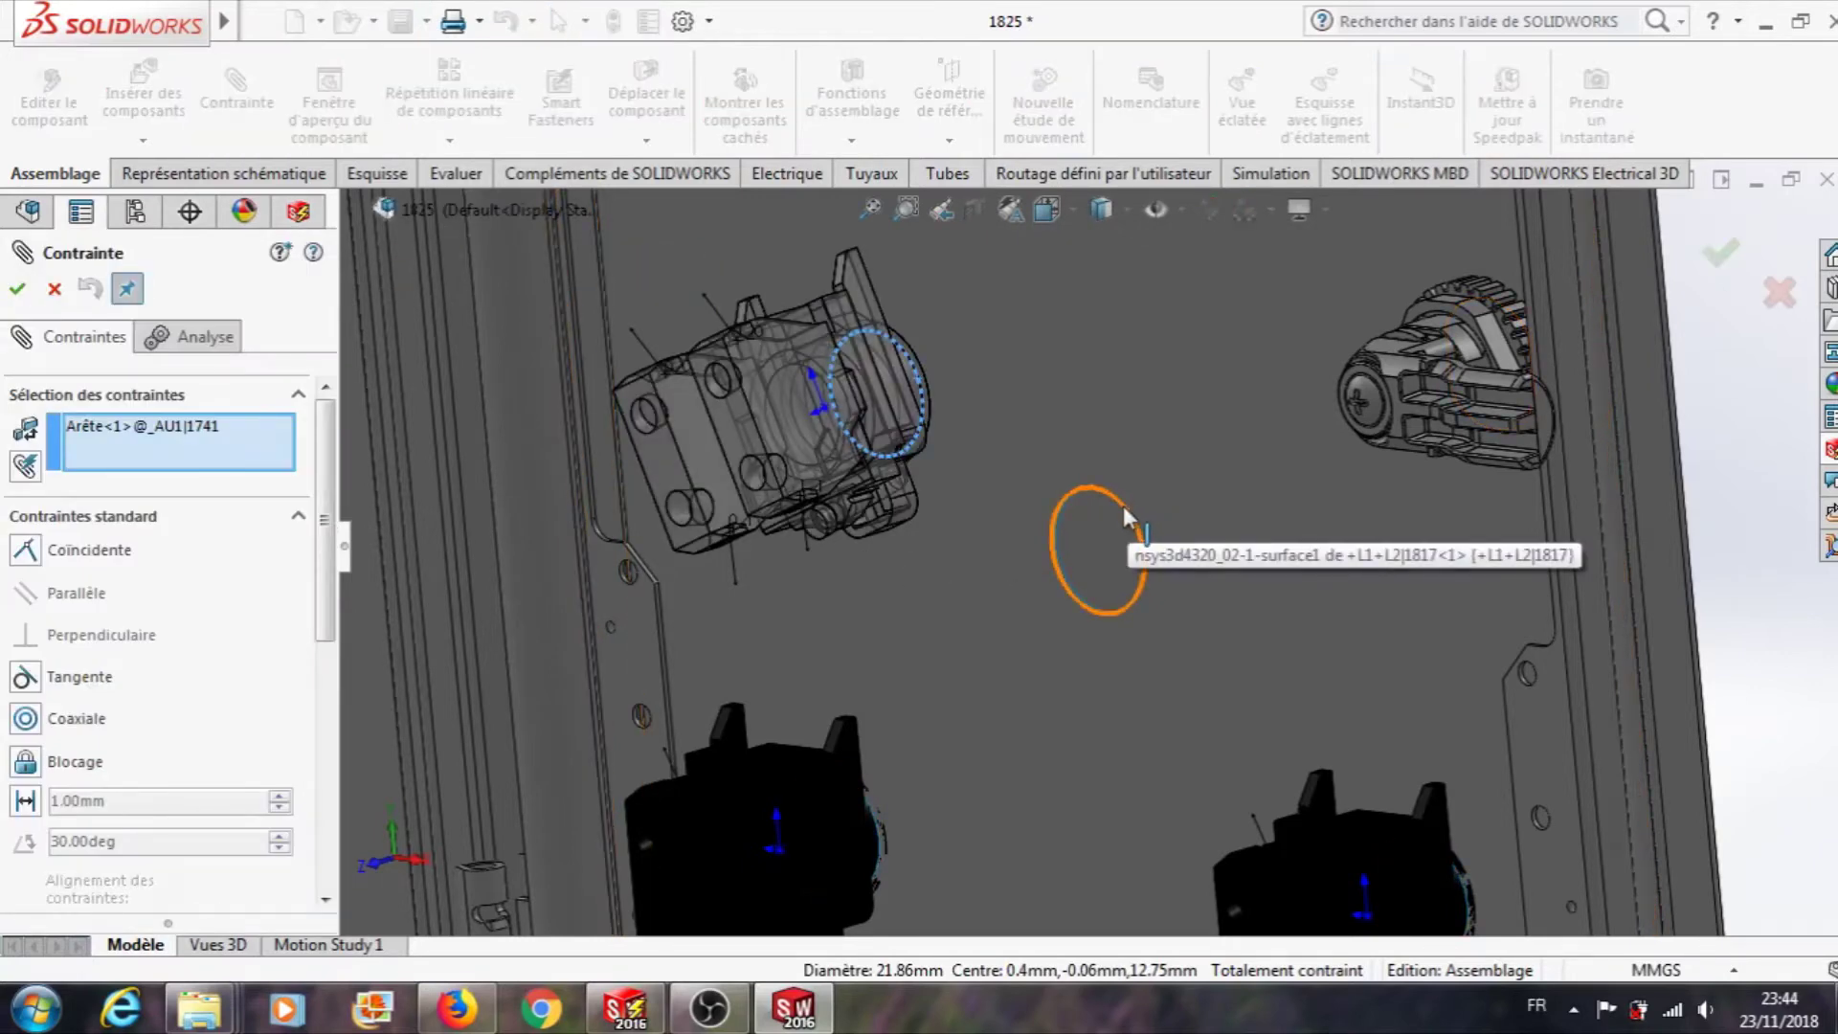
pyautogui.click(1125, 505)
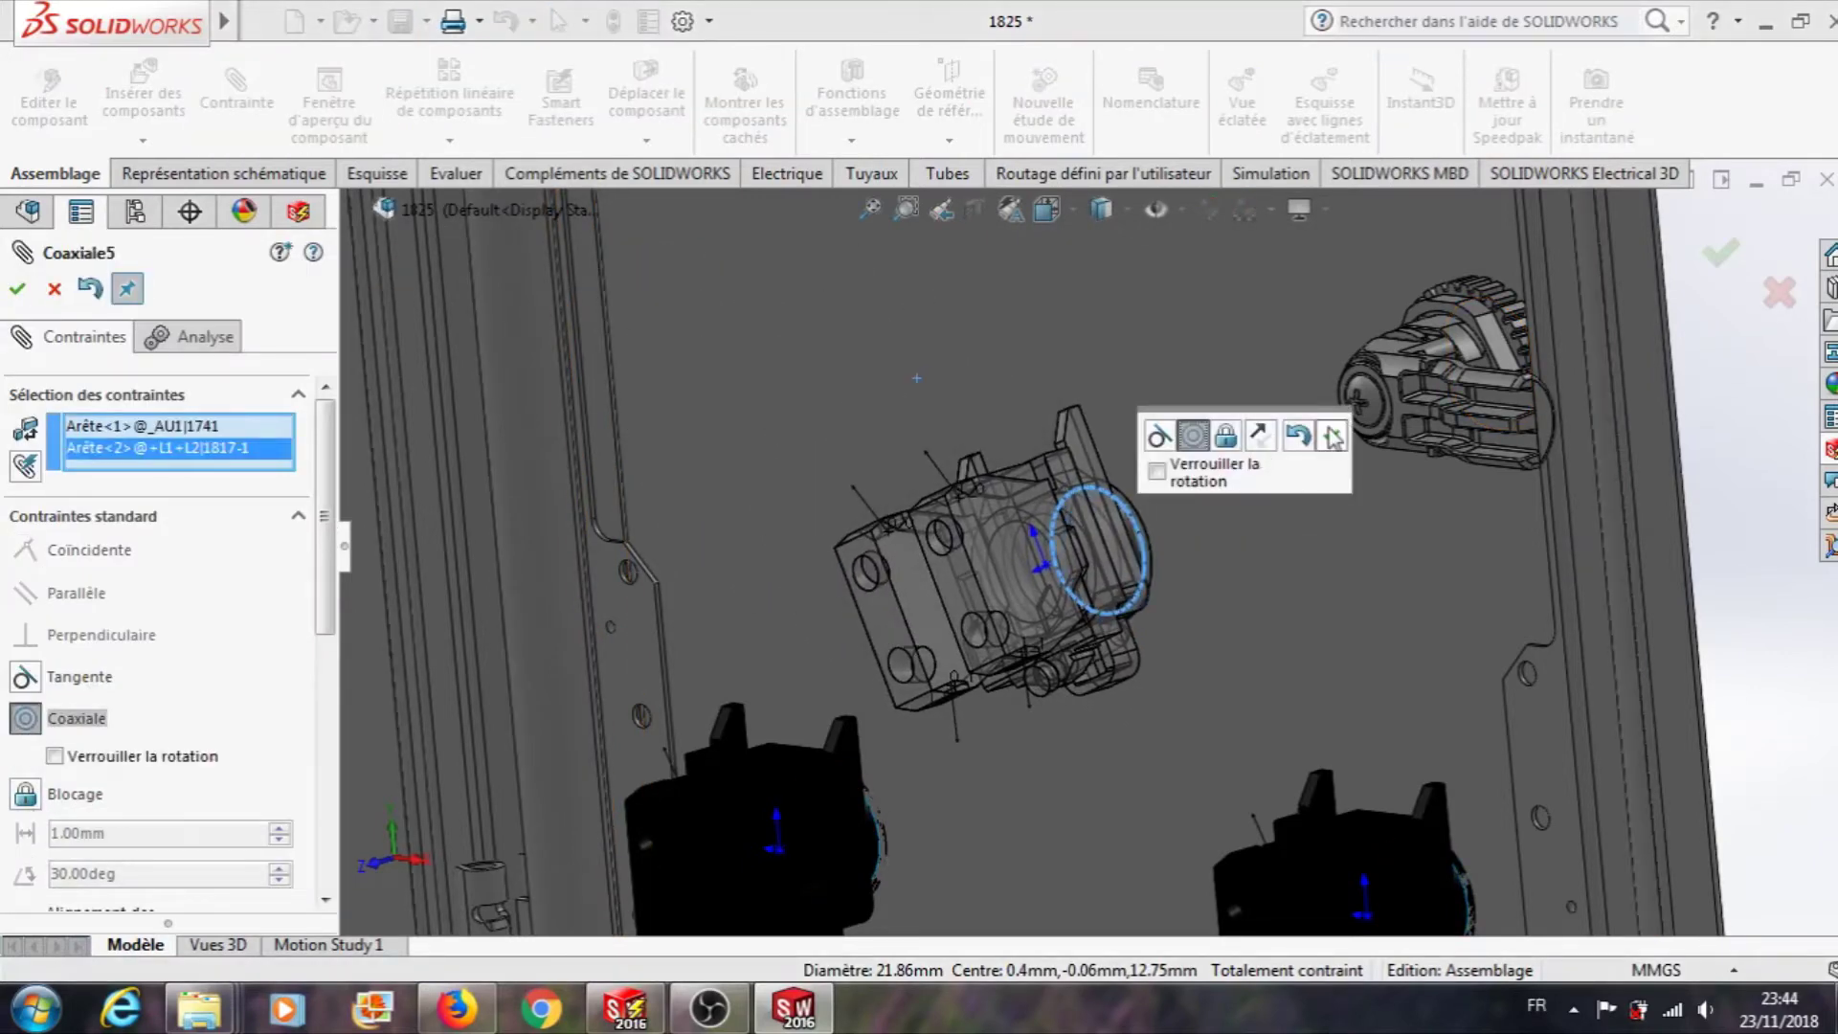
pyautogui.click(1331, 437)
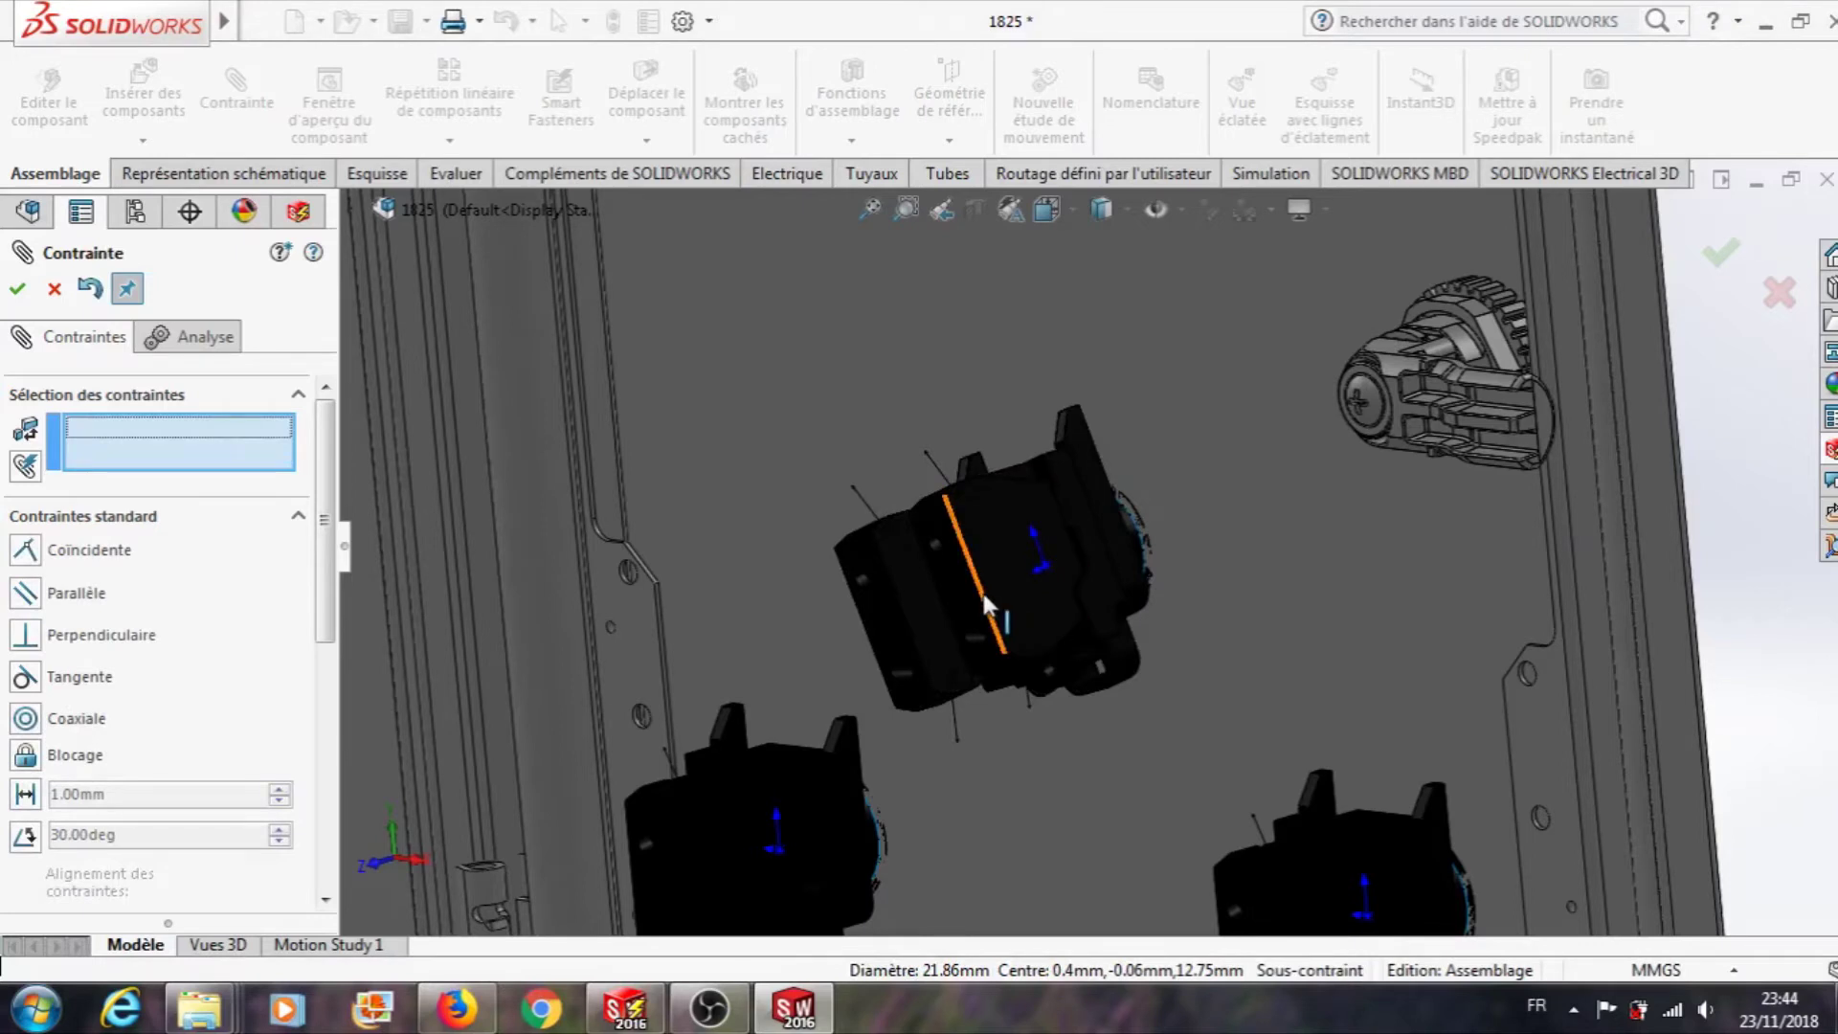
# - Add a parallel mate between the AU1 push button's straight body edge and the lower handle-side rail's vertical edge
pyautogui.click(988, 603)
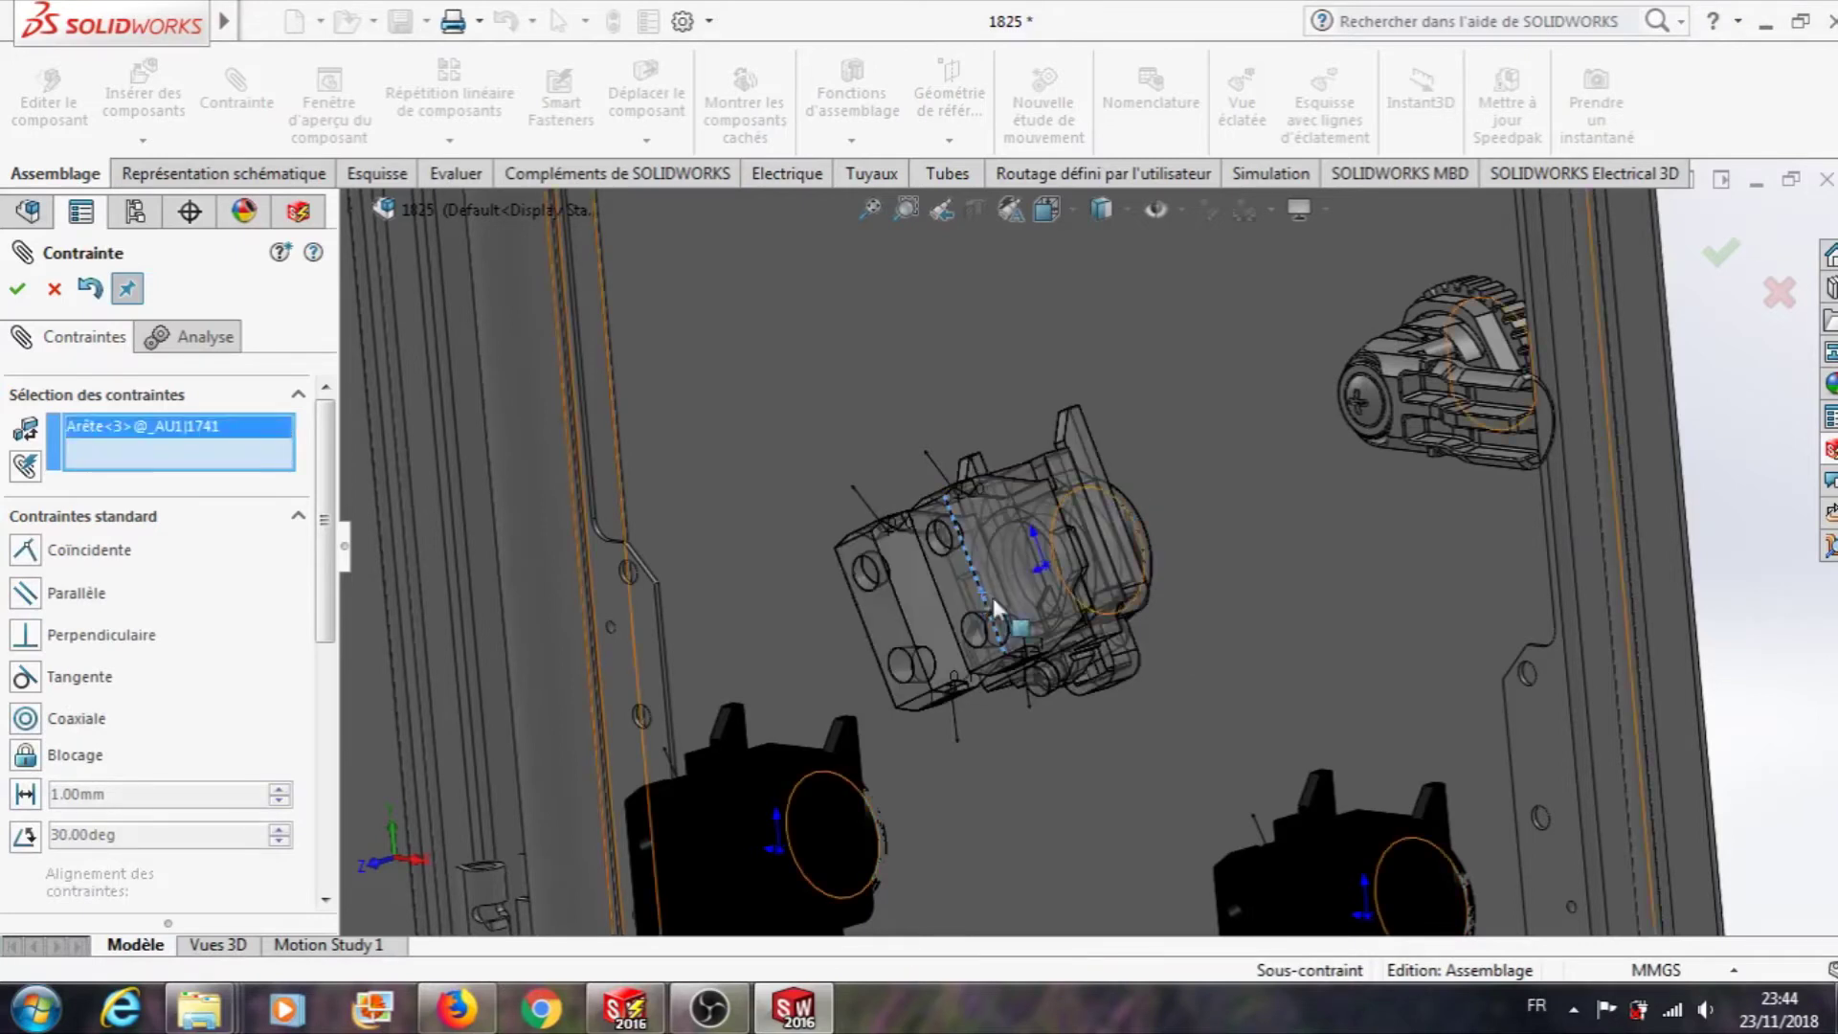
pyautogui.click(1506, 722)
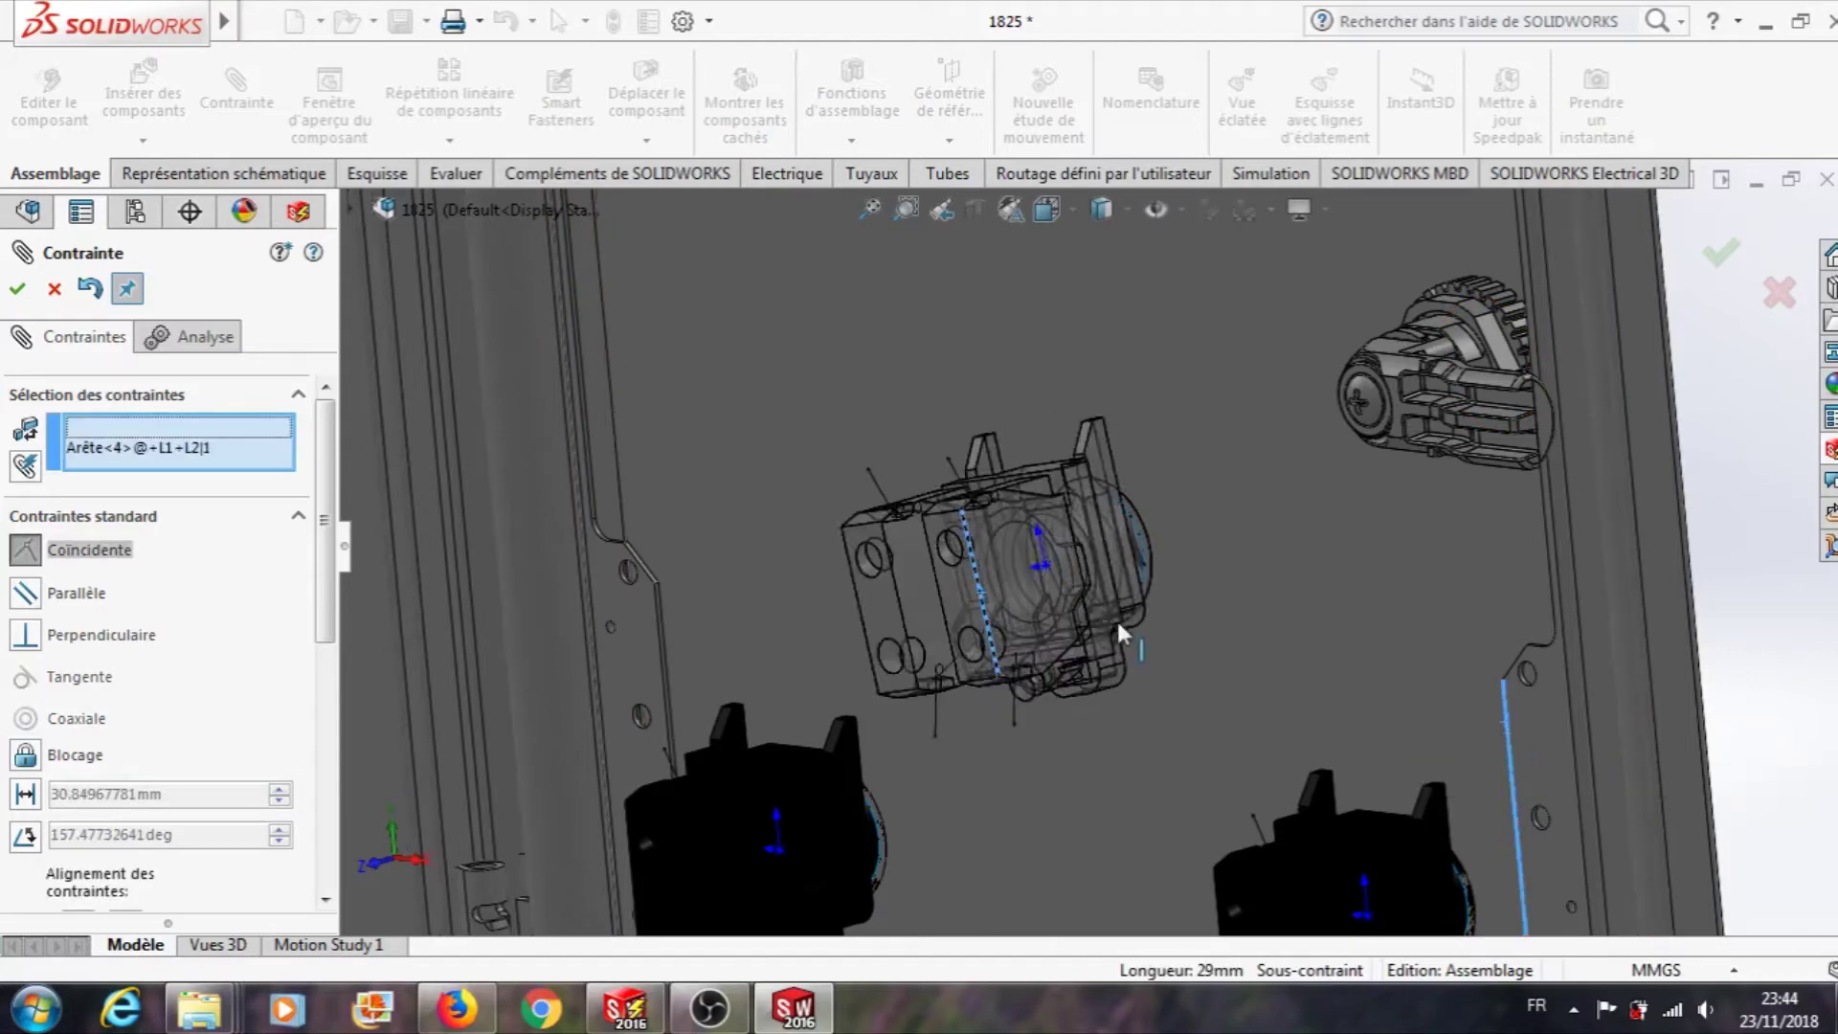
pyautogui.click(19, 289)
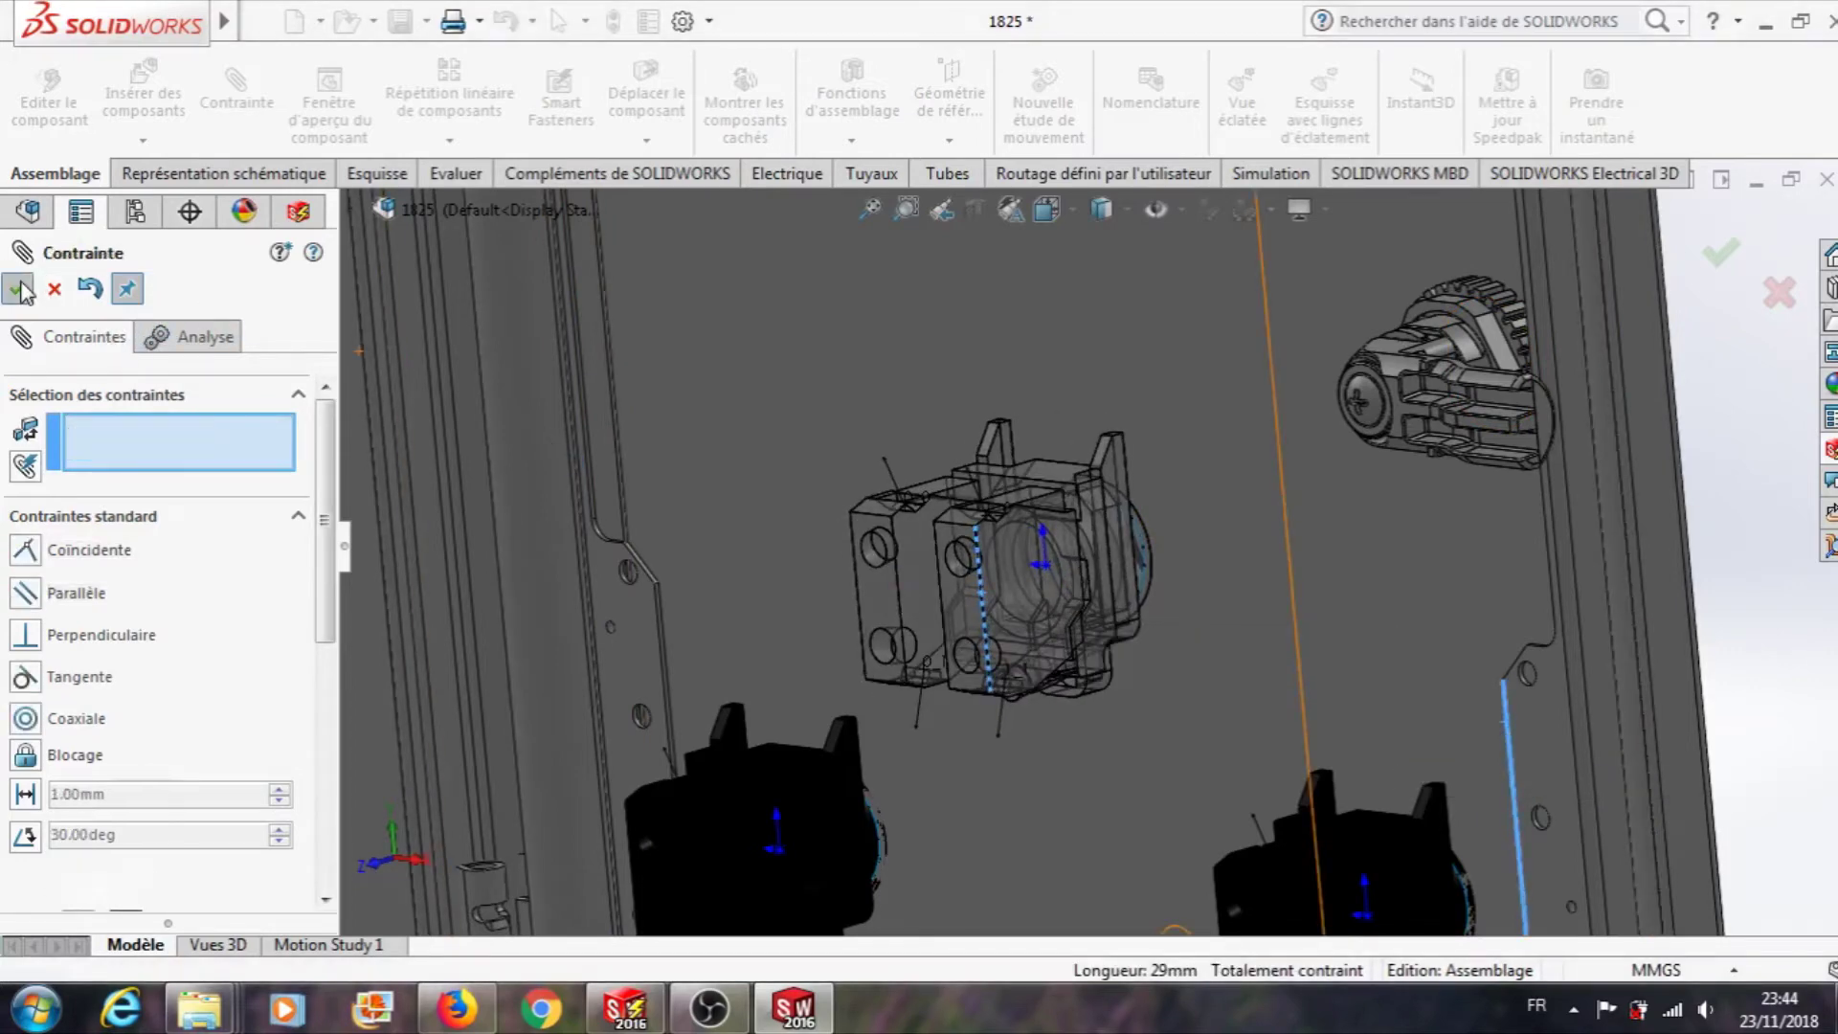
# - Add a coincident mate between the flat face of the NSYMR43 grille's upper corner lug and the enclosure's upper stud collar opposite the hinges
pyautogui.click(54, 288)
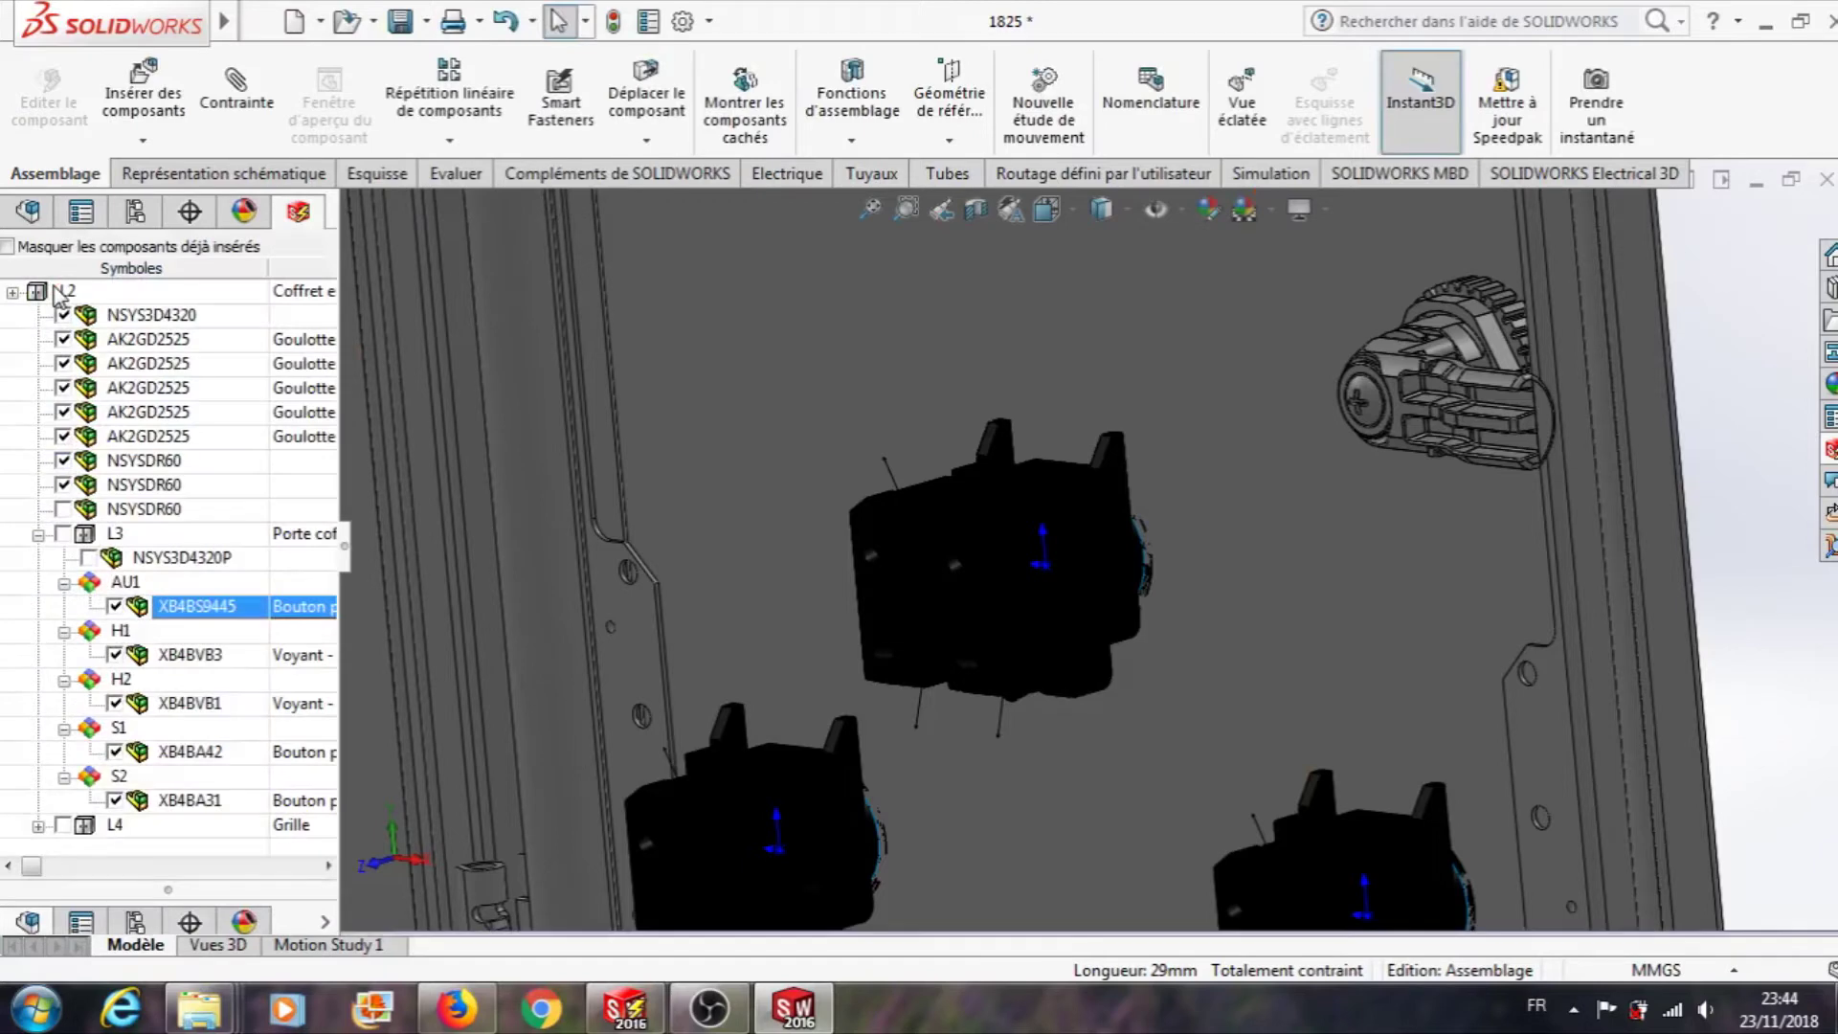
pyautogui.scroll(10, 740, 706)
pyautogui.moveTo(774, 687); pyautogui.dragTo(1136, 565, button='middle')
pyautogui.moveTo(850, 669); pyautogui.dragTo(565, 612, button='middle')
pyautogui.scroll(-3, 560, 603)
pyautogui.scroll(-2, 558, 601)
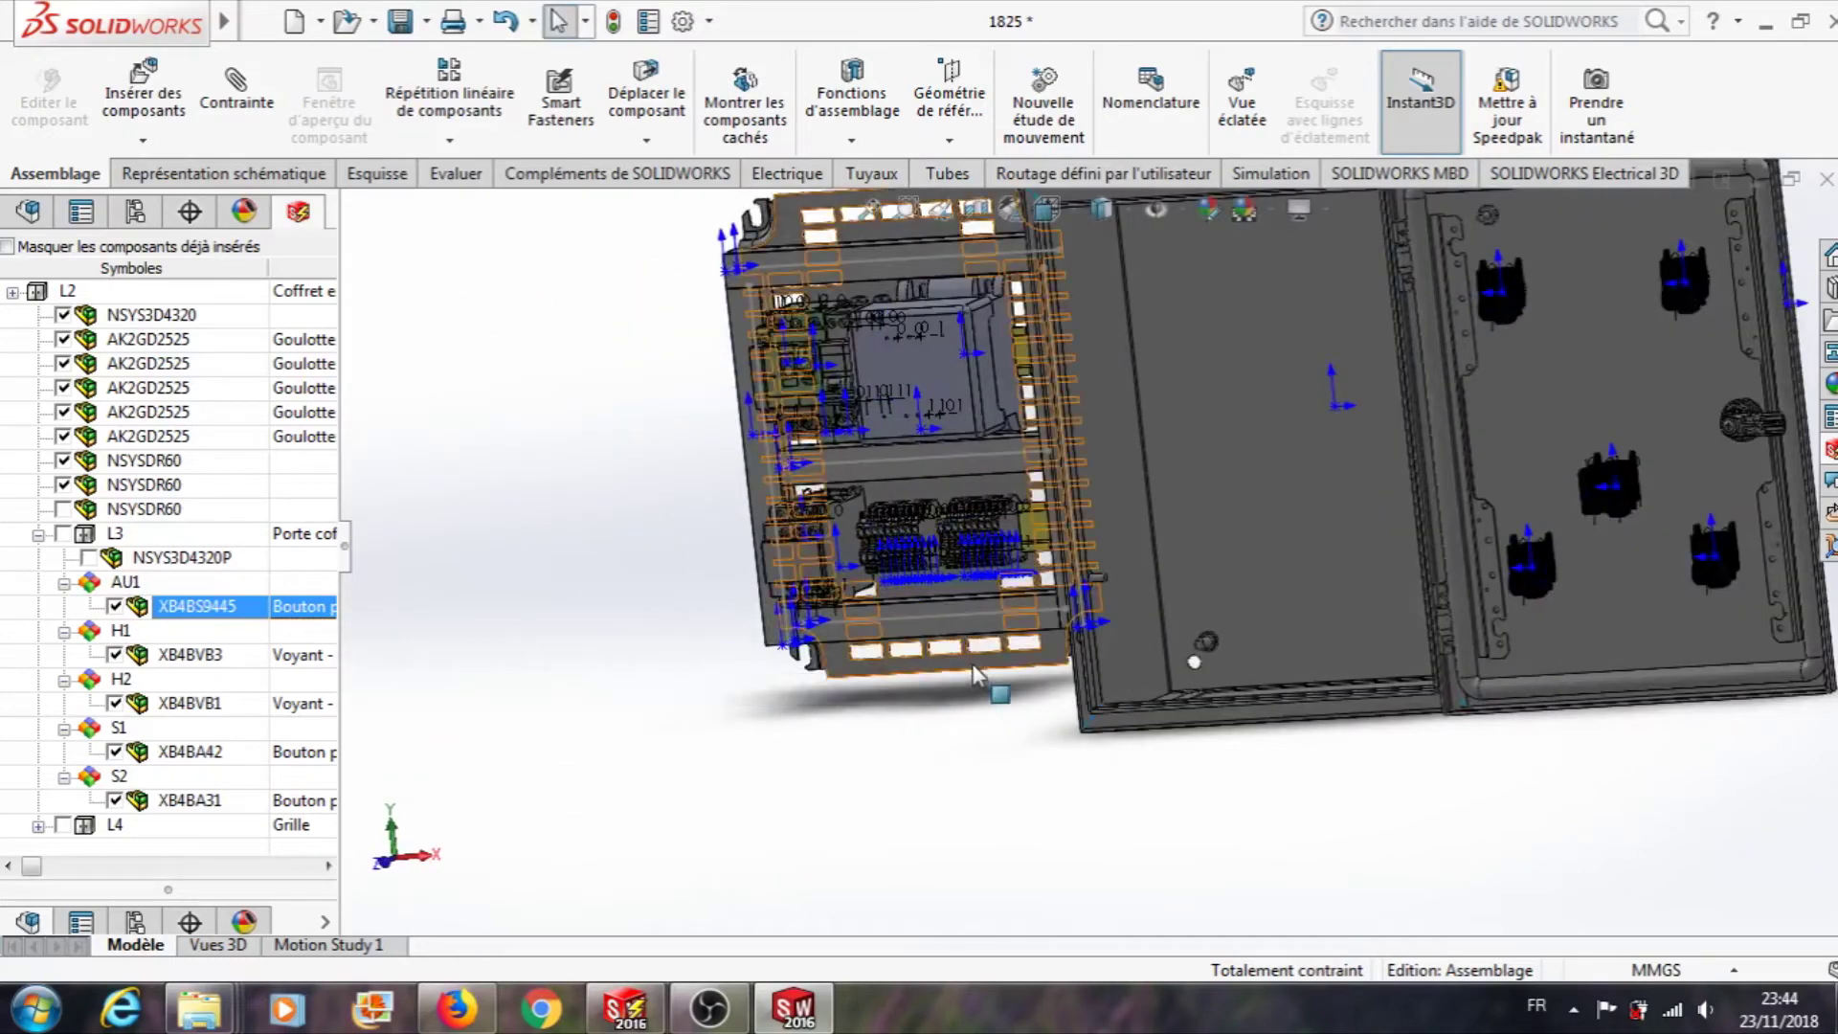
pyautogui.scroll(2, 677, 430)
pyautogui.moveTo(681, 371); pyautogui.dragTo(1423, 444, button='middle')
pyautogui.scroll(-5, 1225, 436)
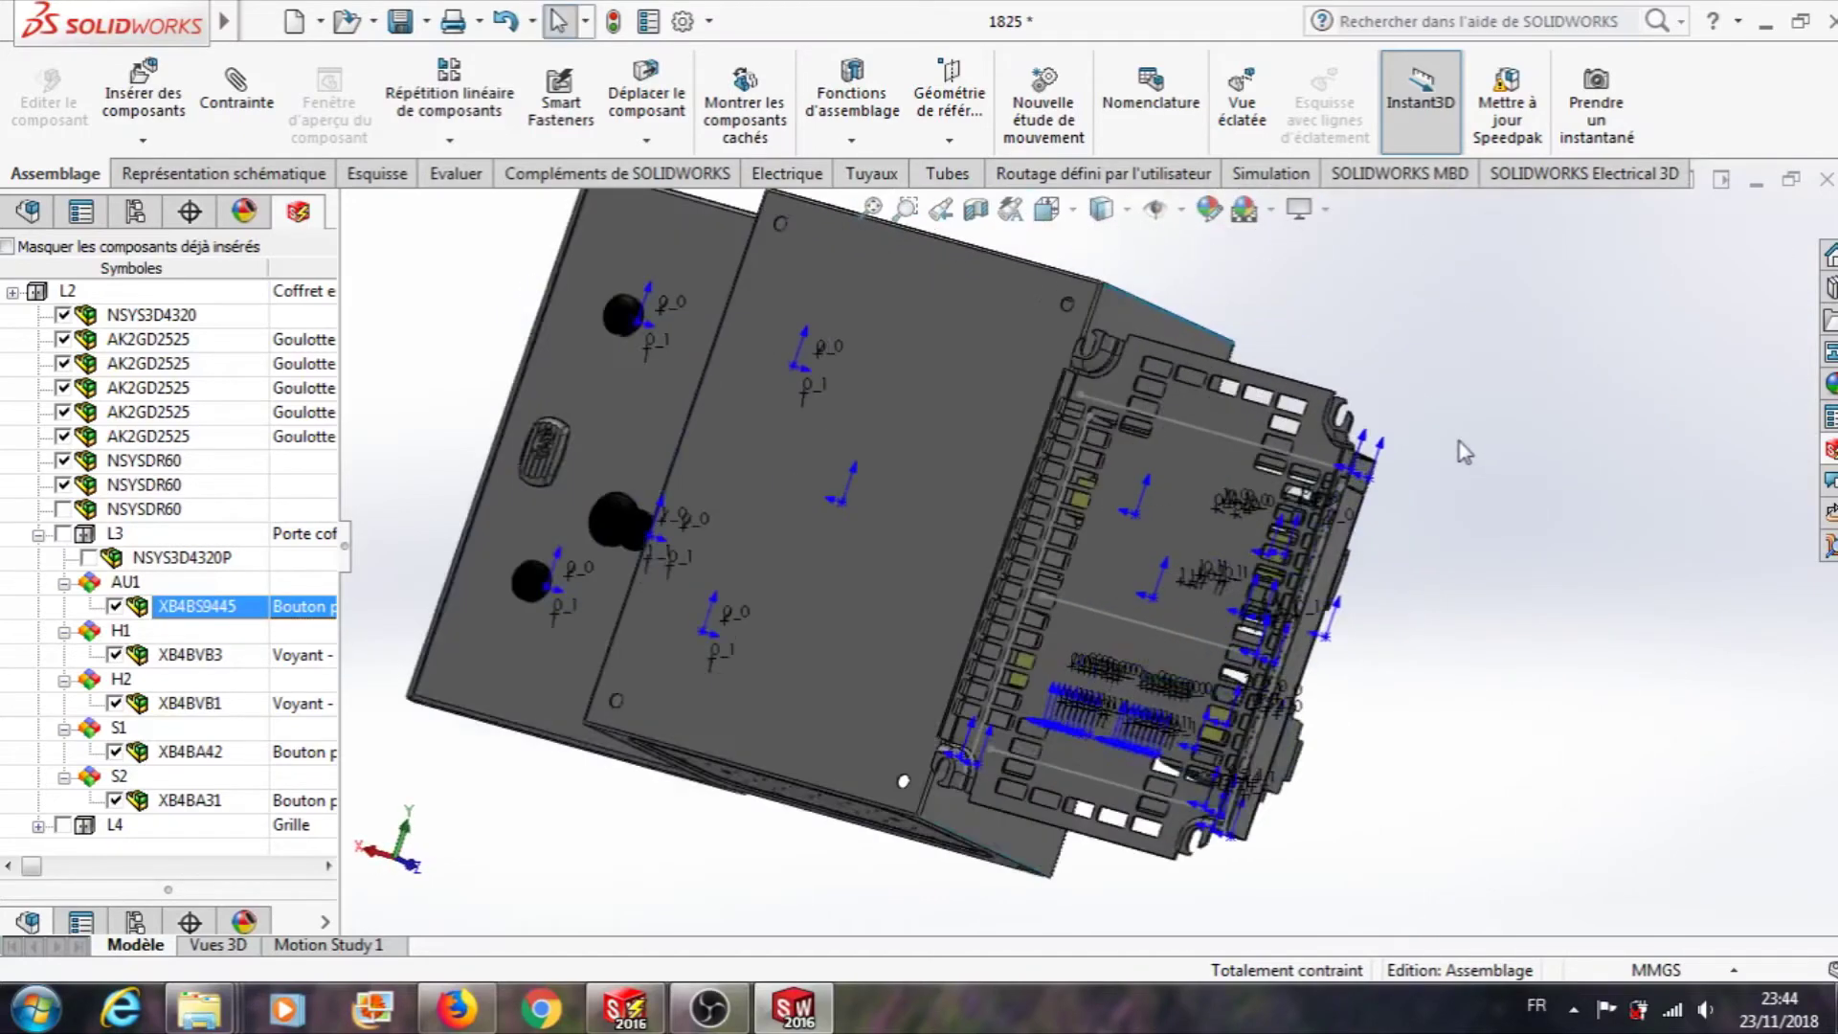
pyautogui.scroll(-2, 1222, 427)
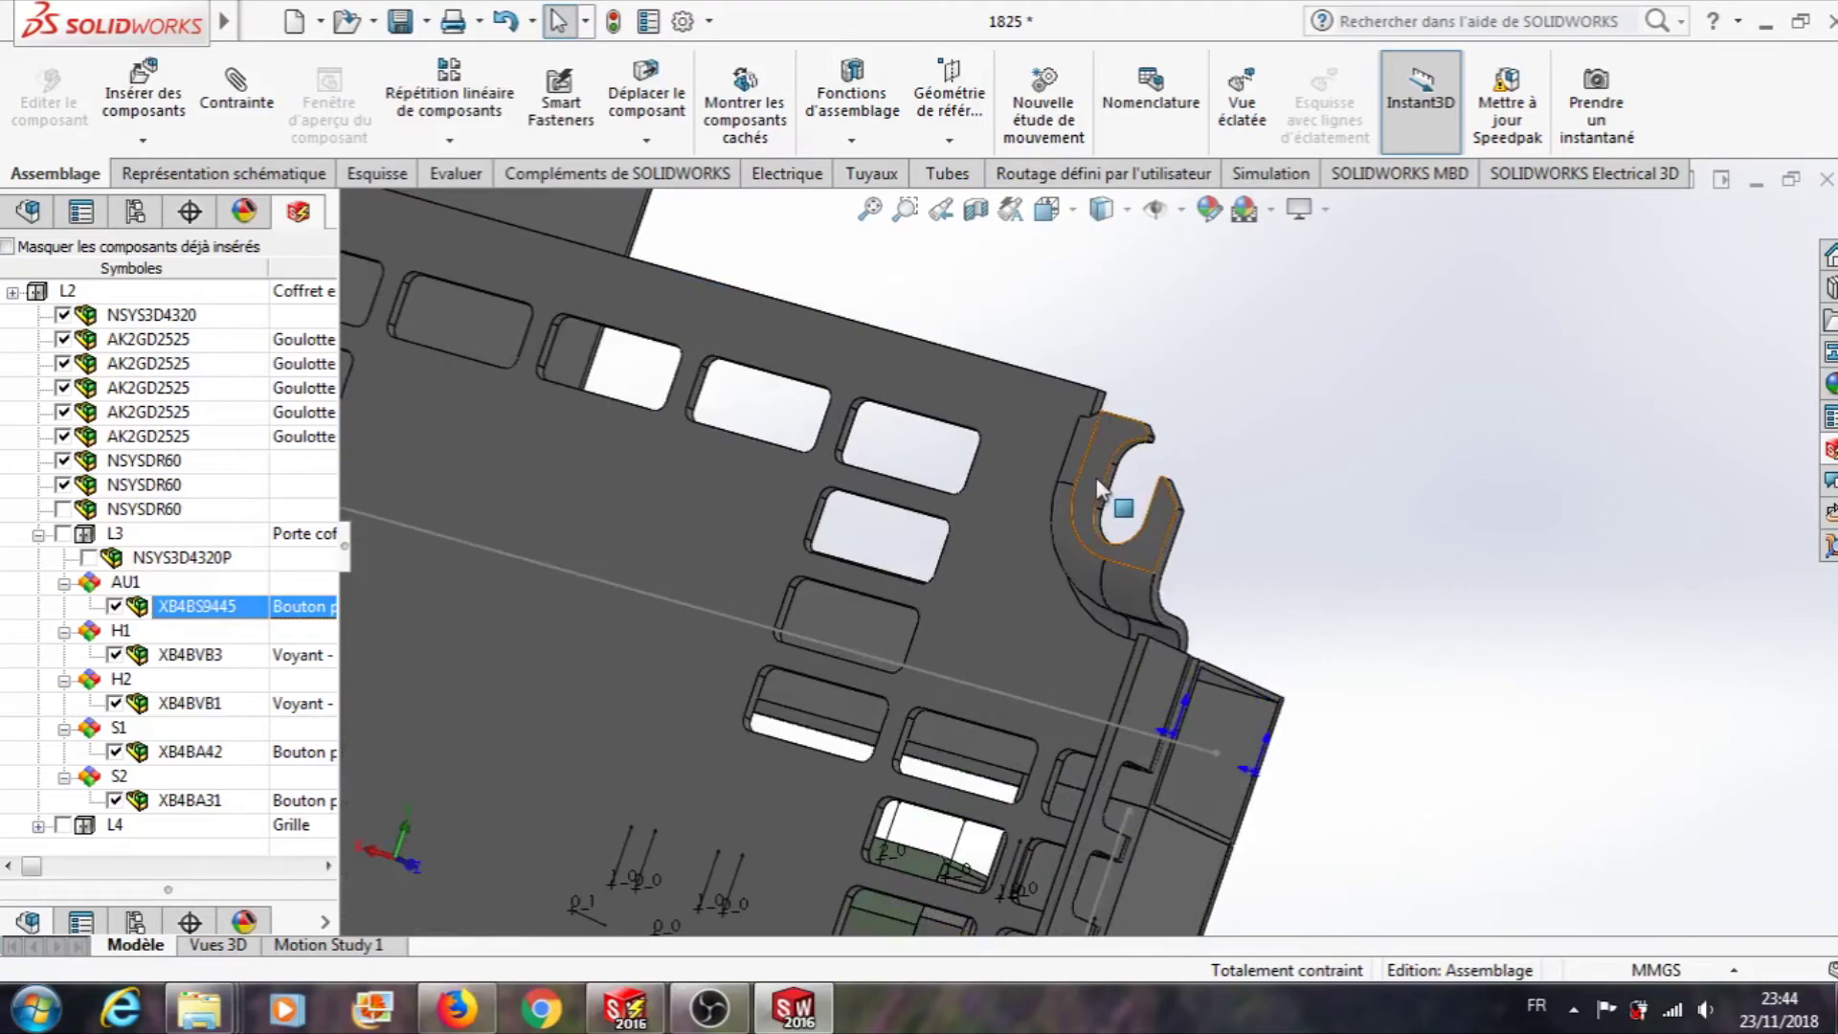
pyautogui.click(1099, 490)
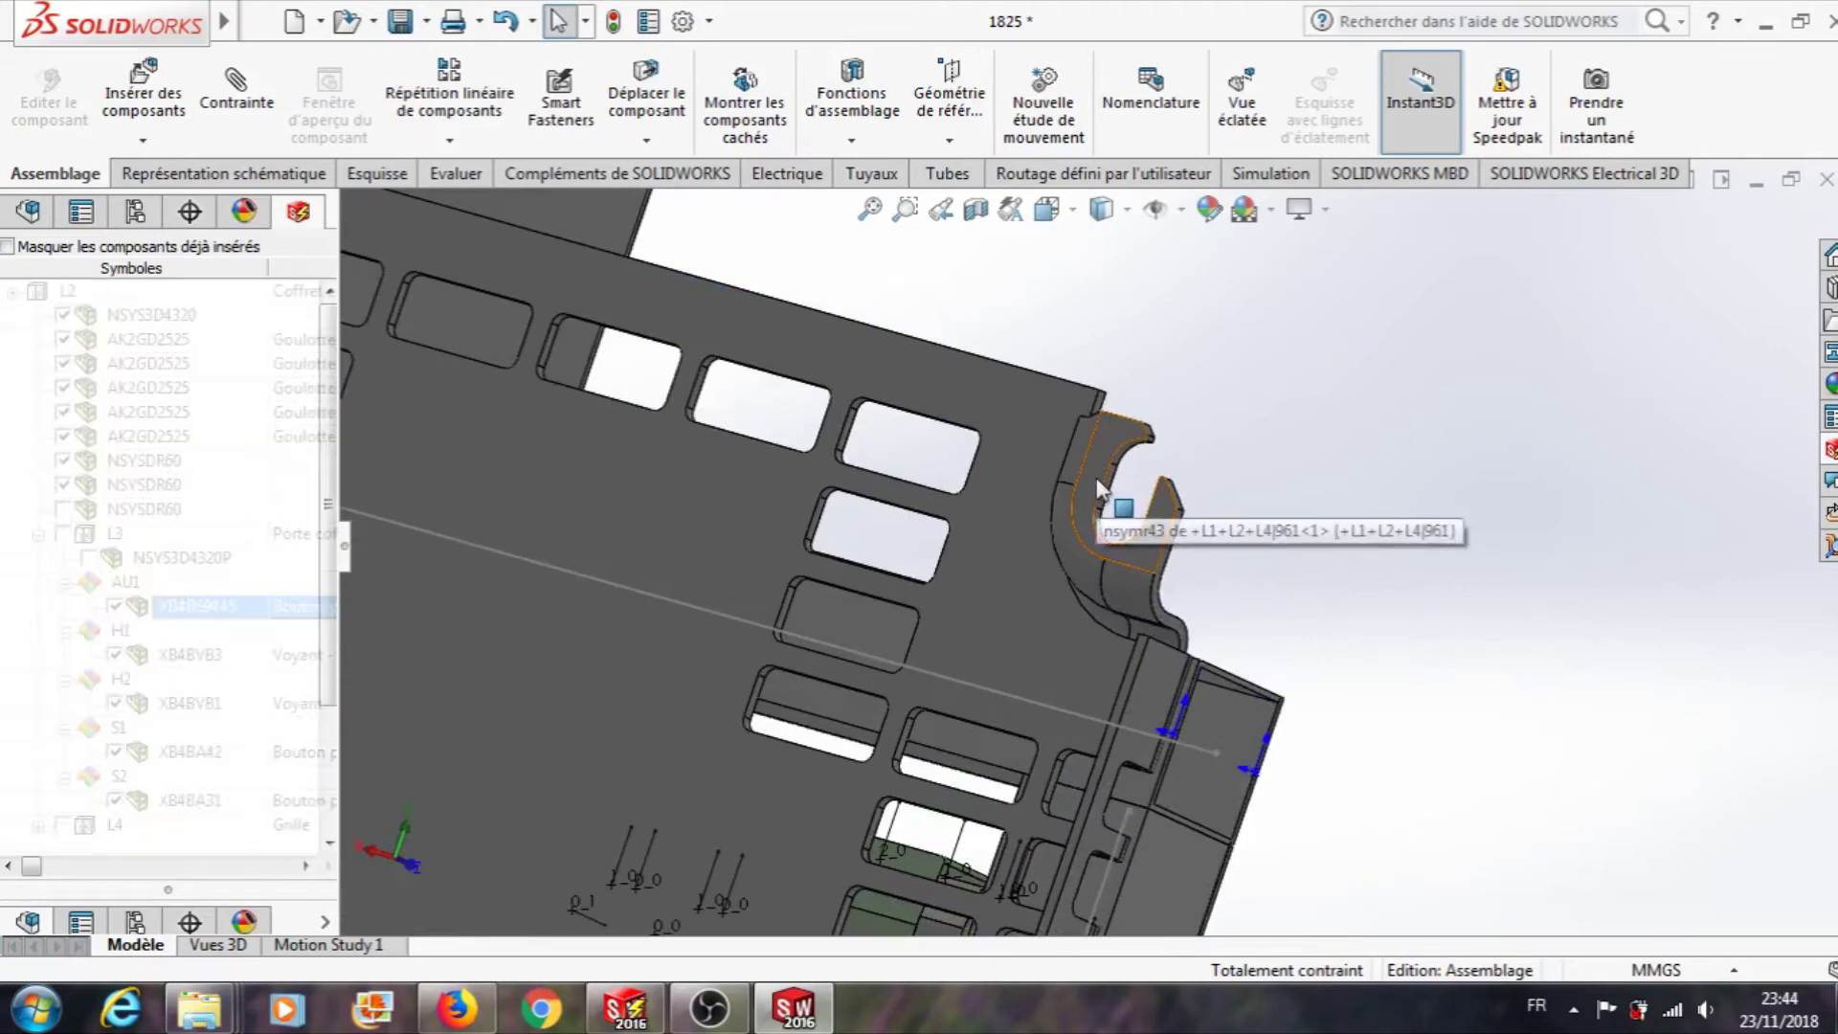
pyautogui.click(230, 96)
pyautogui.scroll(5, 746, 647)
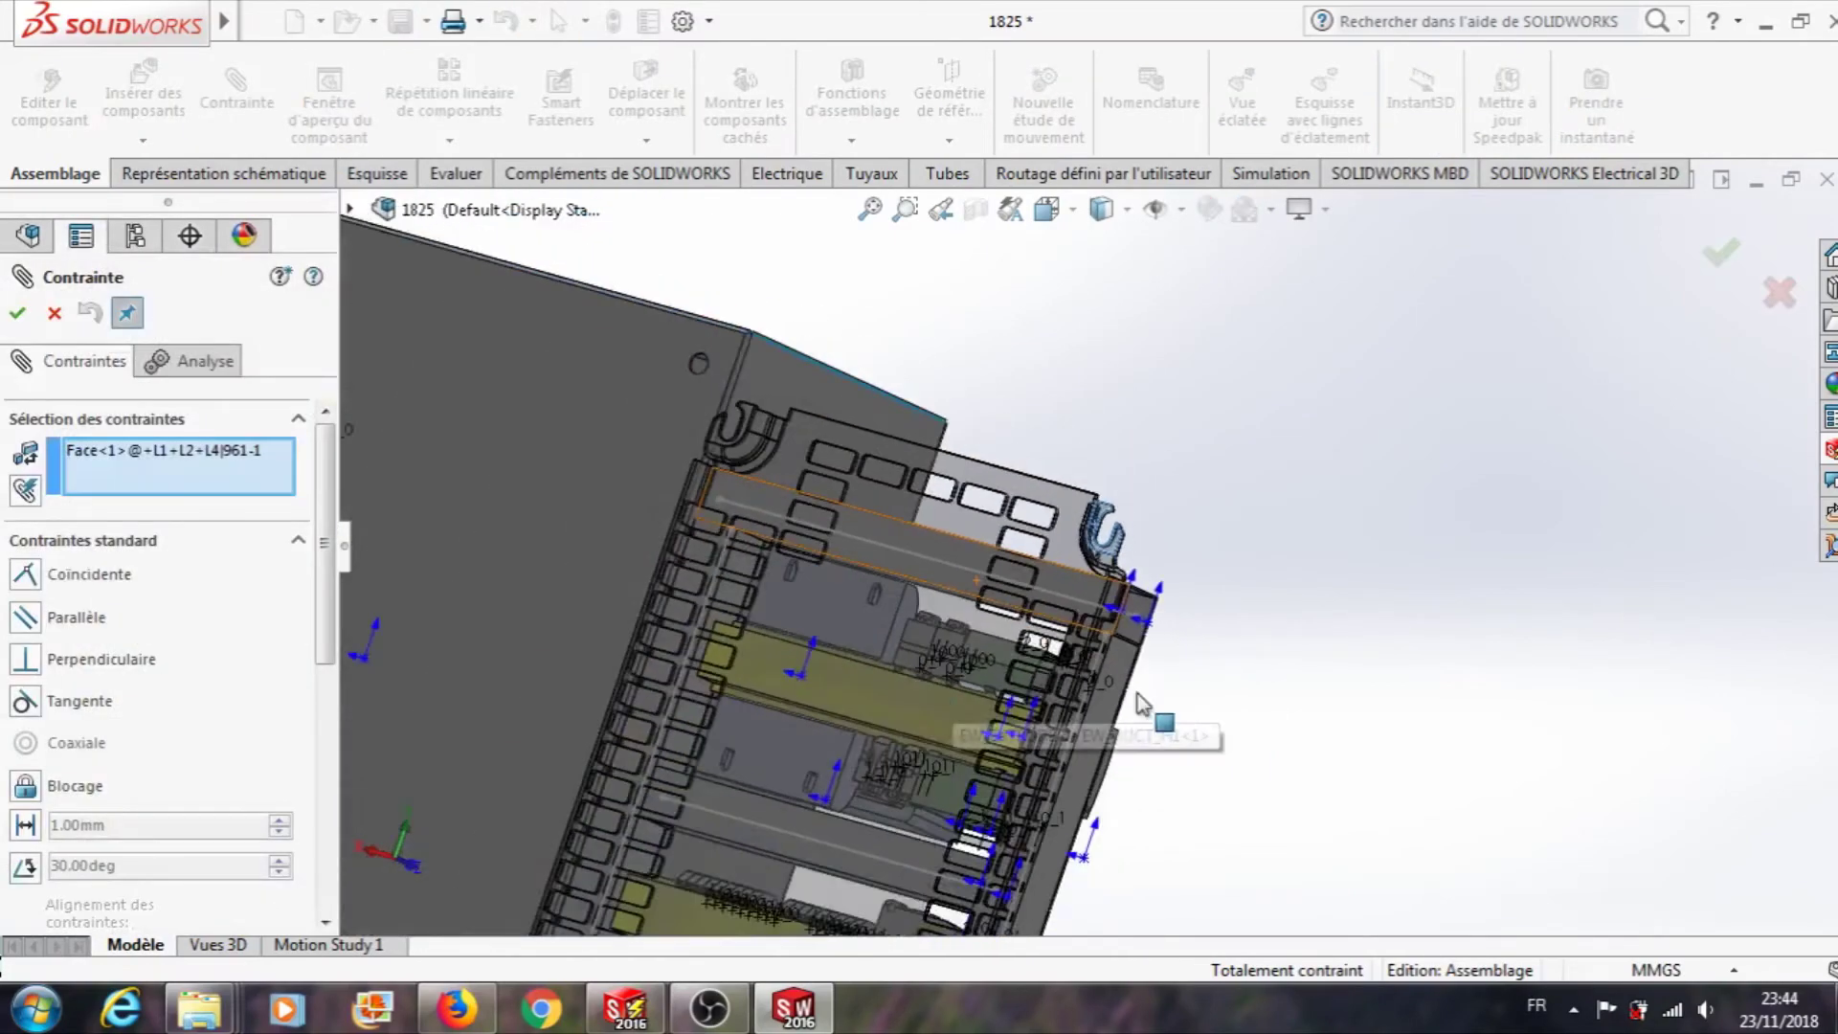
pyautogui.moveTo(1299, 753); pyautogui.dragTo(1081, 694, button='middle')
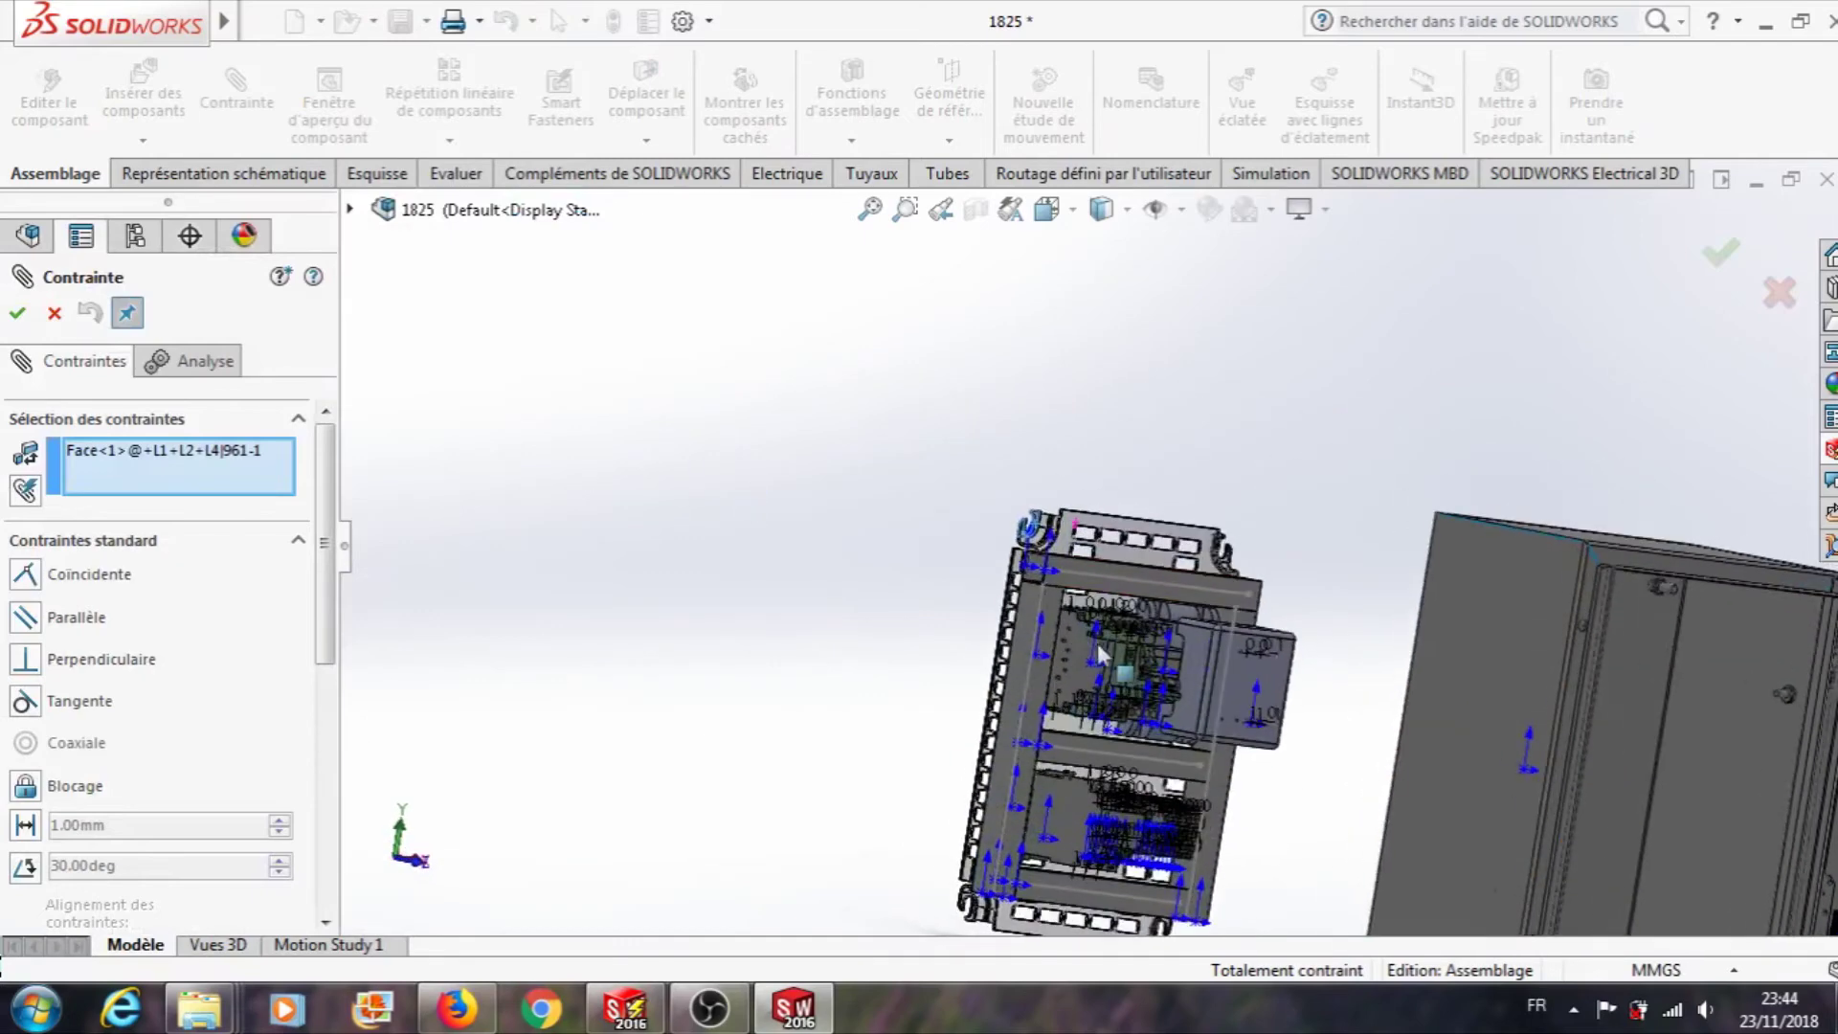
pyautogui.scroll(3, 1571, 718)
pyautogui.moveTo(1571, 711); pyautogui.dragTo(1402, 609, button='middle')
pyautogui.scroll(-10, 1266, 537)
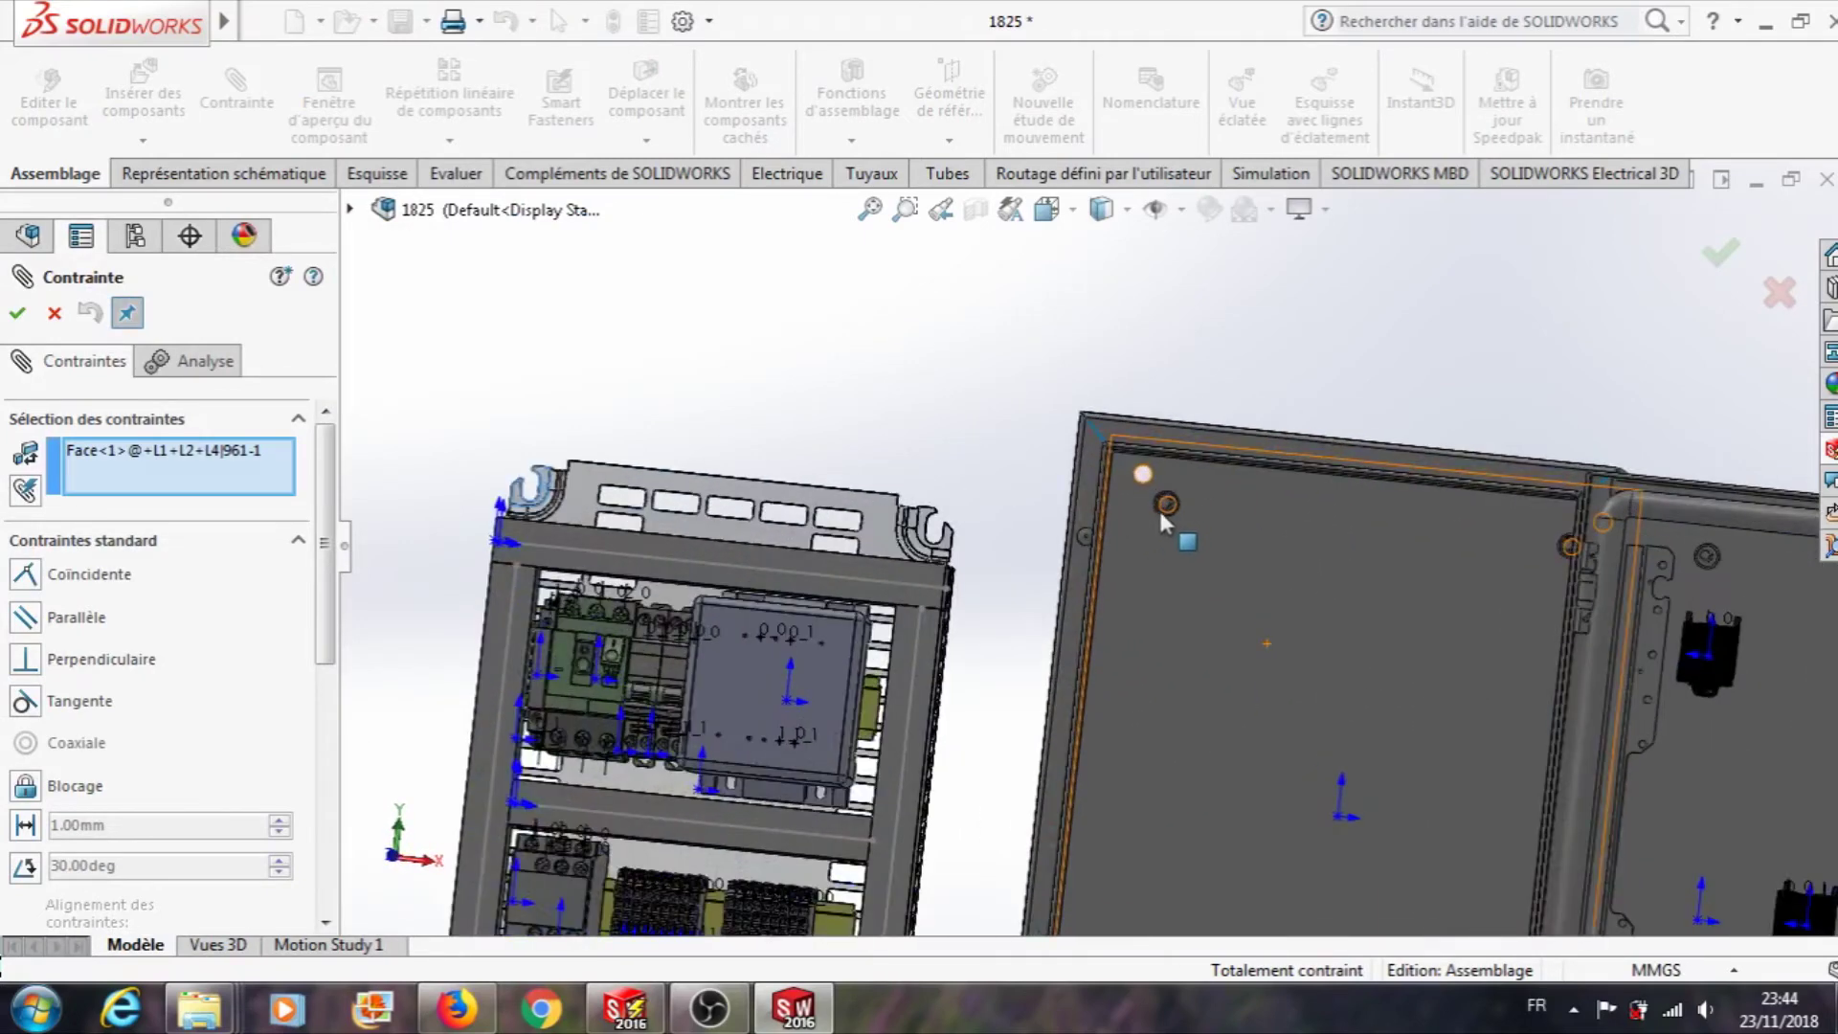
pyautogui.scroll(-10, 1161, 517)
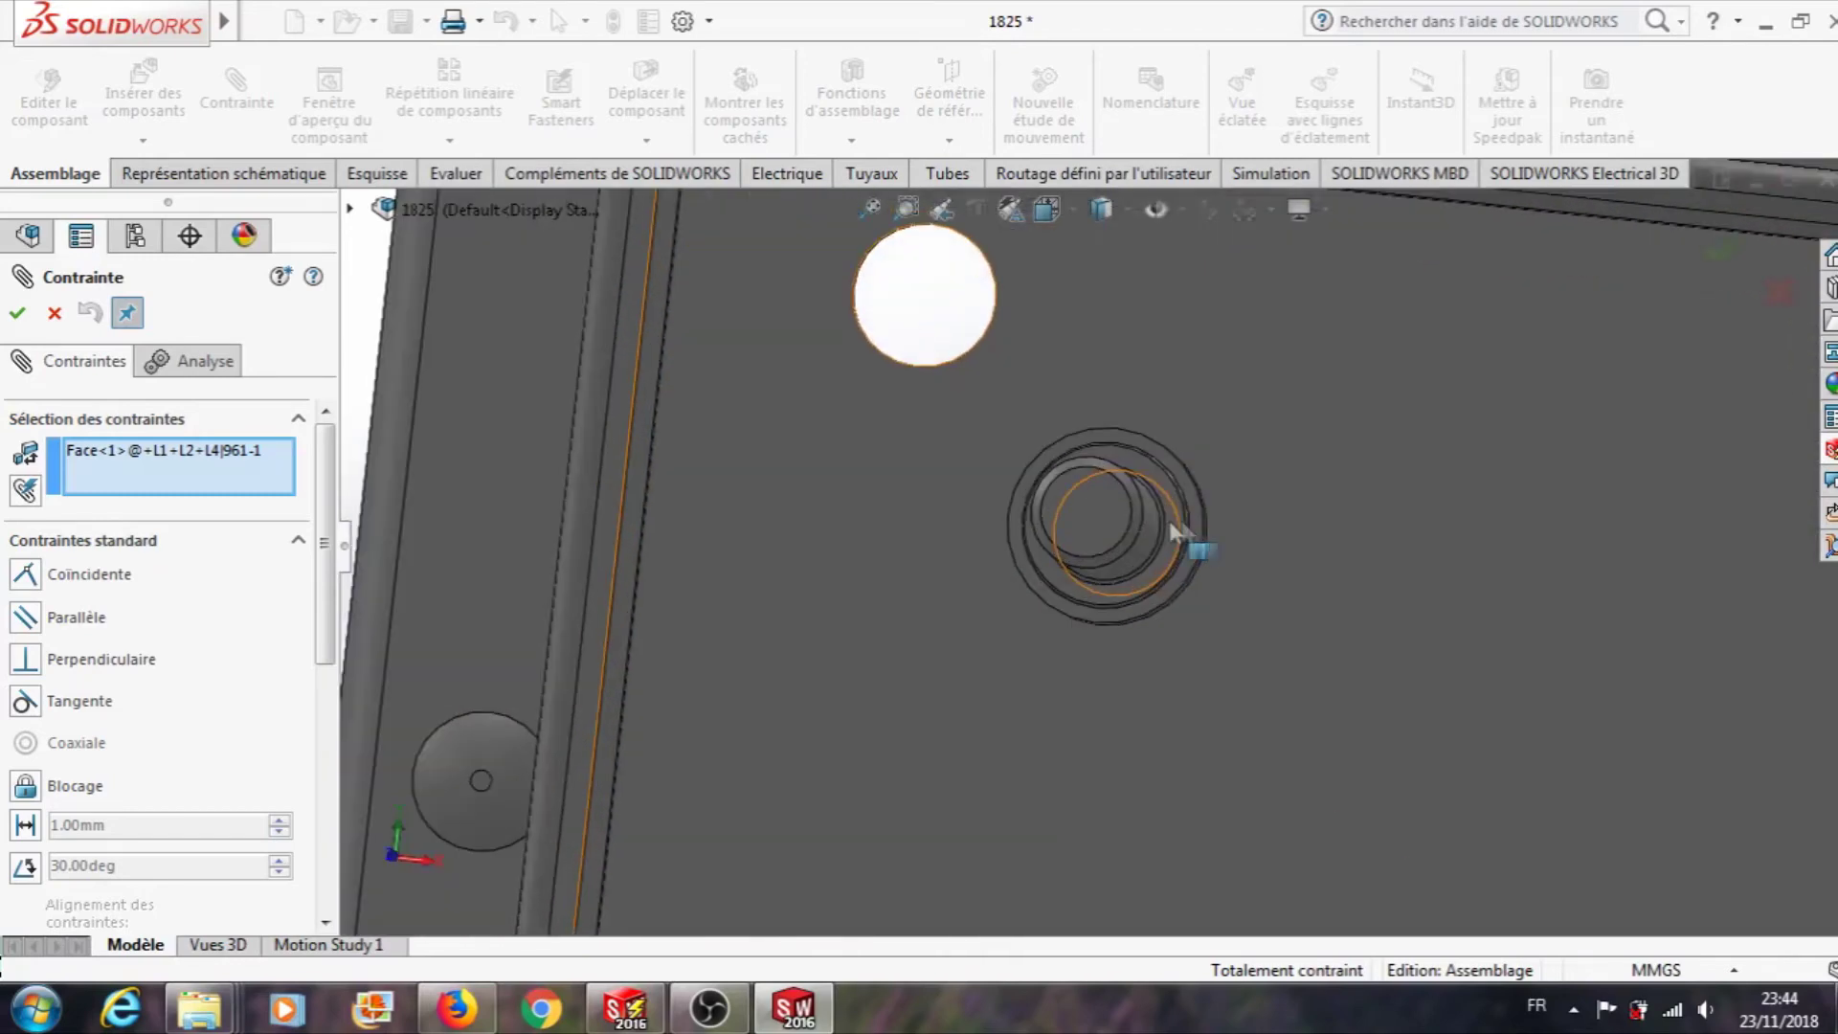
pyautogui.click(1170, 538)
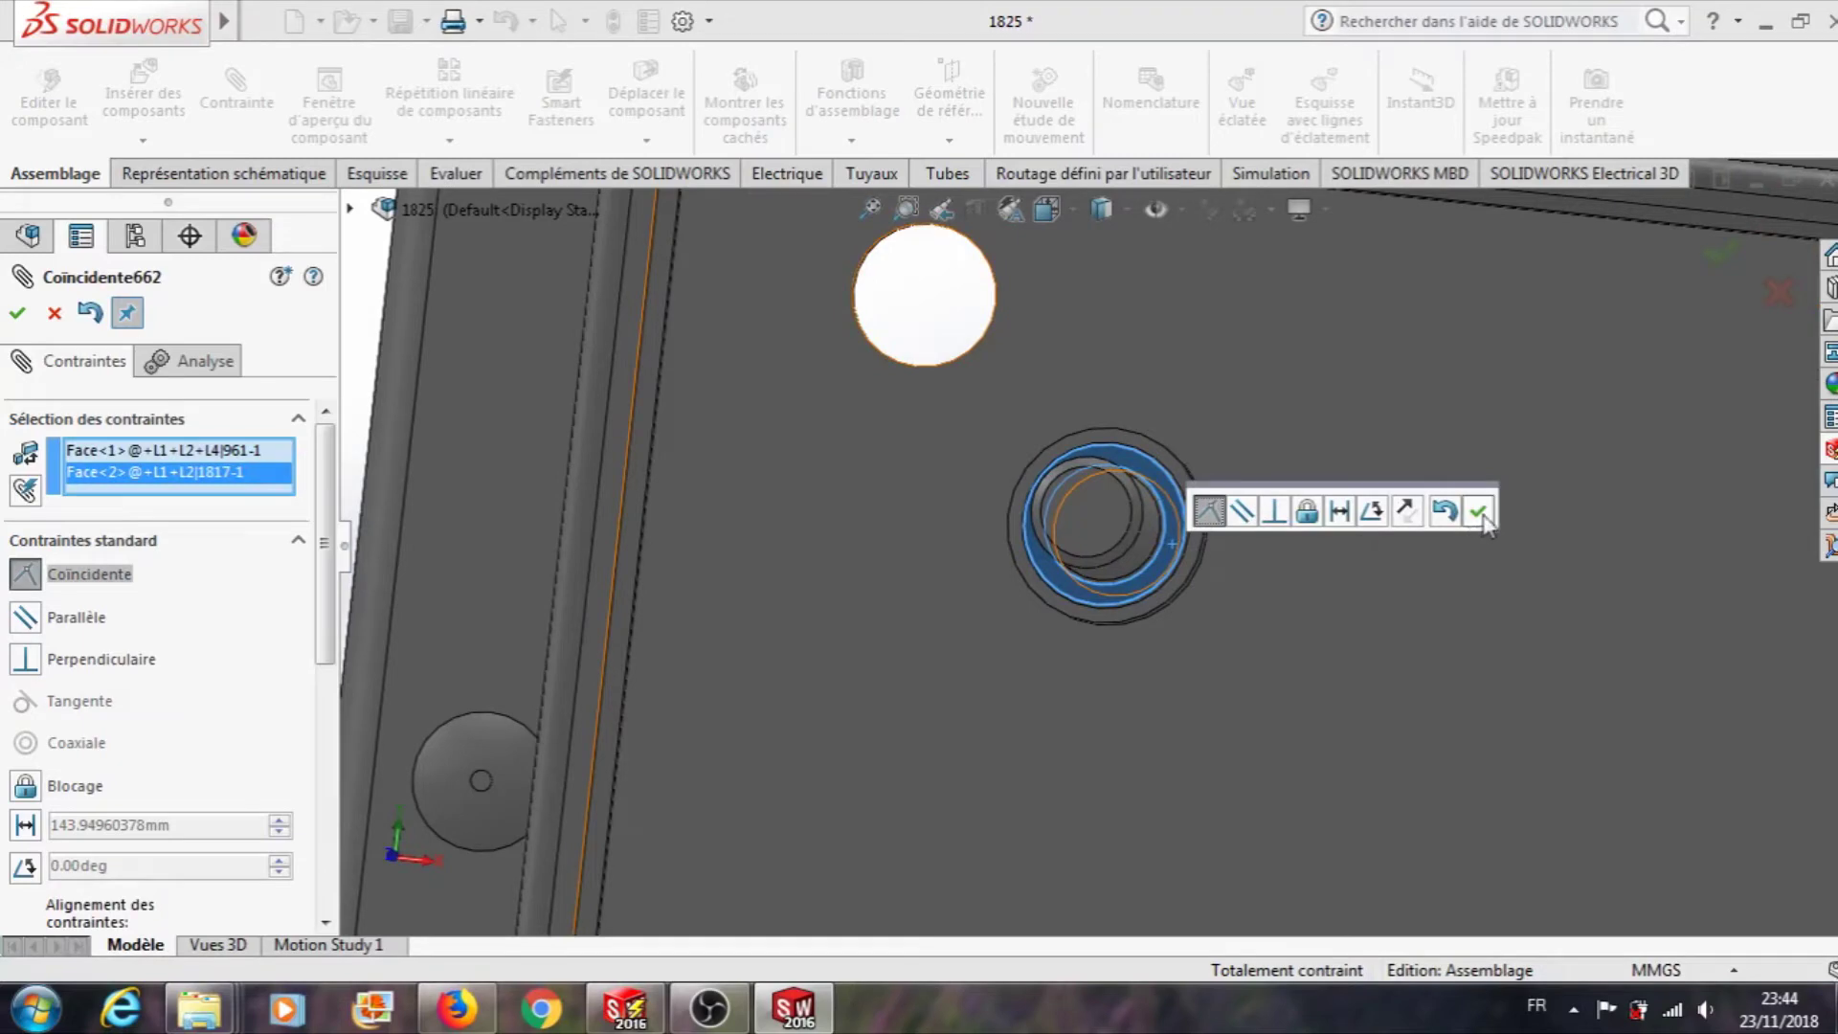
pyautogui.click(1482, 513)
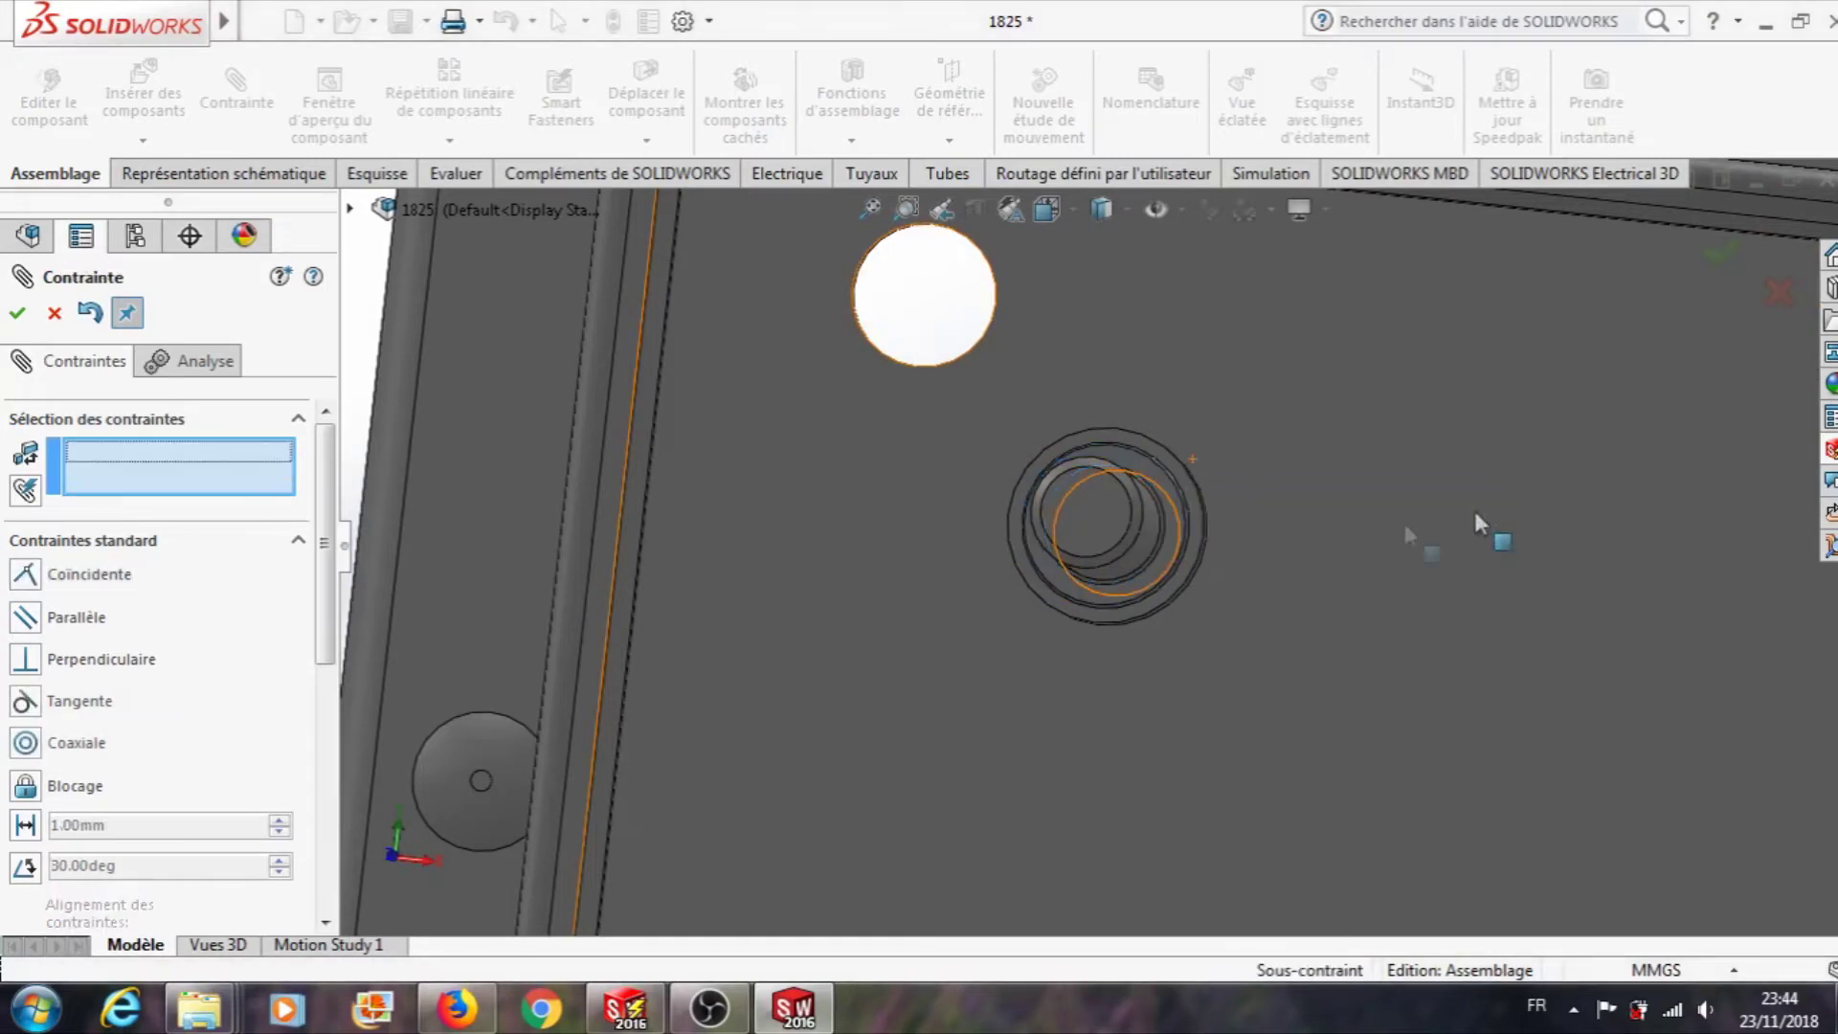
pyautogui.click(55, 315)
# - Add a tangent mate between the straight inner face of the grille's upper lug slot and the enclosure's upper stud opposite the hinges
pyautogui.scroll(10, 633, 693)
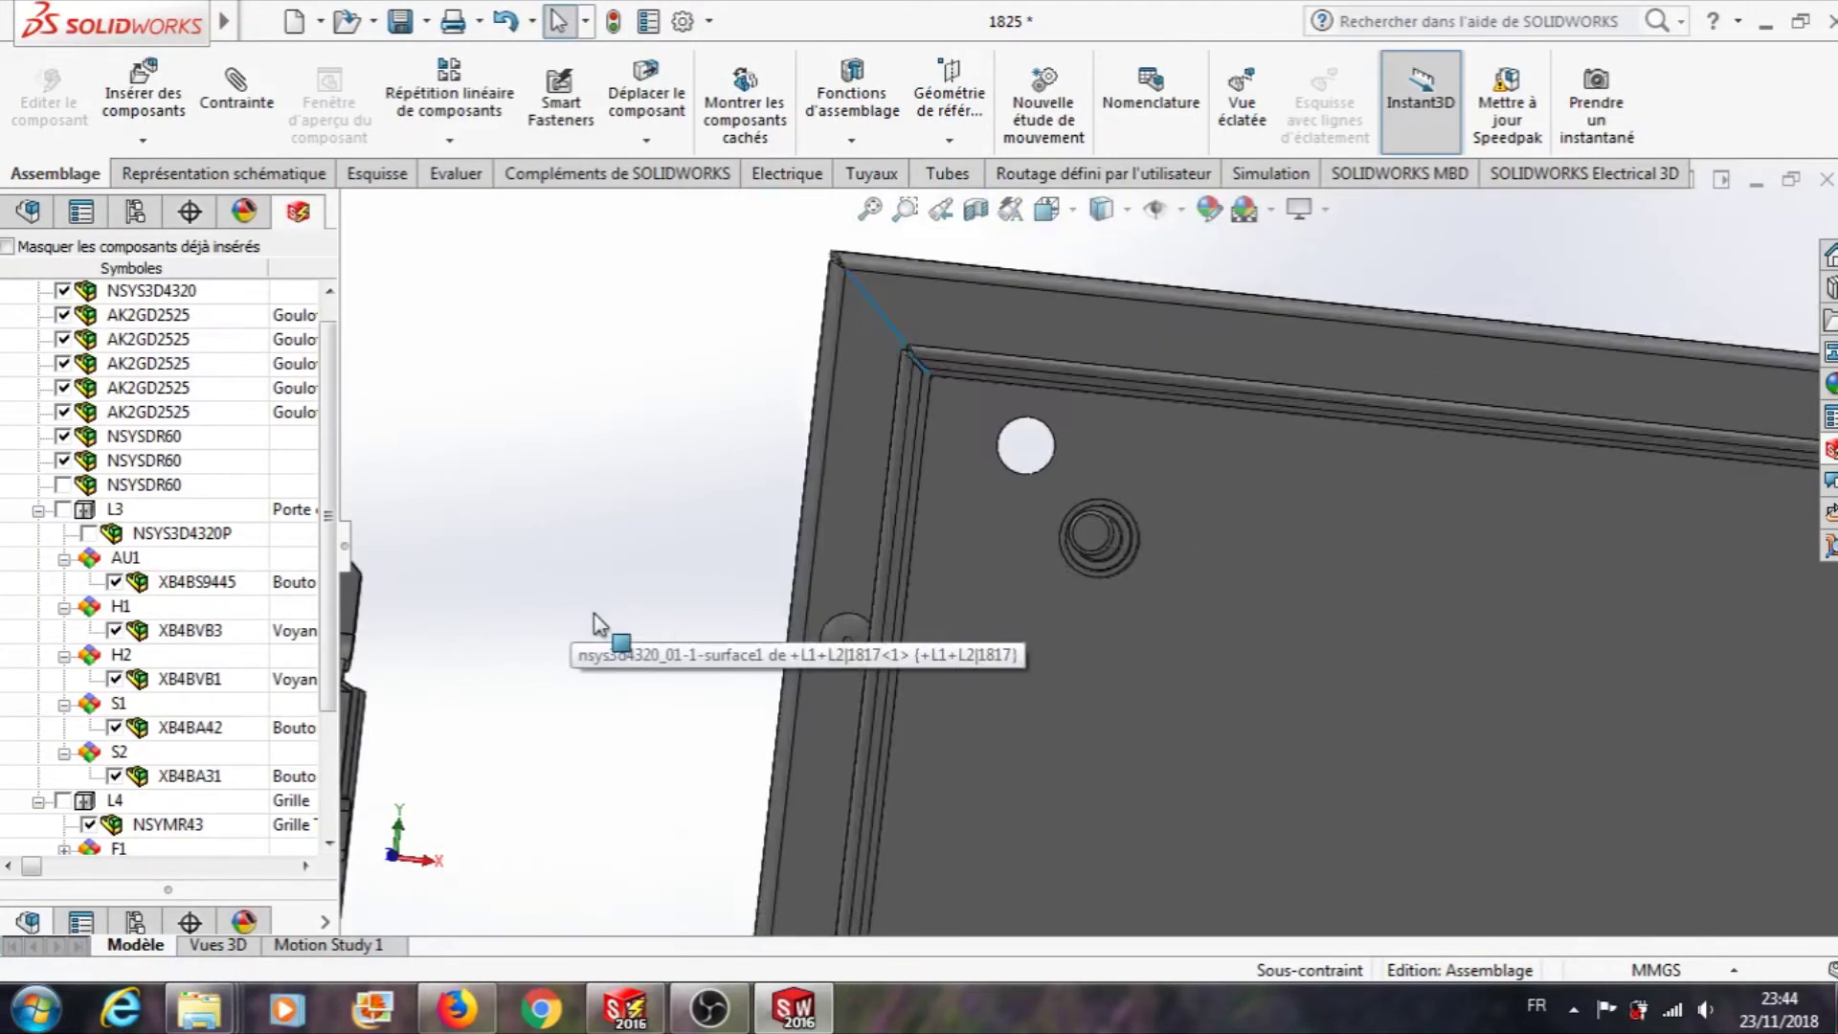
pyautogui.scroll(3, 546, 699)
pyautogui.scroll(-7, 629, 538)
pyautogui.moveTo(615, 519); pyautogui.dragTo(700, 586, button='middle')
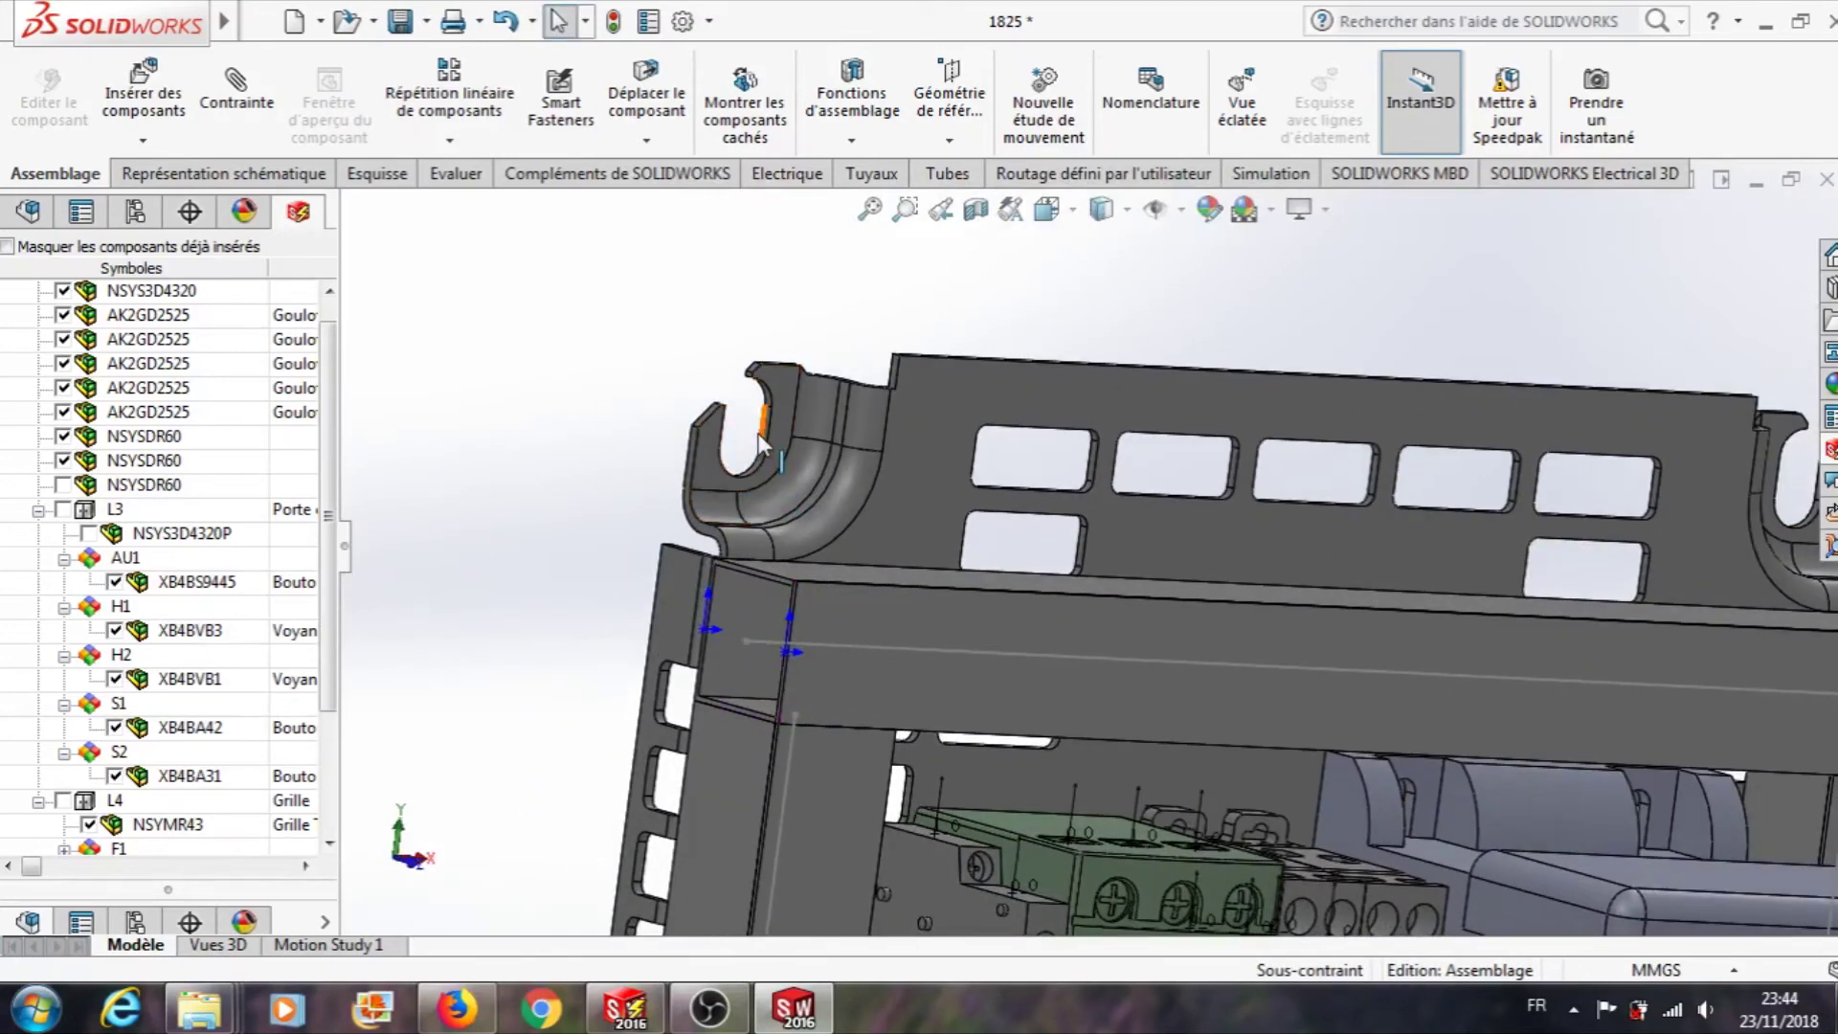
pyautogui.scroll(-4, 766, 448)
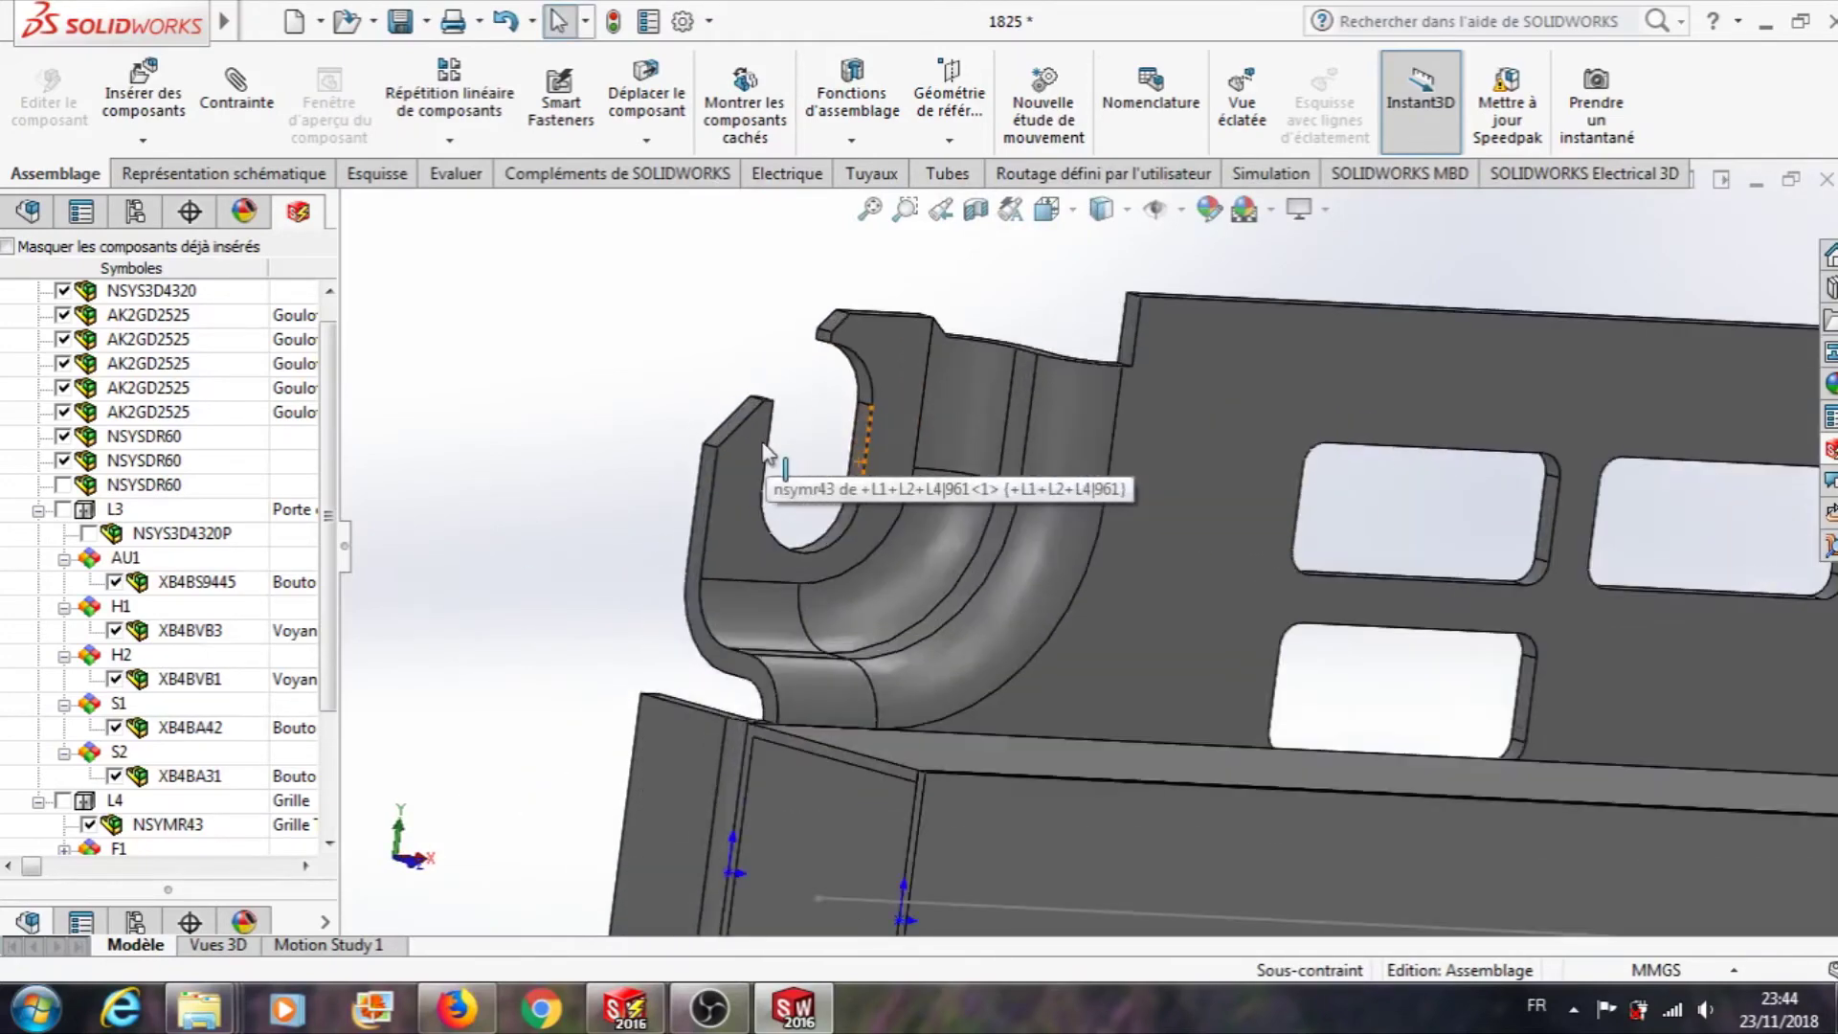
pyautogui.click(858, 458)
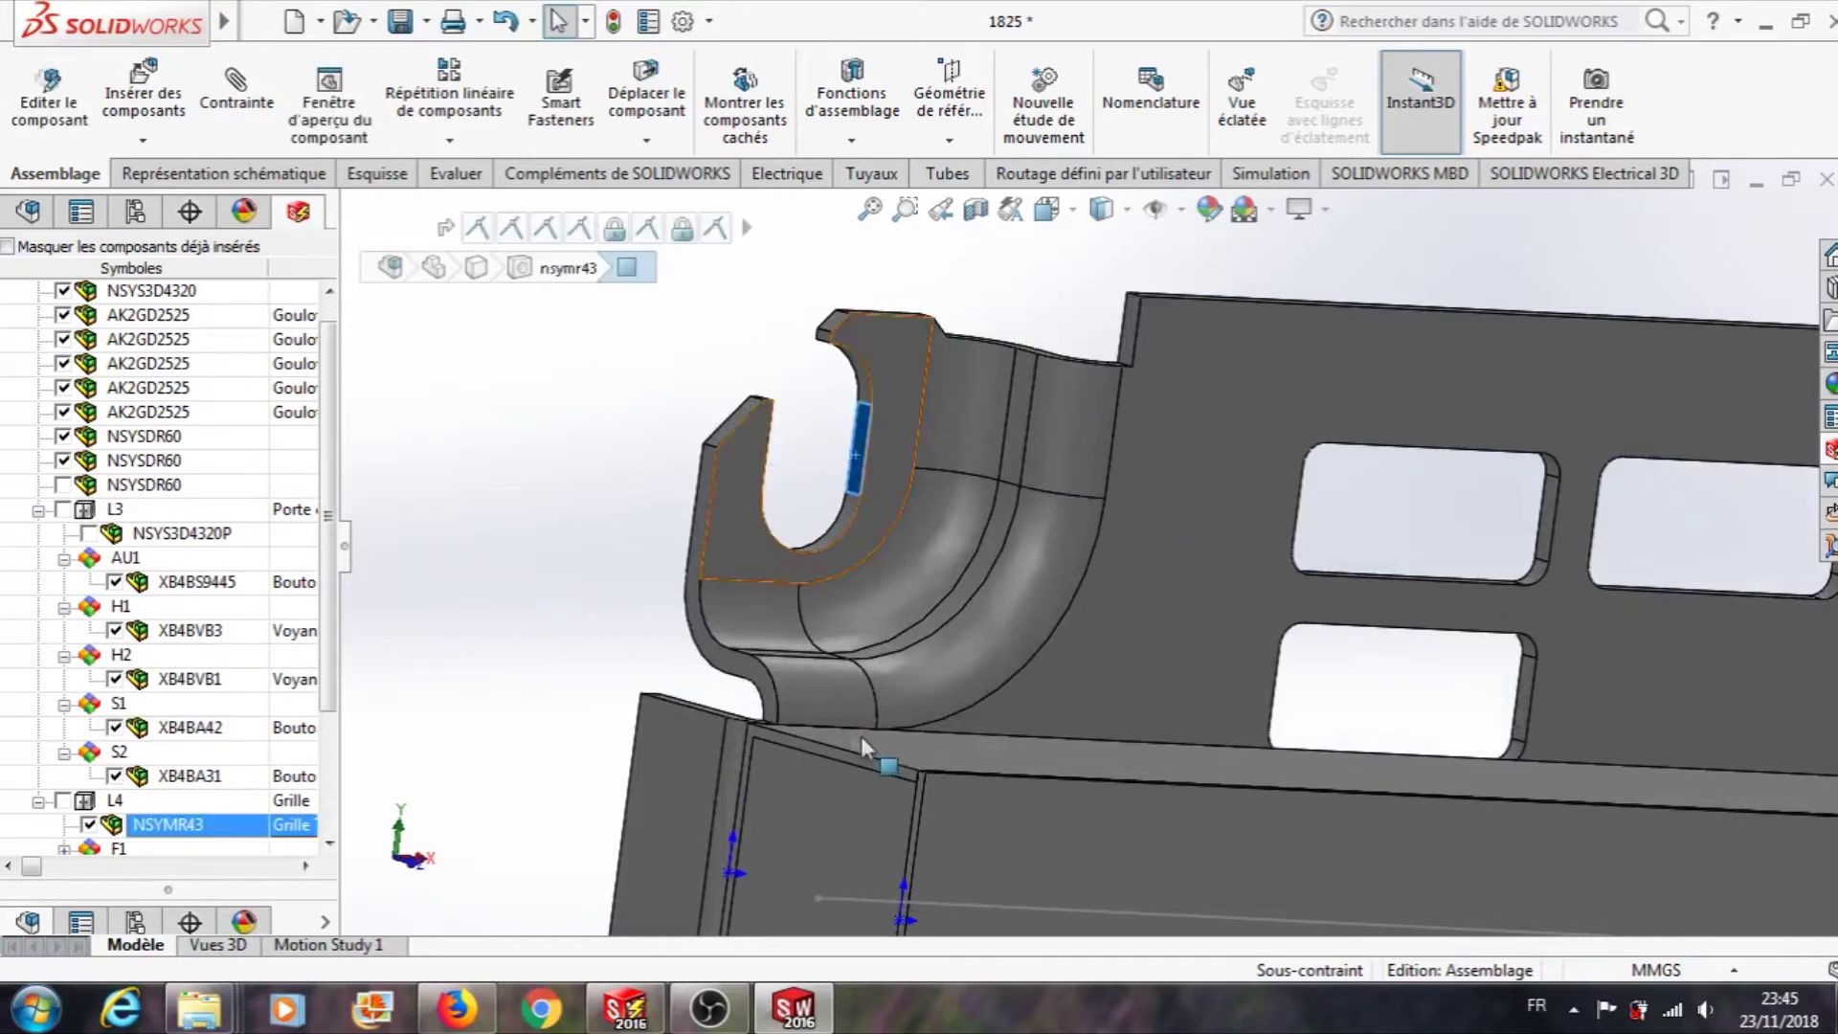
pyautogui.scroll(8, 1498, 526)
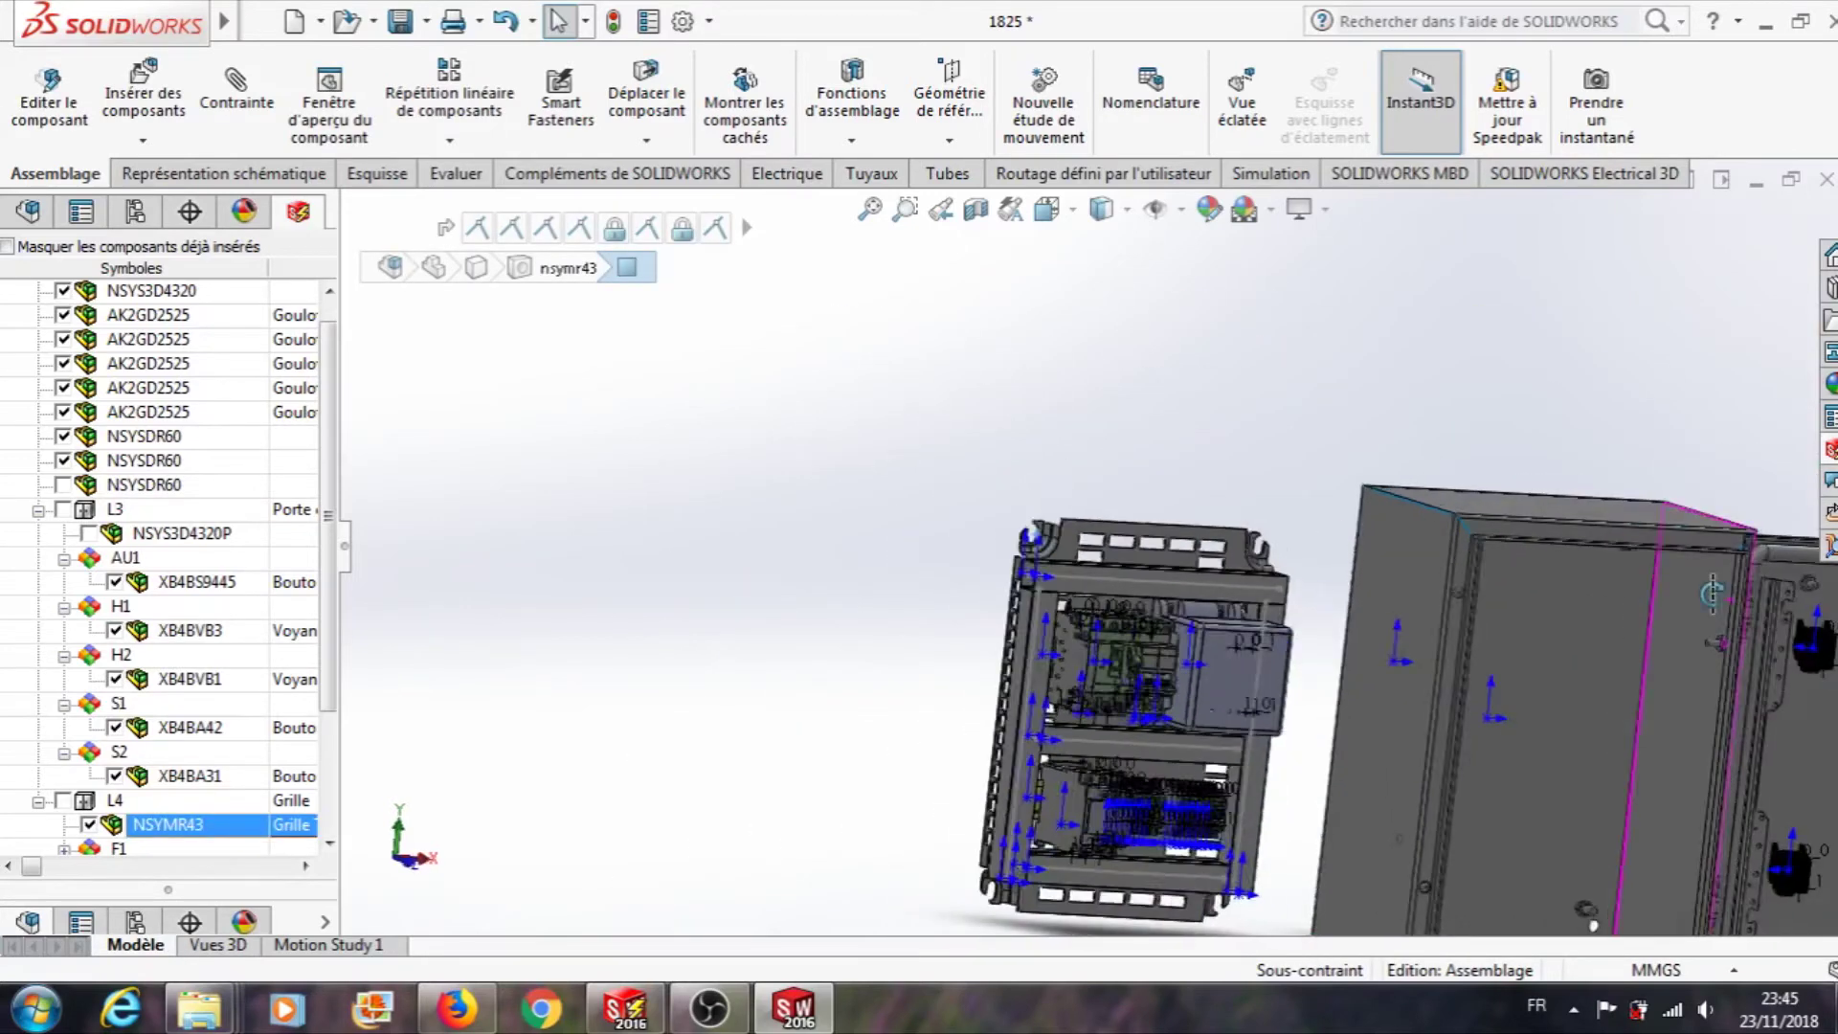
pyautogui.scroll(-8, 1658, 579)
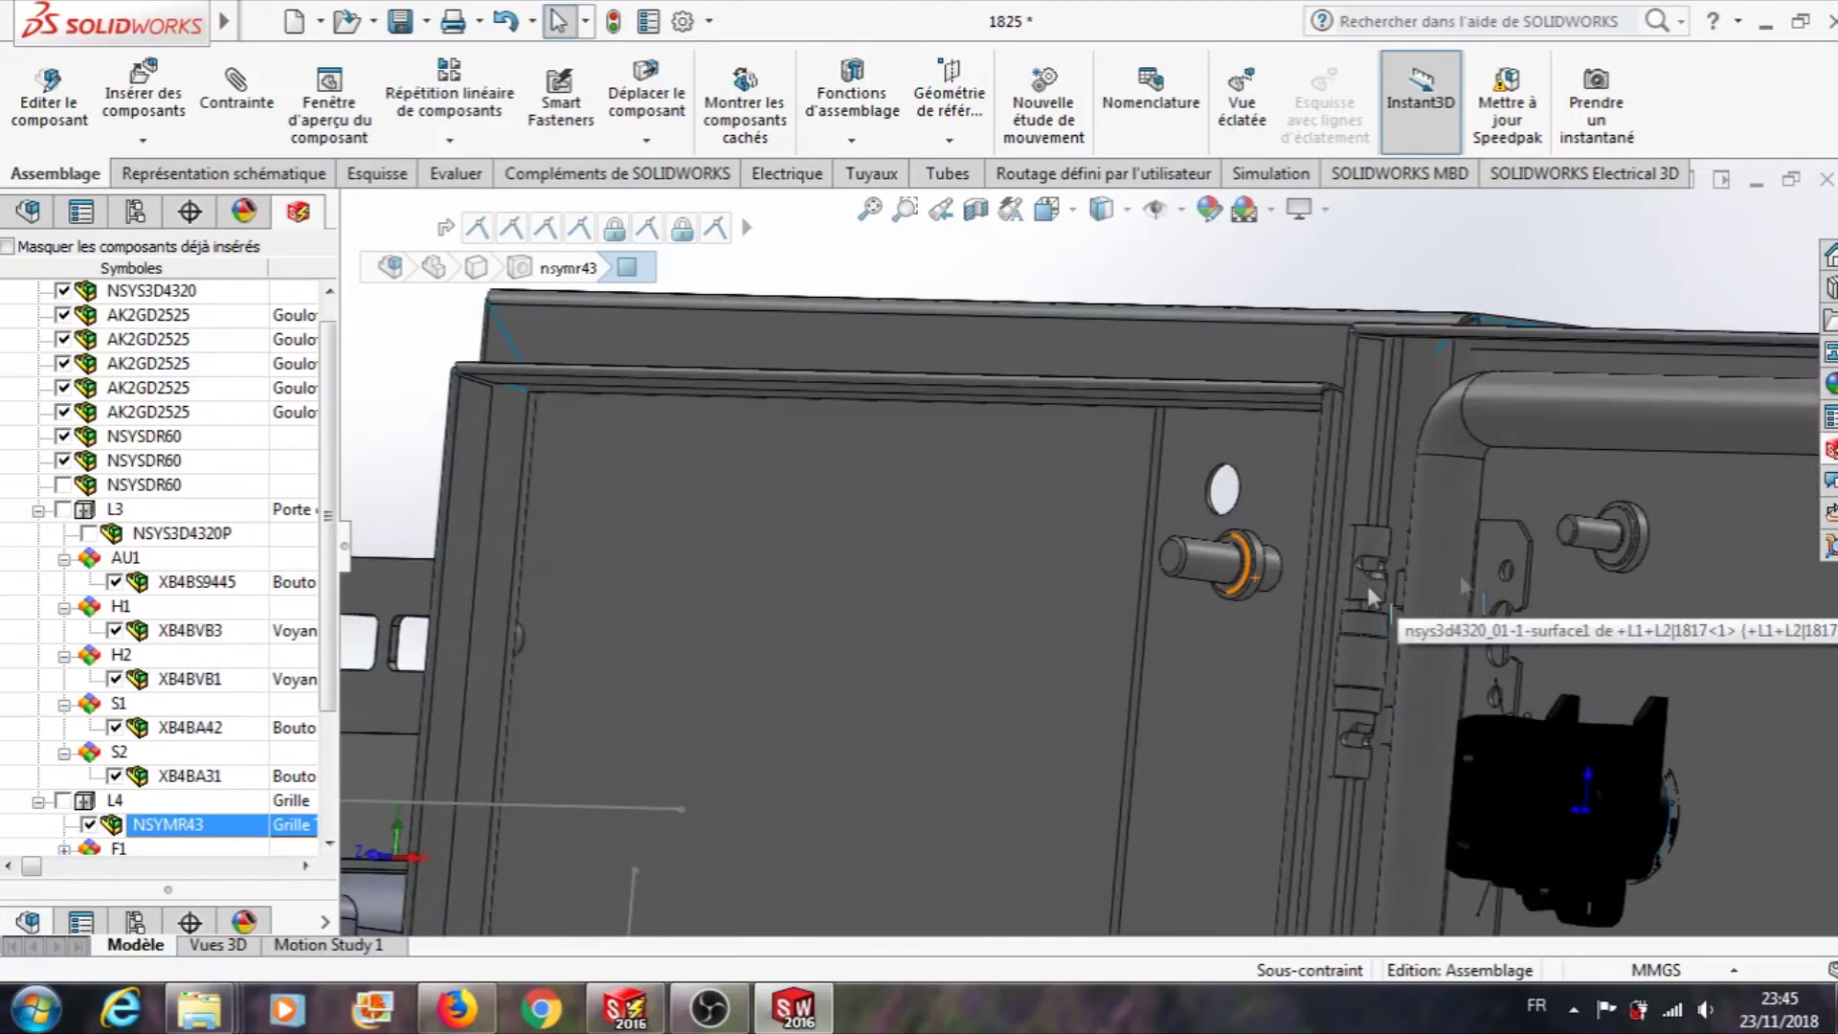
pyautogui.click(251, 92)
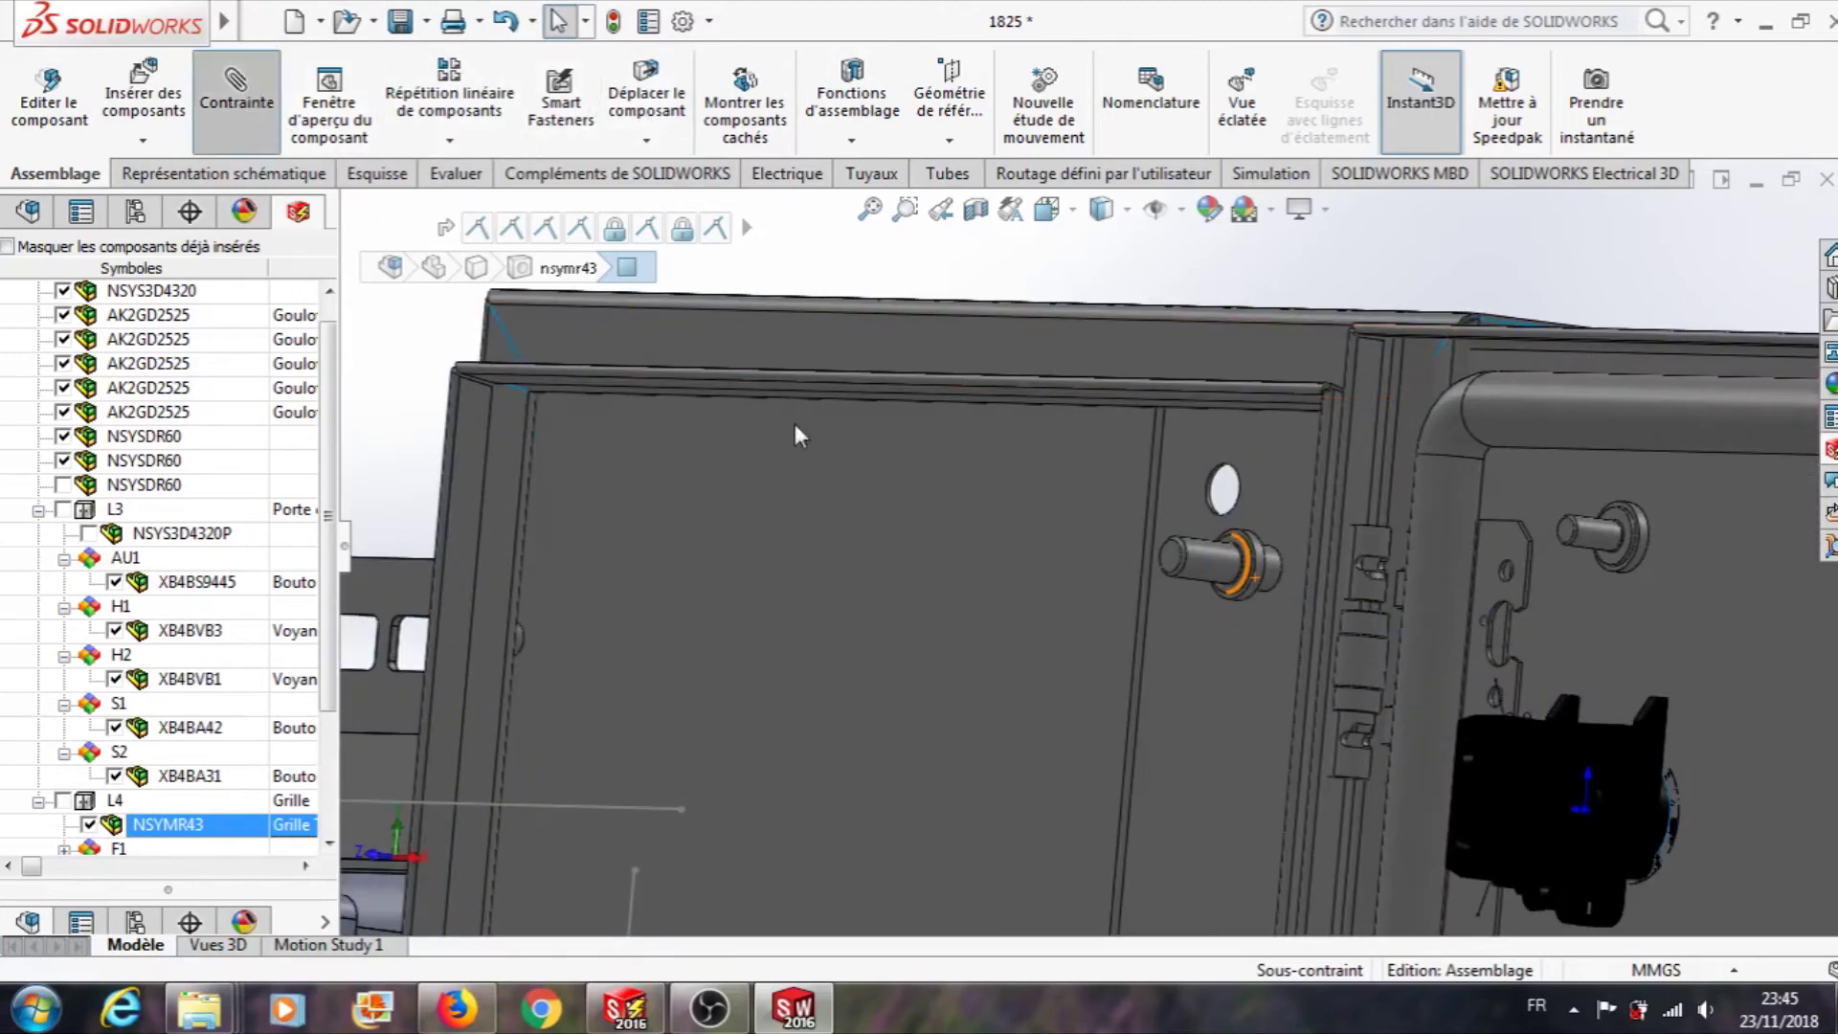
pyautogui.click(1210, 554)
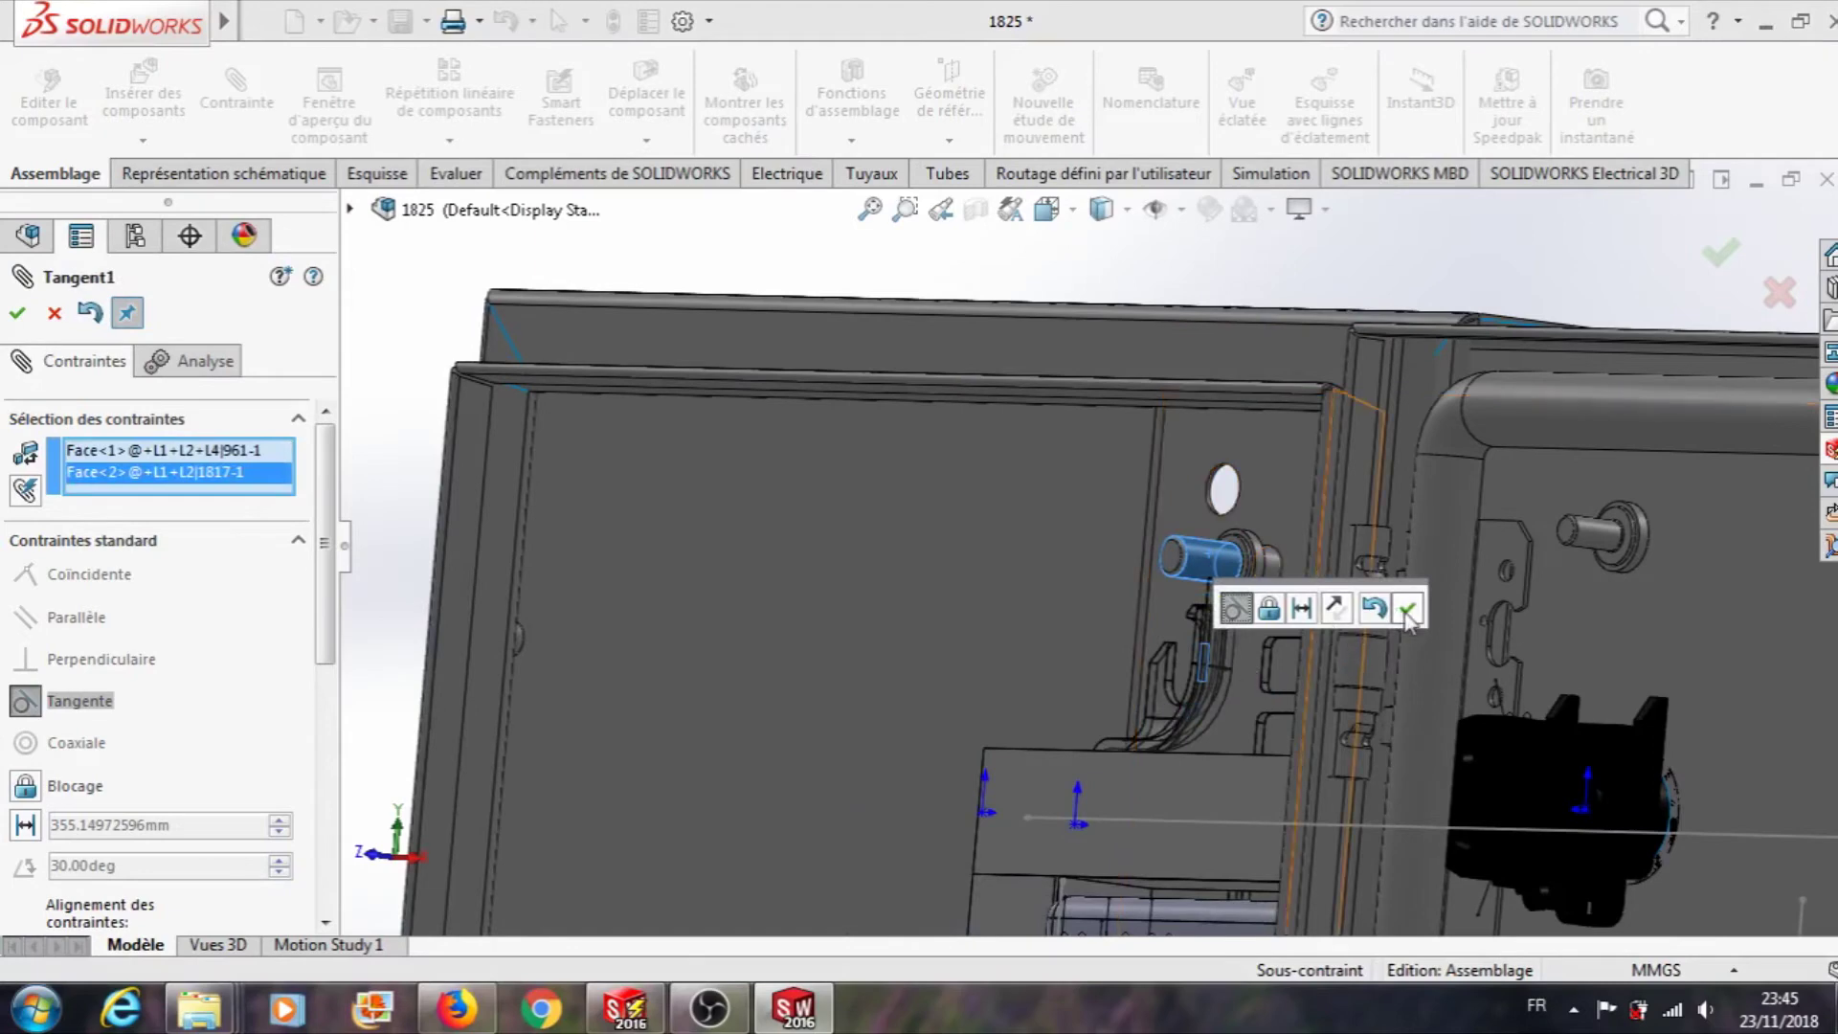
pyautogui.click(1409, 612)
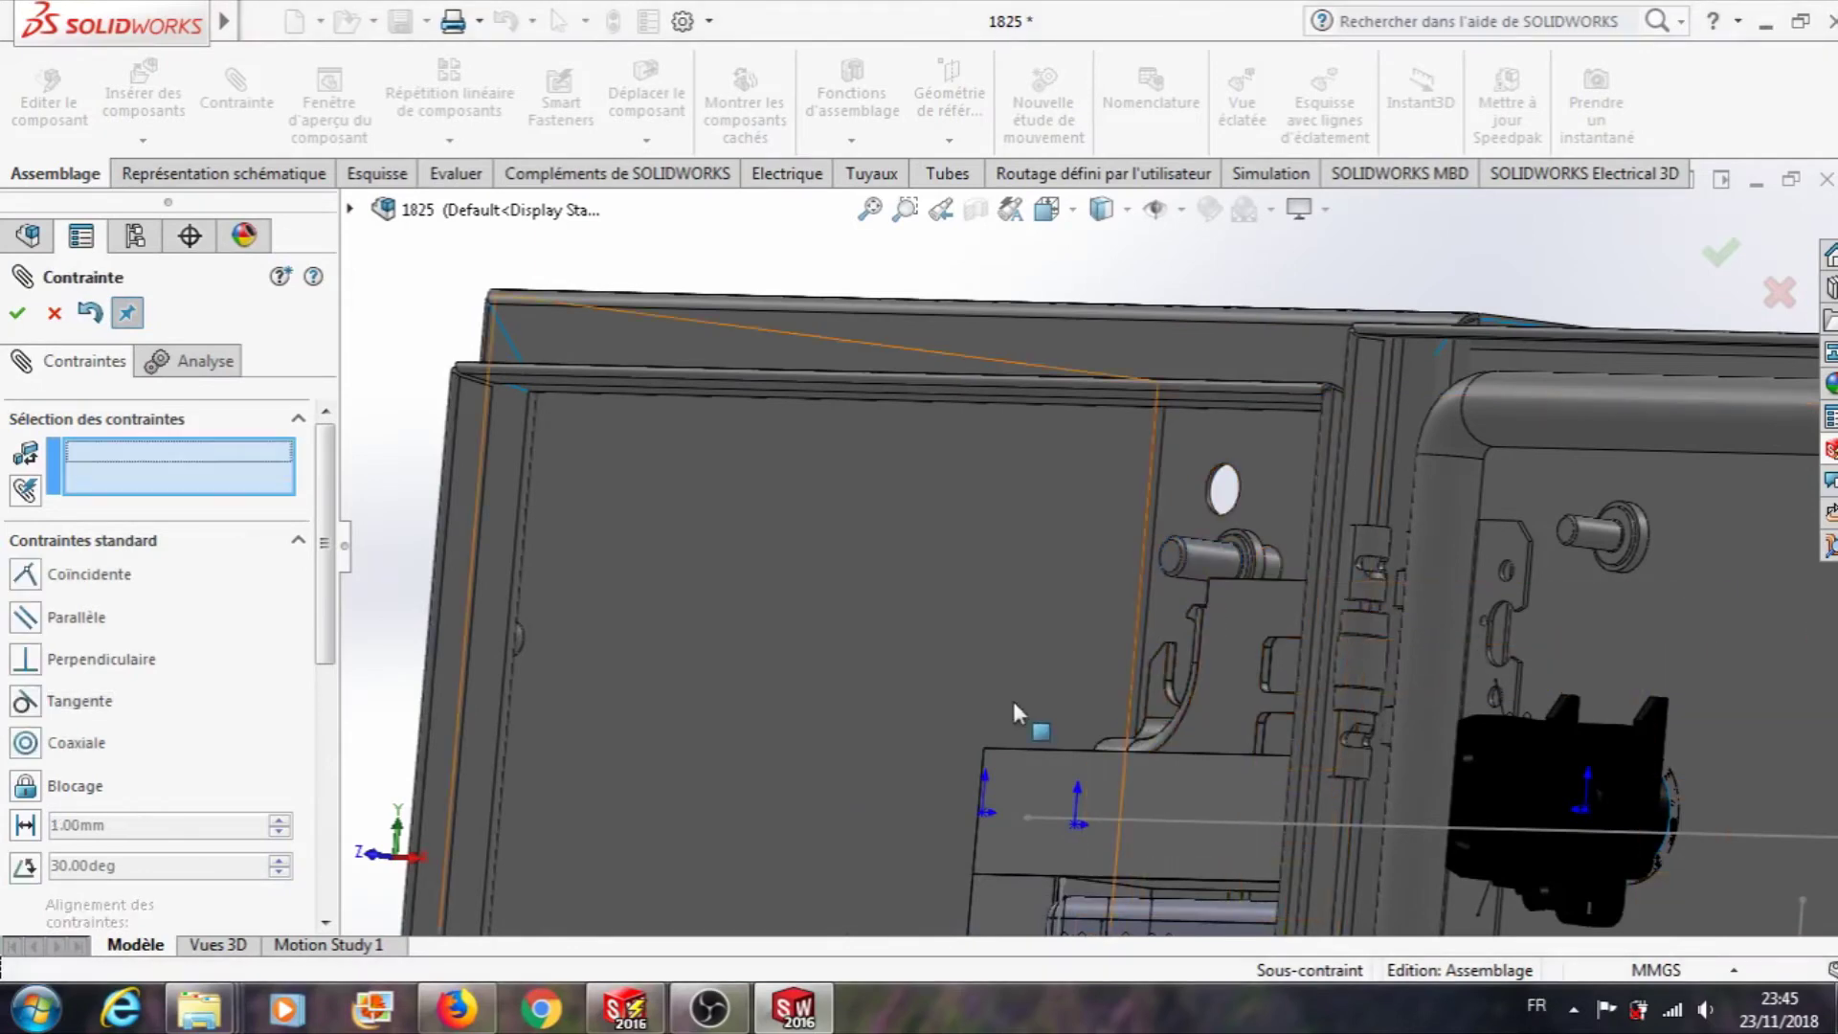
# - Add a tangent mate between the enclosure's lower stud opposite the hinges and the straight inner face of the grille's lower lug slot, and finish mating
pyautogui.scroll(5, 1013, 746)
pyautogui.scroll(2, 1014, 833)
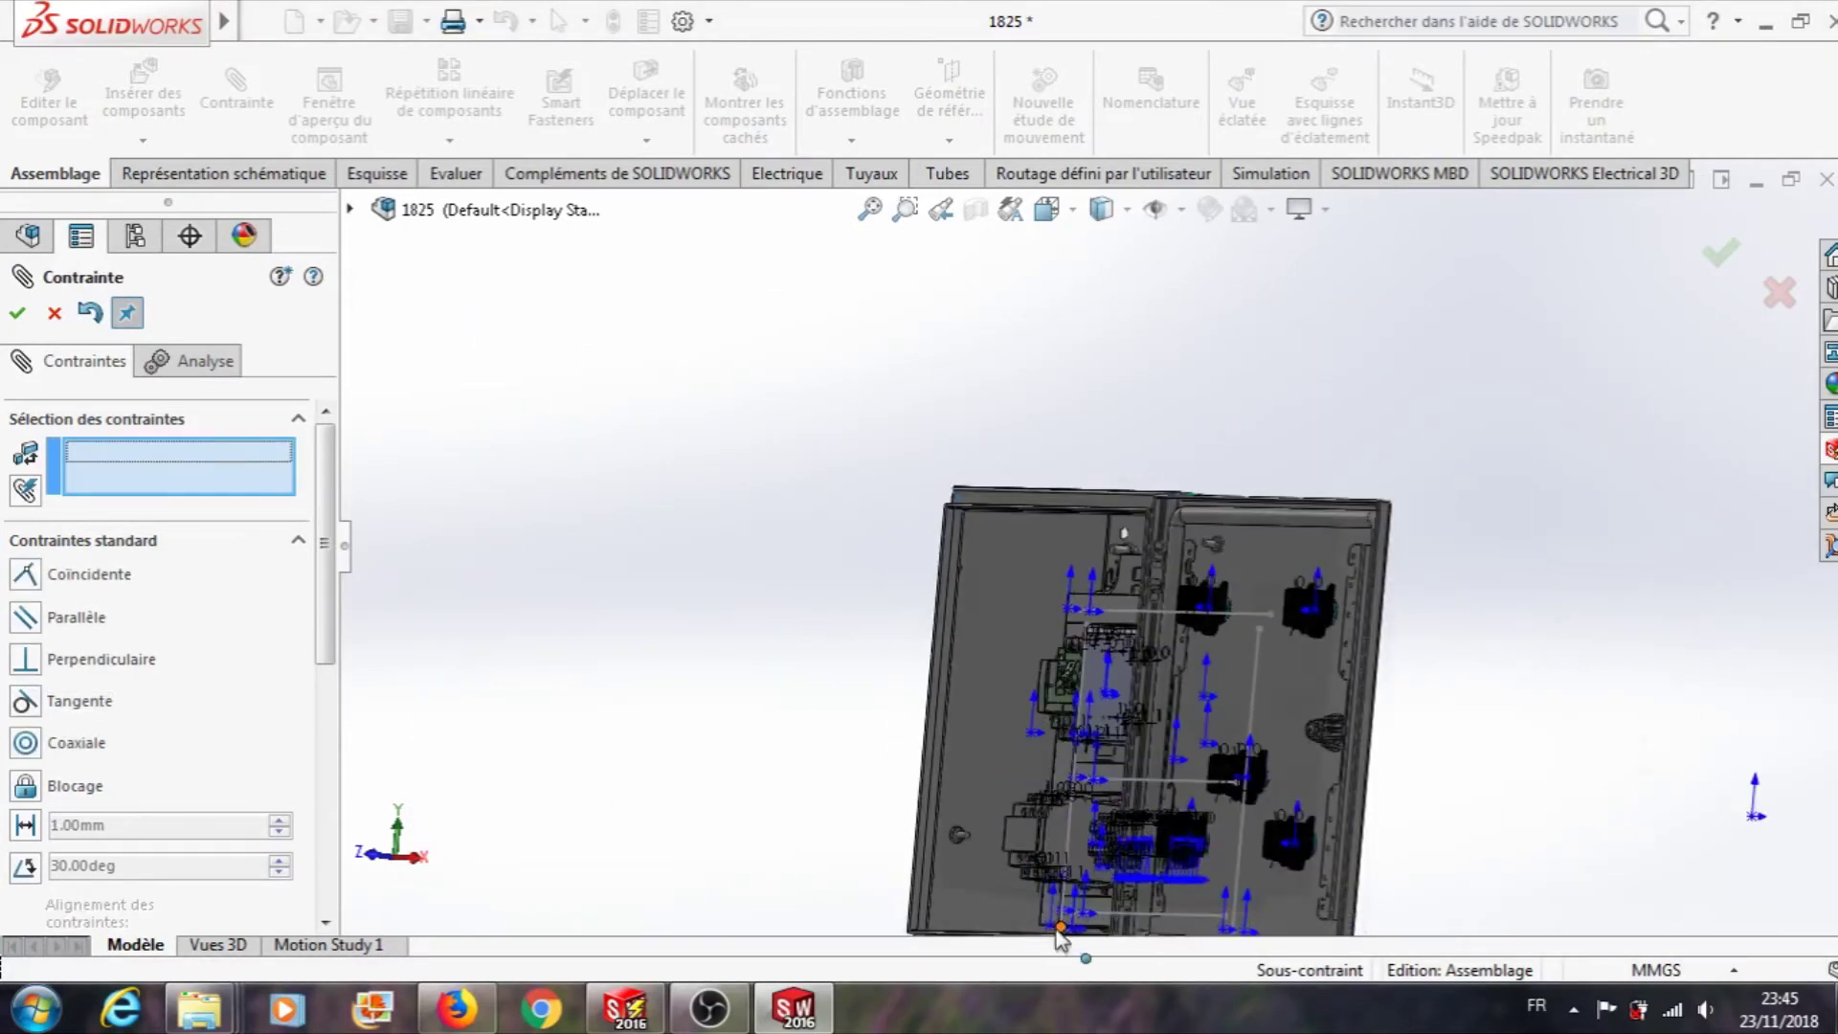
pyautogui.scroll(3, 1042, 825)
pyautogui.scroll(-3, 1135, 671)
pyautogui.scroll(-5, 1135, 670)
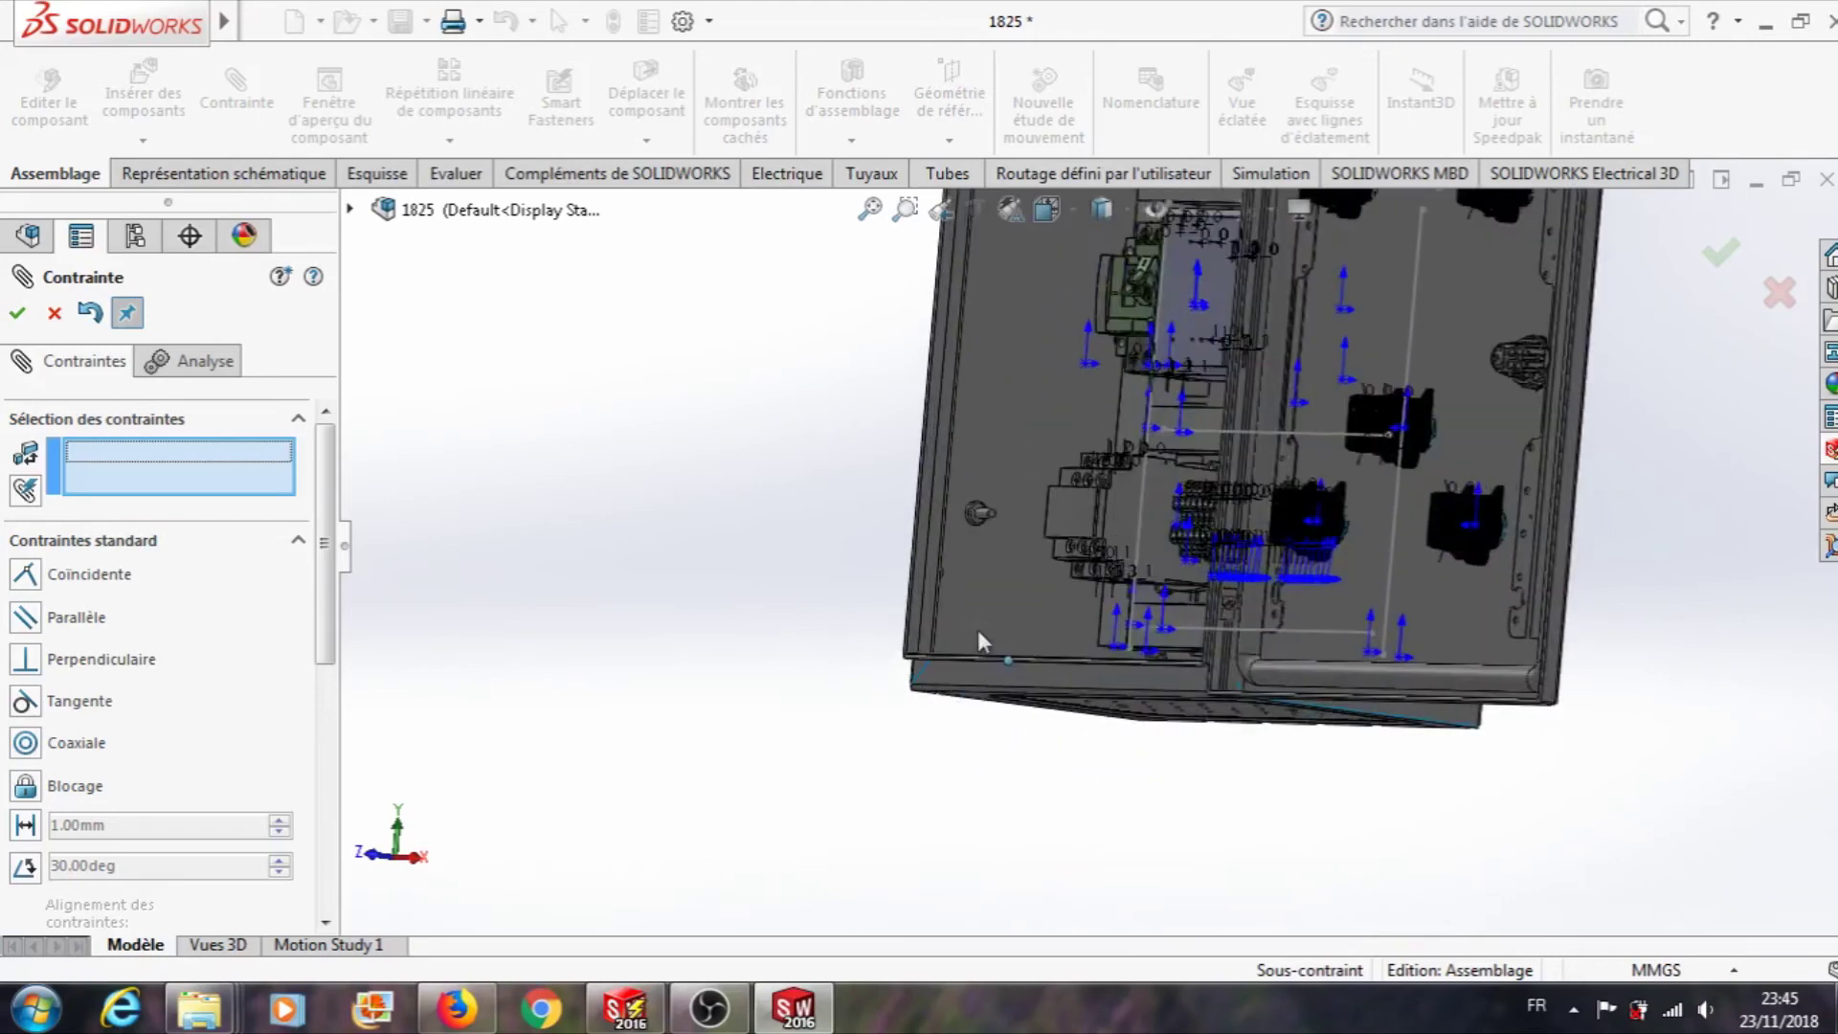
pyautogui.scroll(-5, 1136, 681)
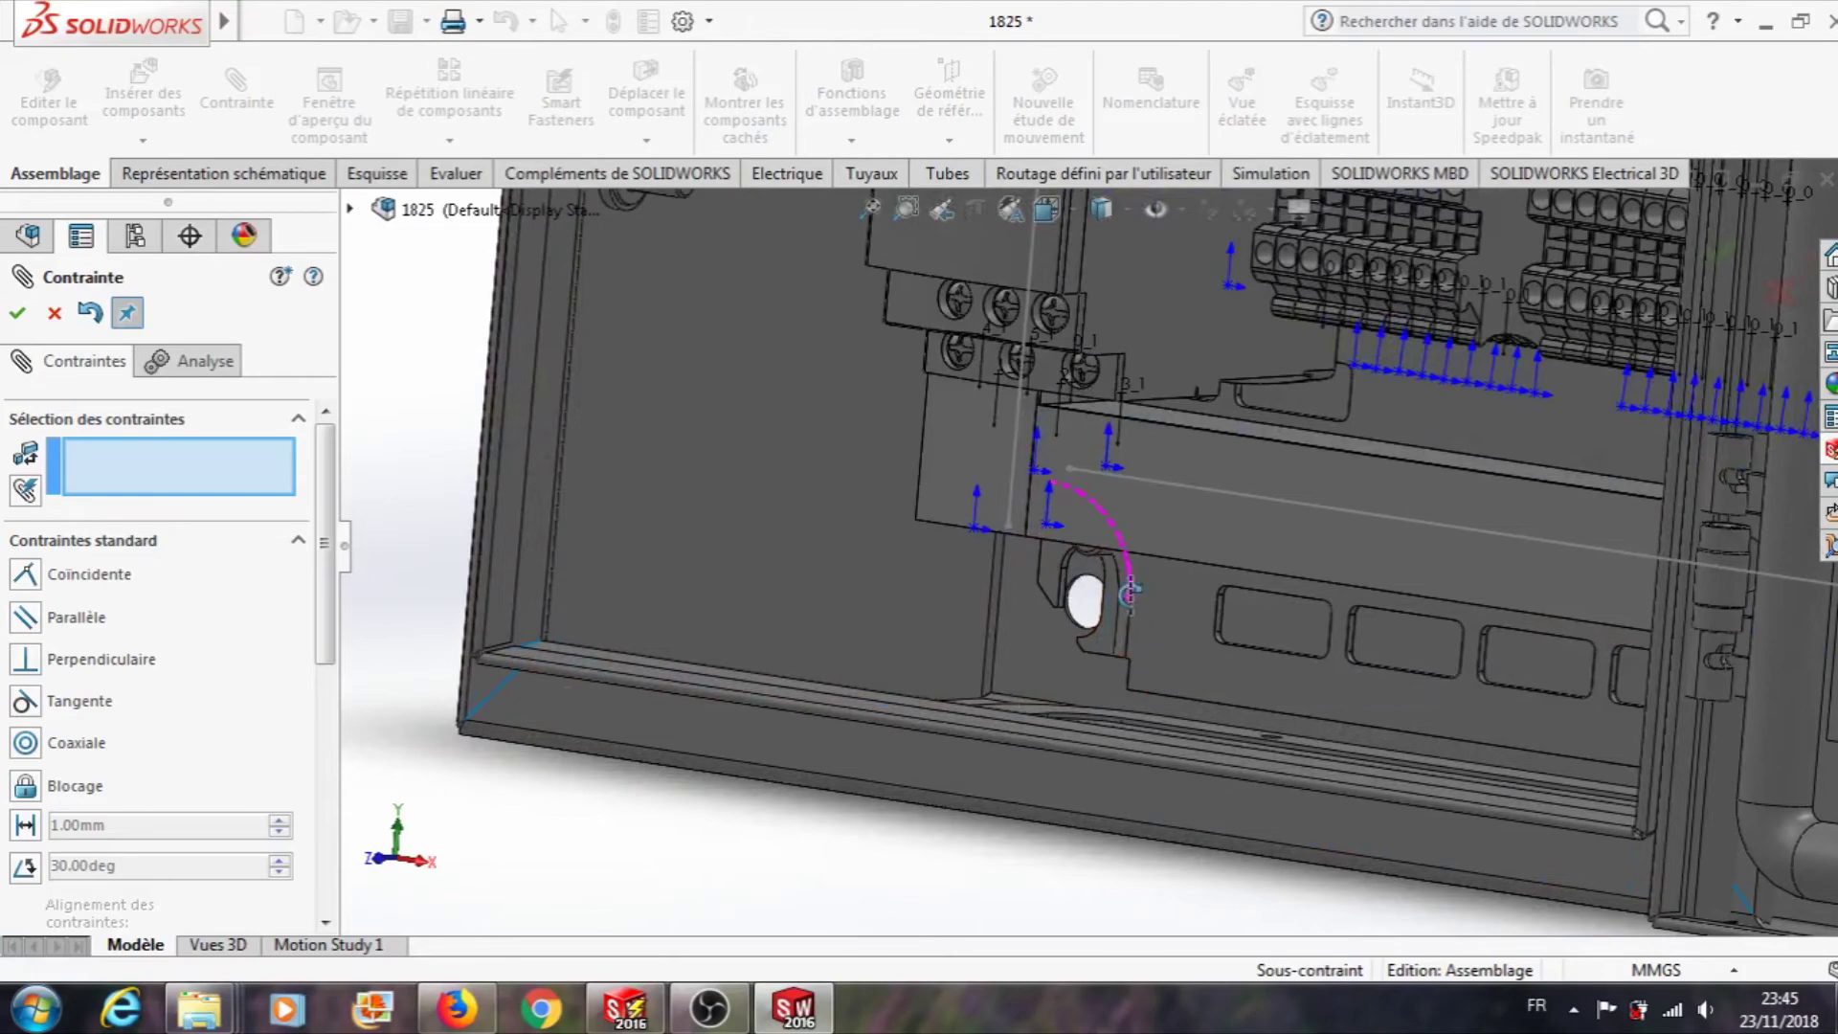
pyautogui.scroll(-4, 1126, 574)
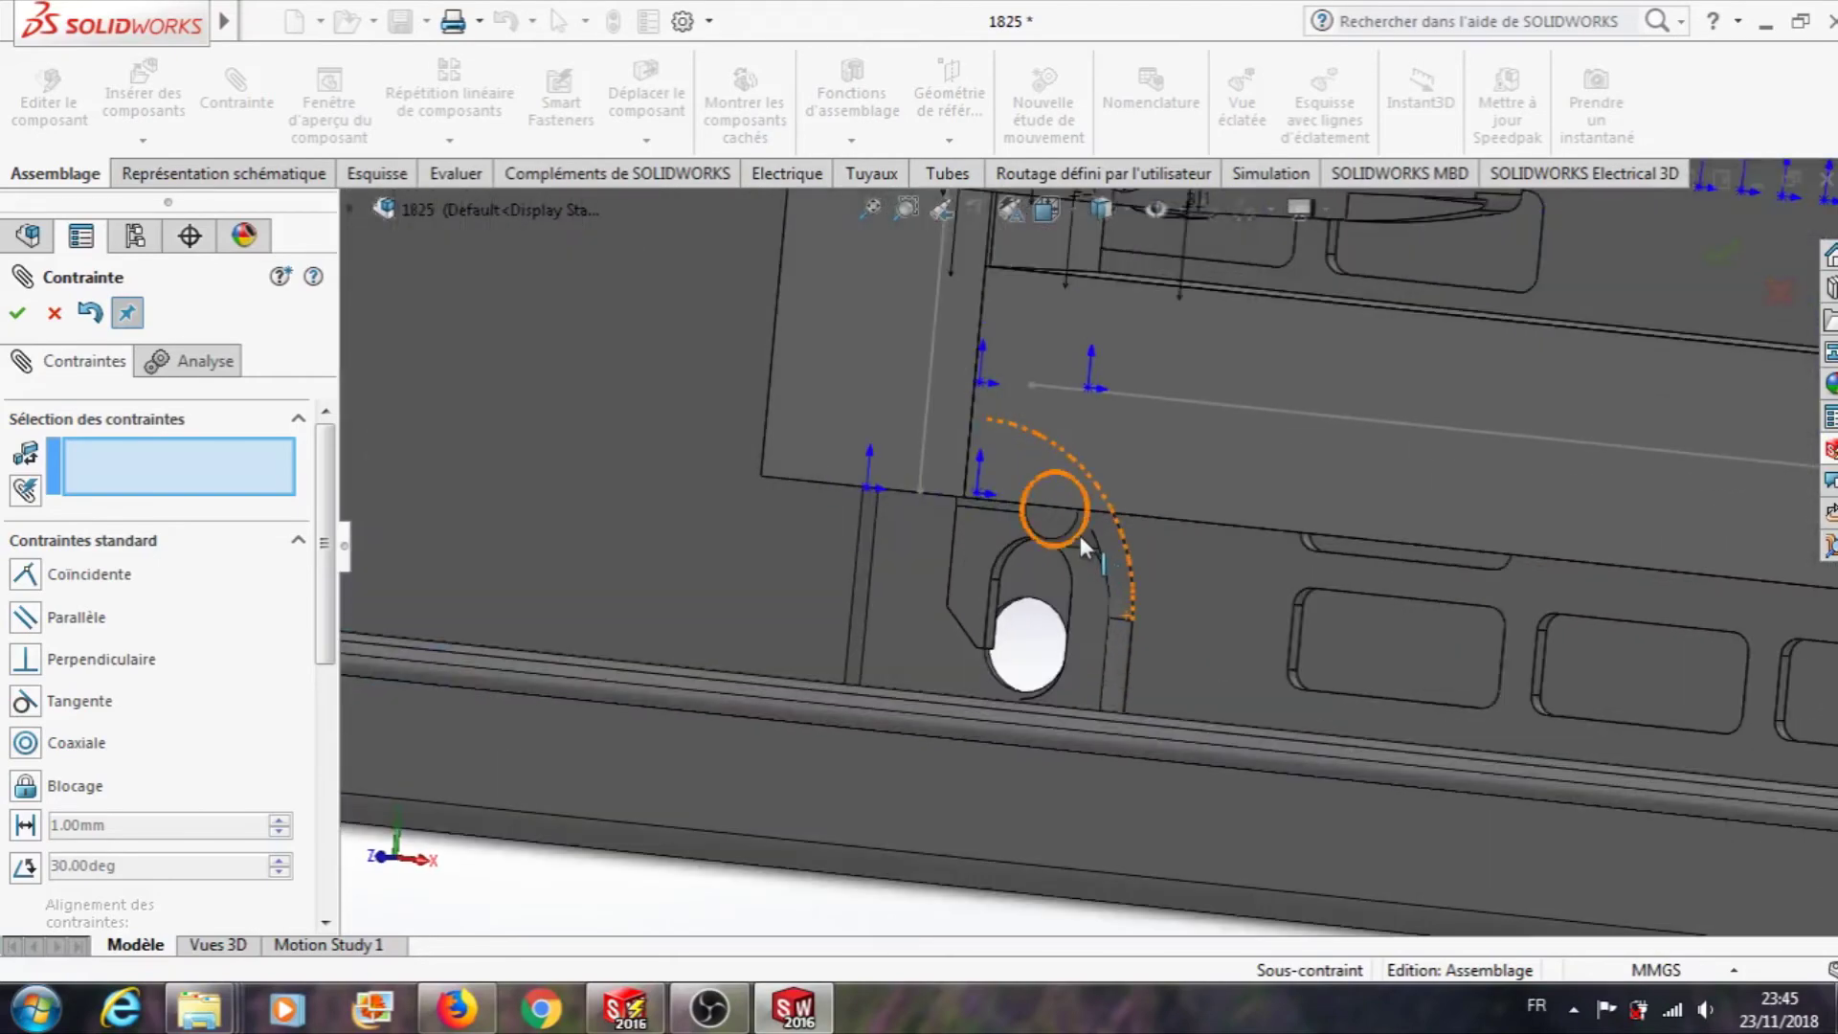
pyautogui.click(1082, 547)
pyautogui.scroll(4, 1013, 628)
pyautogui.moveTo(1013, 628); pyautogui.dragTo(1171, 642, button='middle')
pyautogui.scroll(-8, 1122, 594)
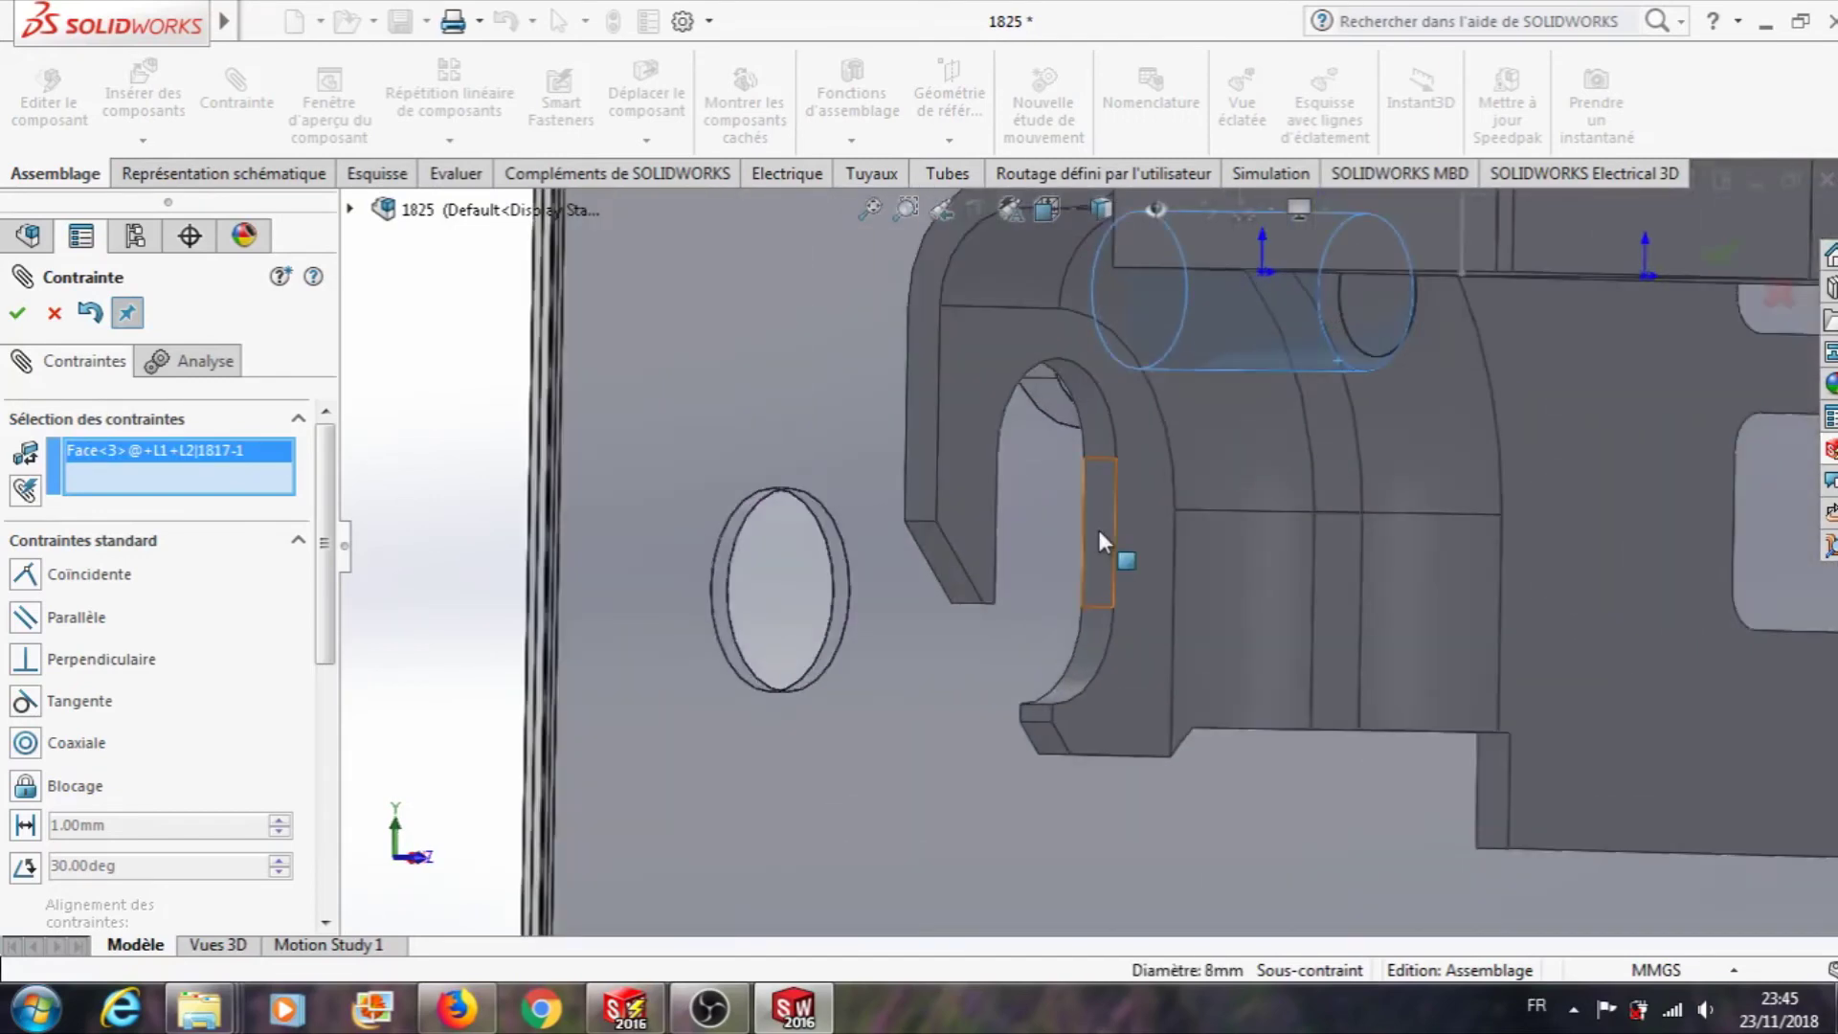
pyautogui.click(1099, 531)
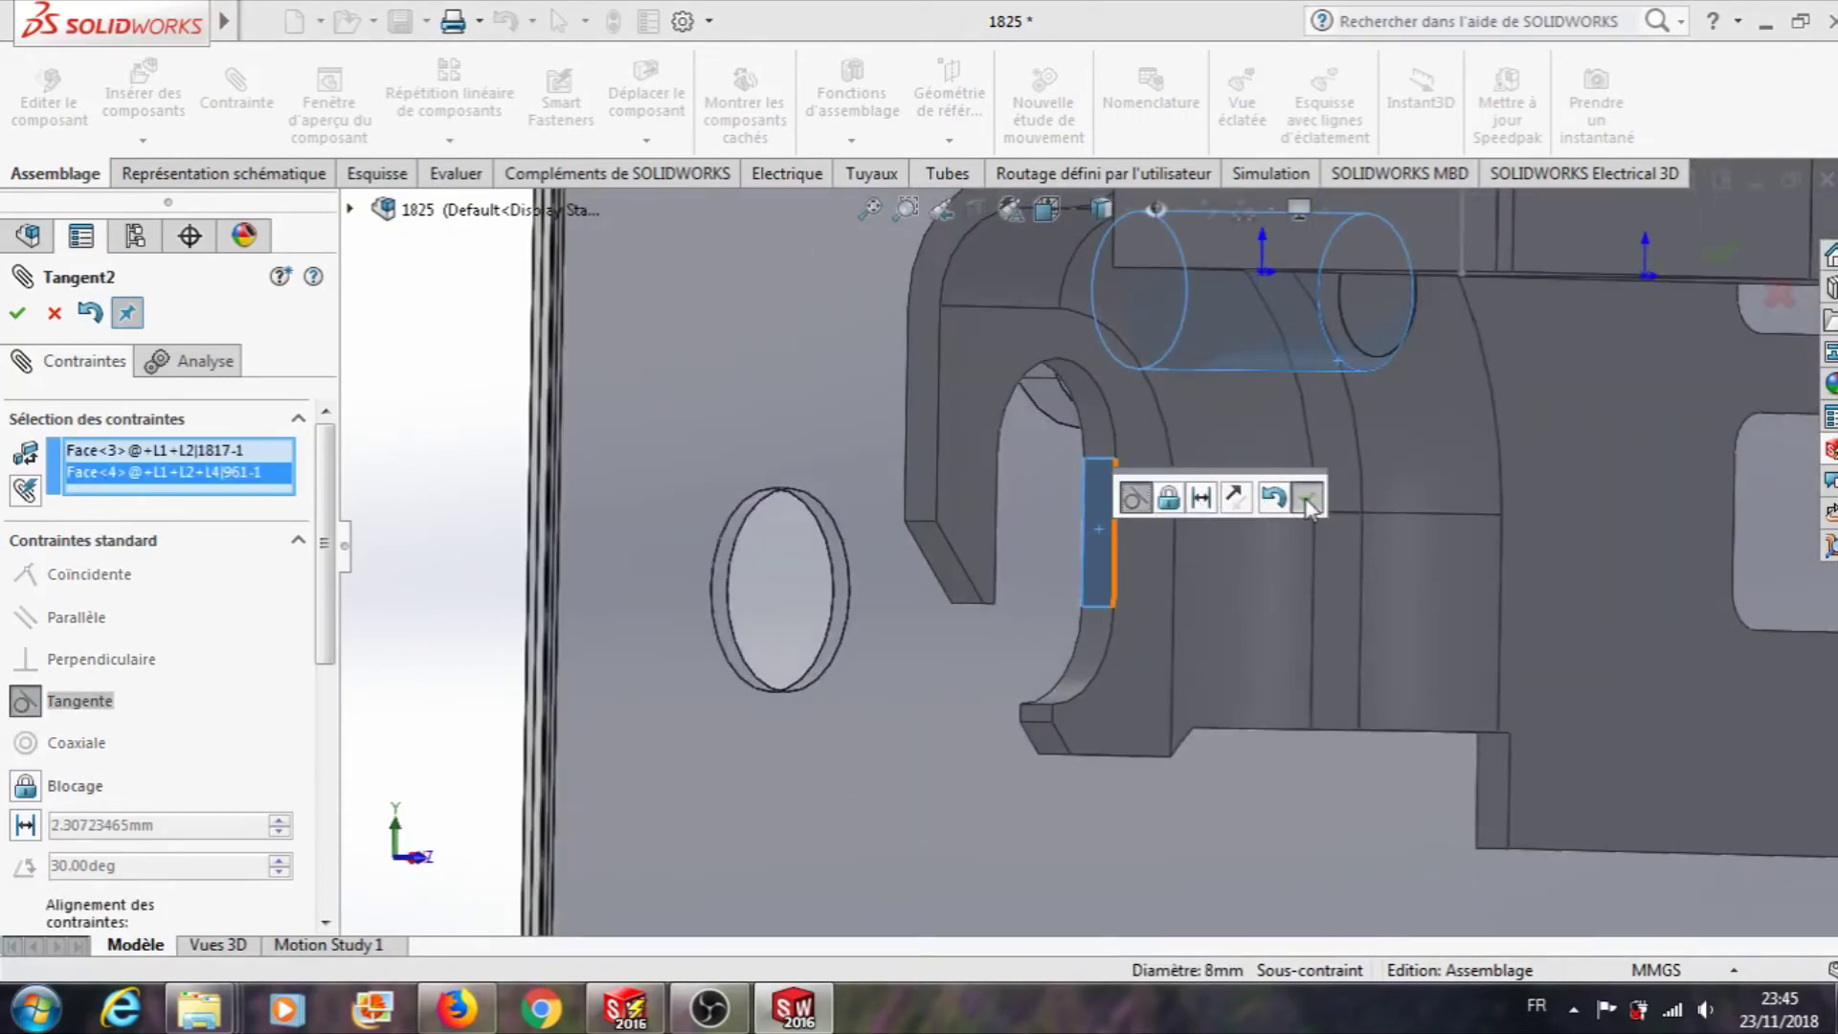
pyautogui.click(1308, 500)
pyautogui.scroll(10, 938, 657)
pyautogui.moveTo(985, 644); pyautogui.dragTo(1058, 579, button='middle')
pyautogui.scroll(8, 1110, 561)
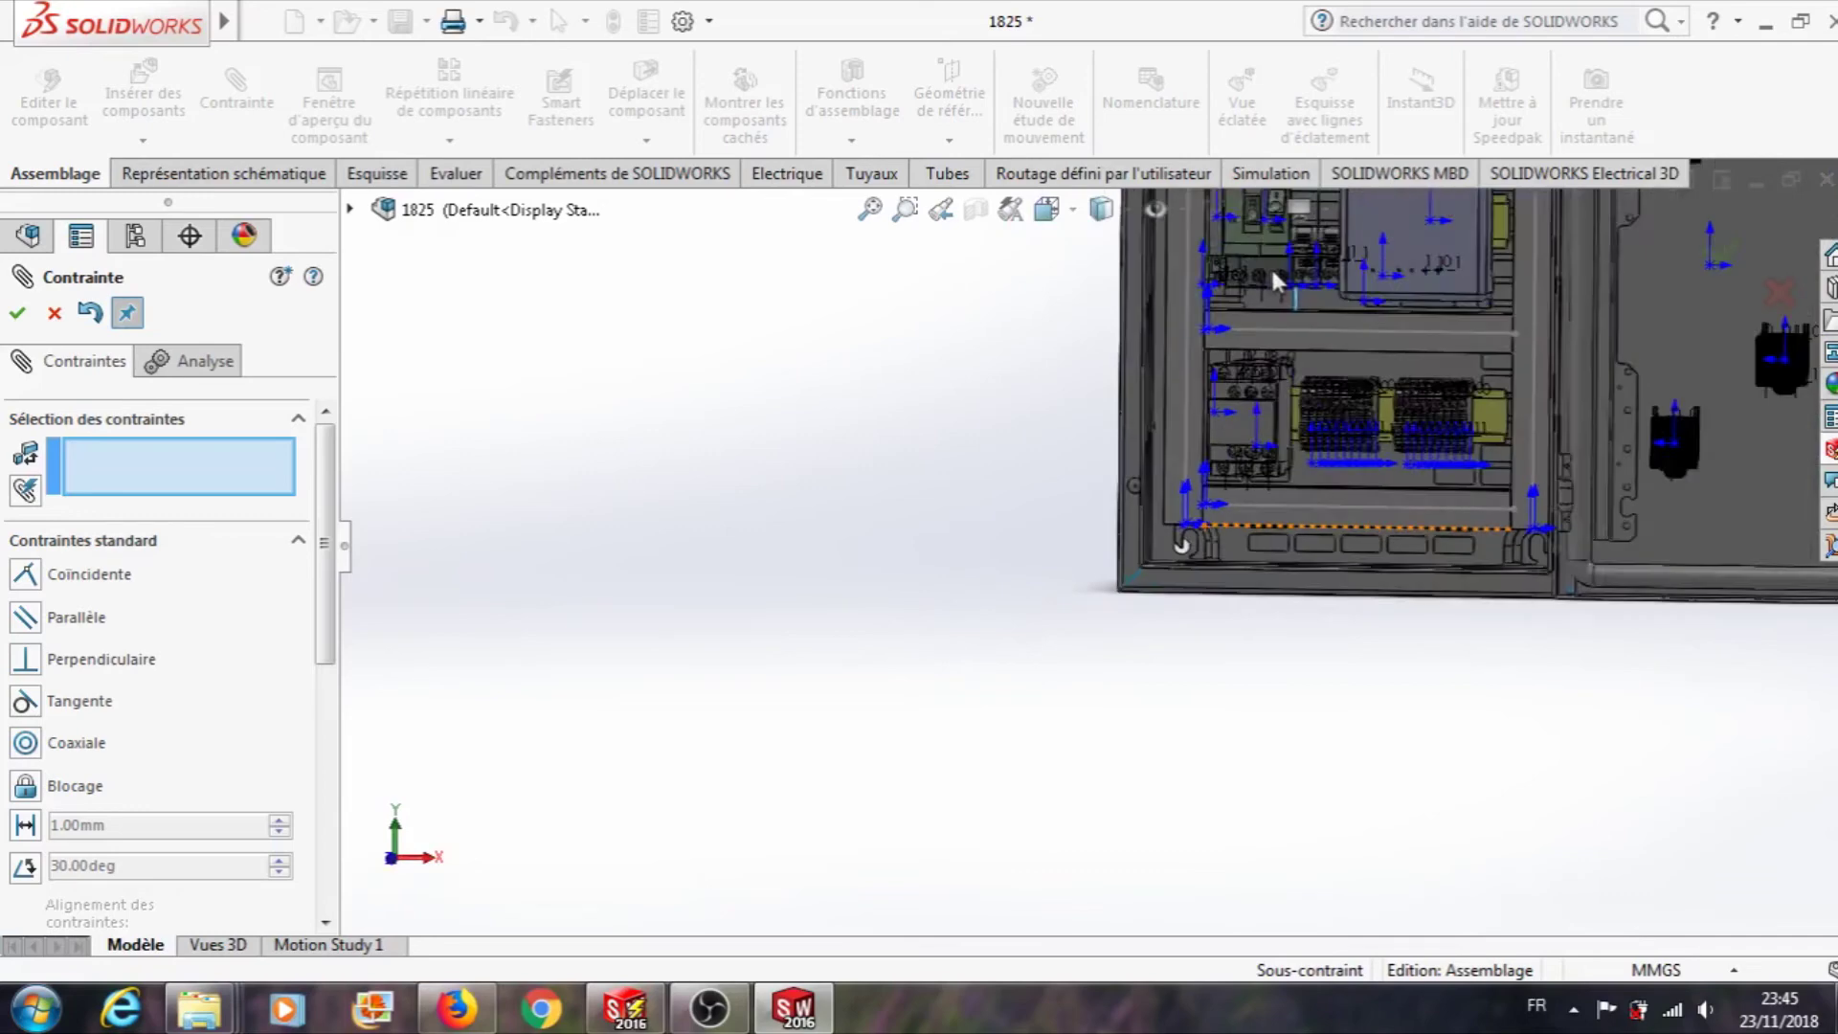
pyautogui.scroll(-10, 1166, 330)
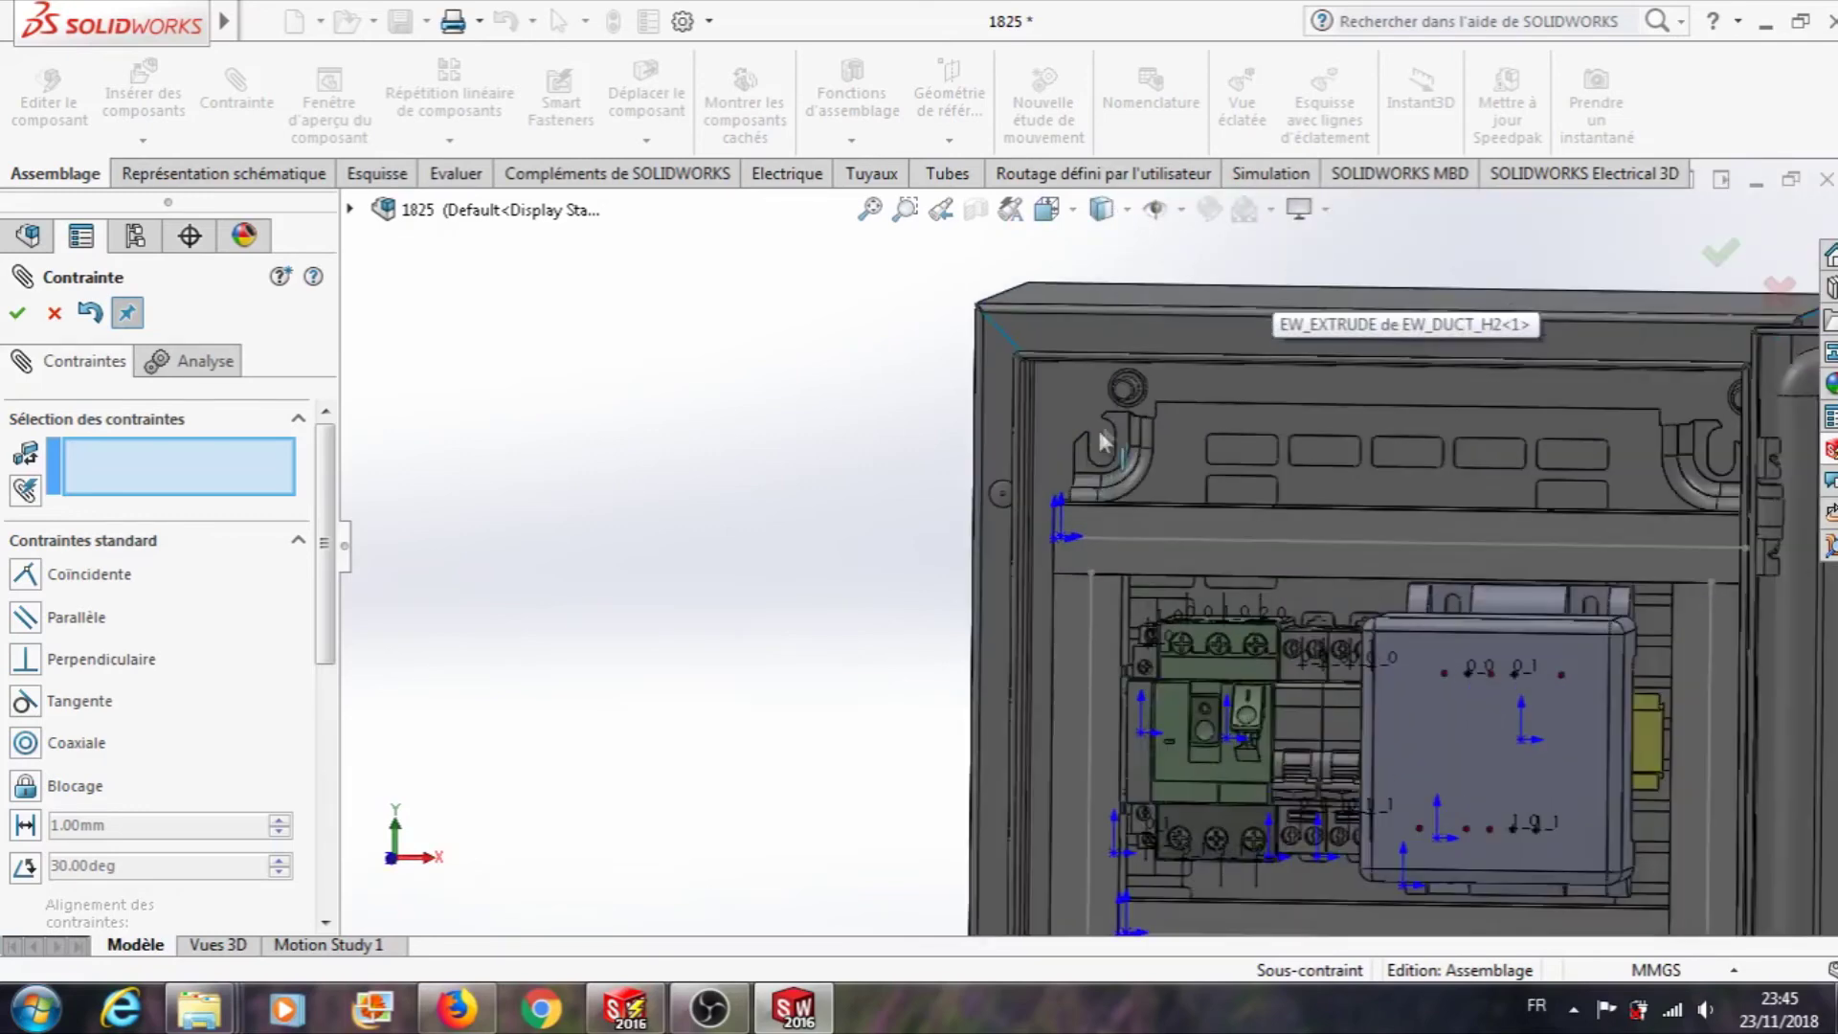
pyautogui.click(53, 314)
# - Edit the Tangent1 mate between the upper stud and the grille's lug slot, flipping its mate alignment
pyautogui.moveTo(329, 469); pyautogui.dragTo(329, 660)
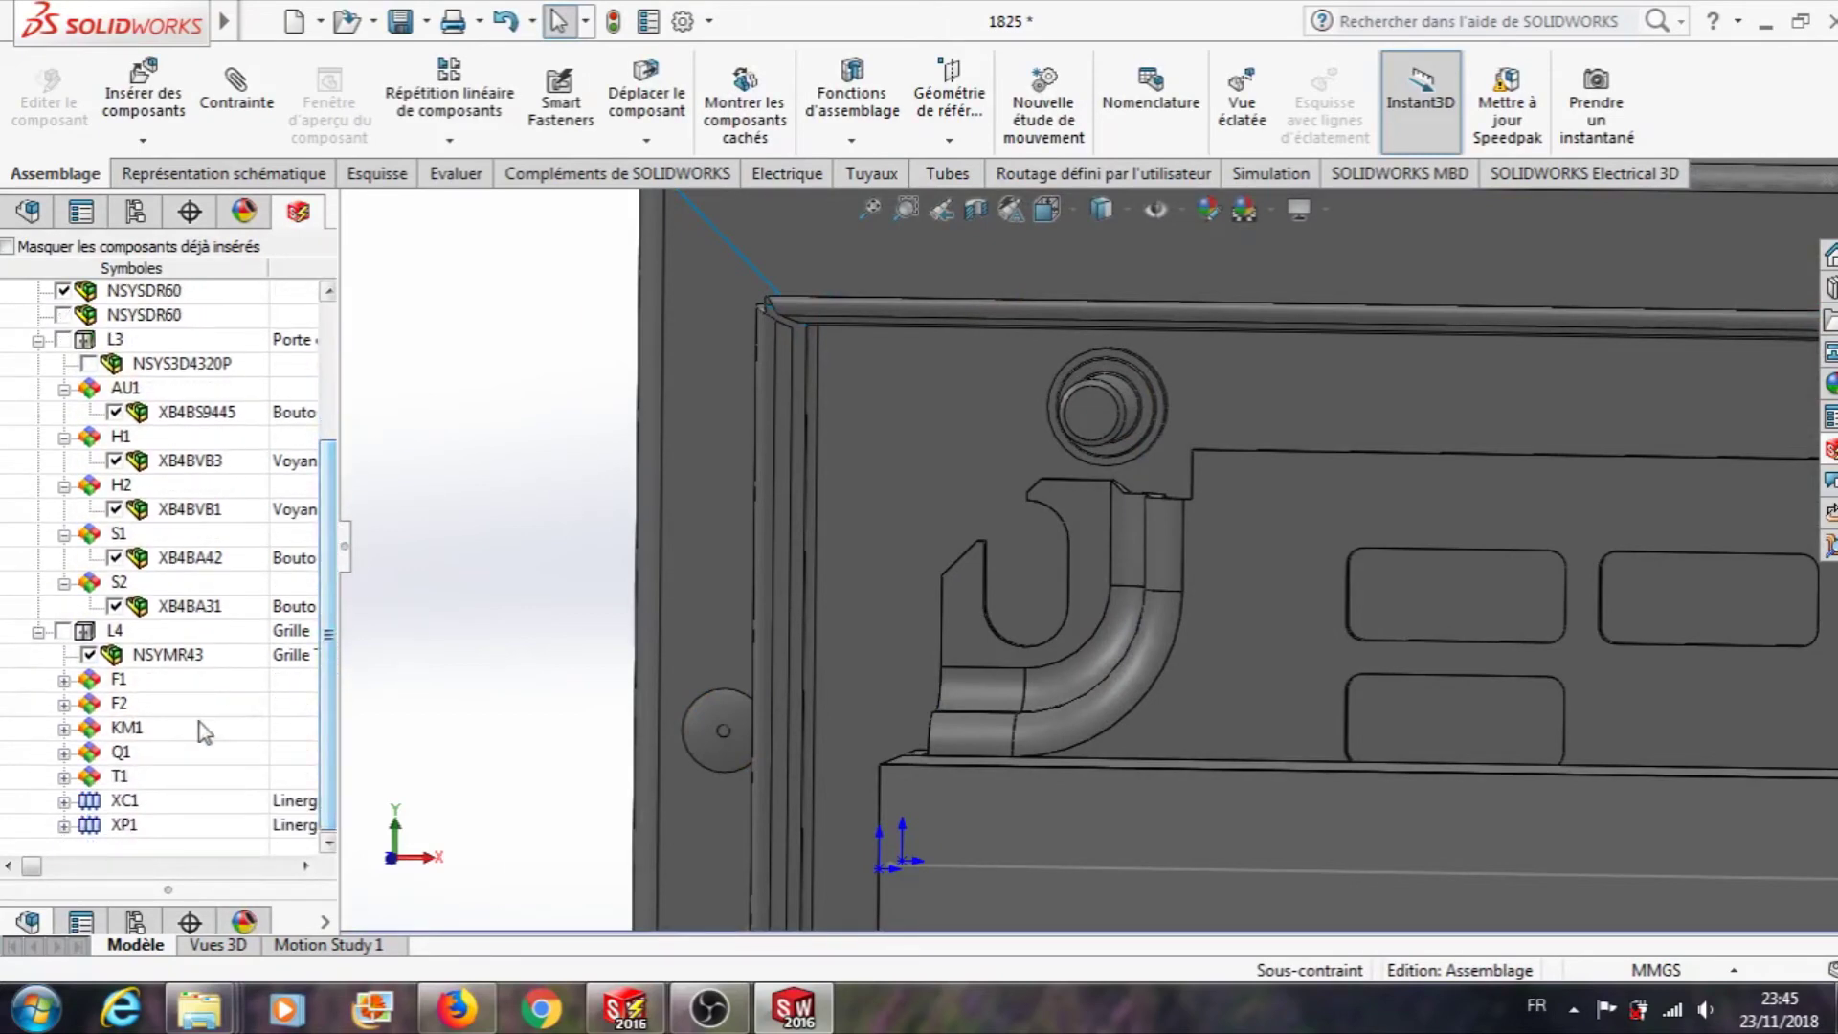
pyautogui.click(19, 216)
pyautogui.moveTo(330, 441); pyautogui.dragTo(361, 820)
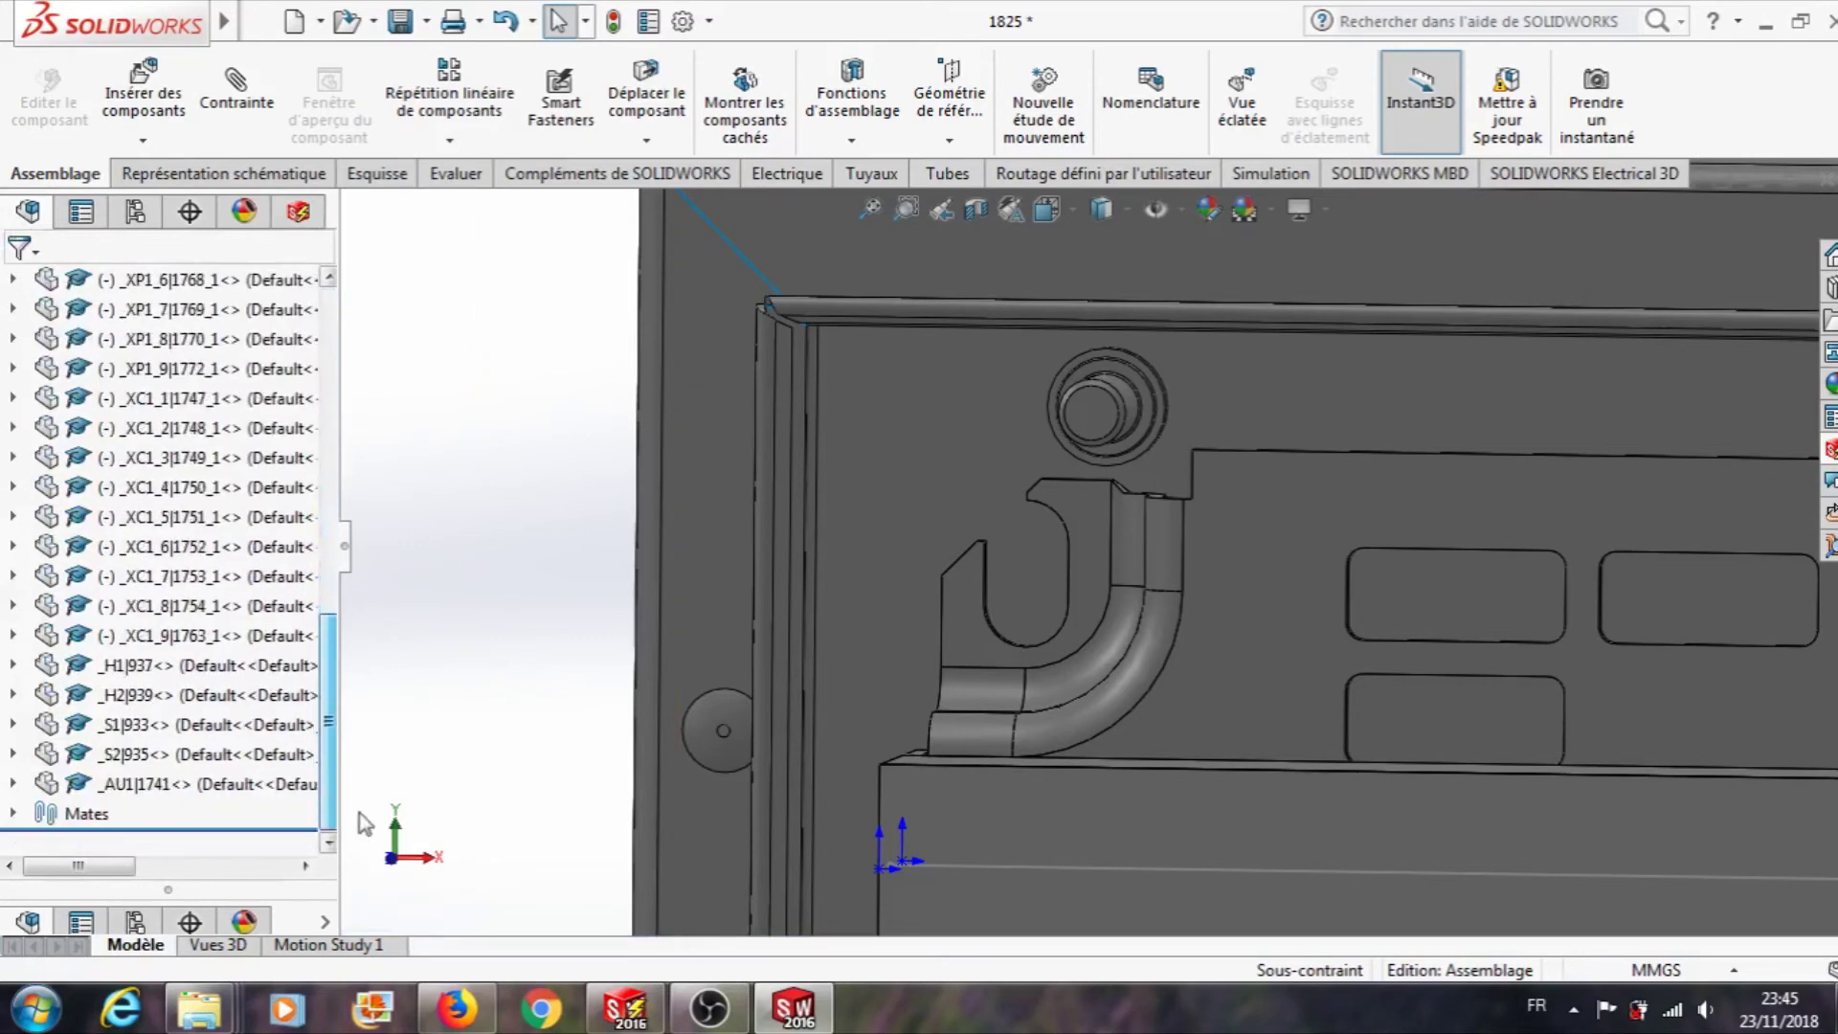
pyautogui.click(14, 815)
pyautogui.moveTo(336, 482); pyautogui.dragTo(325, 839)
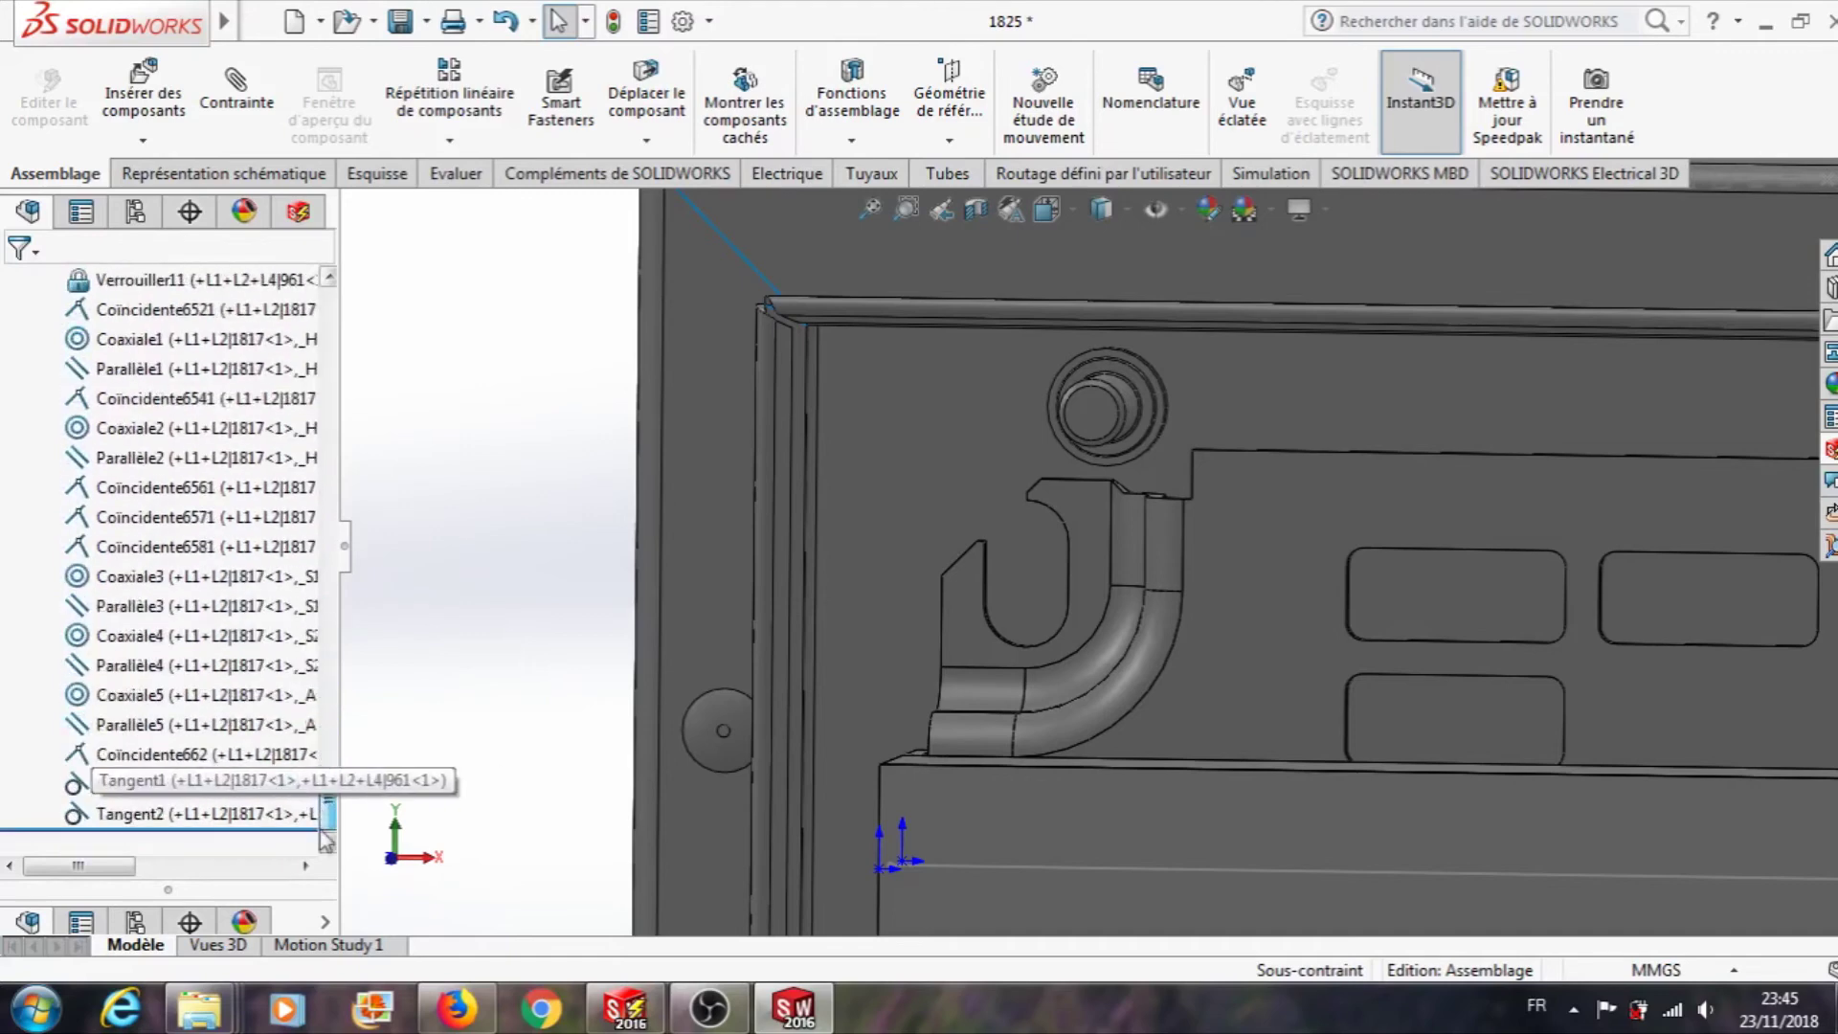
pyautogui.click(109, 791)
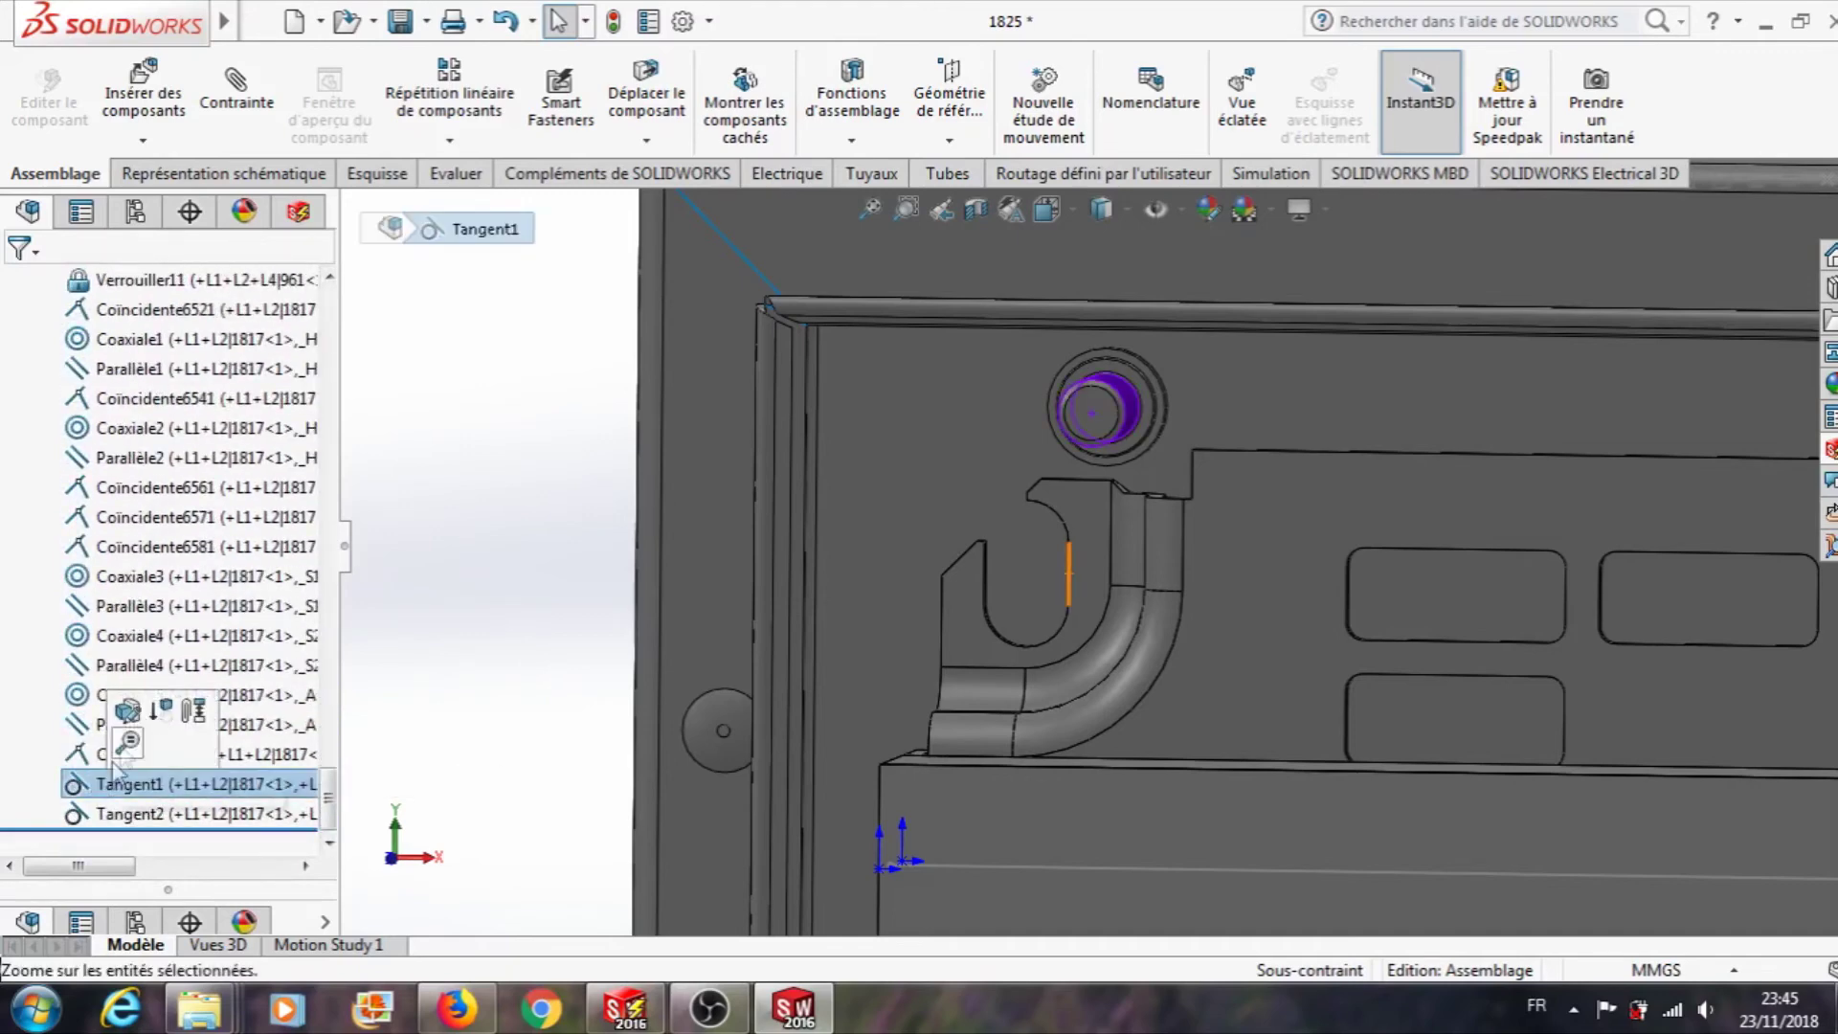
pyautogui.click(124, 716)
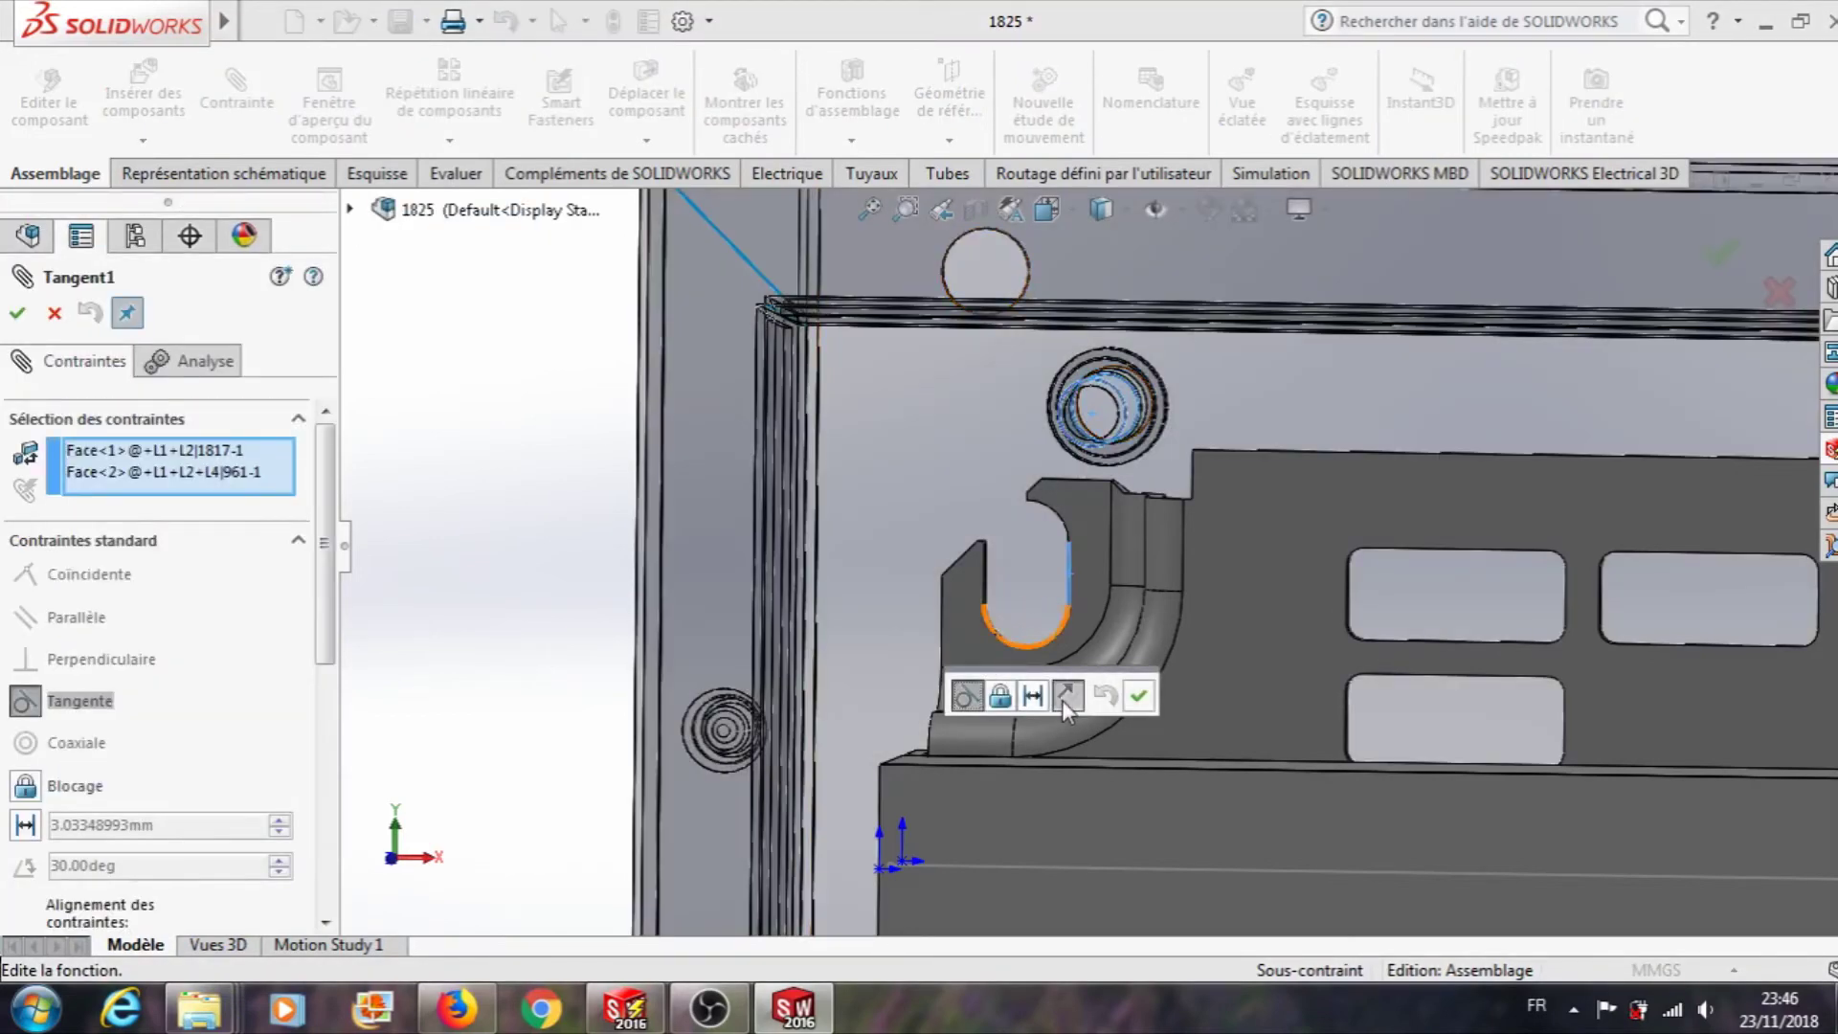
pyautogui.click(1065, 698)
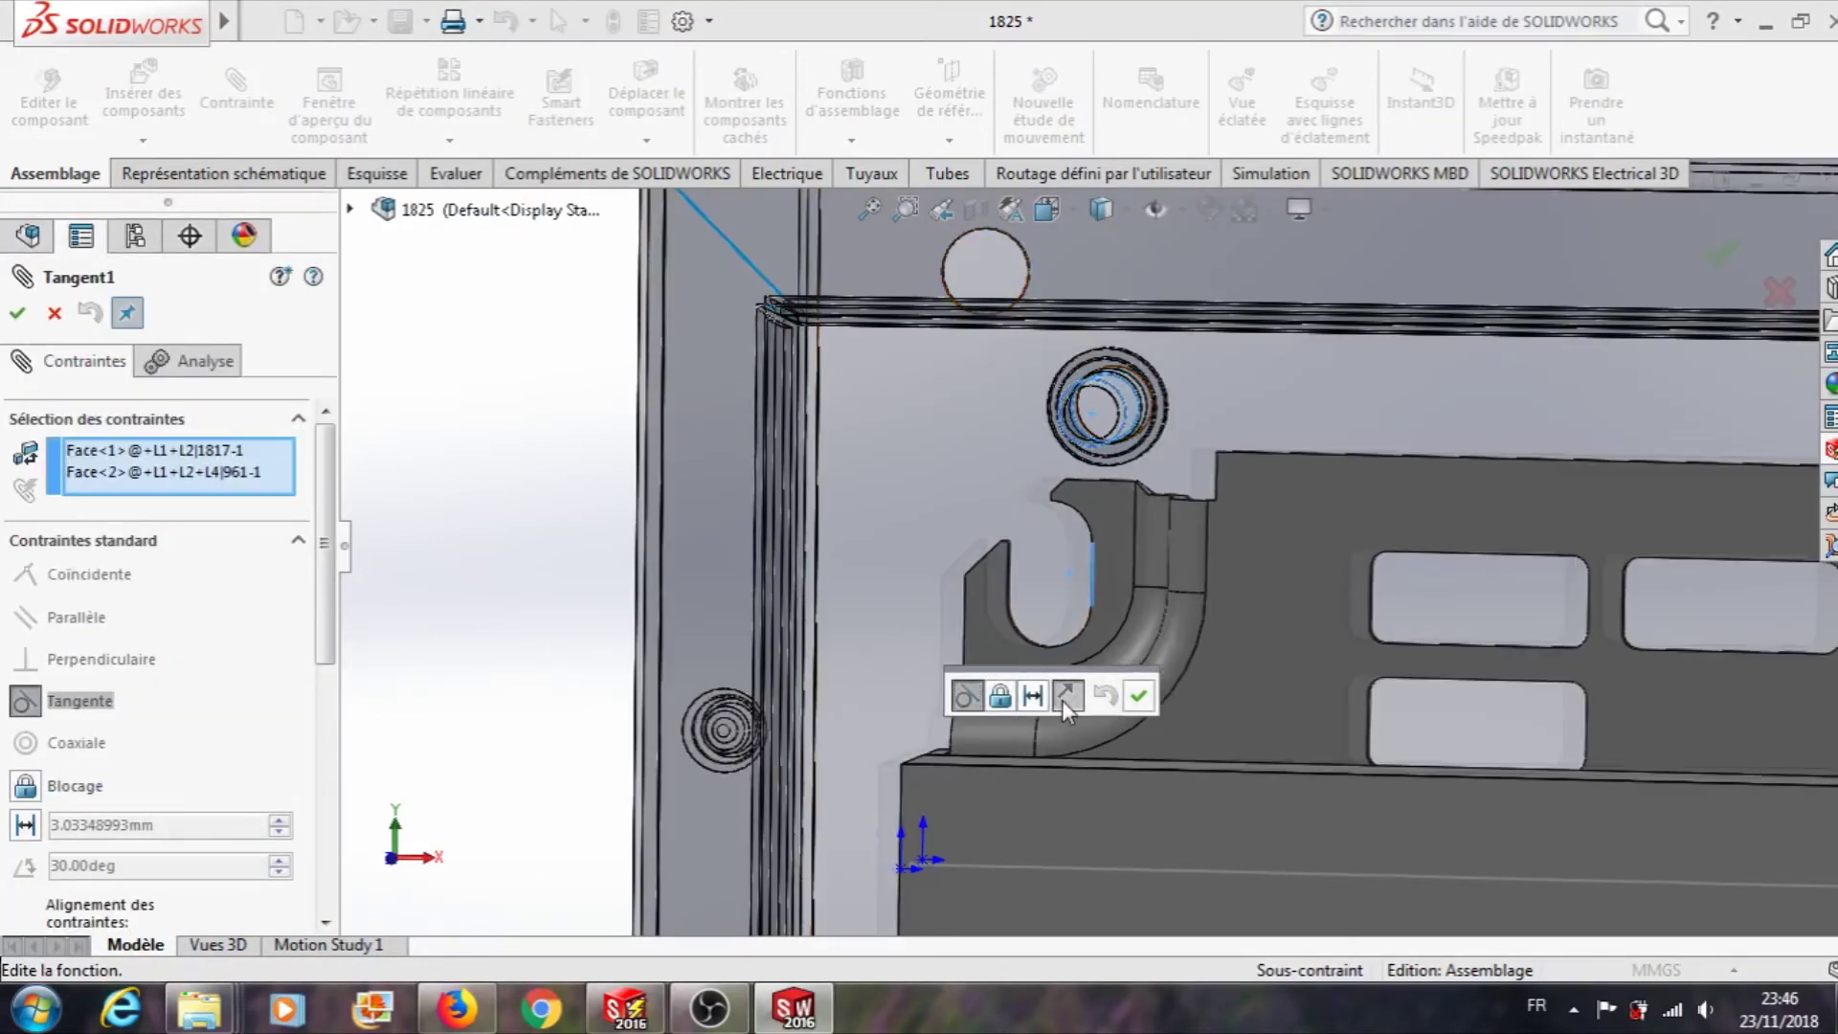
pyautogui.click(1138, 691)
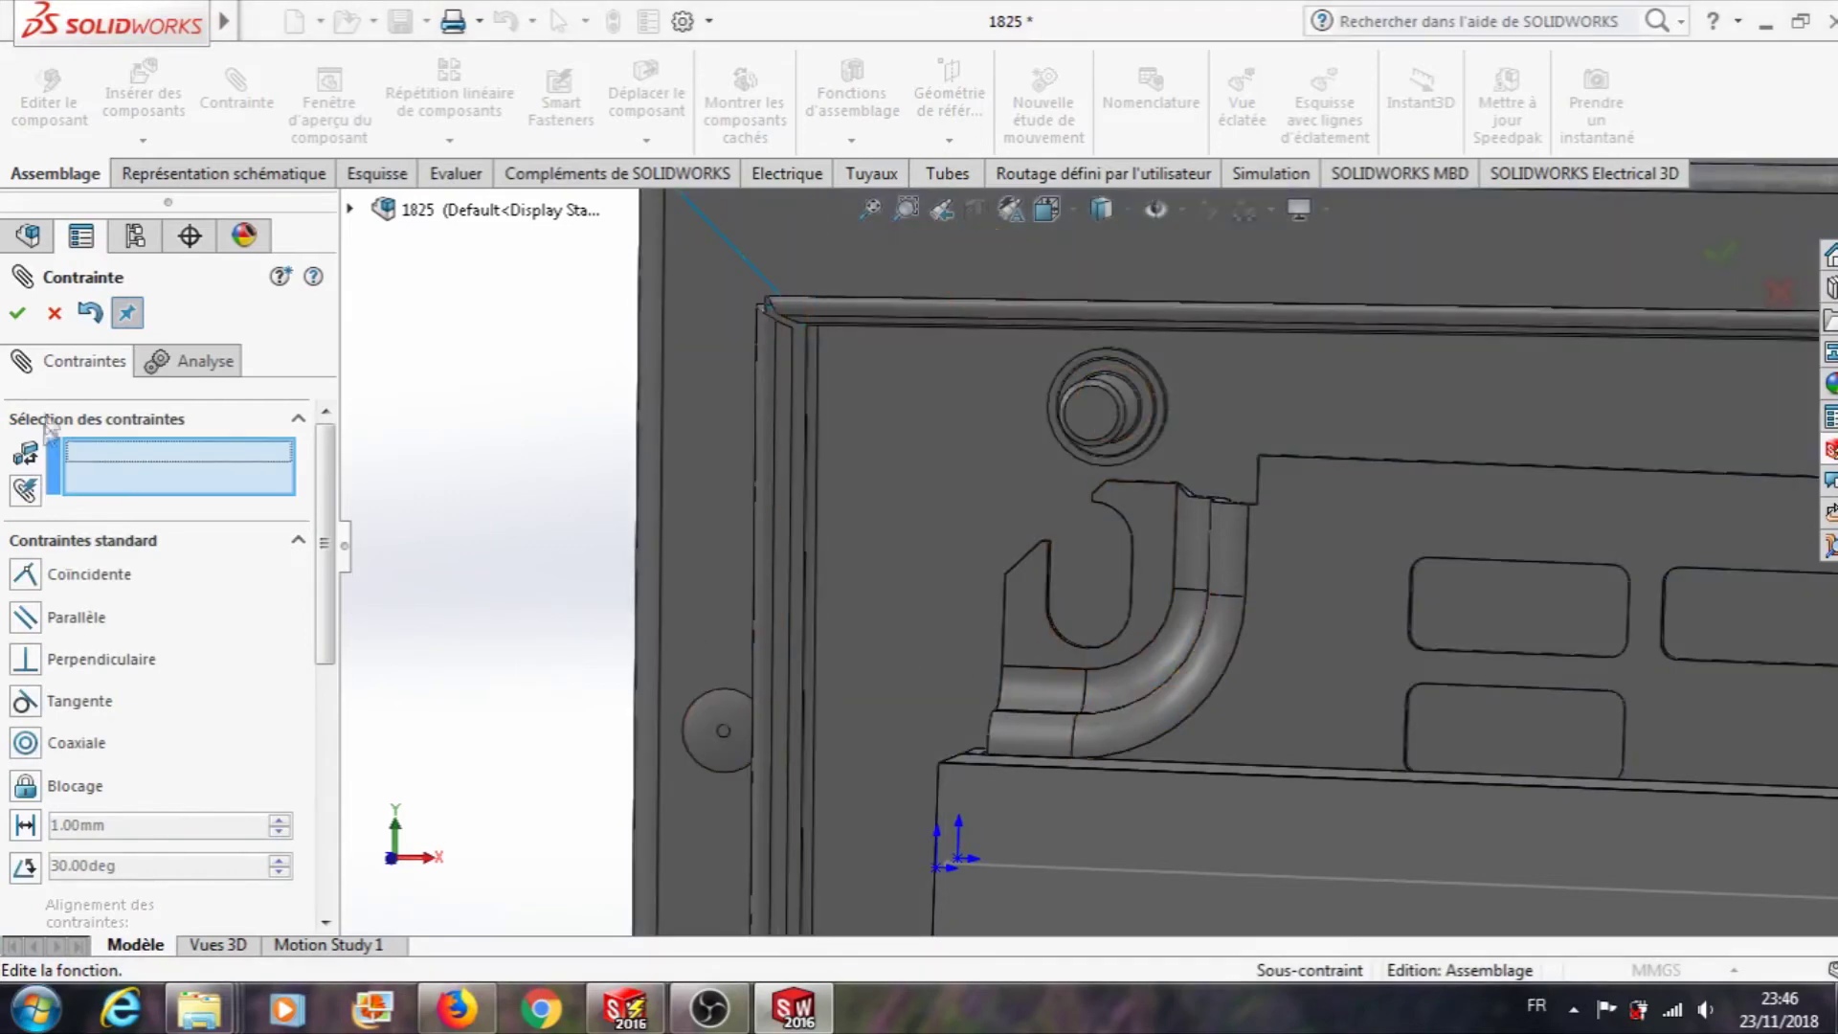
# - Edit the Tangent2 mate between the enclosure's lower stud and the grille's lower lug slot, flipping its mate alignment, and finish mating
pyautogui.click(54, 322)
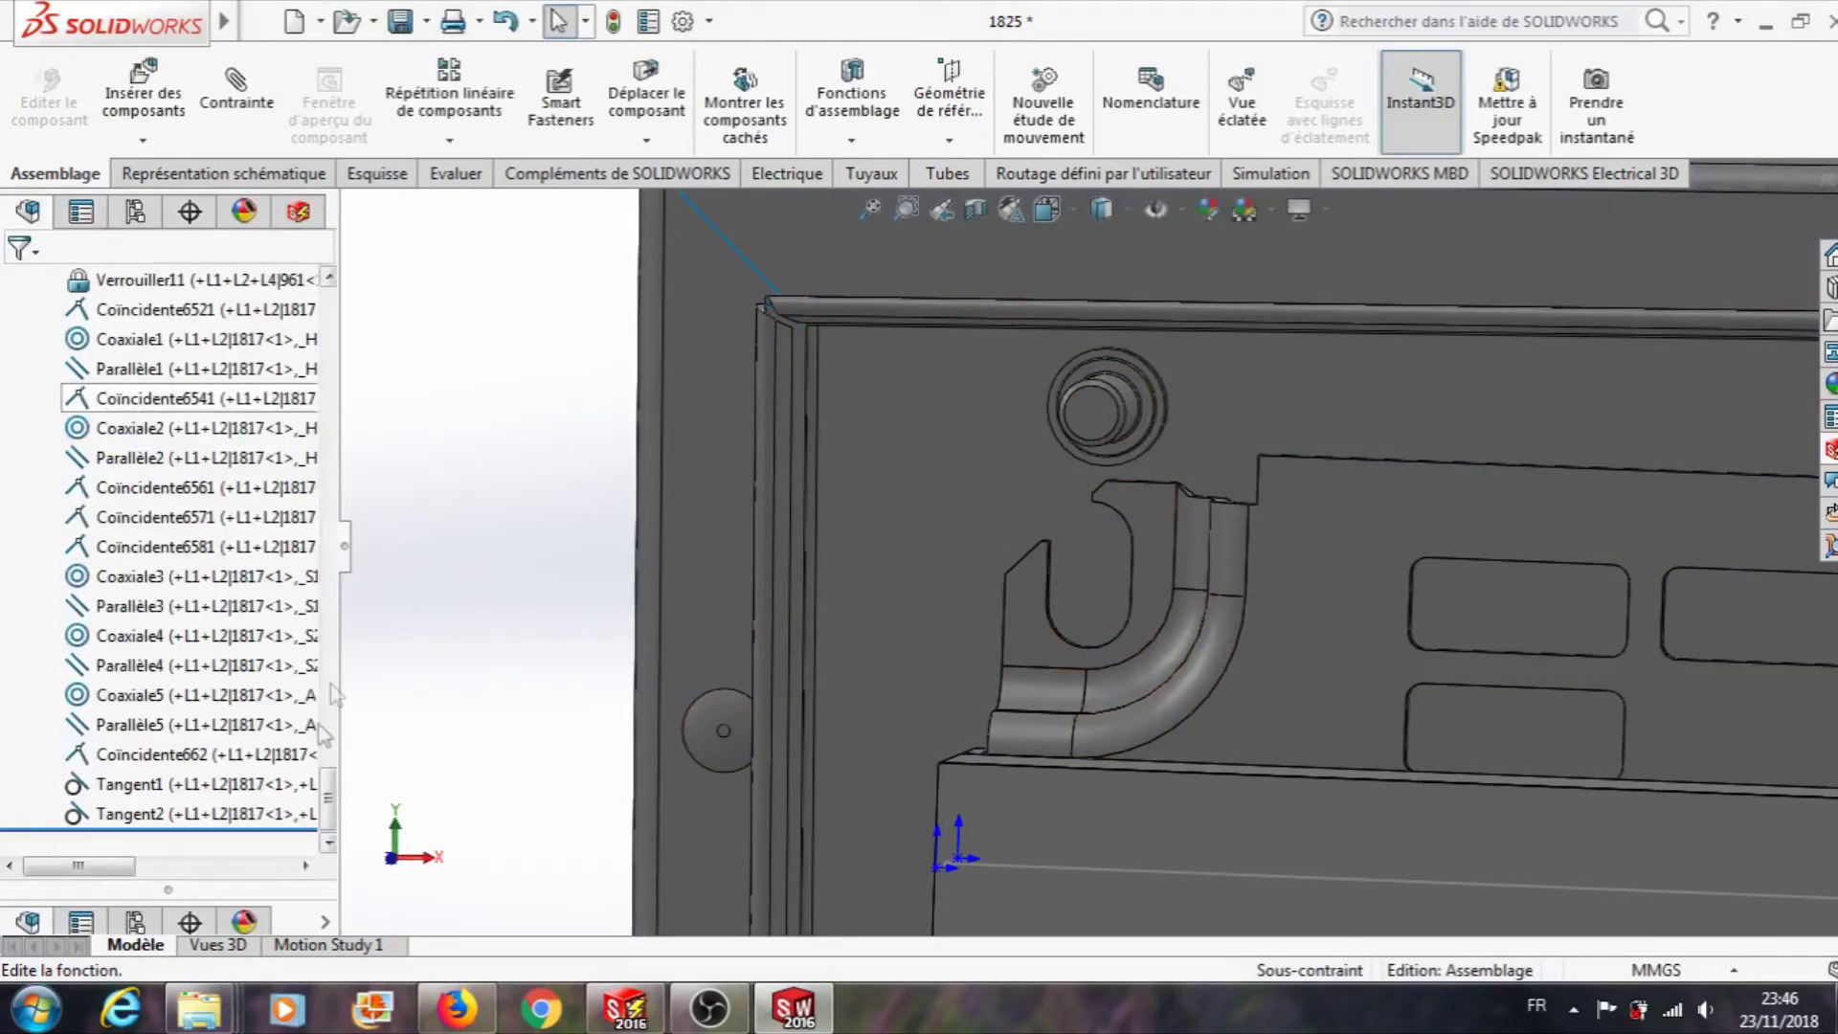
pyautogui.click(241, 821)
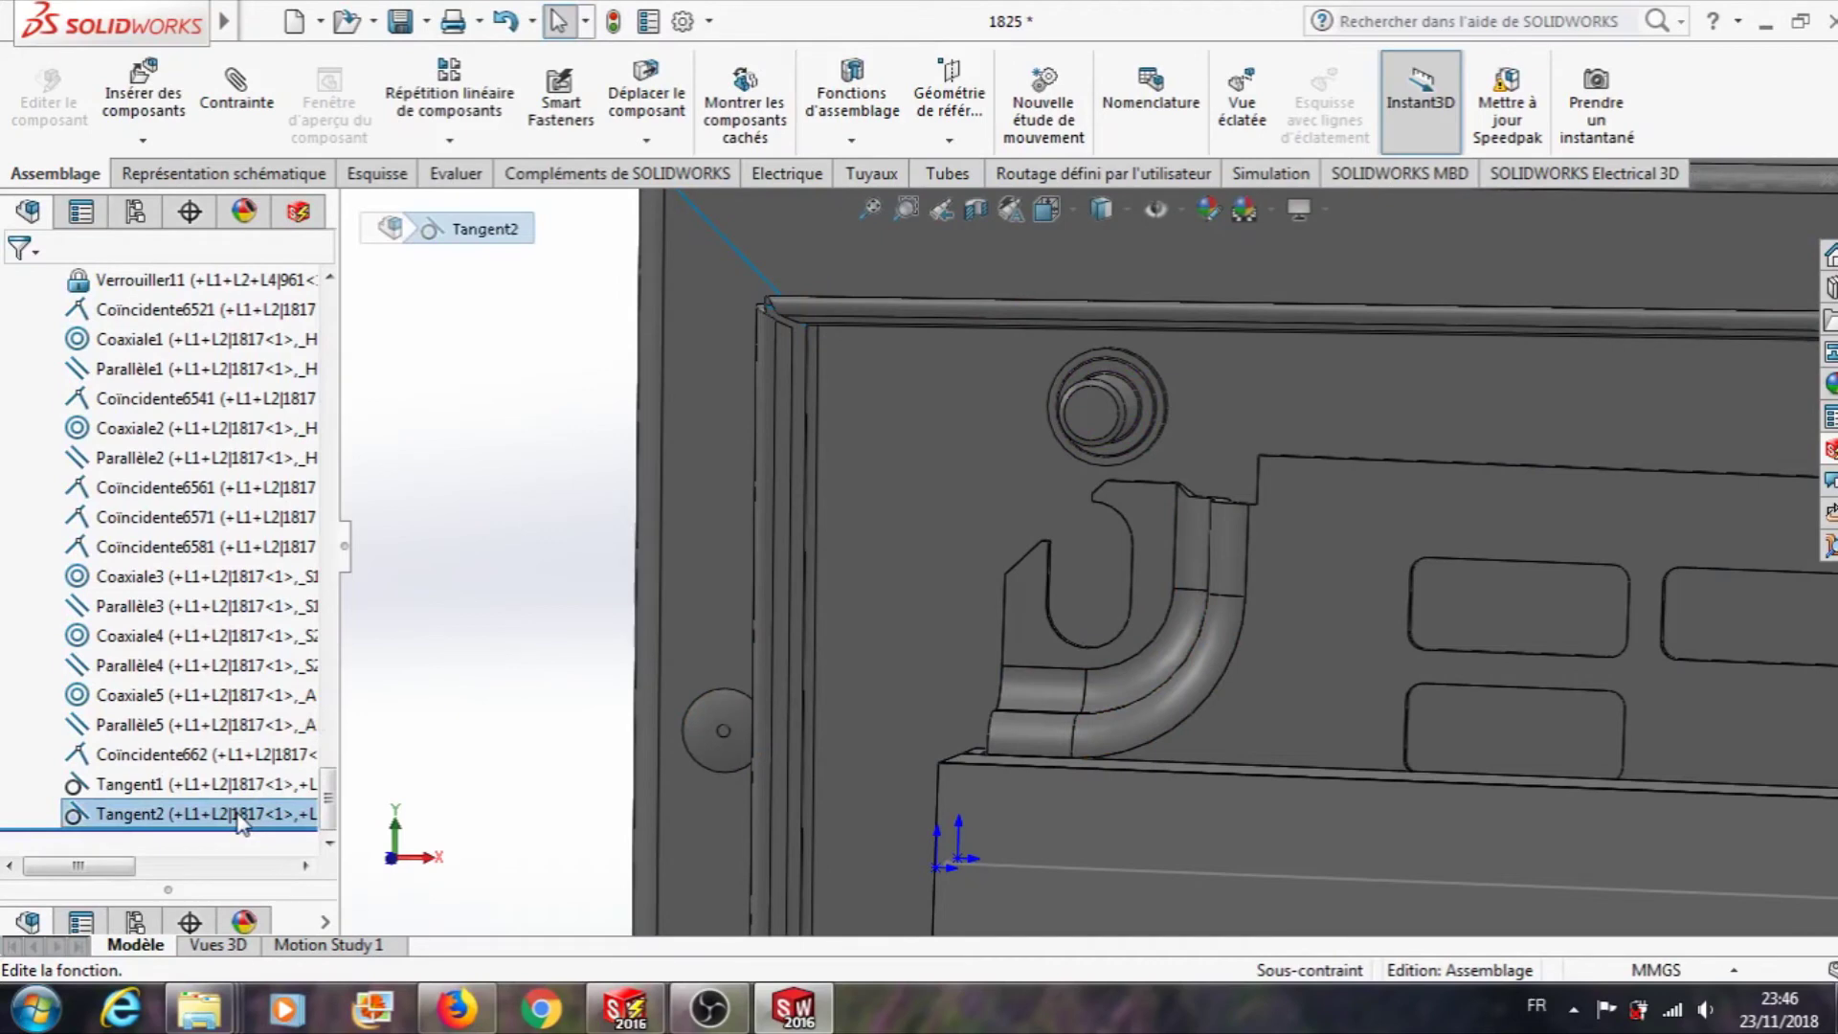
pyautogui.rightClick(123, 835)
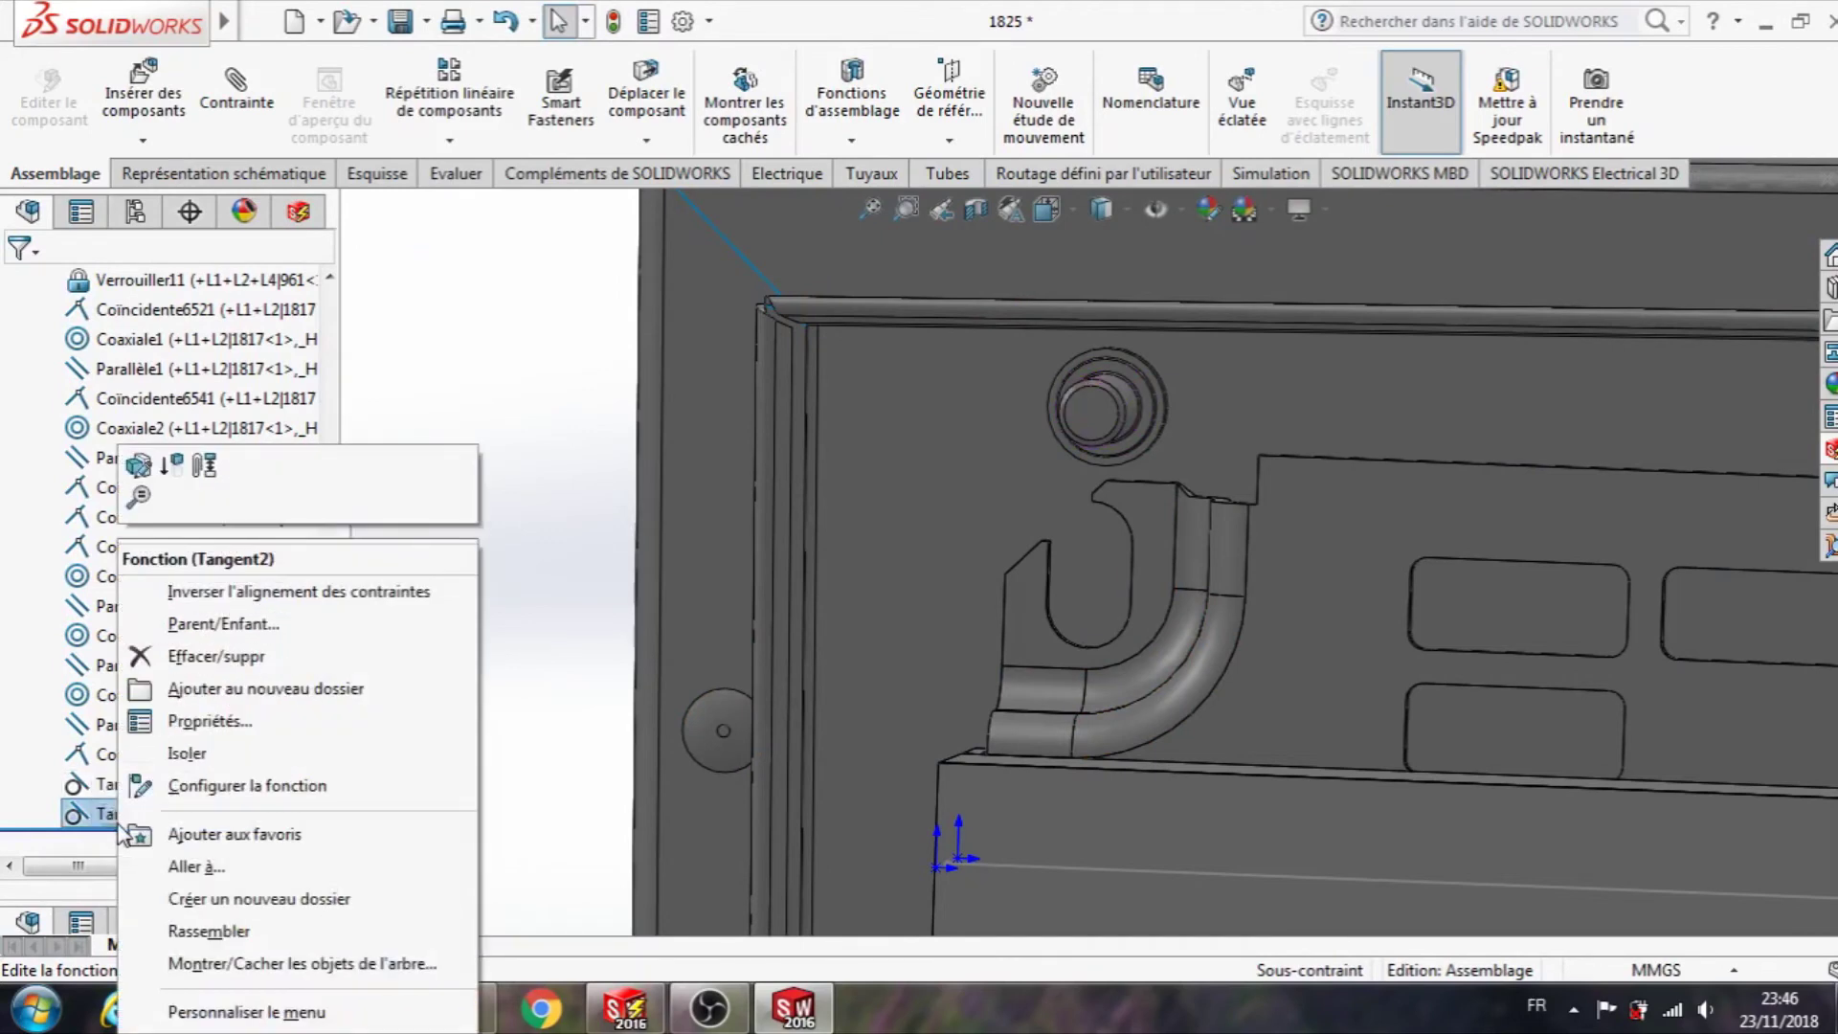
pyautogui.click(139, 467)
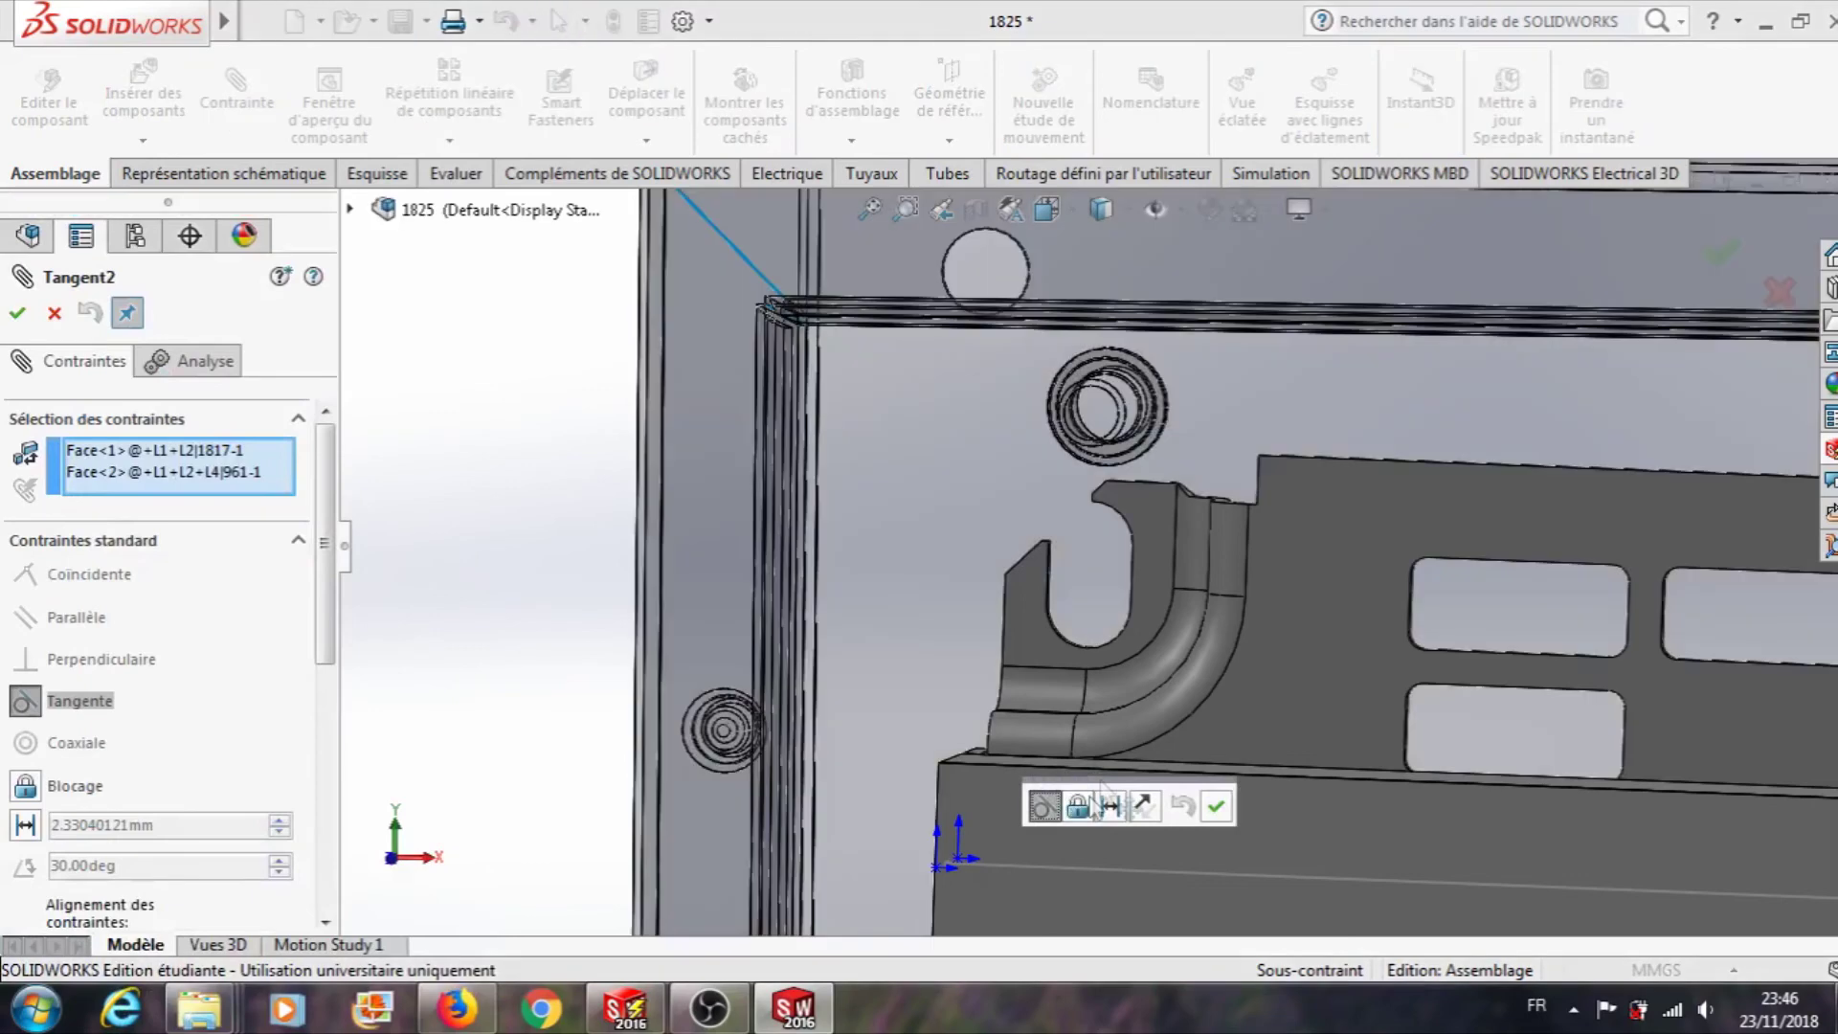
pyautogui.scroll(10, 1163, 856)
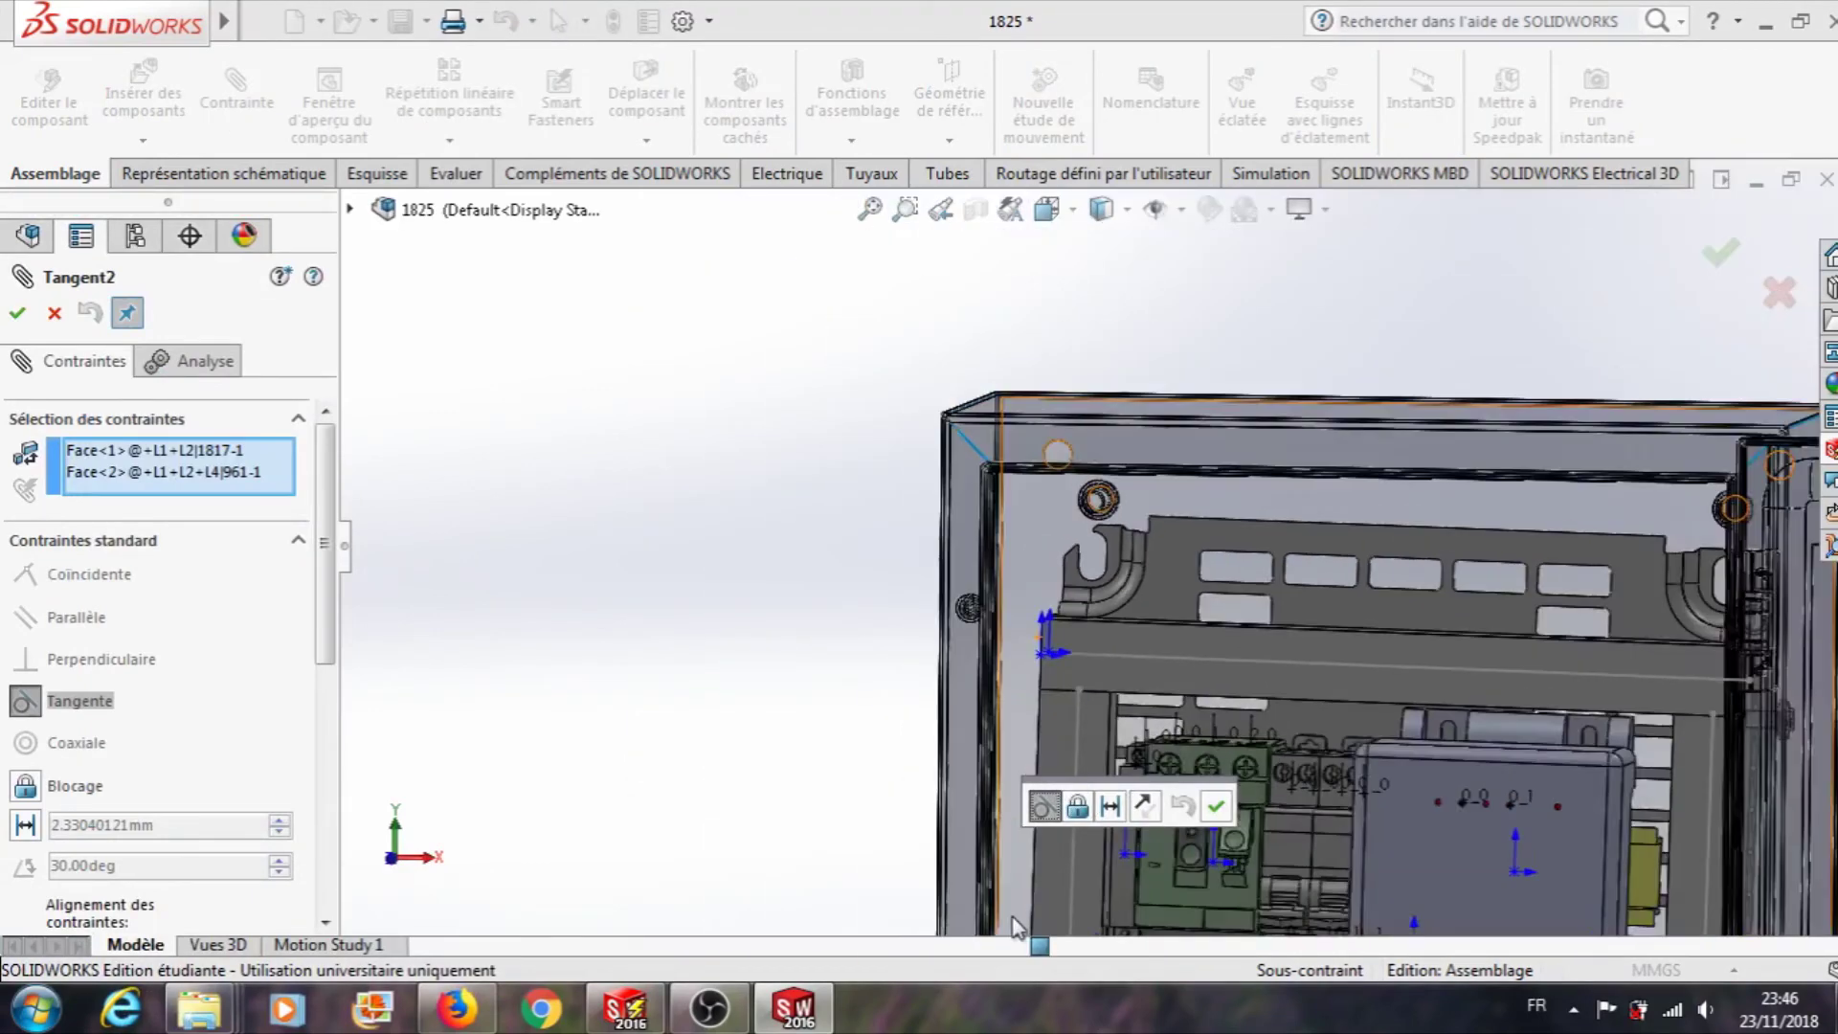
pyautogui.scroll(4, 1095, 897)
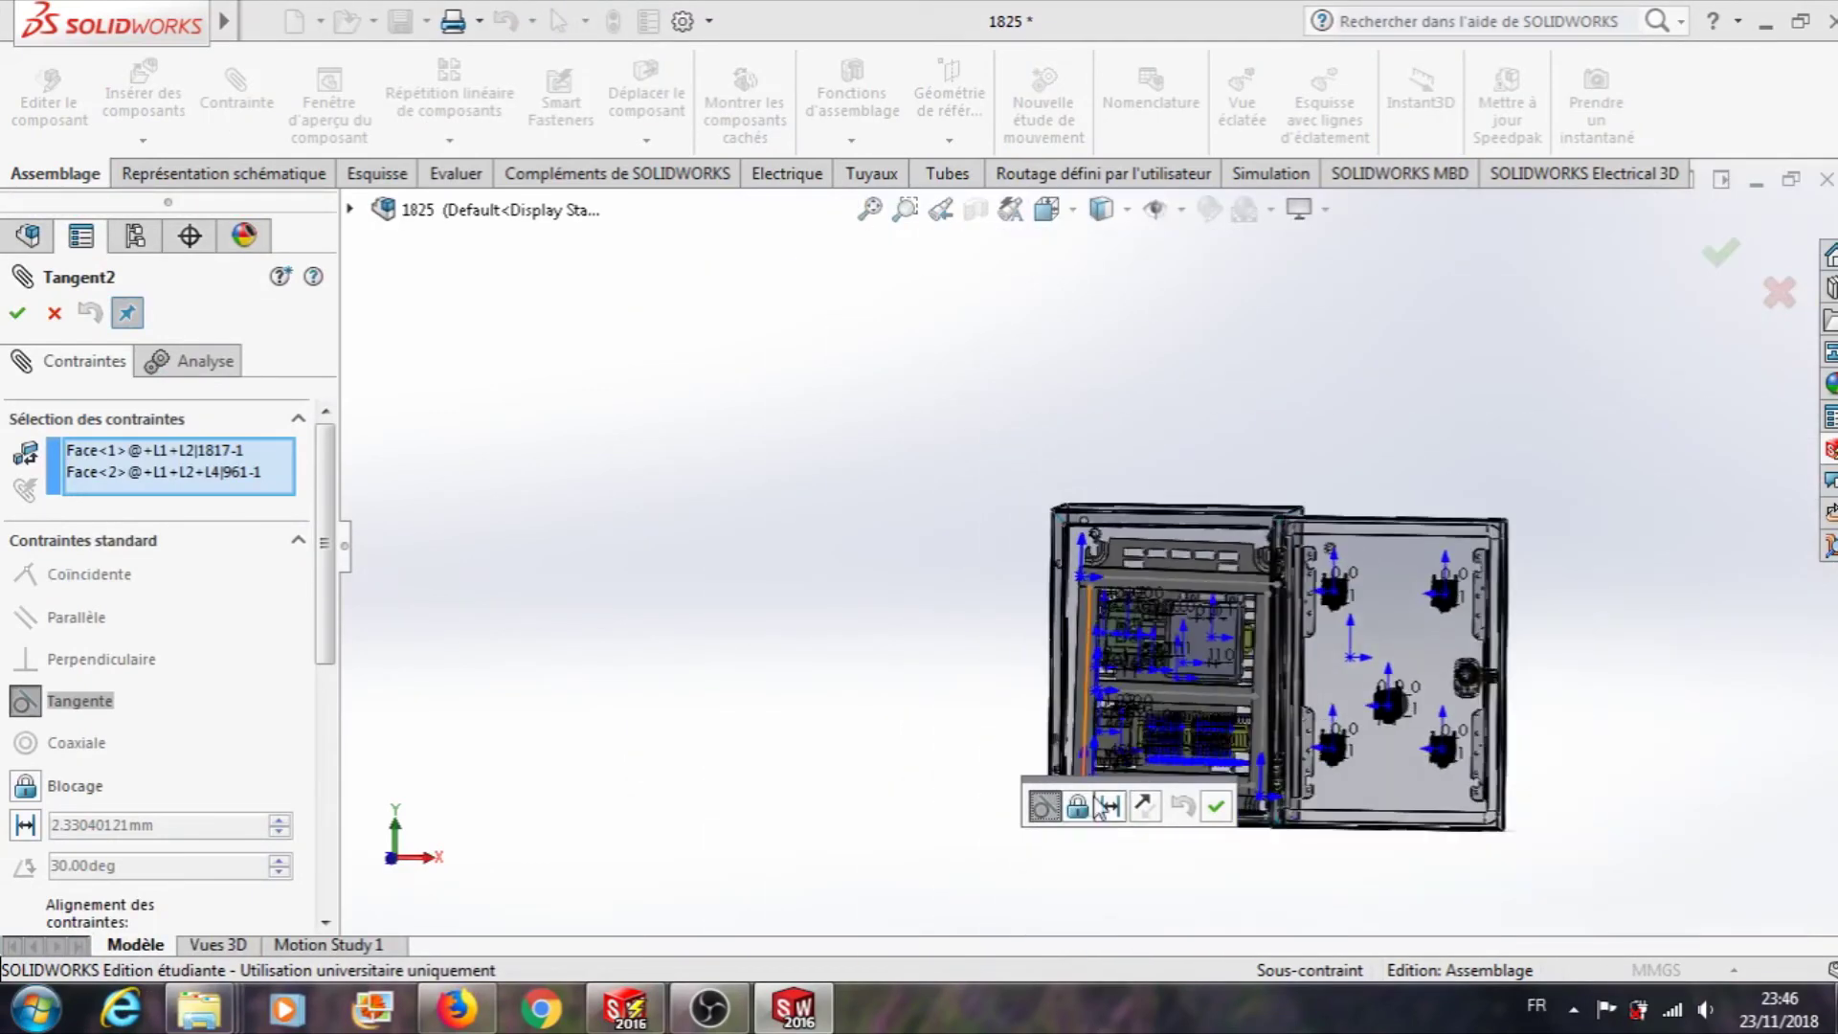
pyautogui.scroll(-3, 1085, 766)
pyautogui.scroll(-6, 1139, 739)
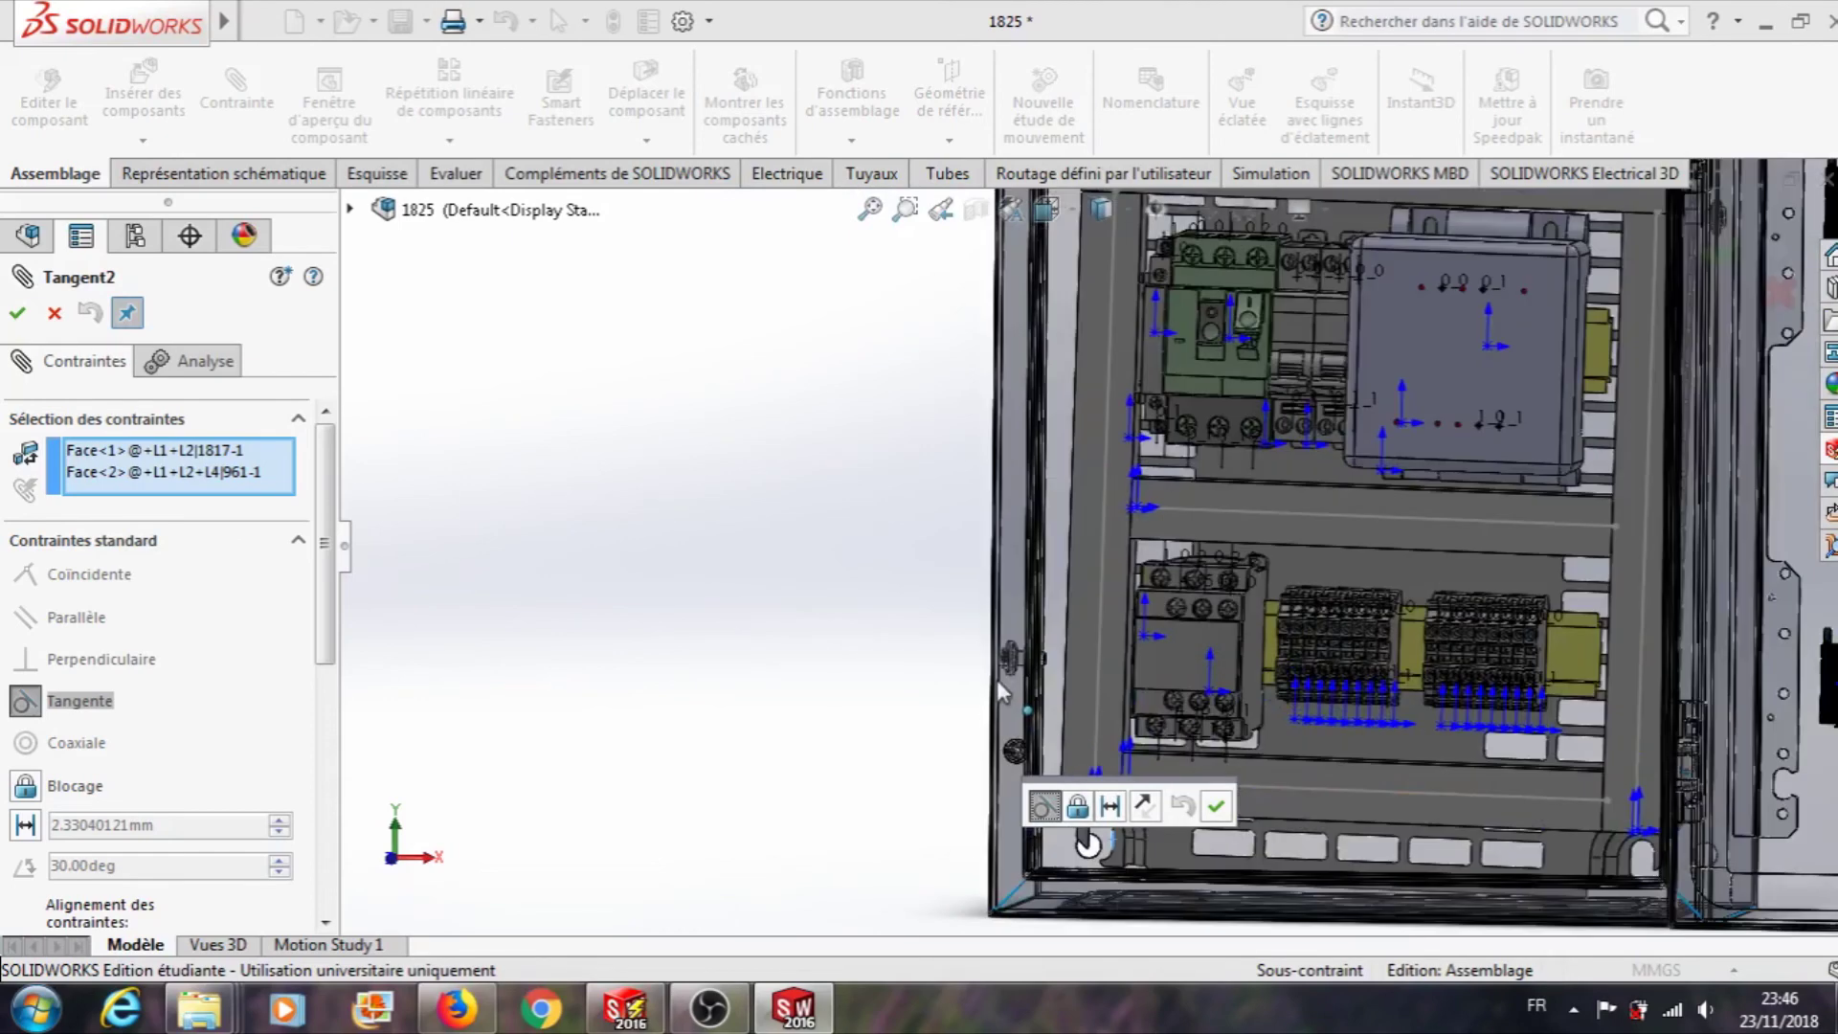
pyautogui.click(1145, 807)
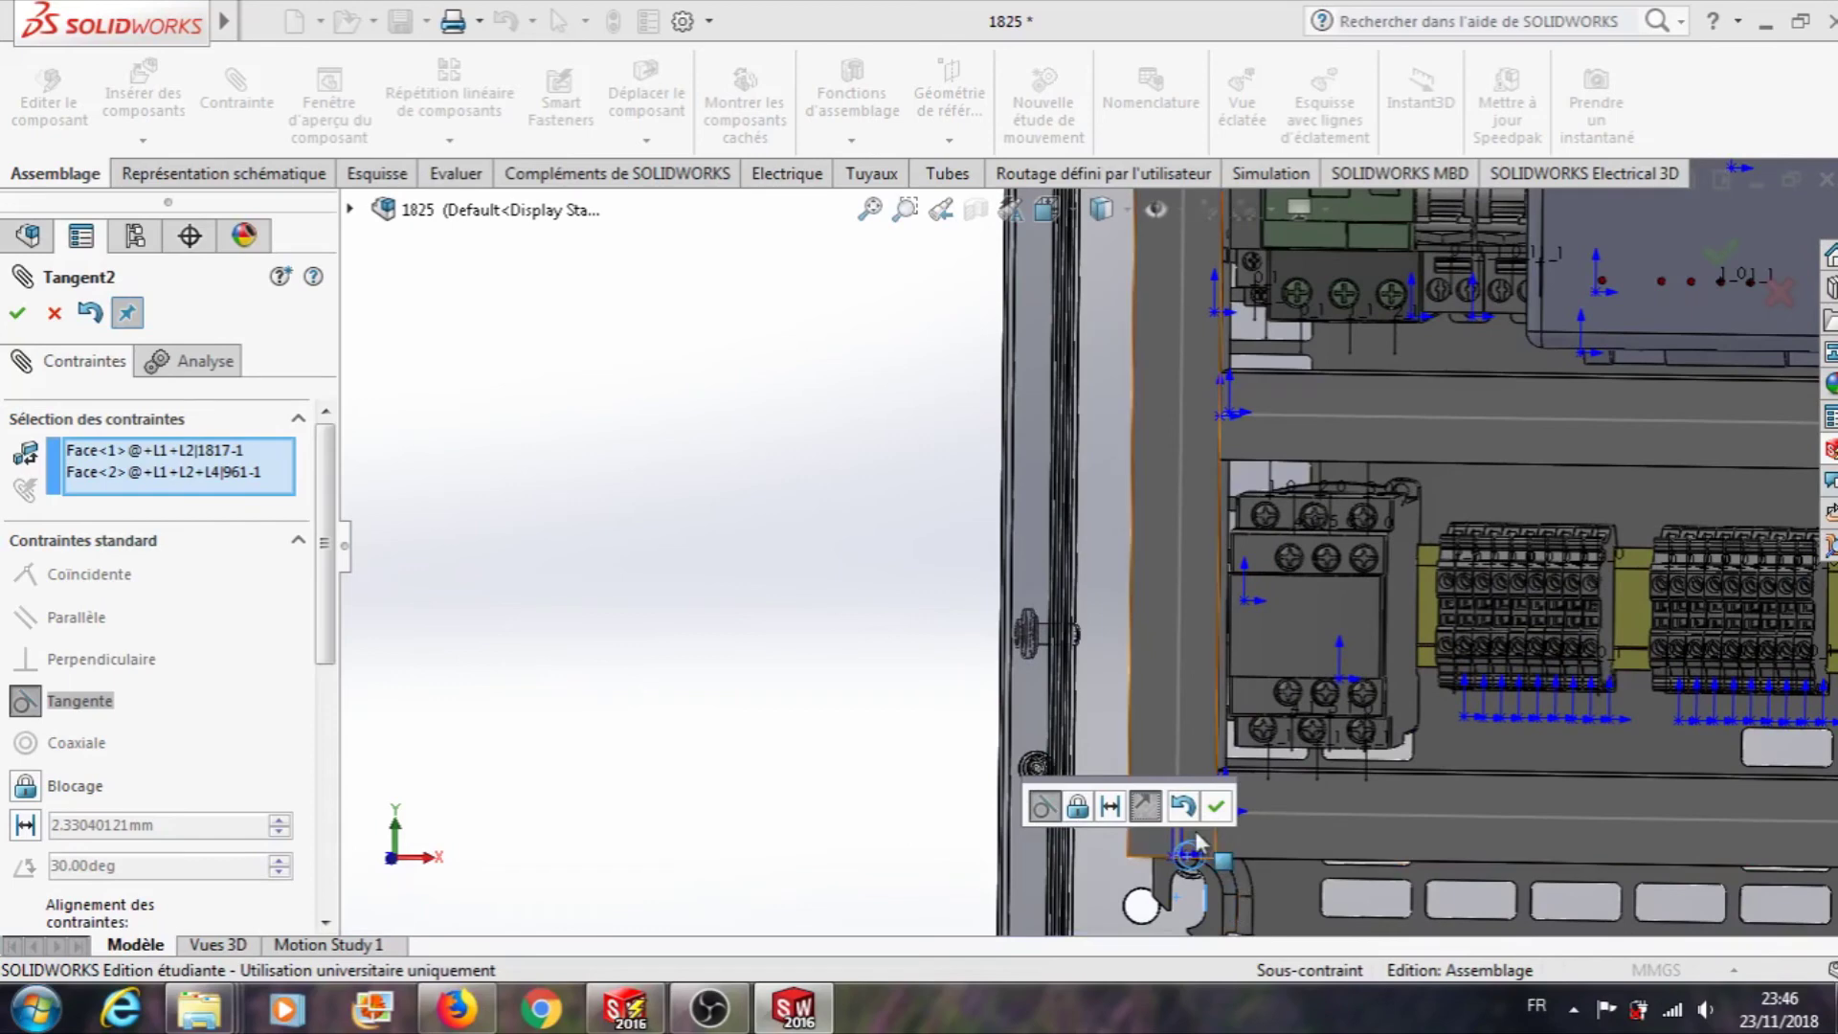
pyautogui.click(1216, 814)
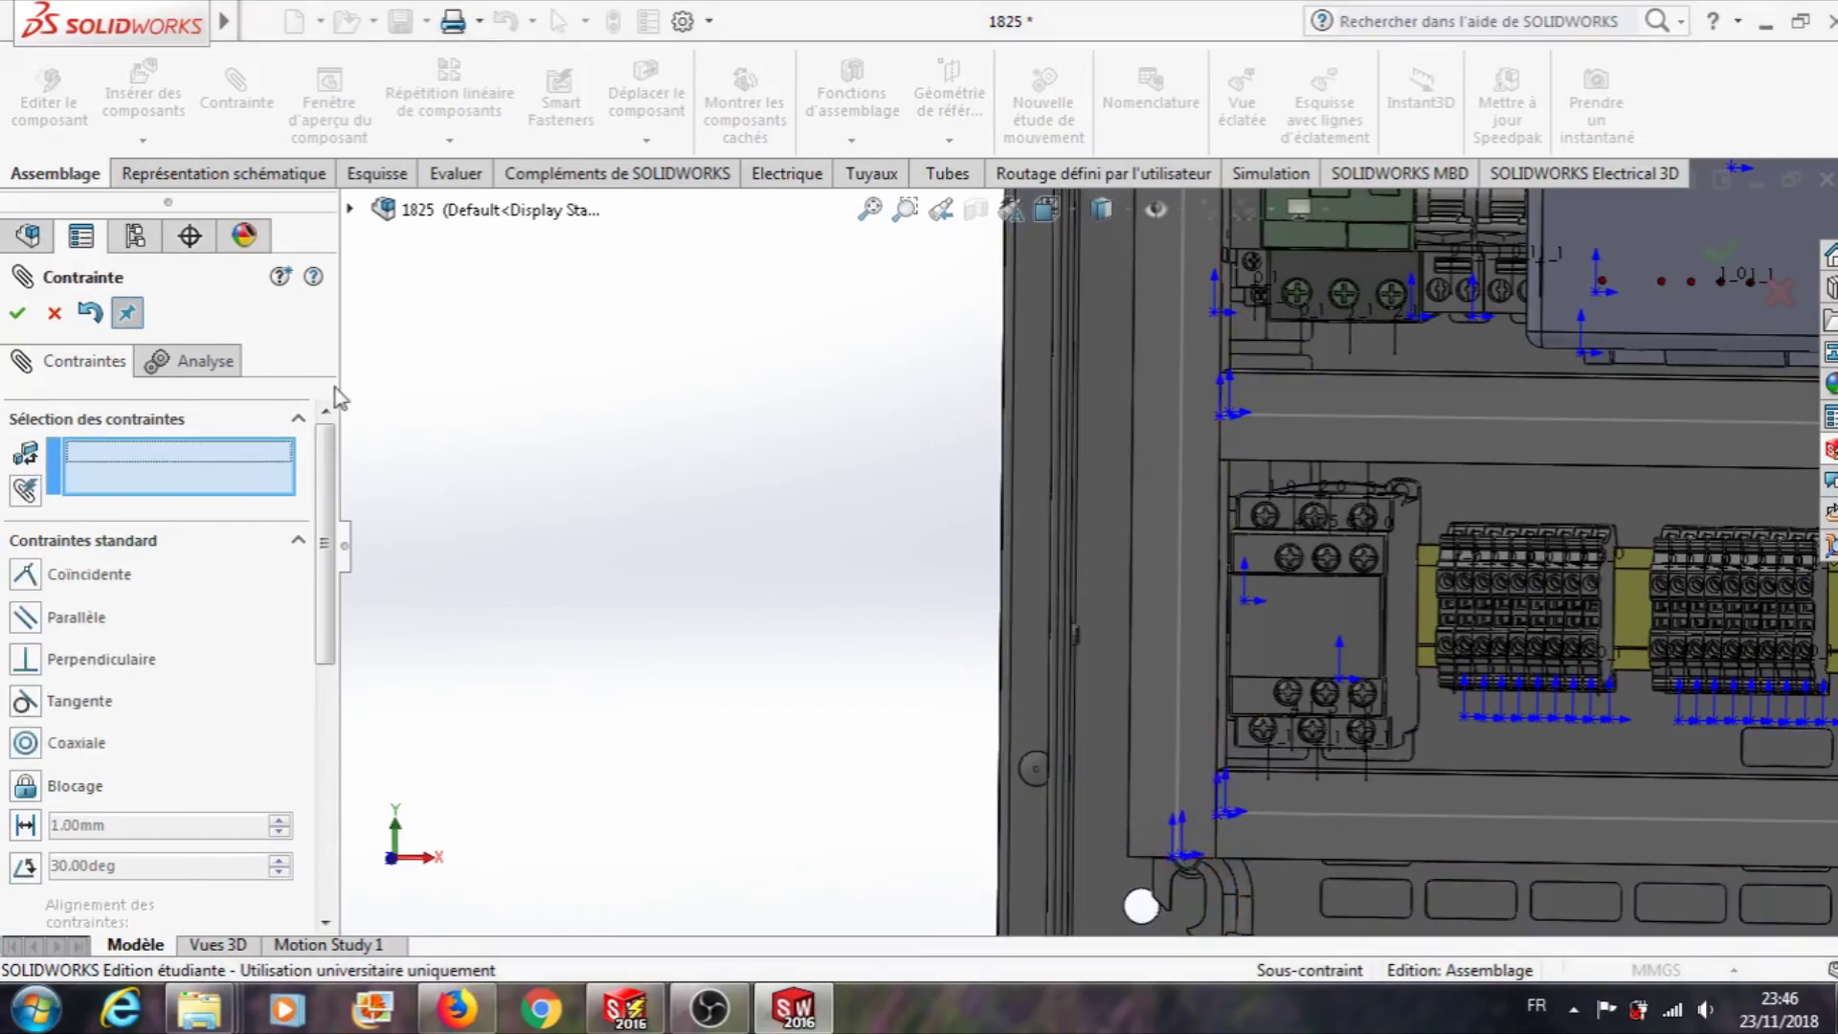
pyautogui.click(51, 319)
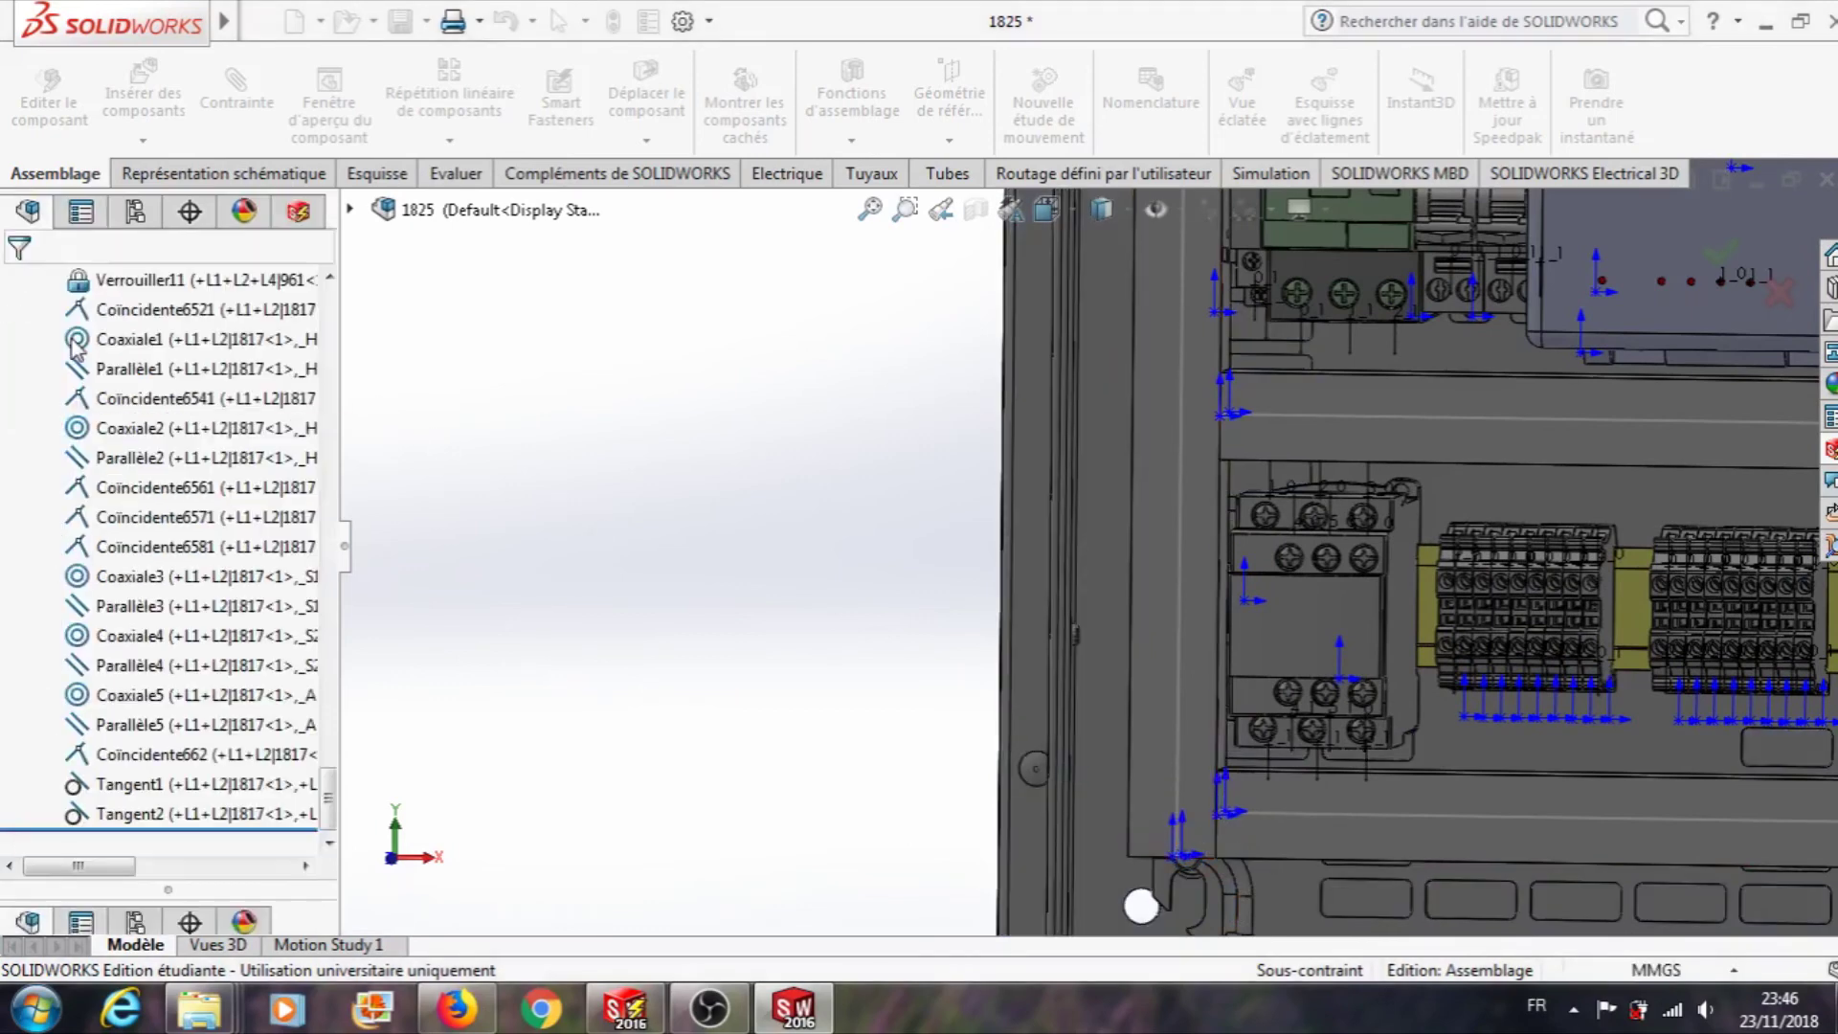
# - Move the NSYMR43 grille and its mounted components upward until the enclosure's lower stud sits inside the lower lug slot
pyautogui.click(1159, 658)
pyautogui.moveTo(1158, 620); pyautogui.dragTo(1162, 594)
pyautogui.press('Escape')
pyautogui.click(904, 690)
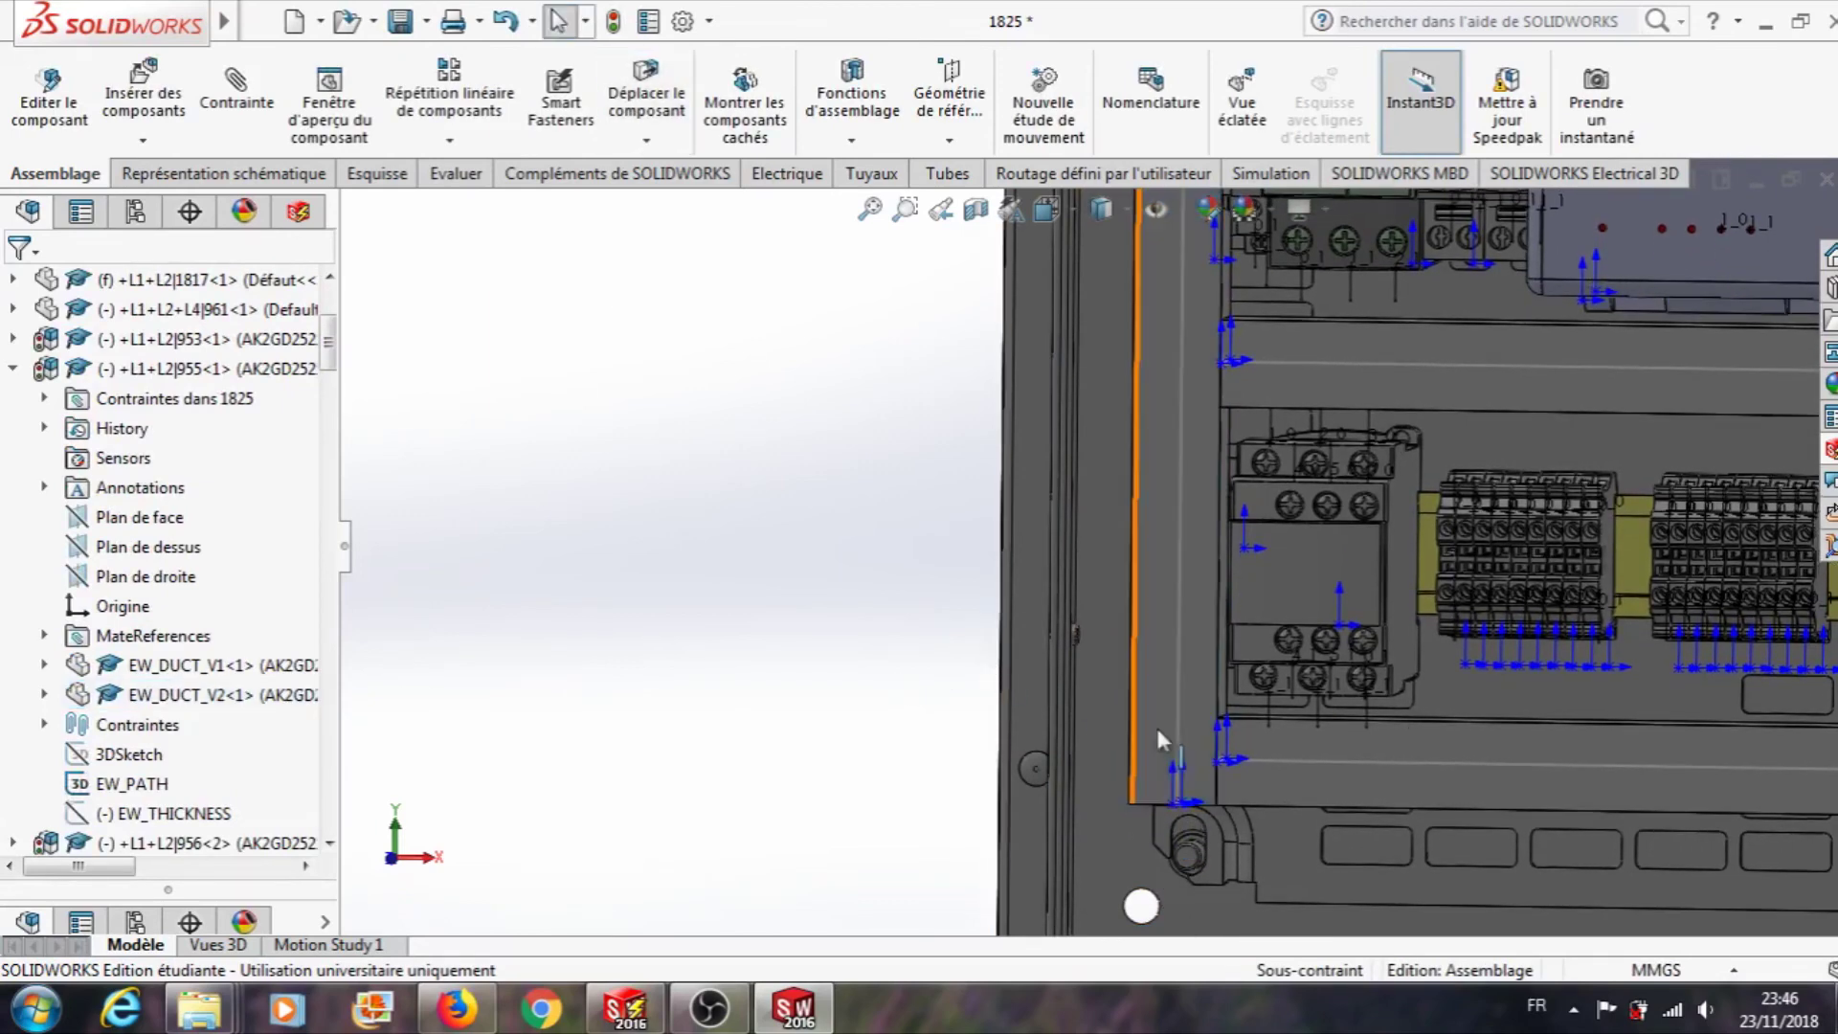
pyautogui.scroll(5, 1371, 786)
pyautogui.scroll(-5, 1487, 757)
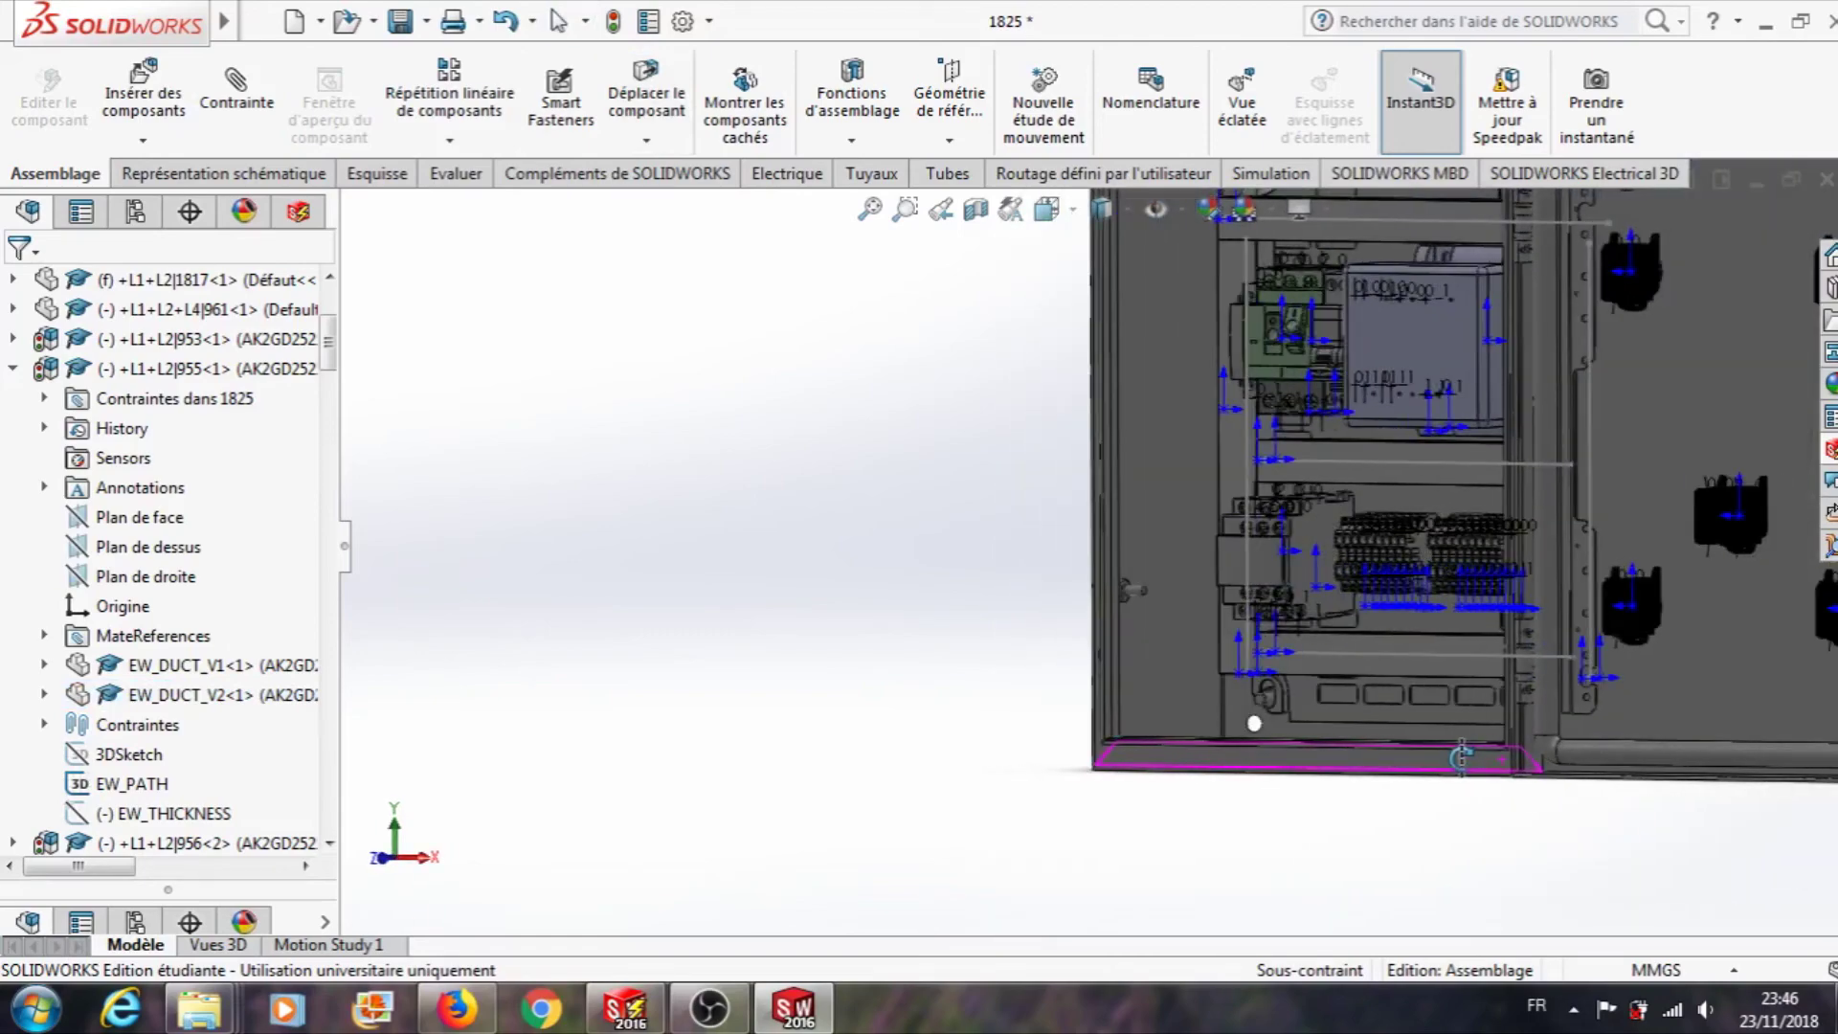
pyautogui.scroll(-4, 1216, 670)
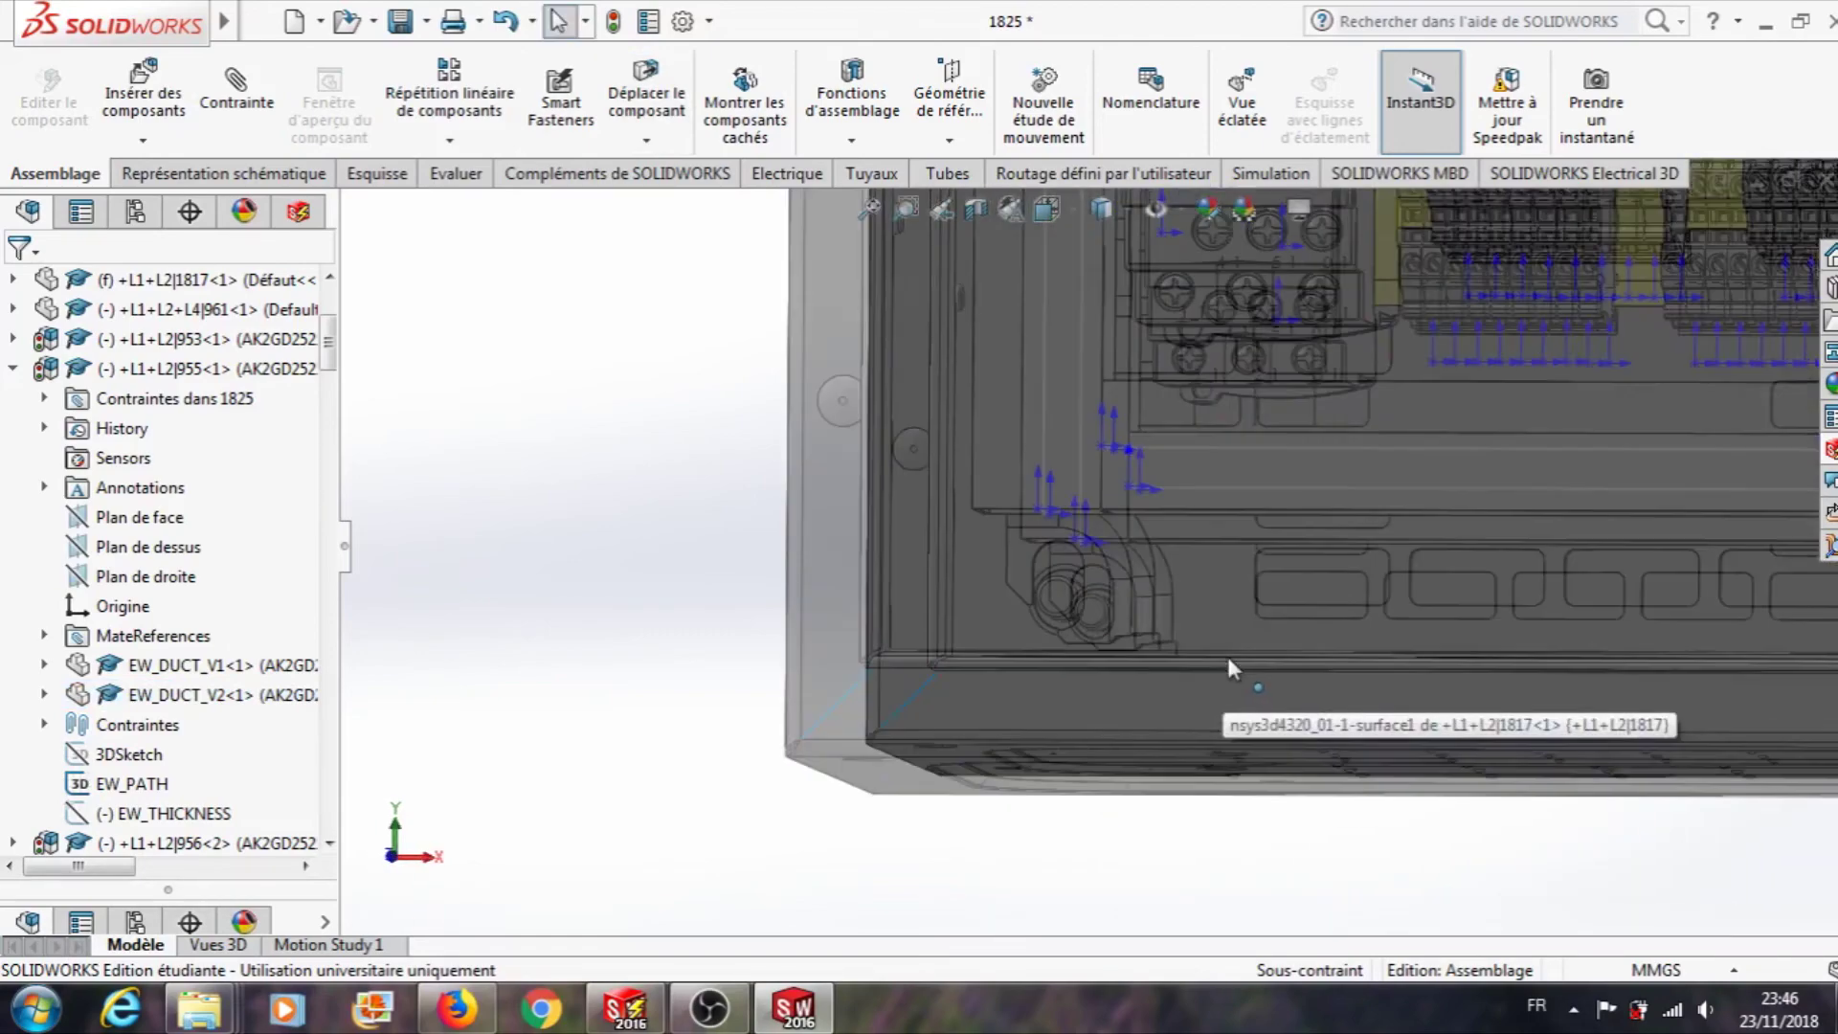
pyautogui.click(1096, 609)
pyautogui.moveTo(1094, 605); pyautogui.dragTo(1094, 594)
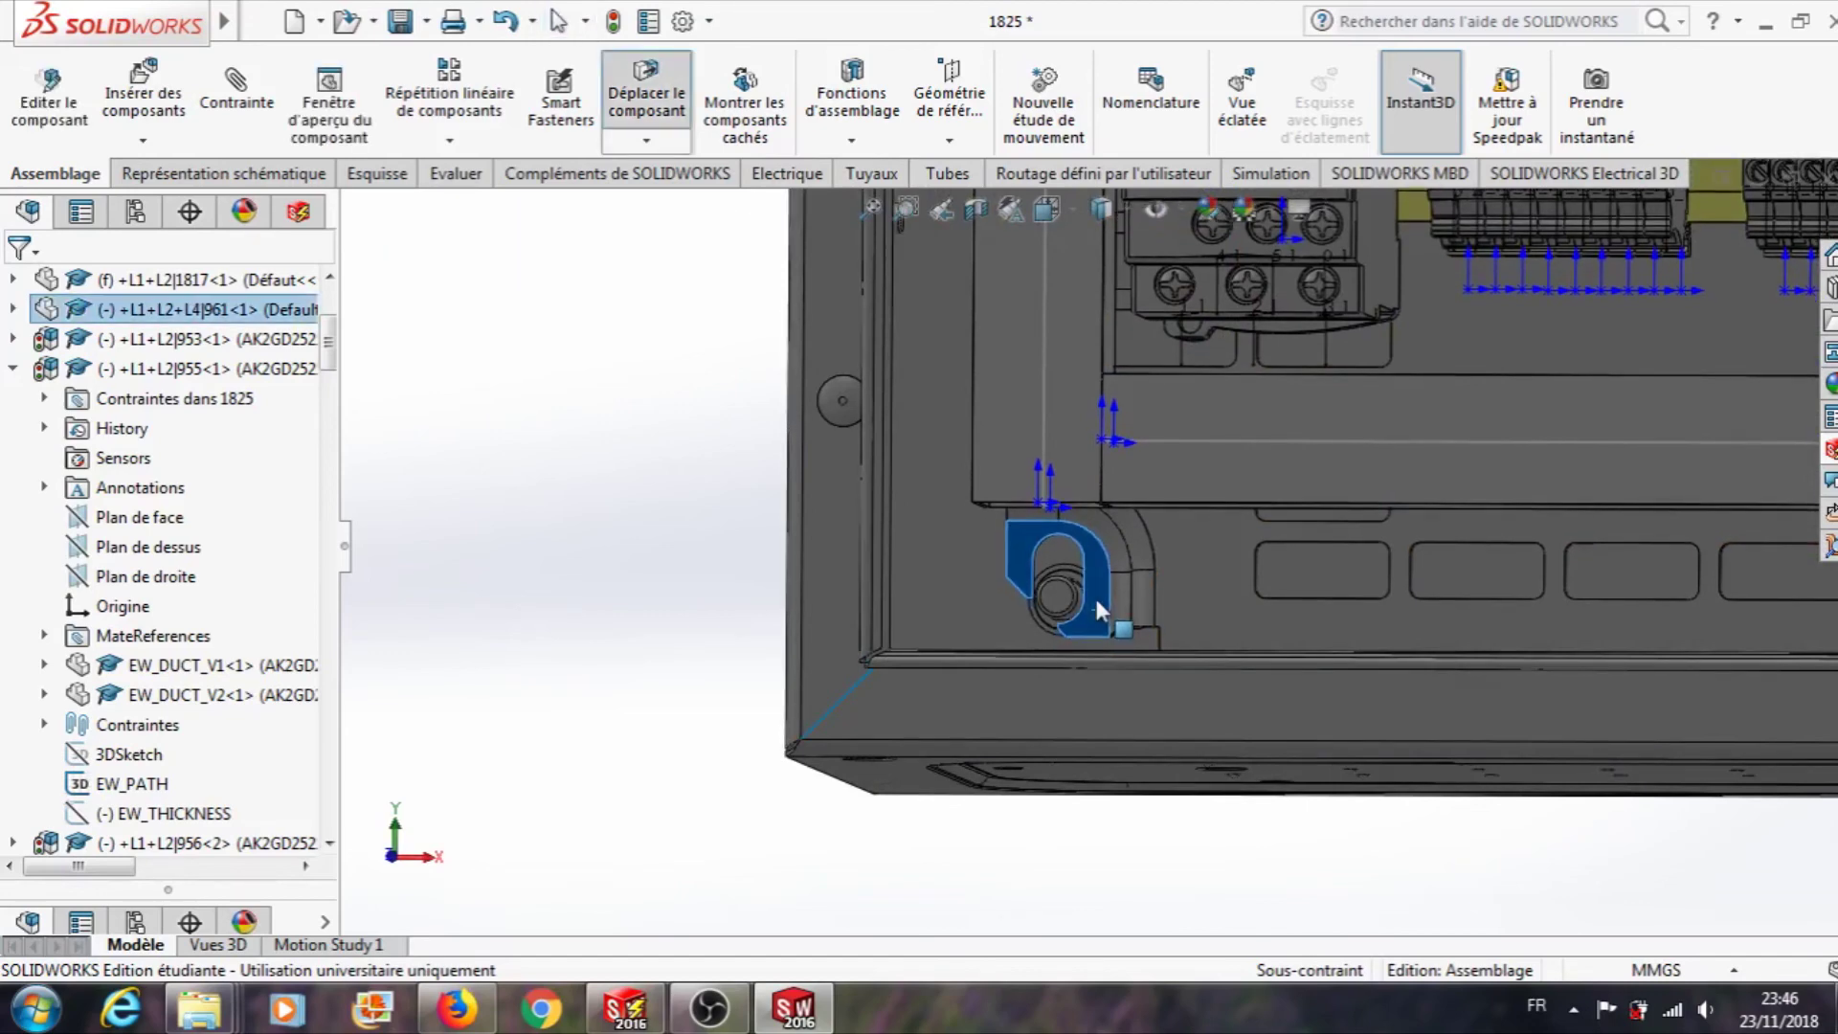
pyautogui.press('Escape')
# - Add a lock mate between the flat face of the grille's upper lug and the enclosure's back panel, and finish mating
pyautogui.scroll(6, 1095, 594)
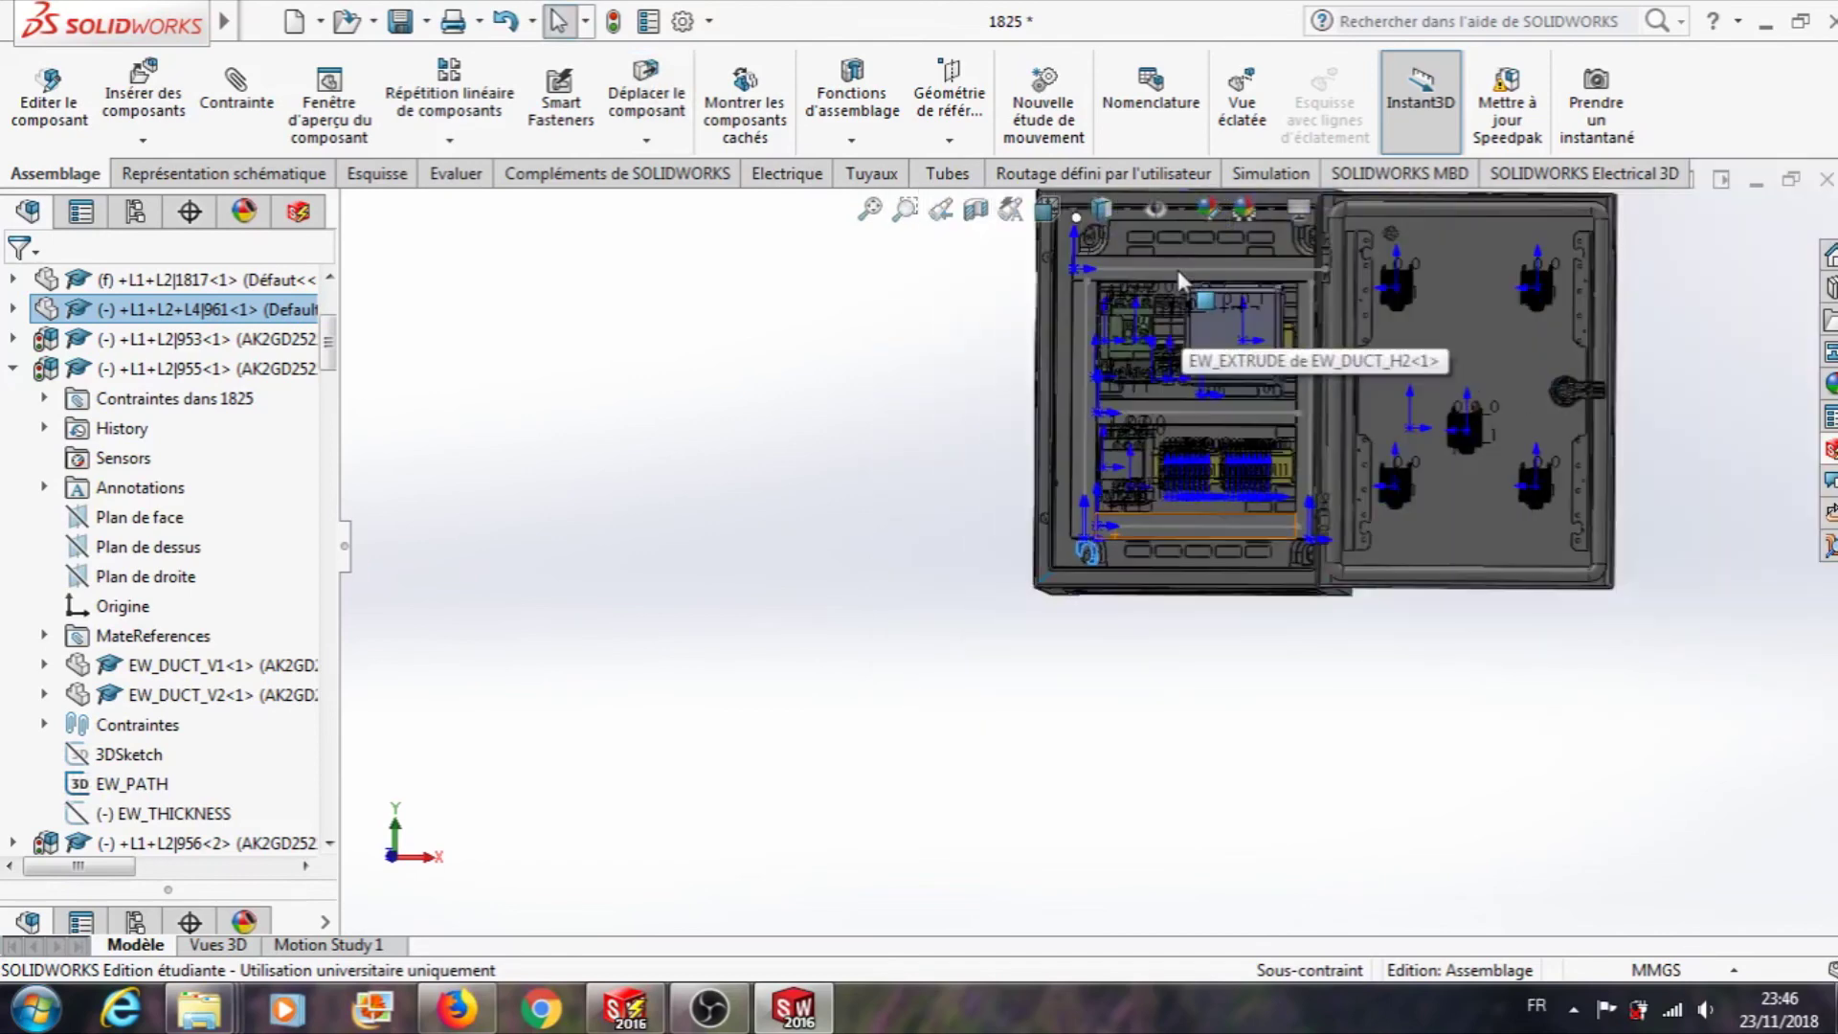
pyautogui.scroll(-10, 1143, 433)
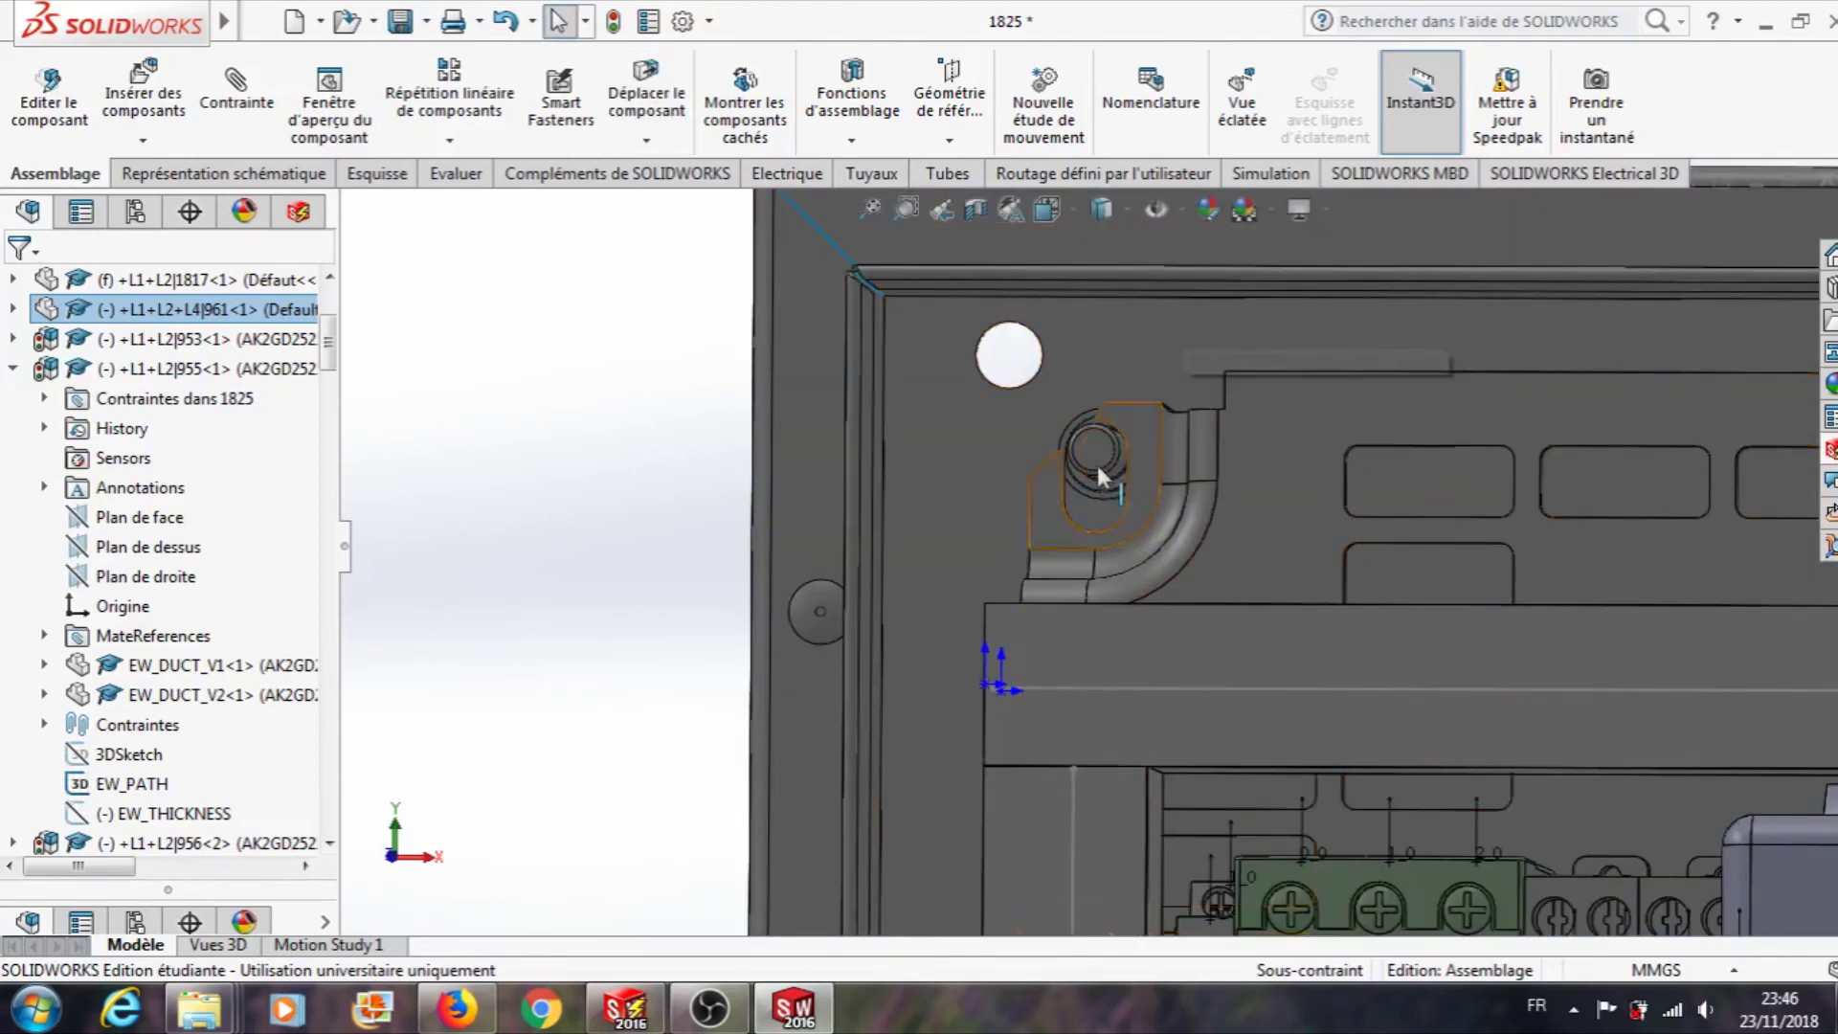
pyautogui.click(1139, 414)
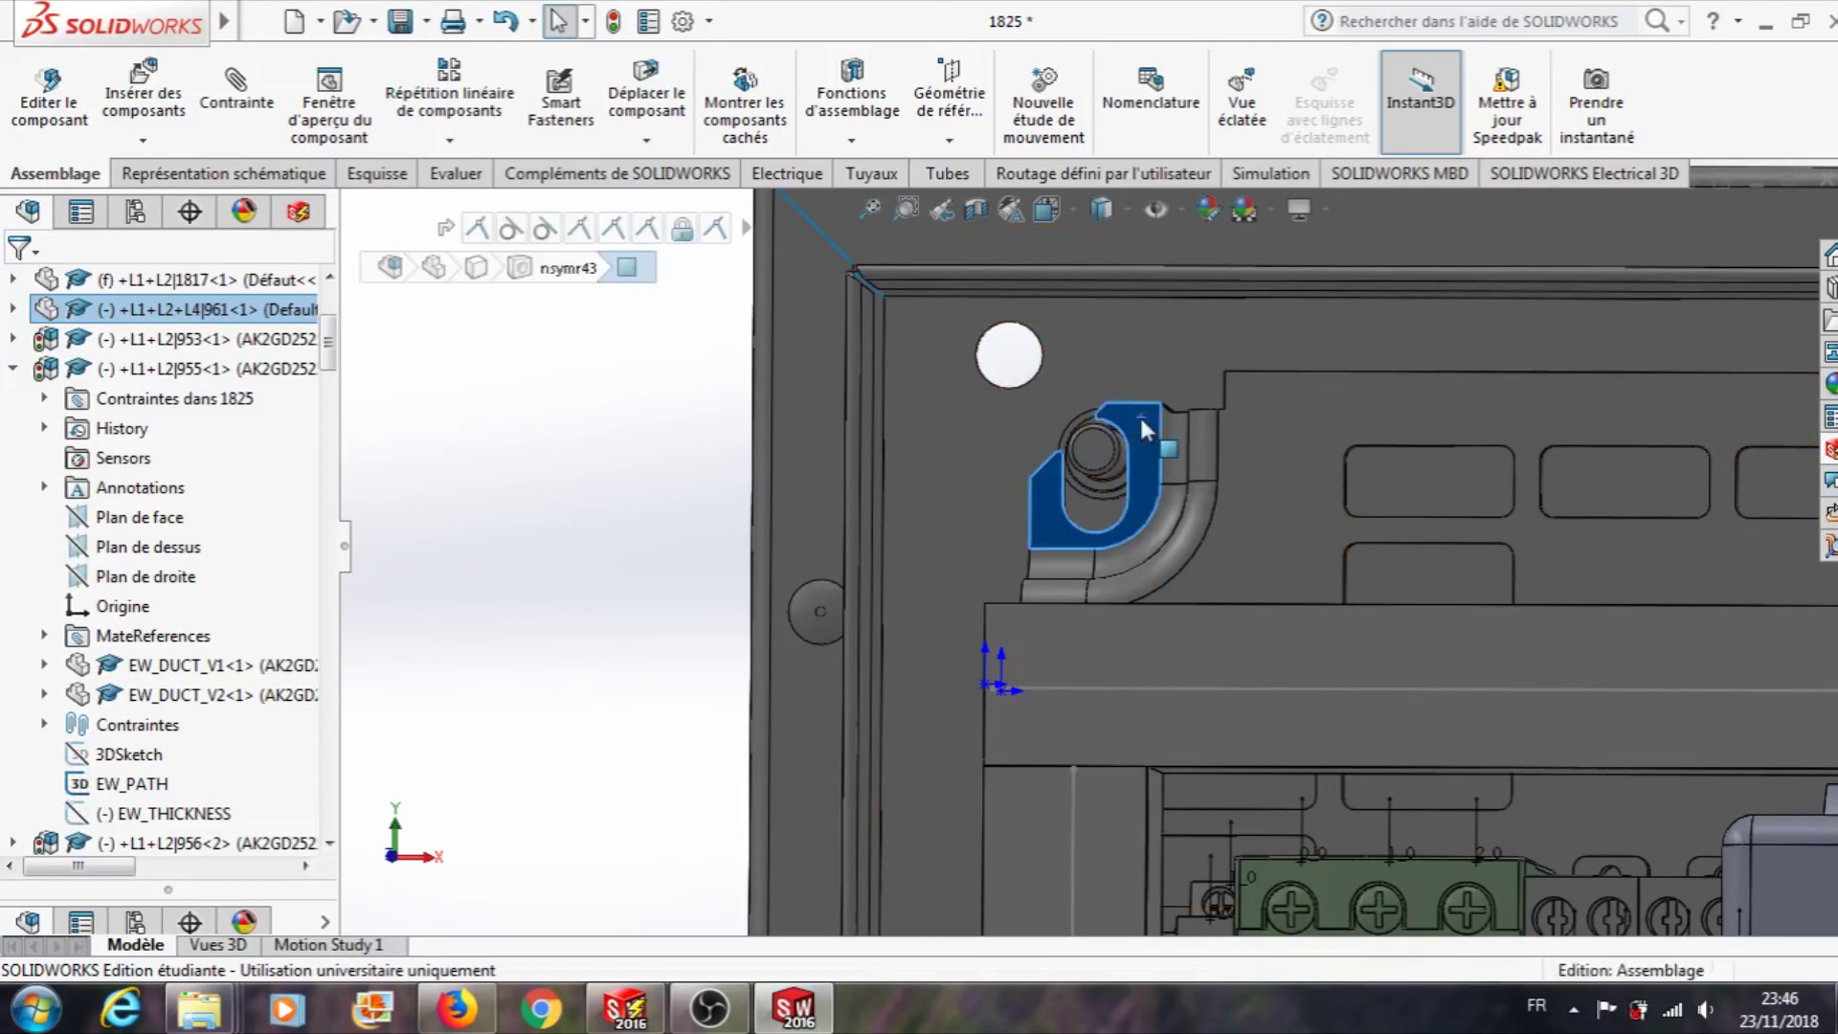
pyautogui.click(241, 95)
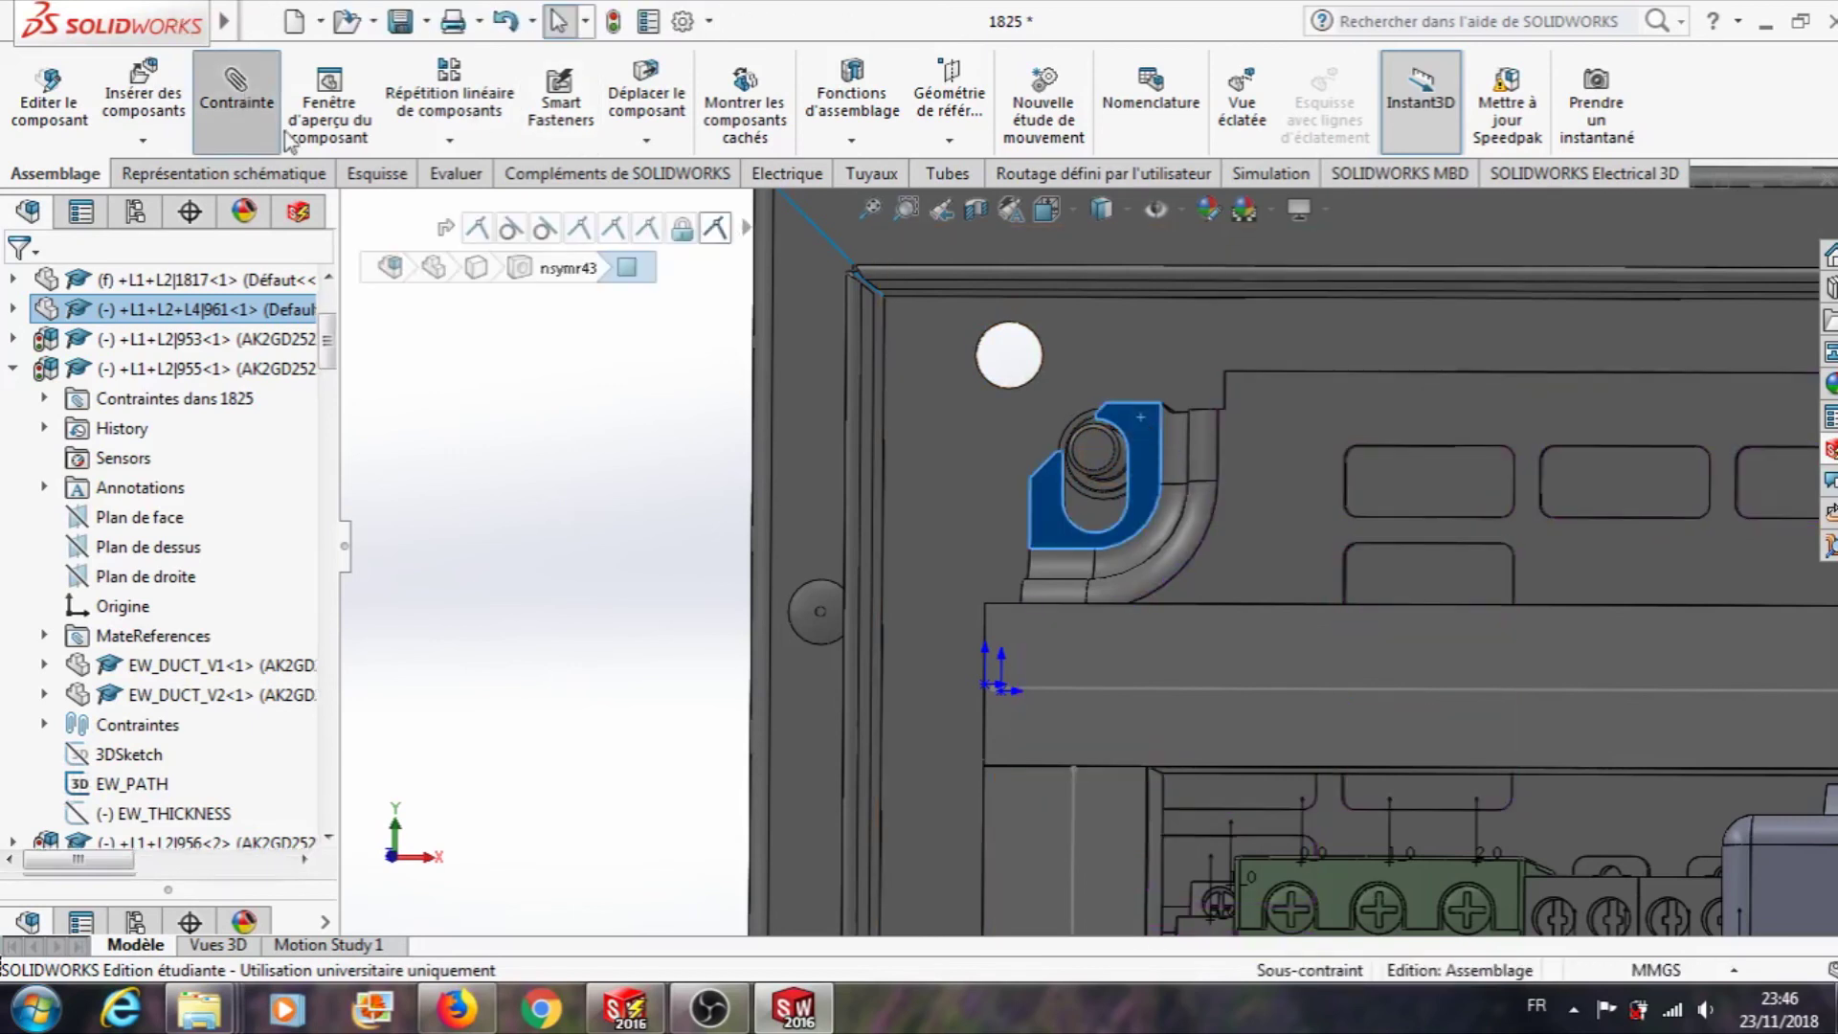
pyautogui.click(1103, 360)
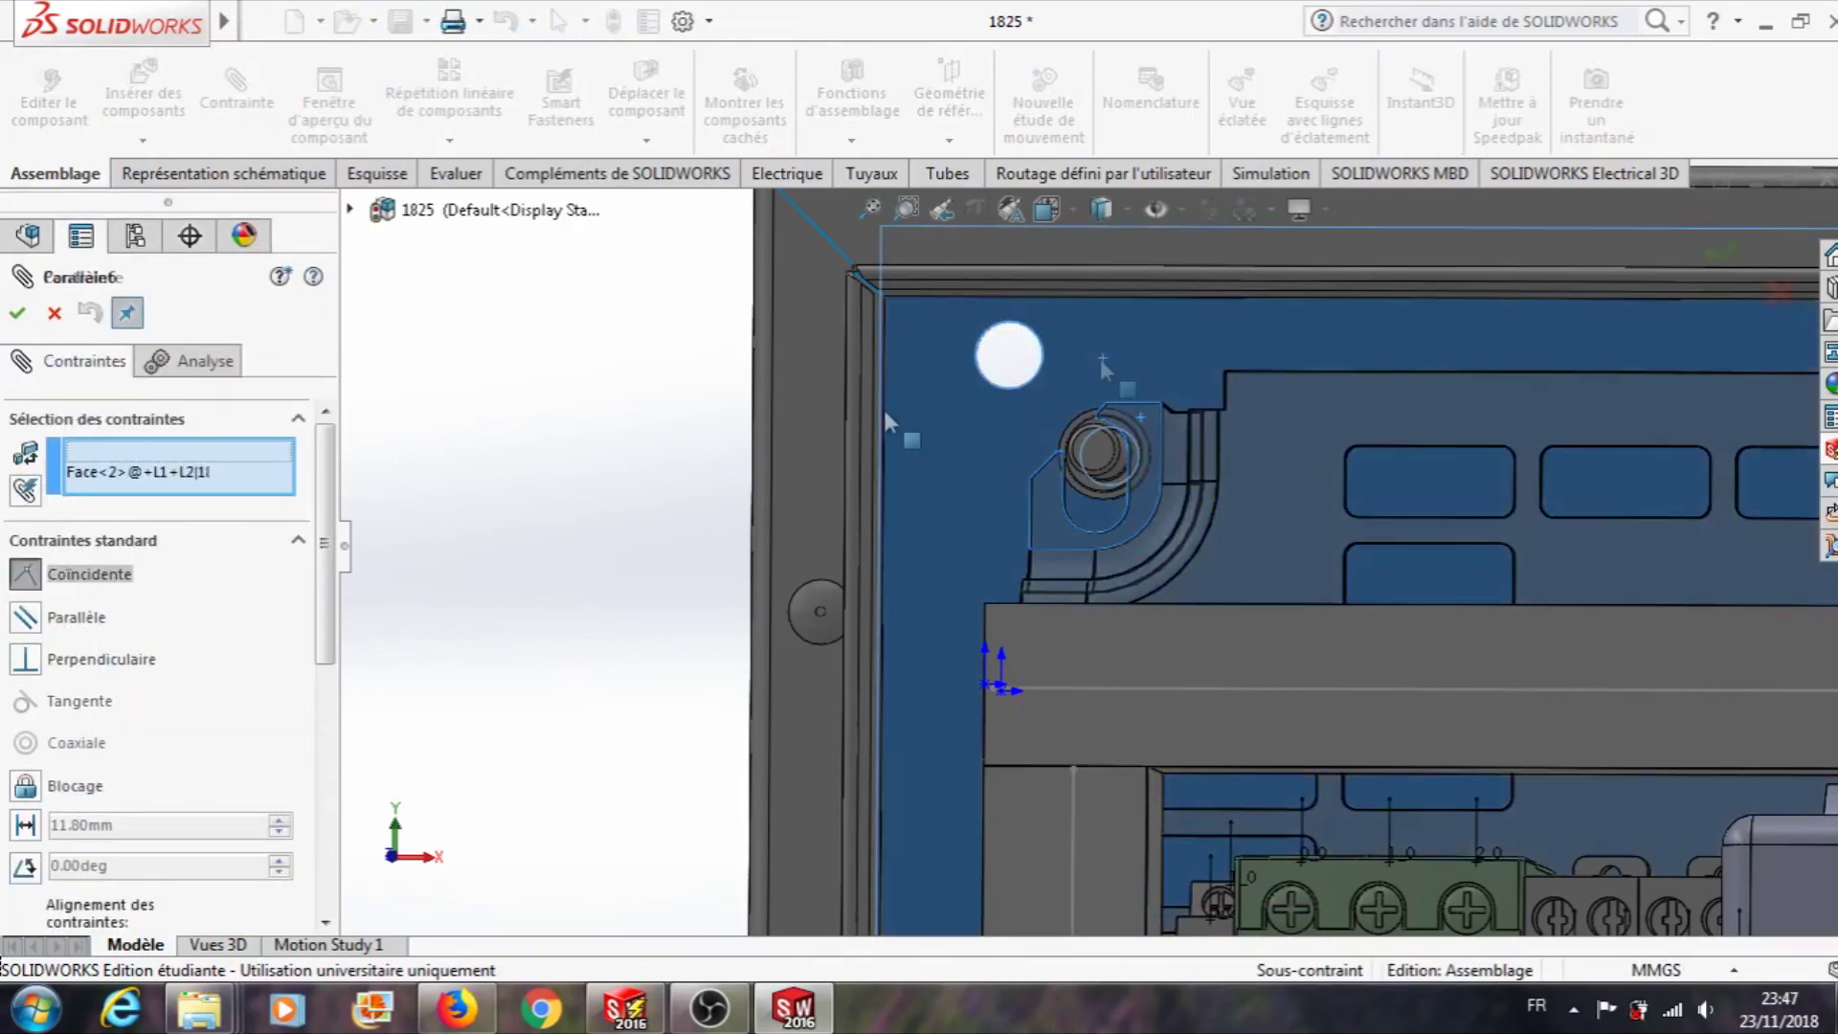
pyautogui.click(135, 456)
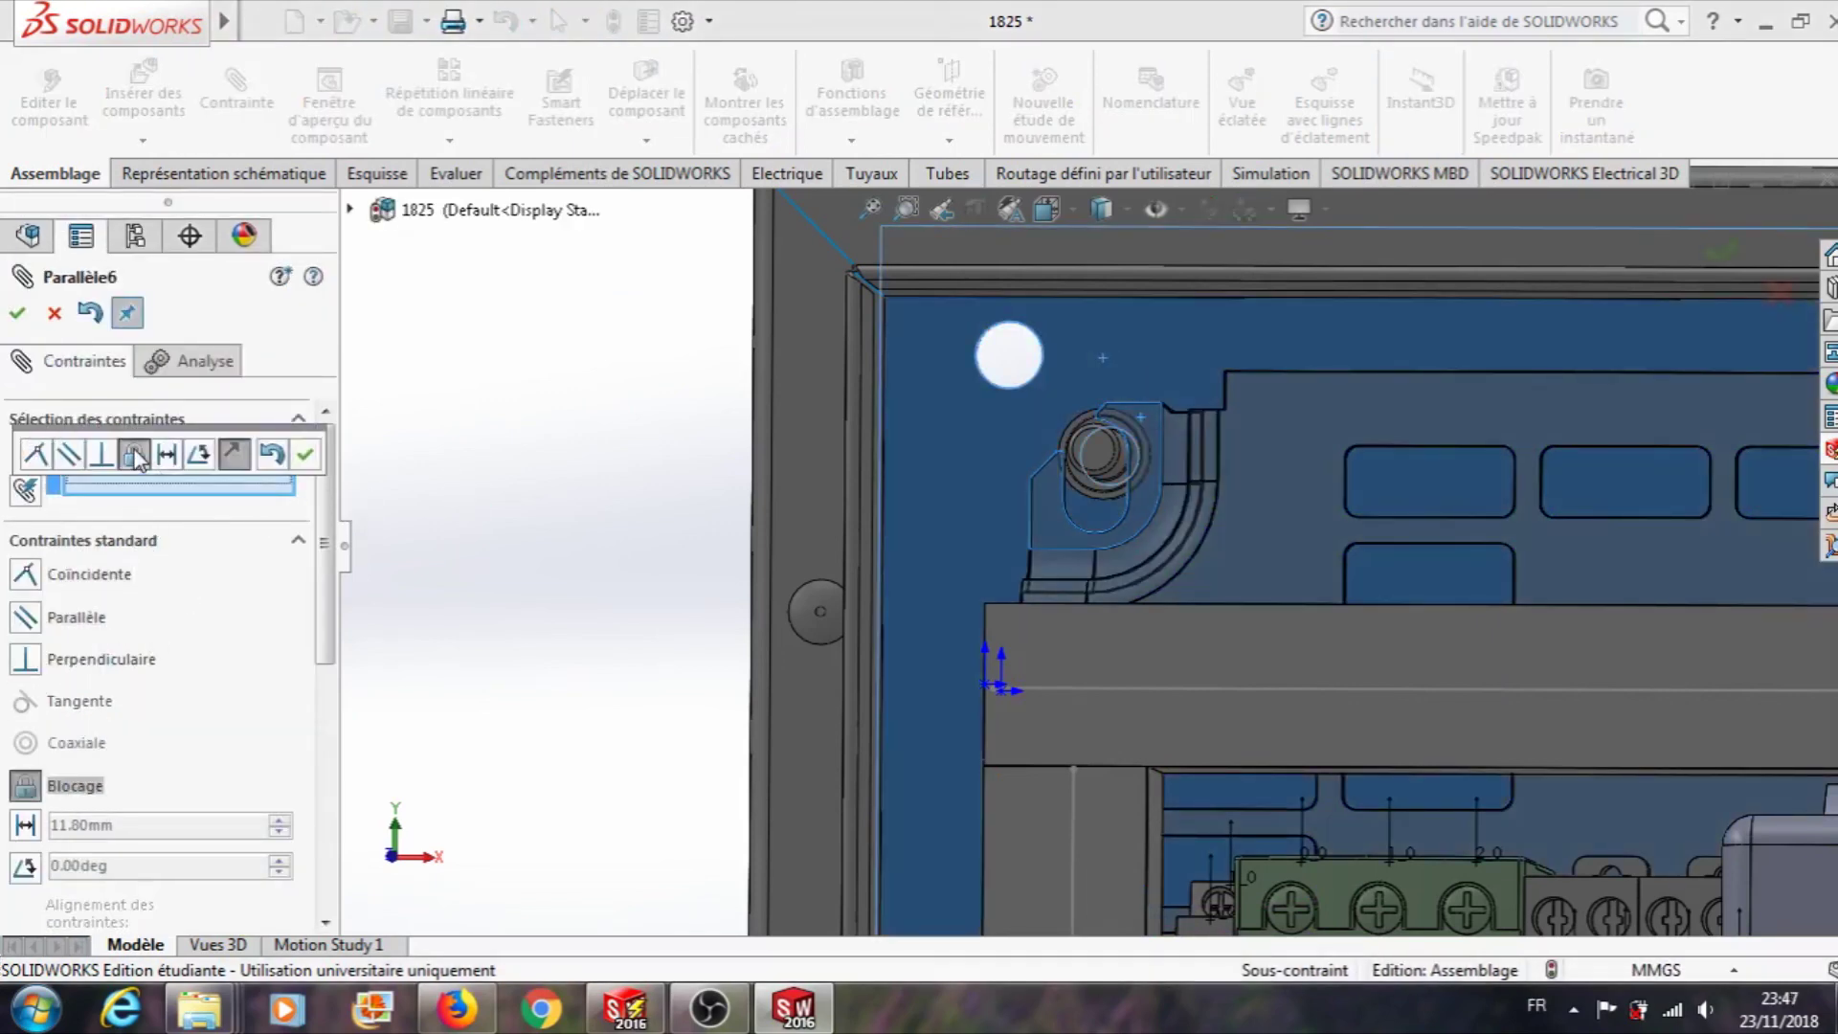
pyautogui.click(19, 314)
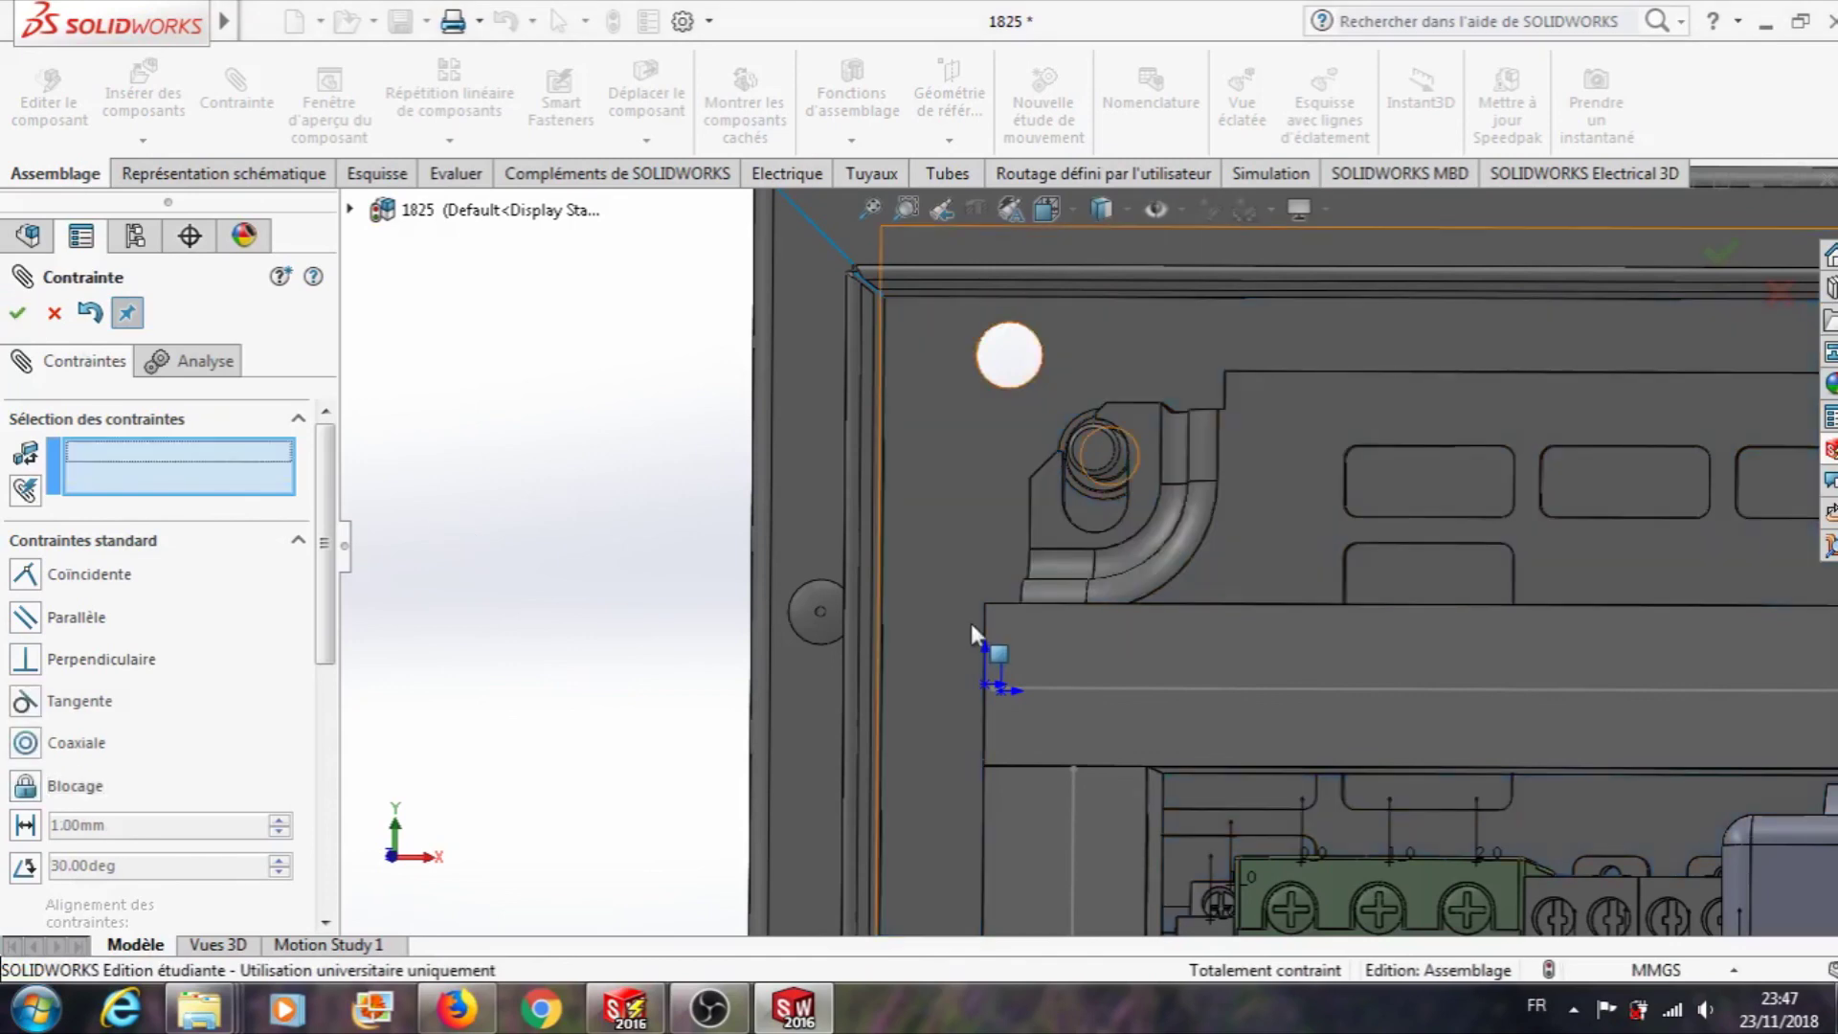
pyautogui.scroll(-3, 971, 623)
pyautogui.scroll(-5, 1232, 679)
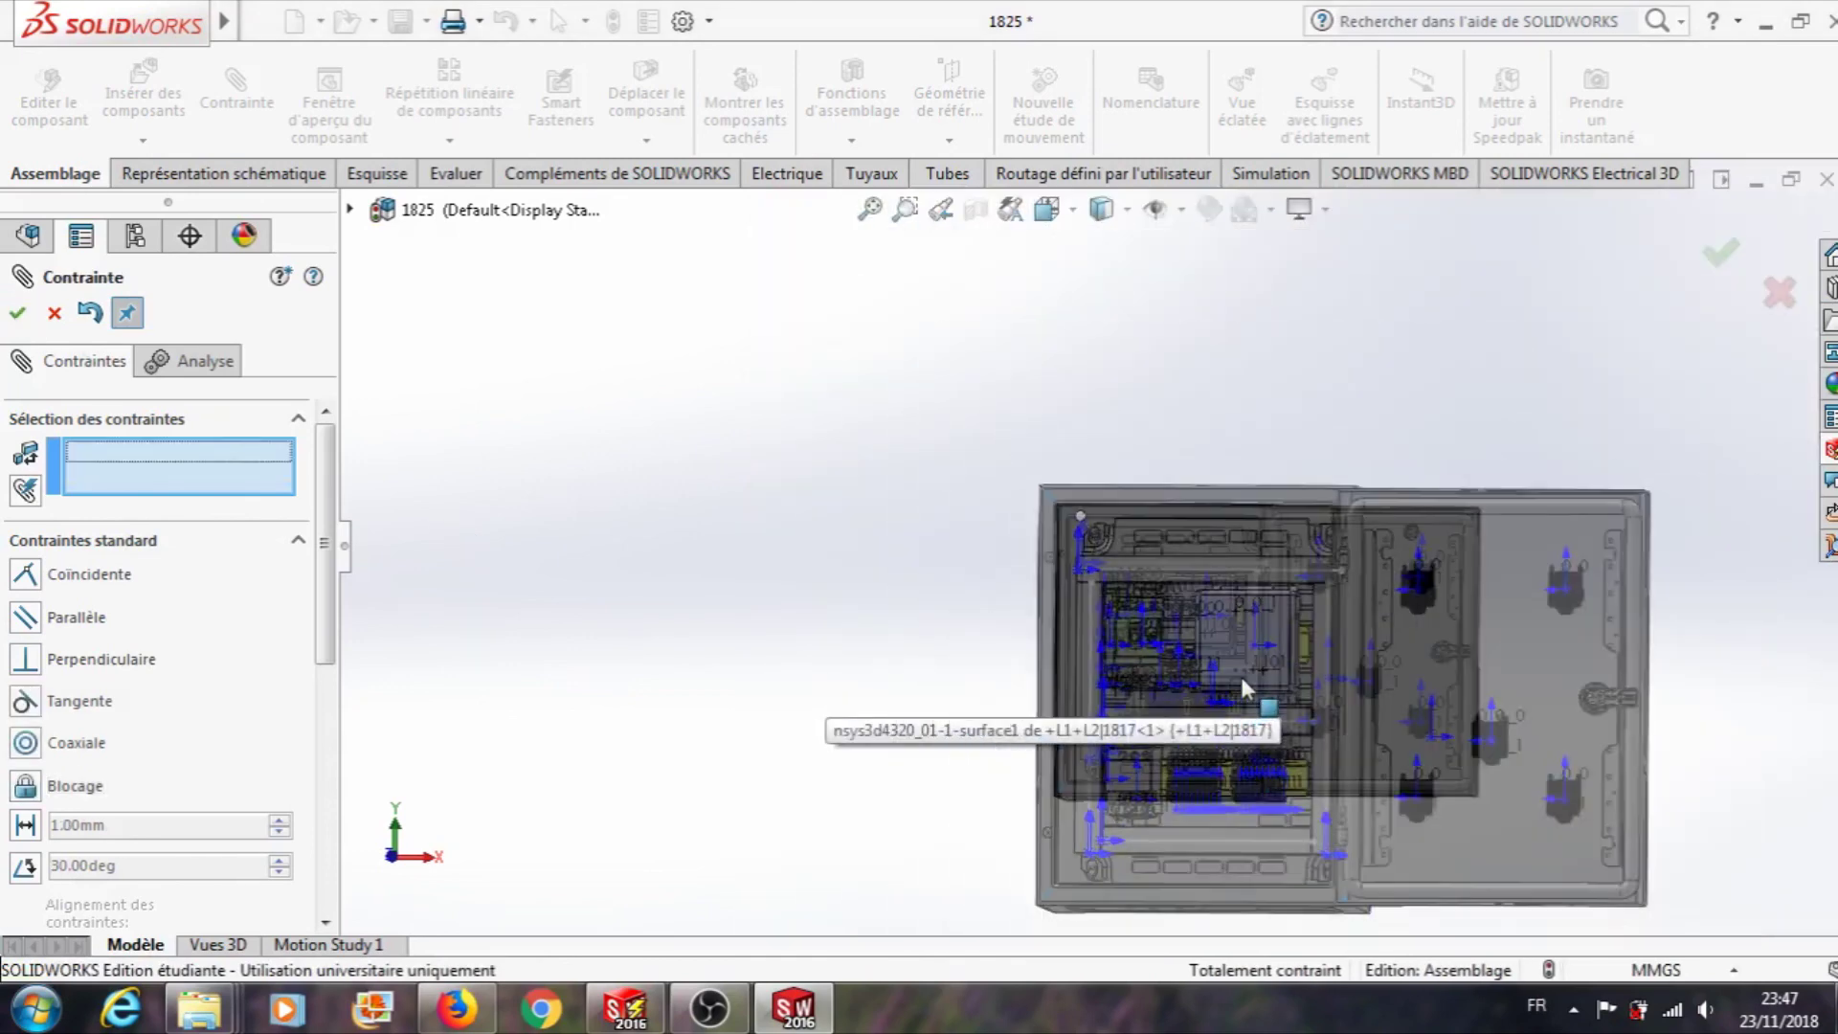
pyautogui.click(53, 313)
# - Show the complete enclosure assembly with its open door in the isometric view
pyautogui.scroll(5, 1474, 646)
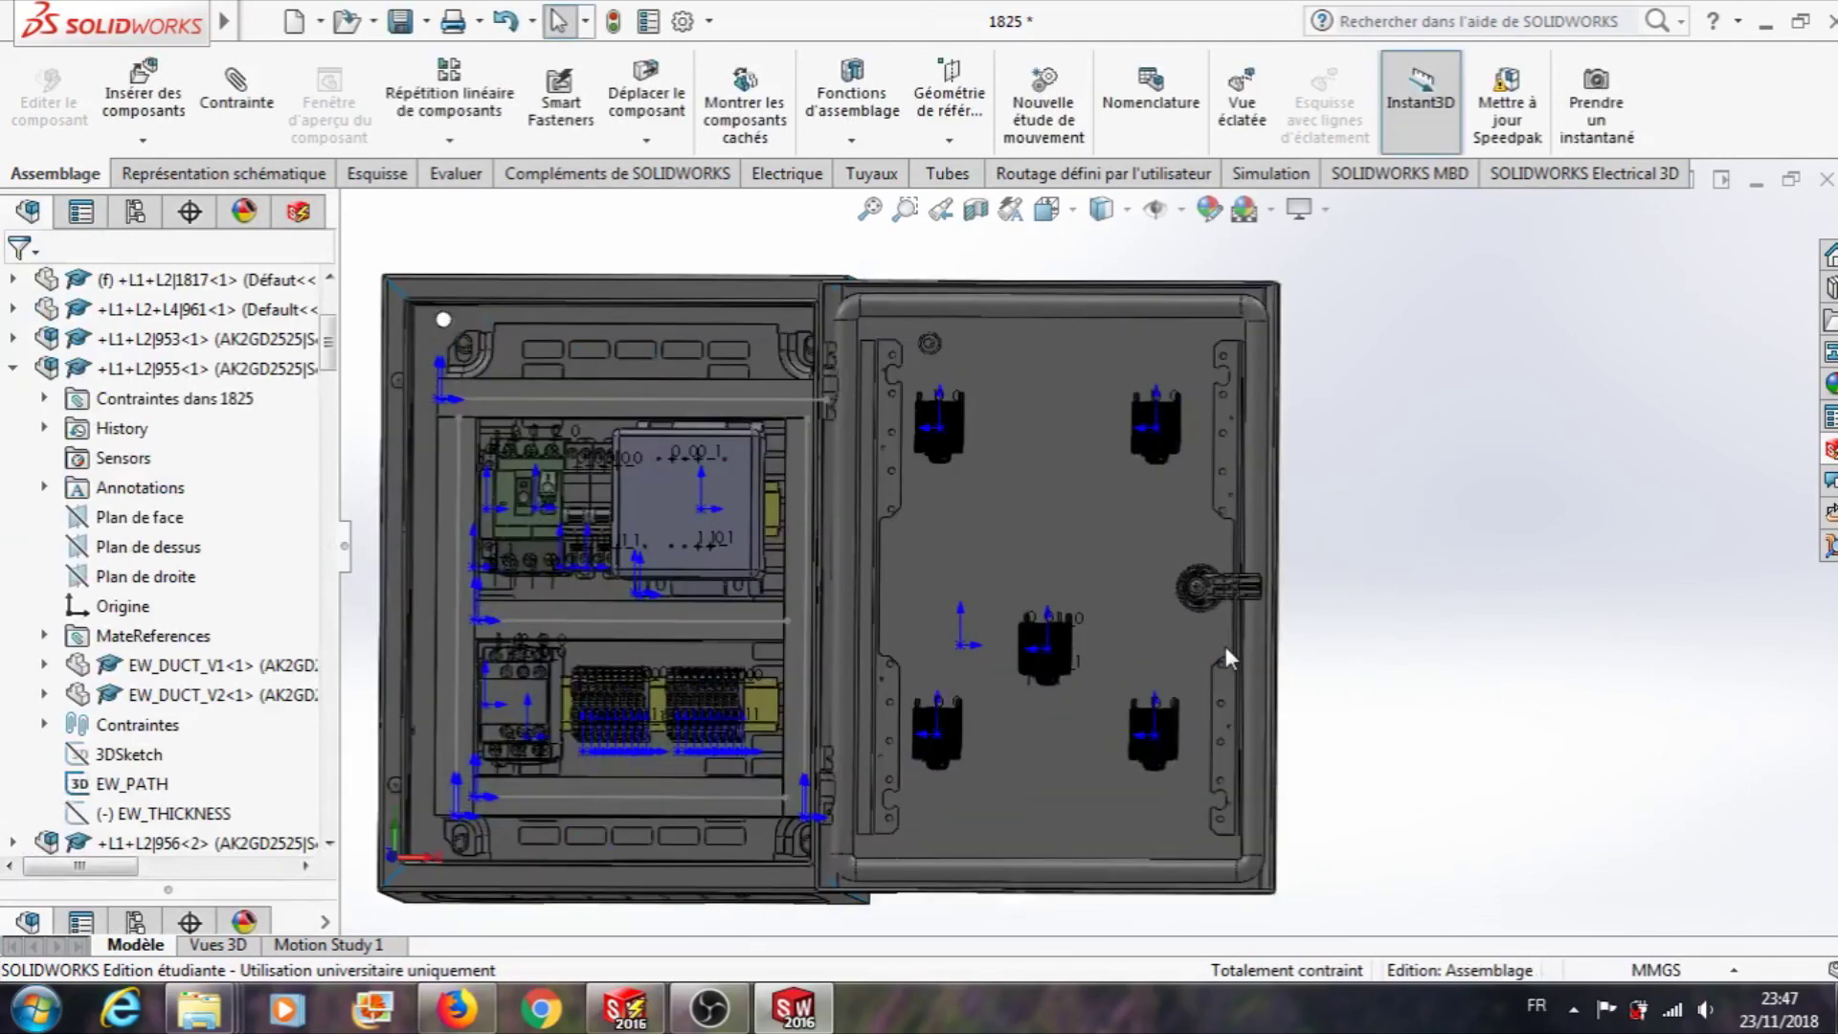
pyautogui.scroll(-2, 1225, 646)
pyautogui.moveTo(1301, 632); pyautogui.dragTo(1258, 713, button='middle')
pyautogui.click(1073, 215)
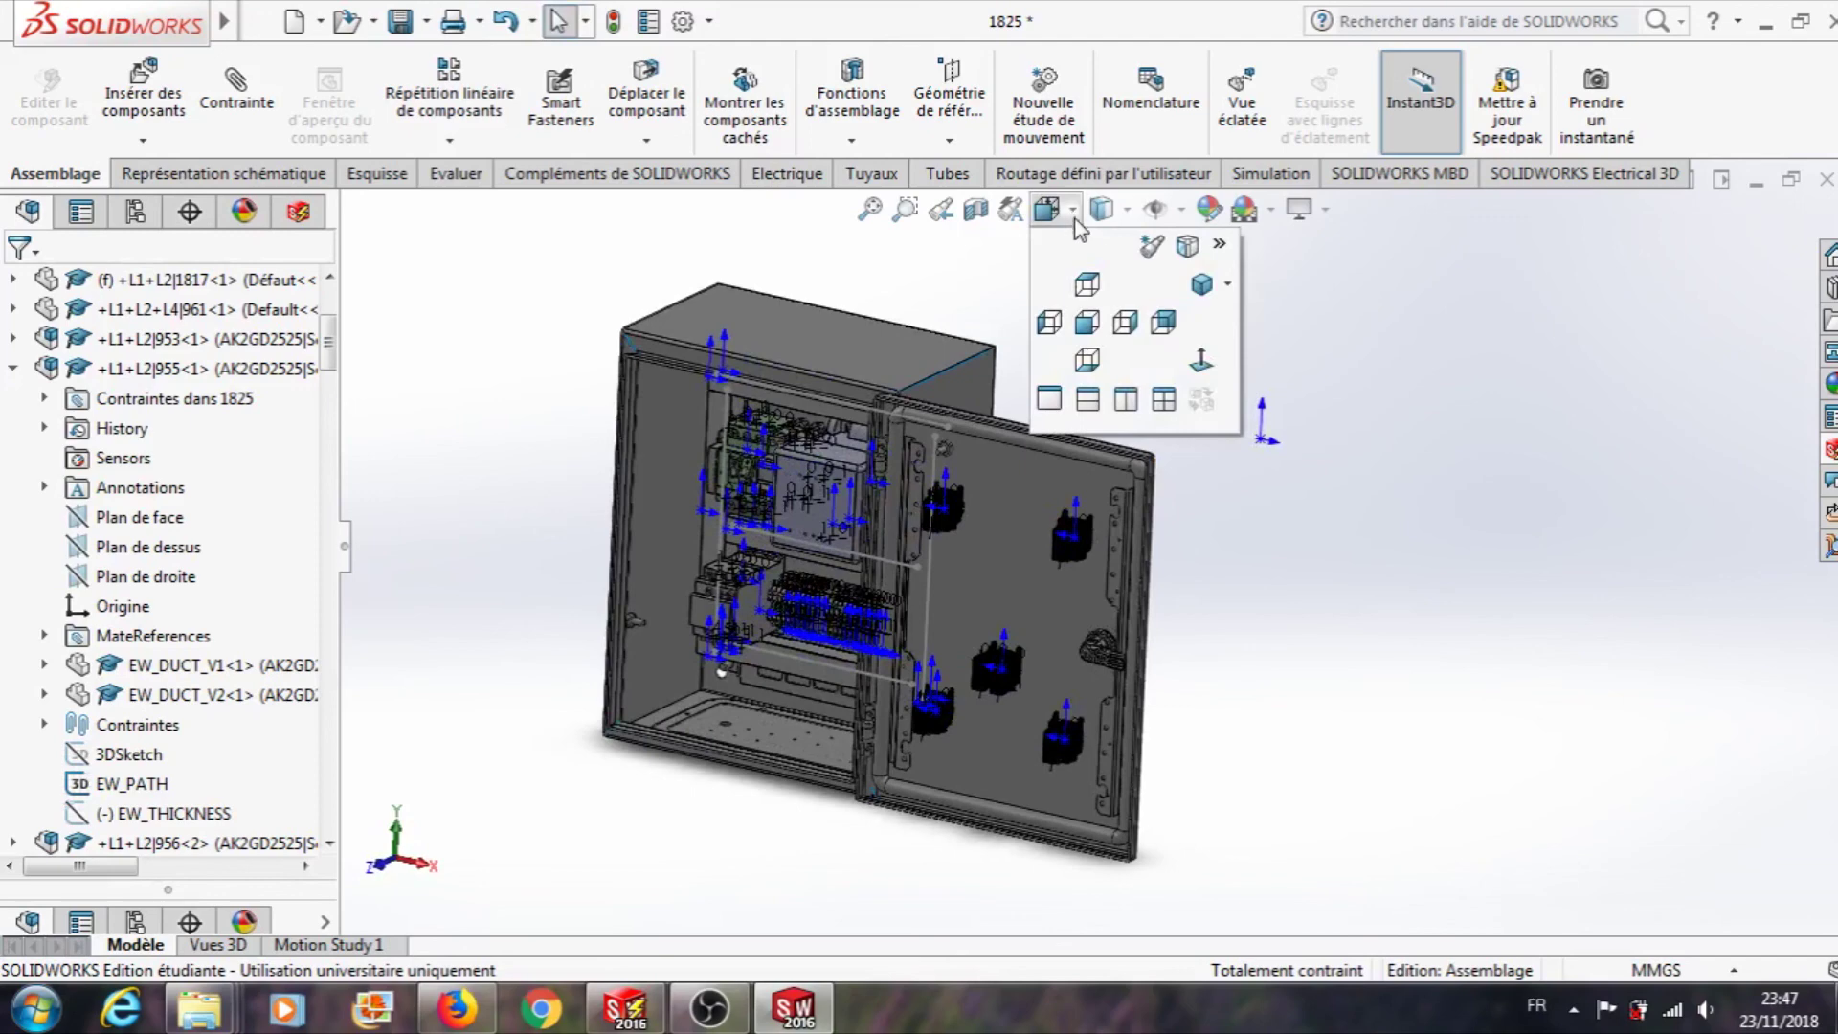
pyautogui.click(1205, 293)
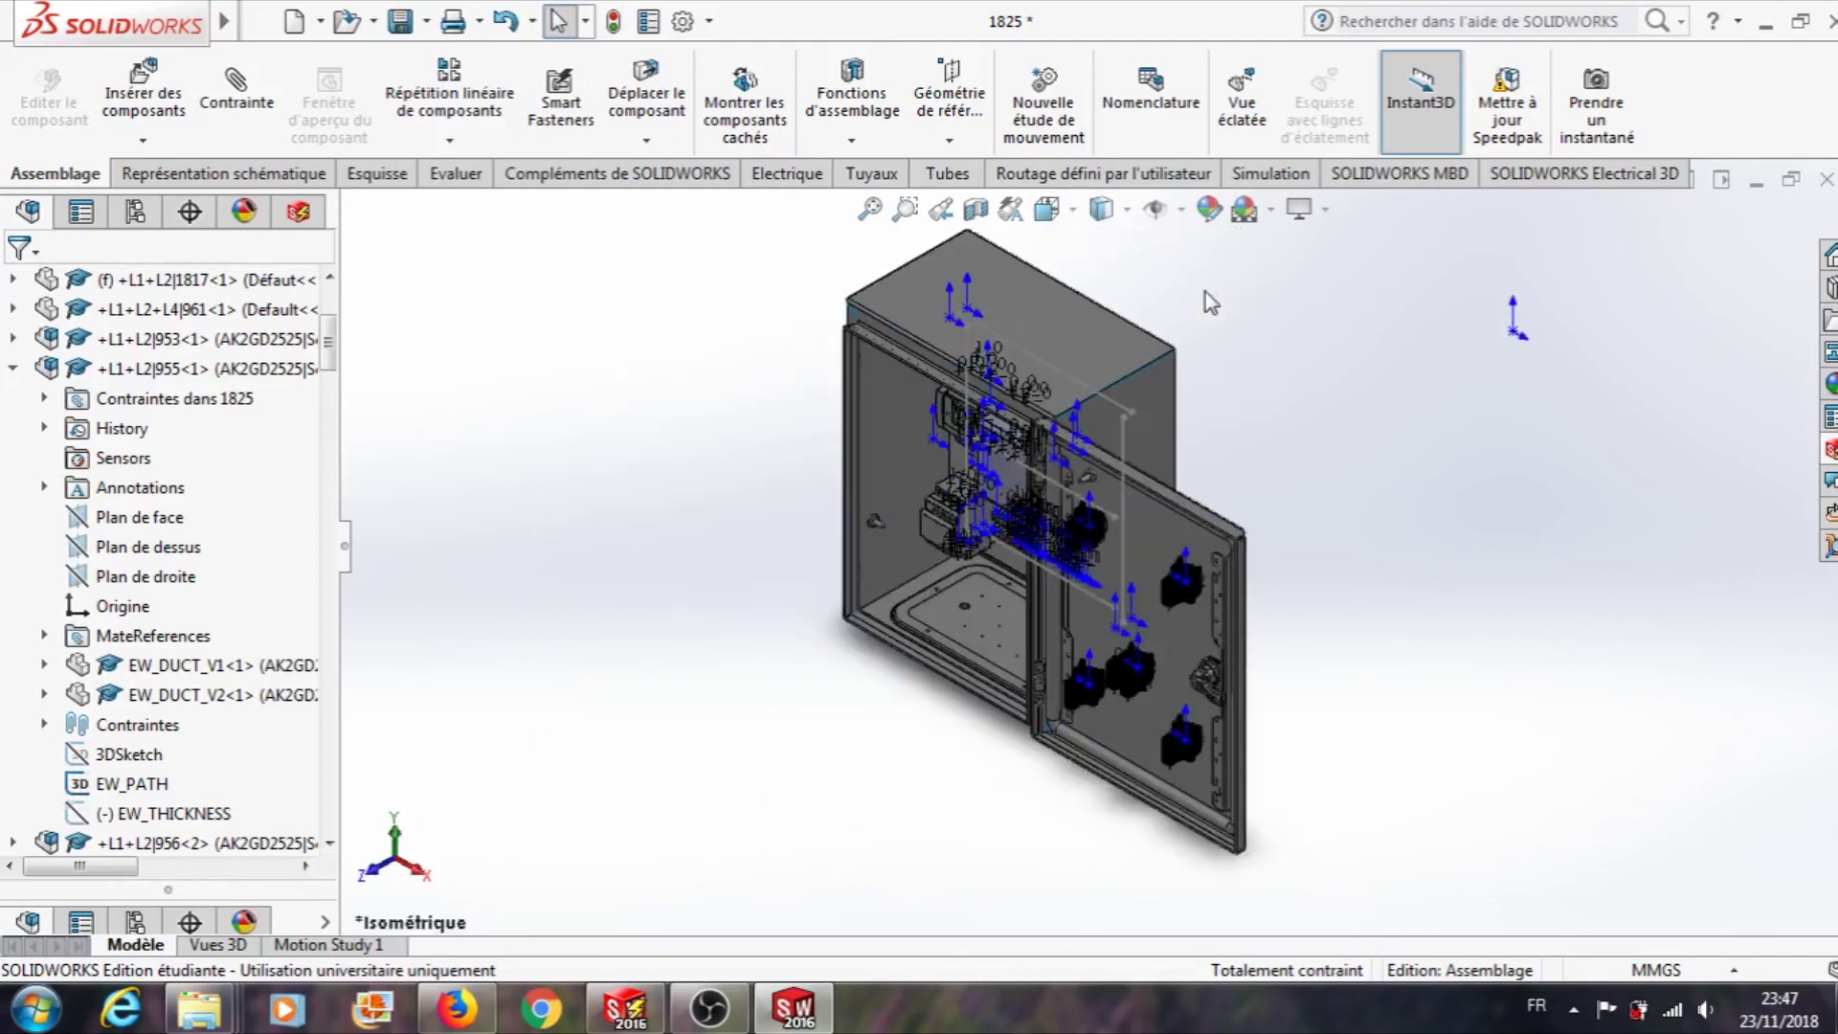